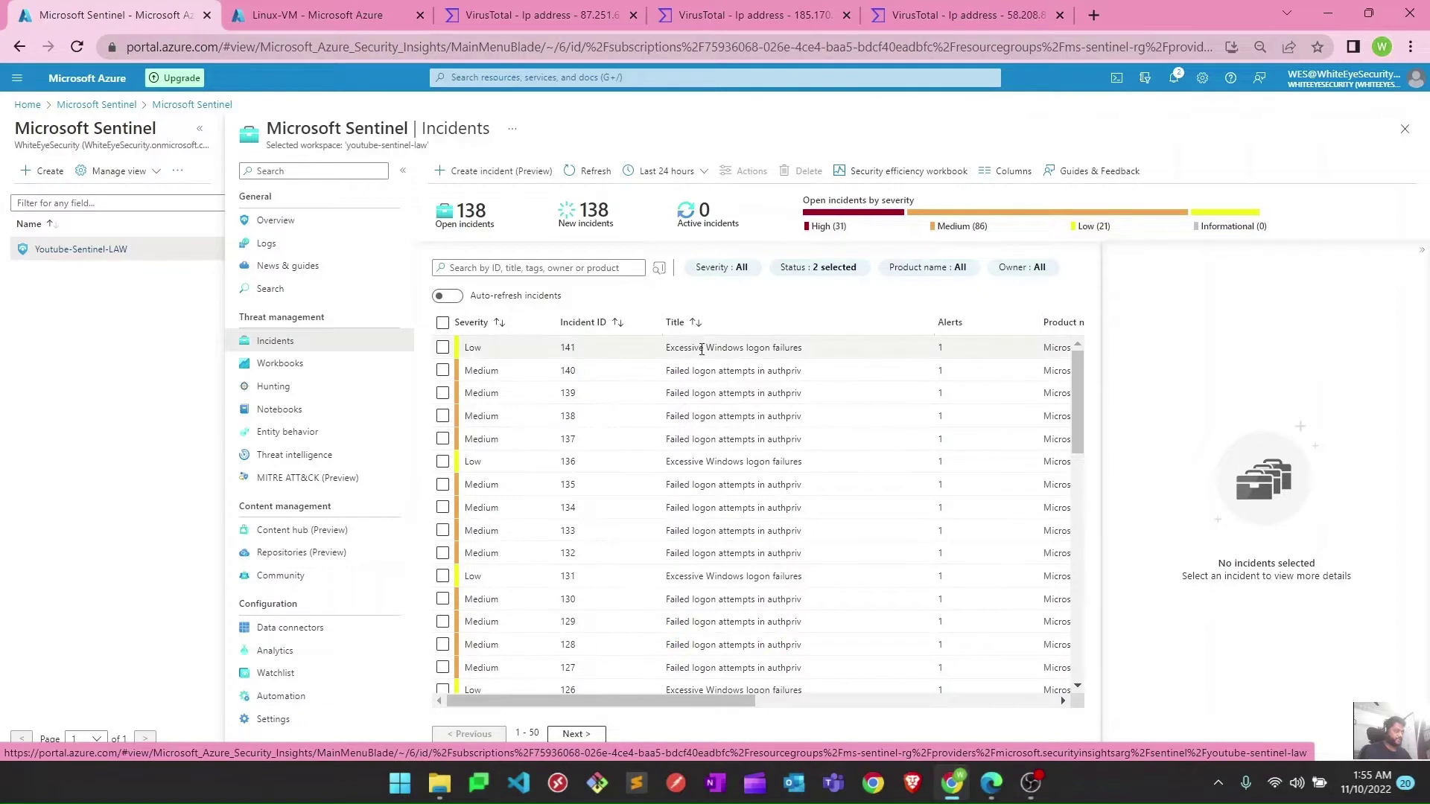
- Review the incidents table columns and select incident 141, Excessive Windows logon failures, to show its summary
drag(674, 701, 801, 701)
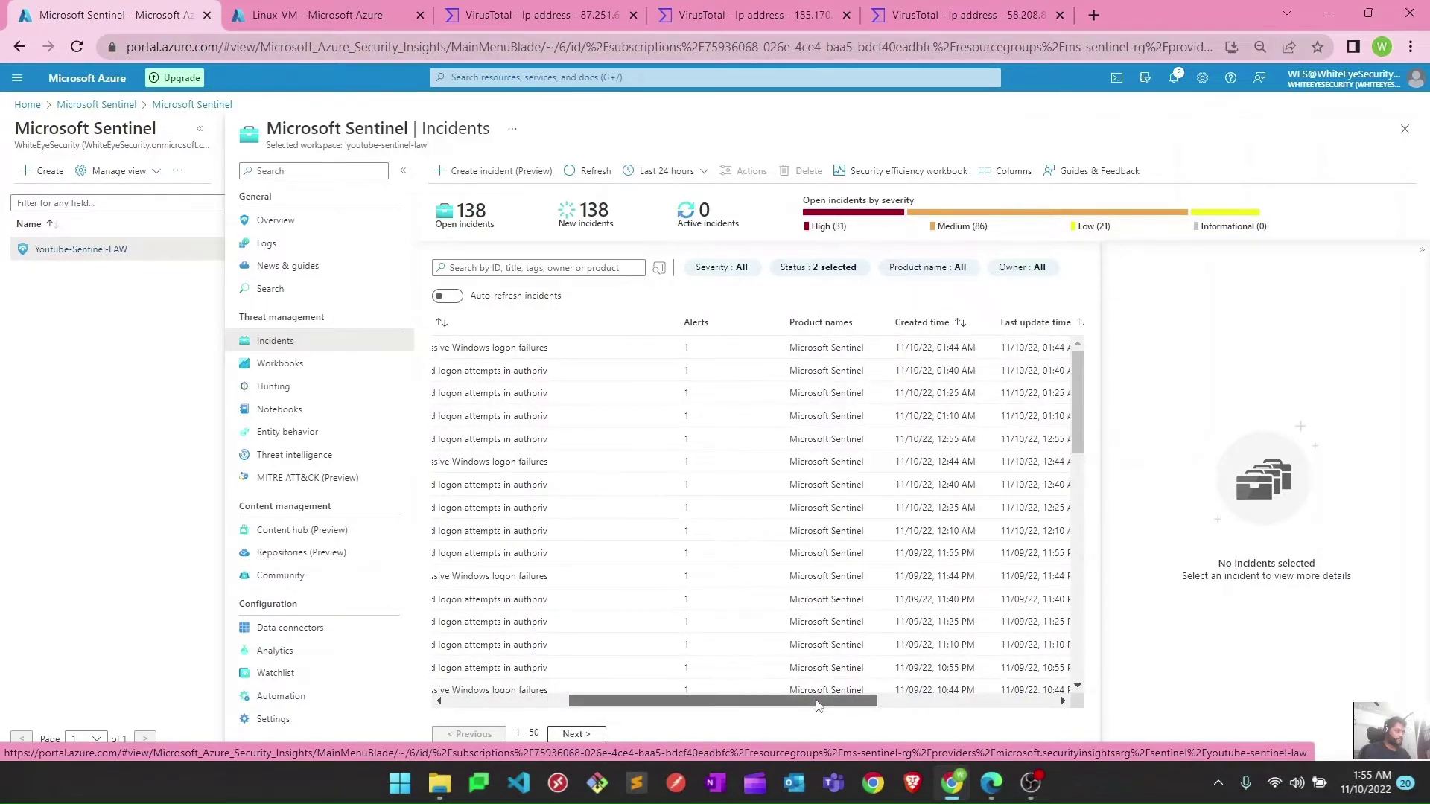
scroll(805, 361, right, 3)
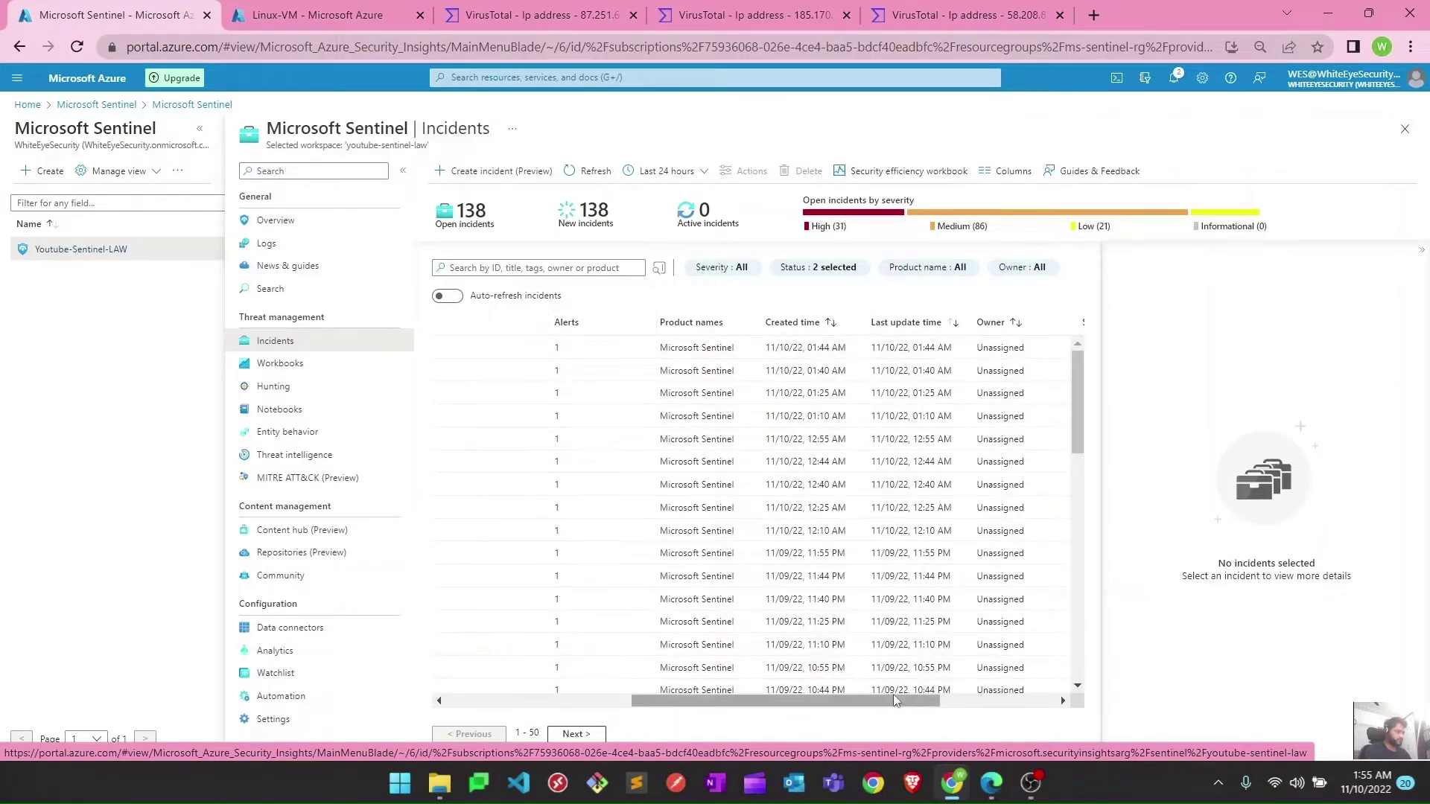
drag(894, 707, 710, 707)
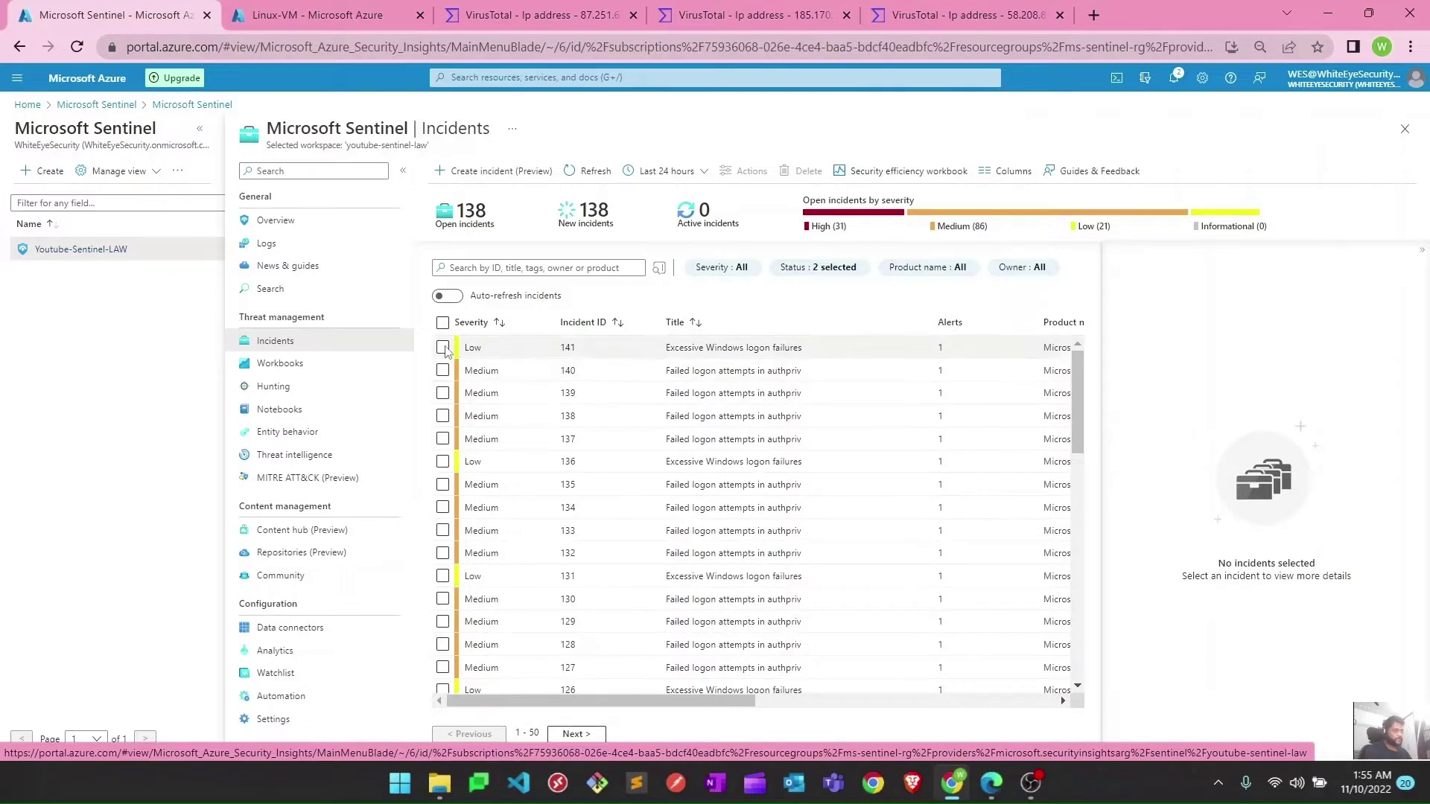
click(682, 357)
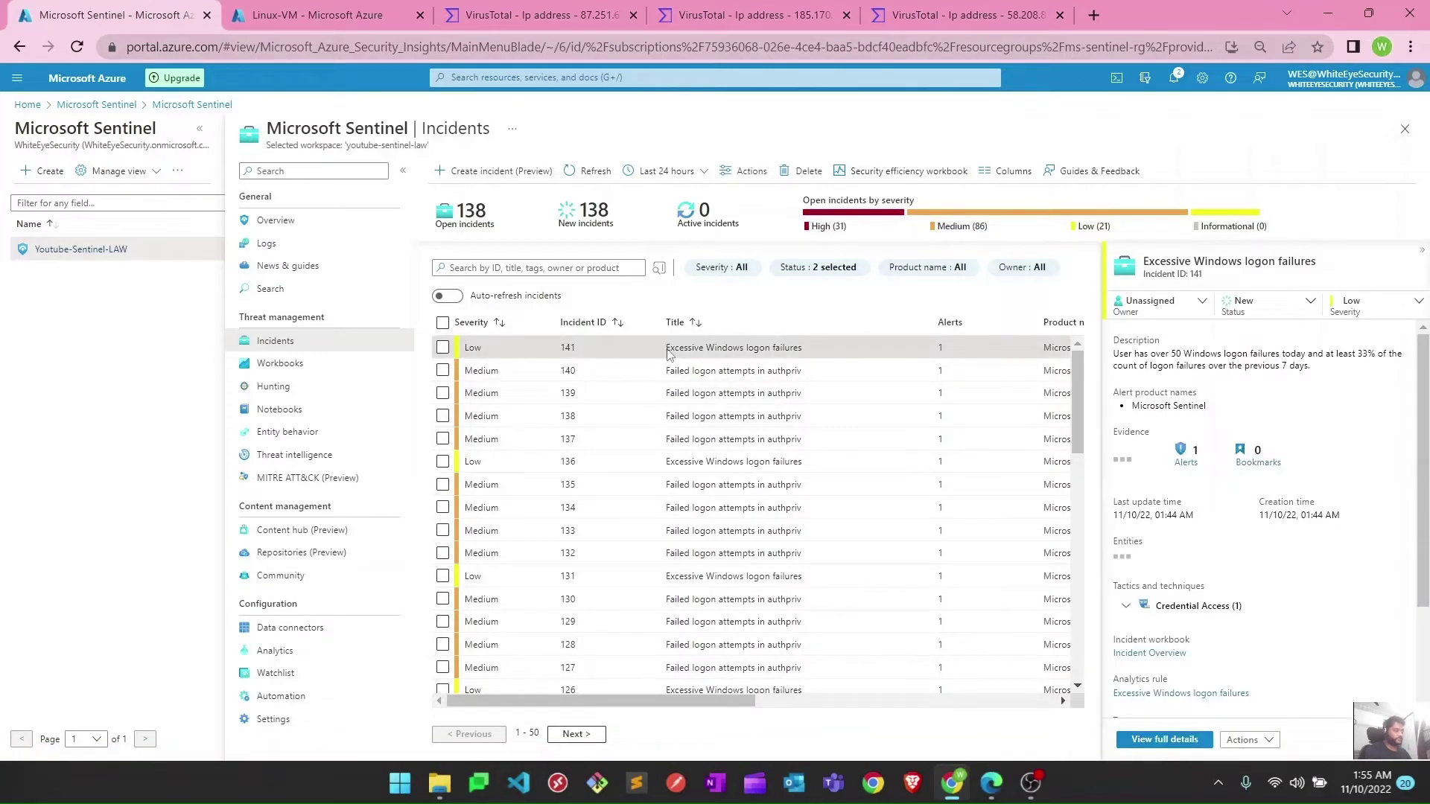
drag(665, 348, 798, 351)
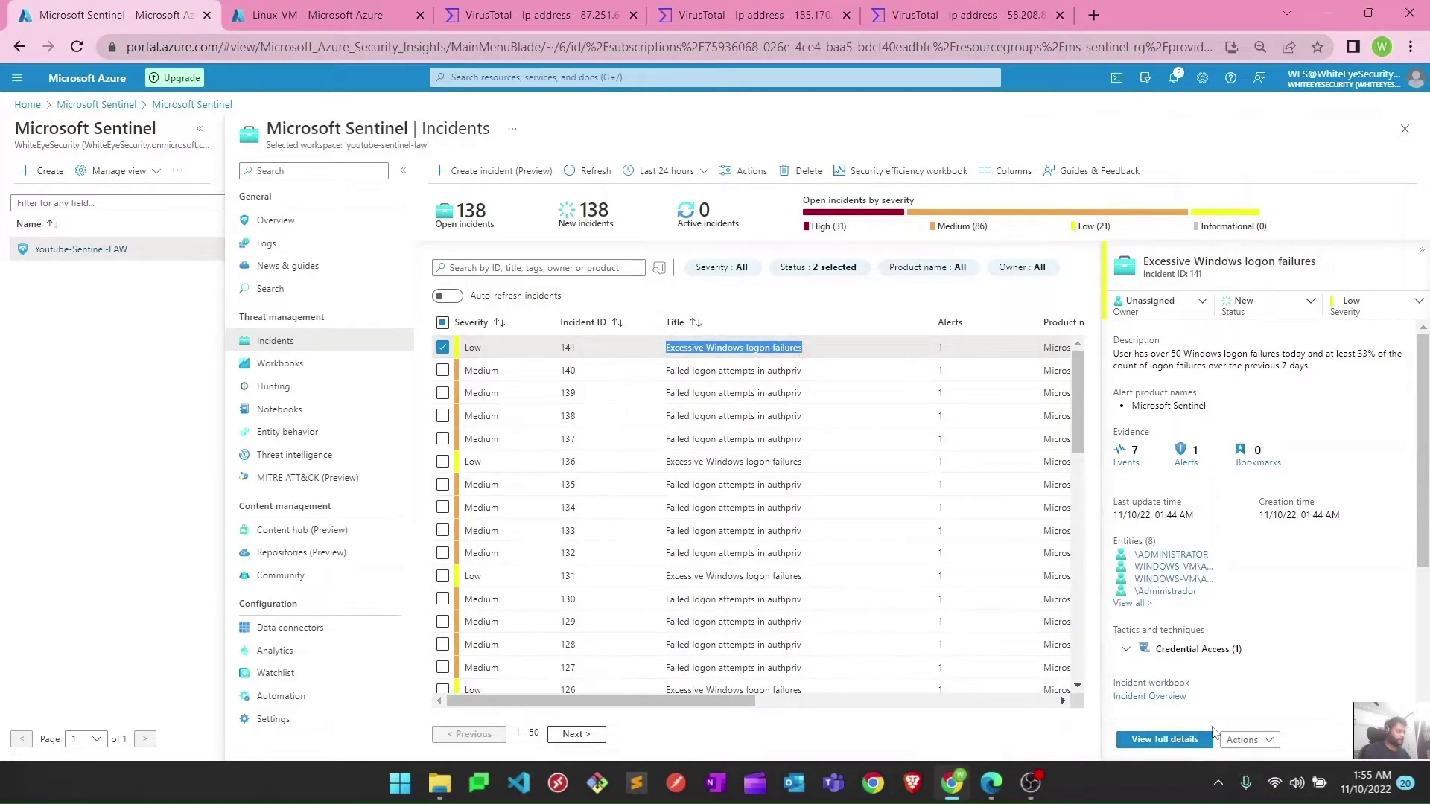
- Open incident 141's full details, read its description, and open its 7 events in Logs
click(1165, 739)
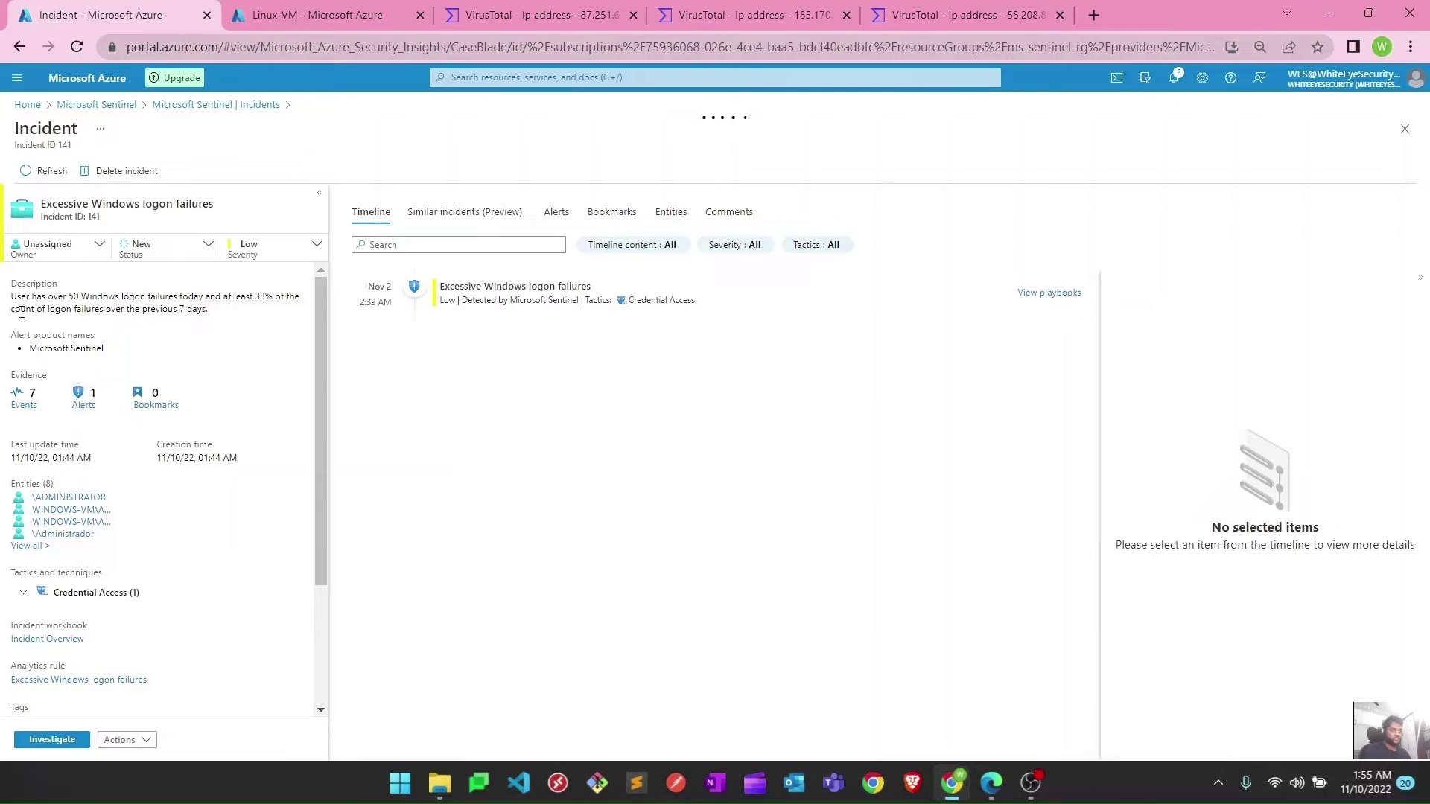
drag(11, 299, 216, 314)
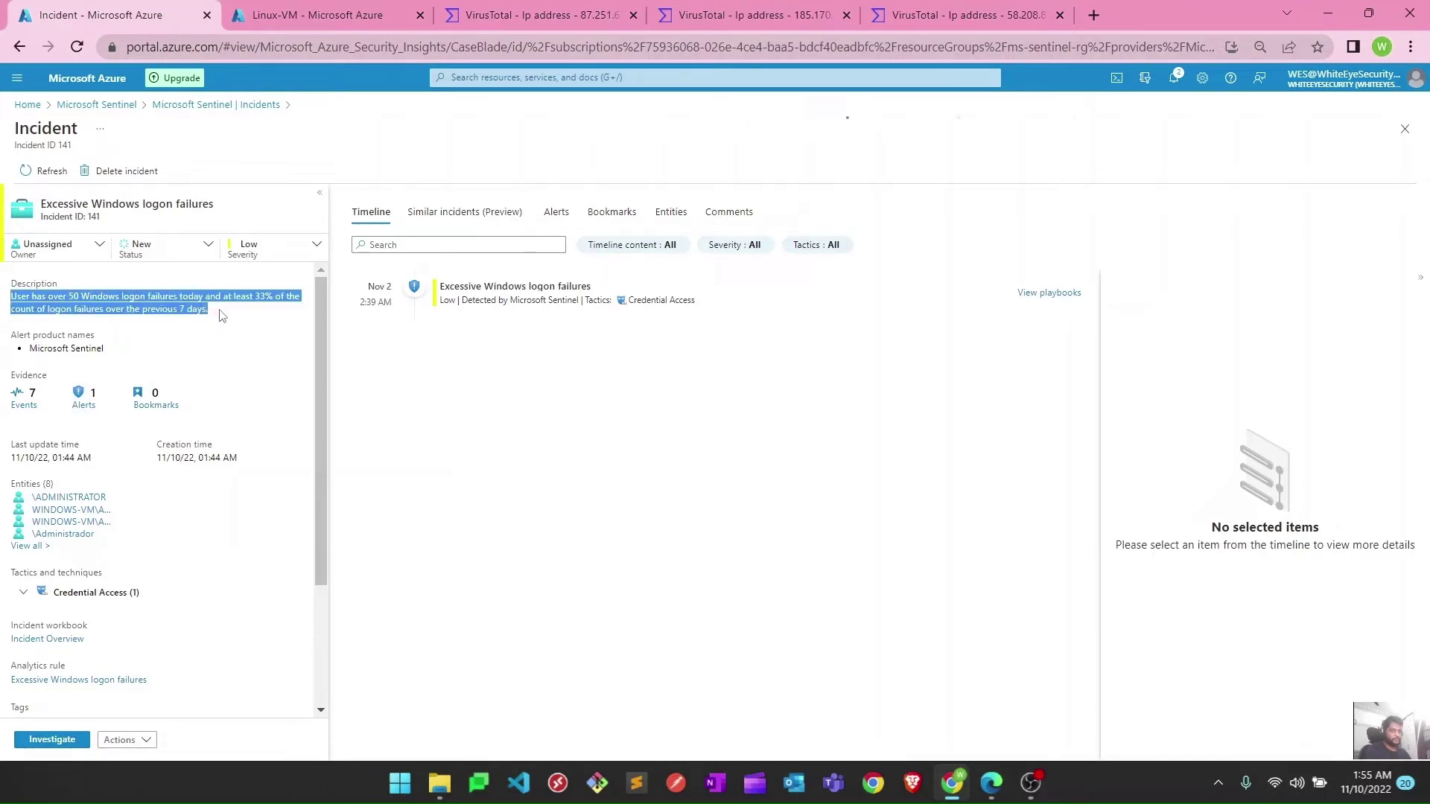
scroll(90, 429, down, 3)
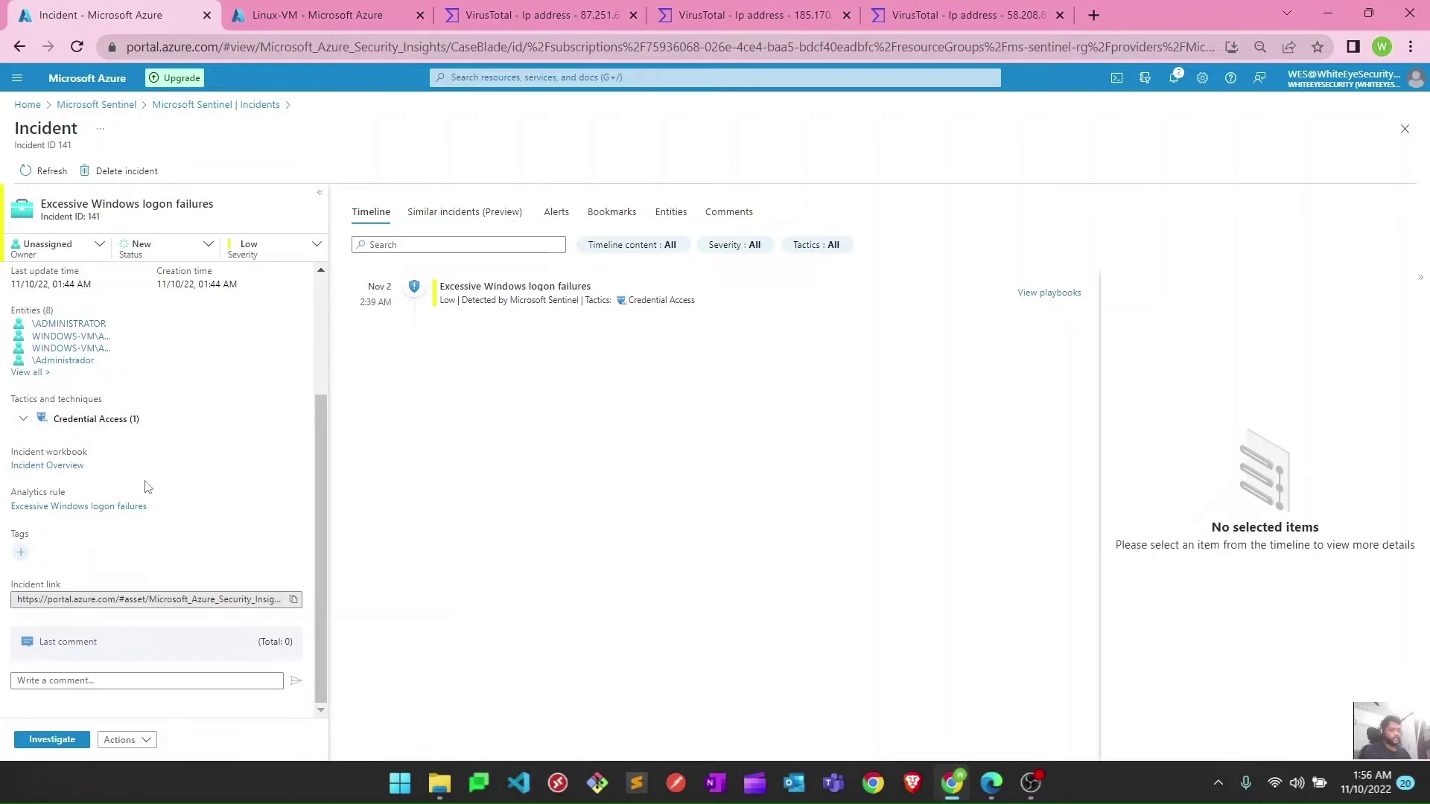
scroll(149, 491, up, 2)
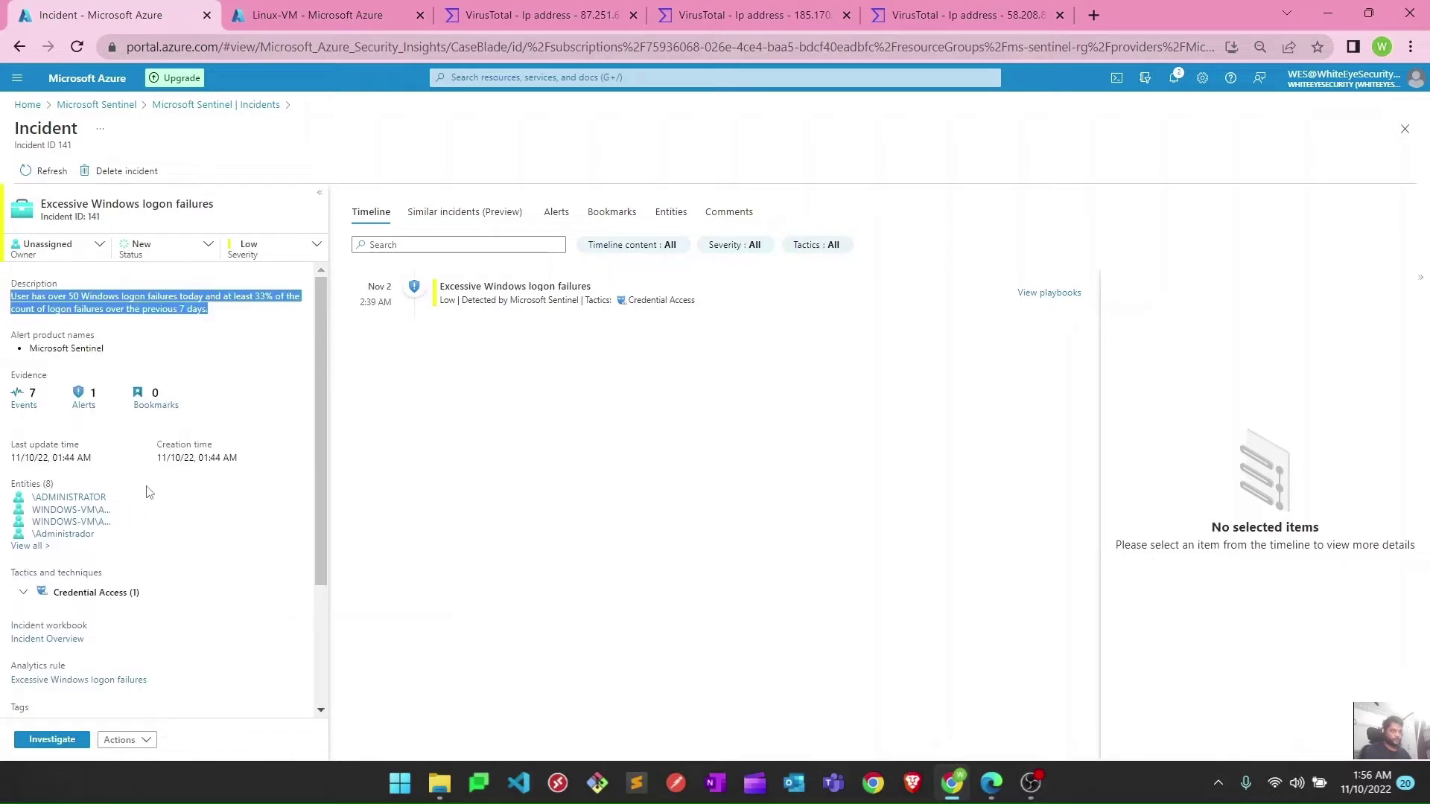
click(365, 498)
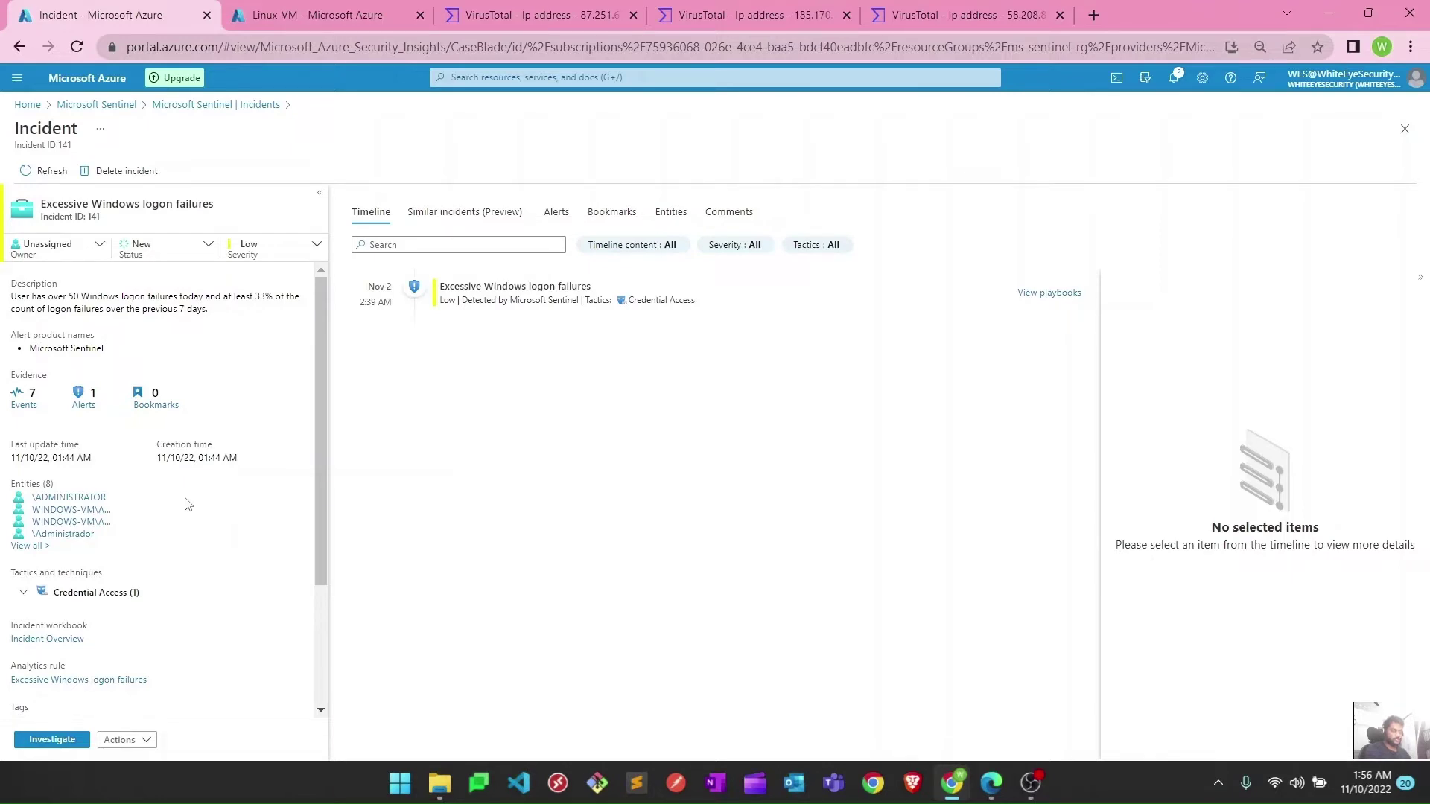
click(32, 400)
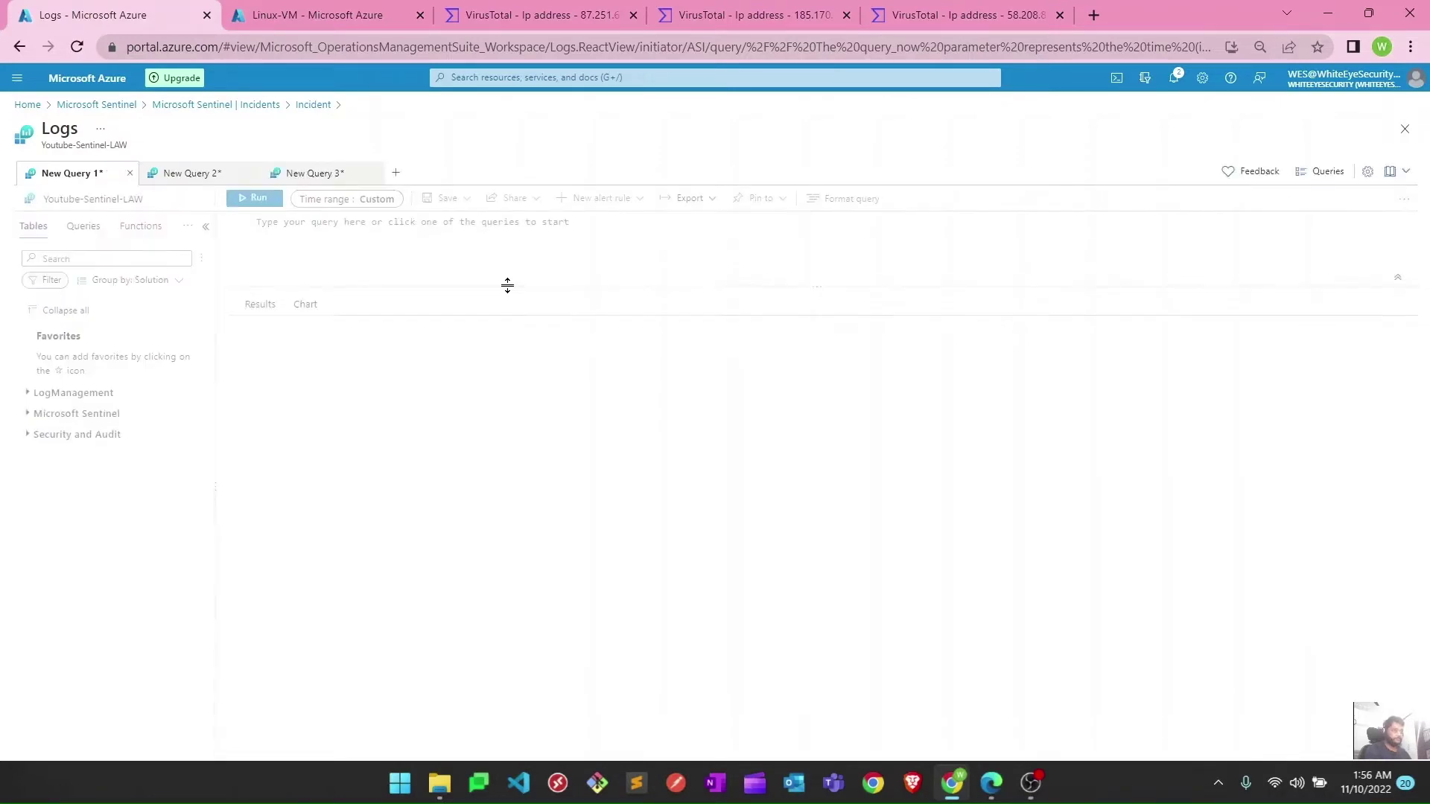
- Close New Query 2 and 3, review the ADMINISTRATOR logon failure rows, and expand the first event
click(254, 176)
click(253, 176)
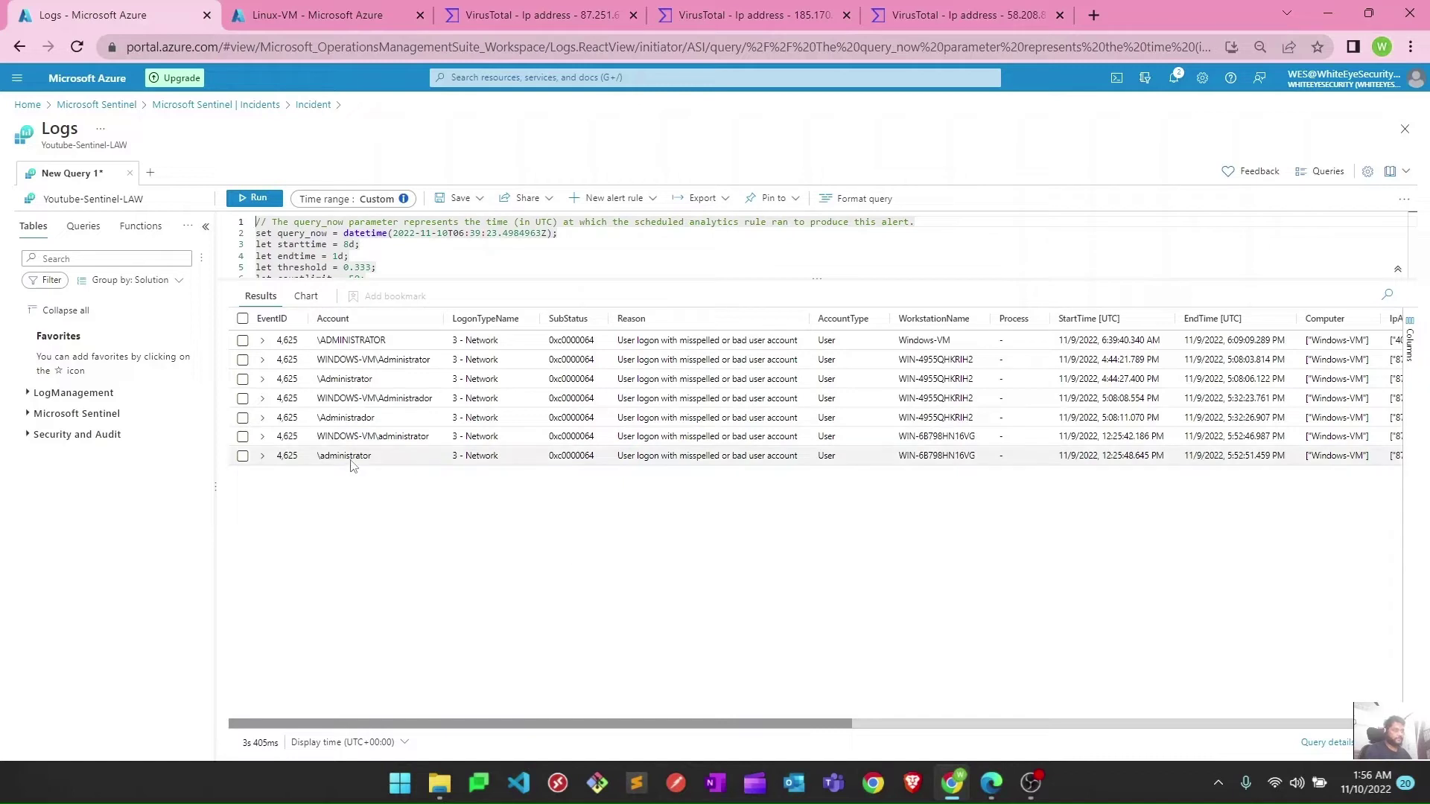
click(321, 345)
drag(321, 345, 419, 365)
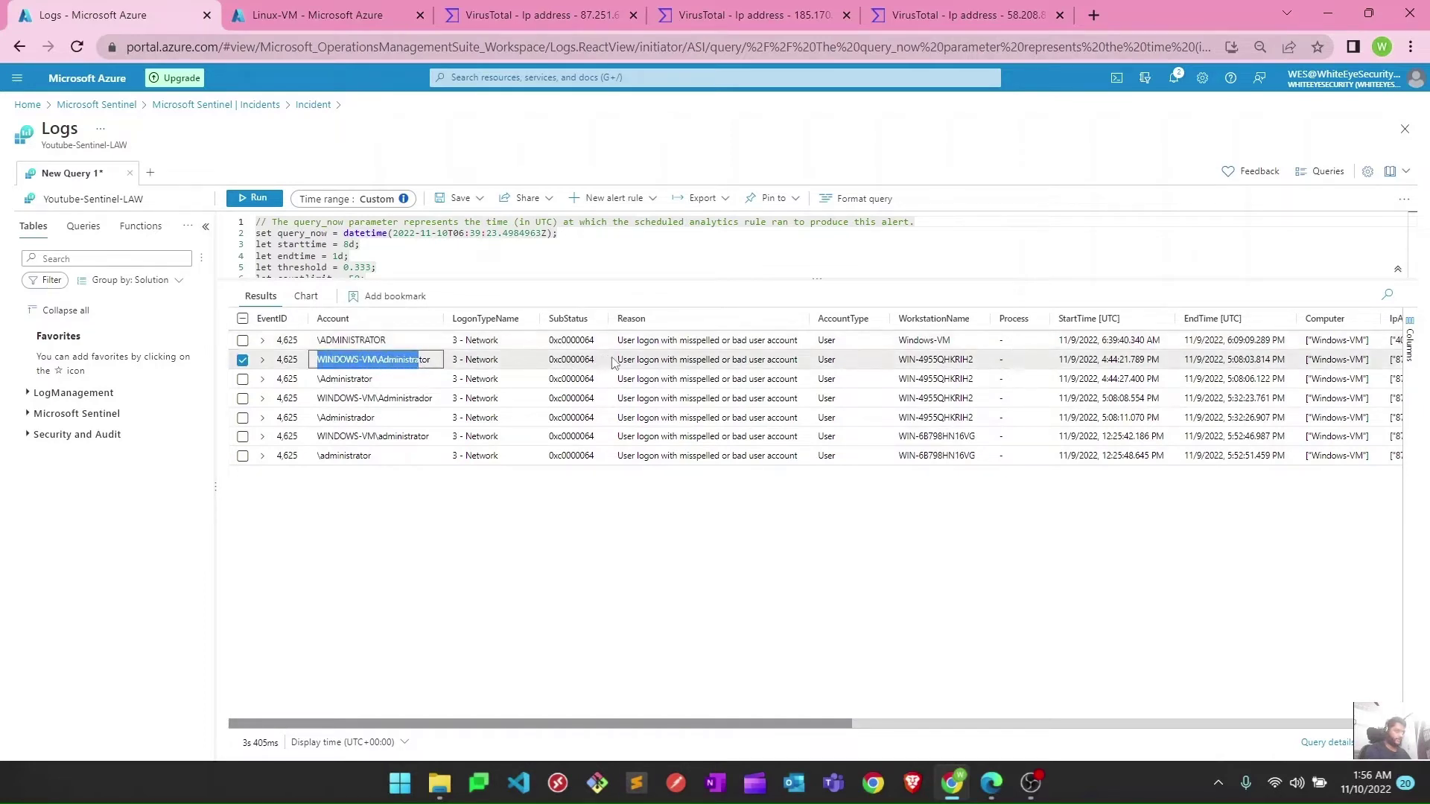
drag(615, 362, 814, 367)
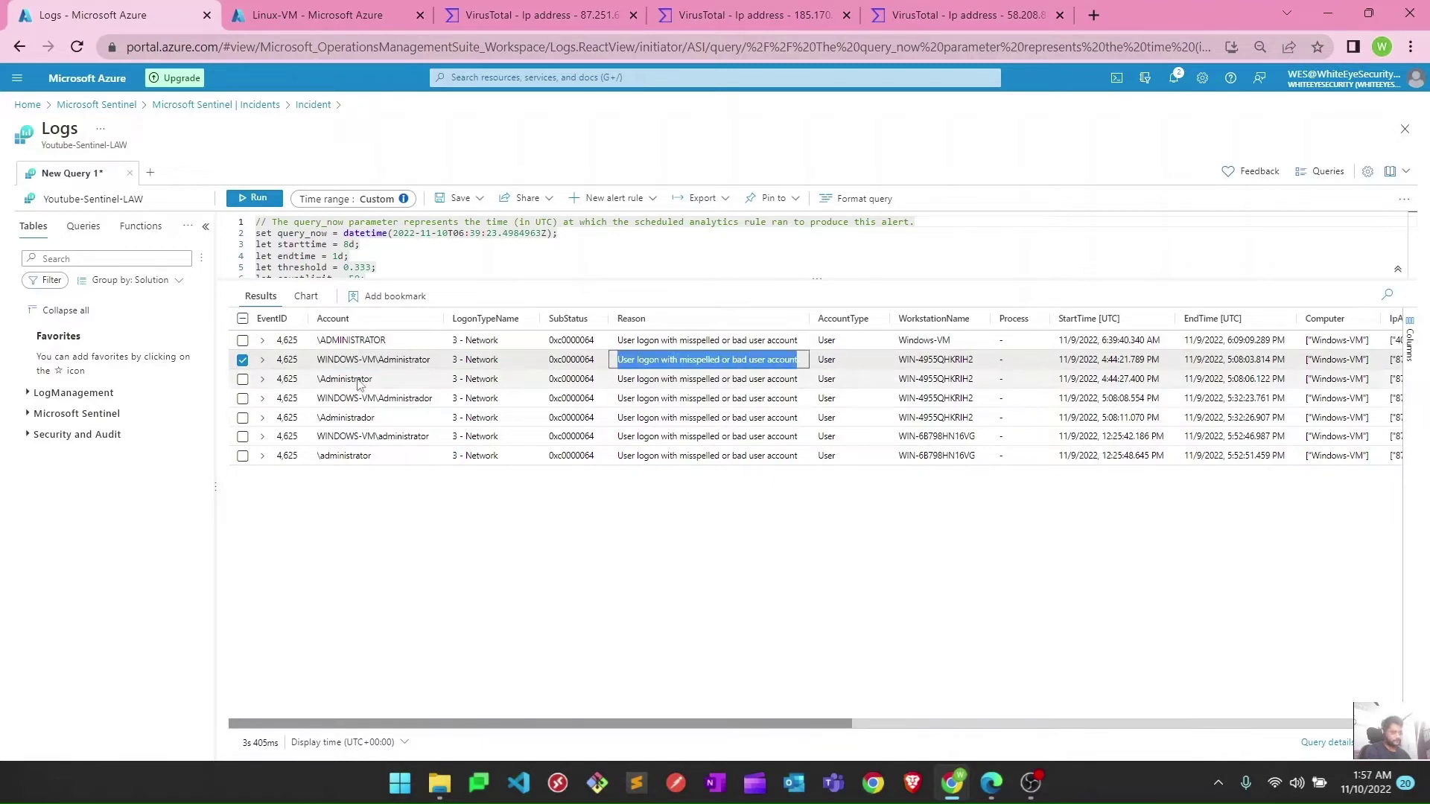
drag(322, 382, 434, 412)
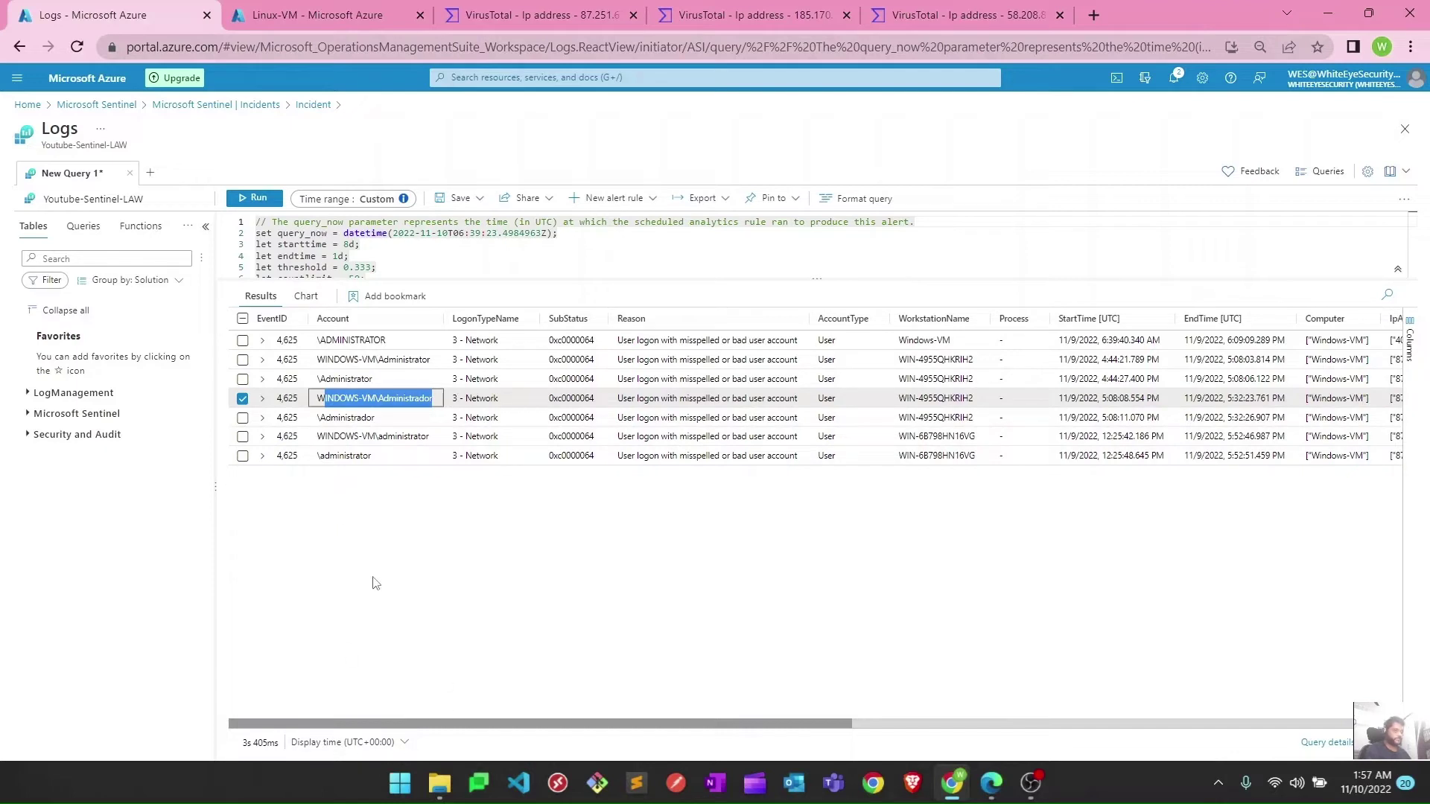
click(349, 538)
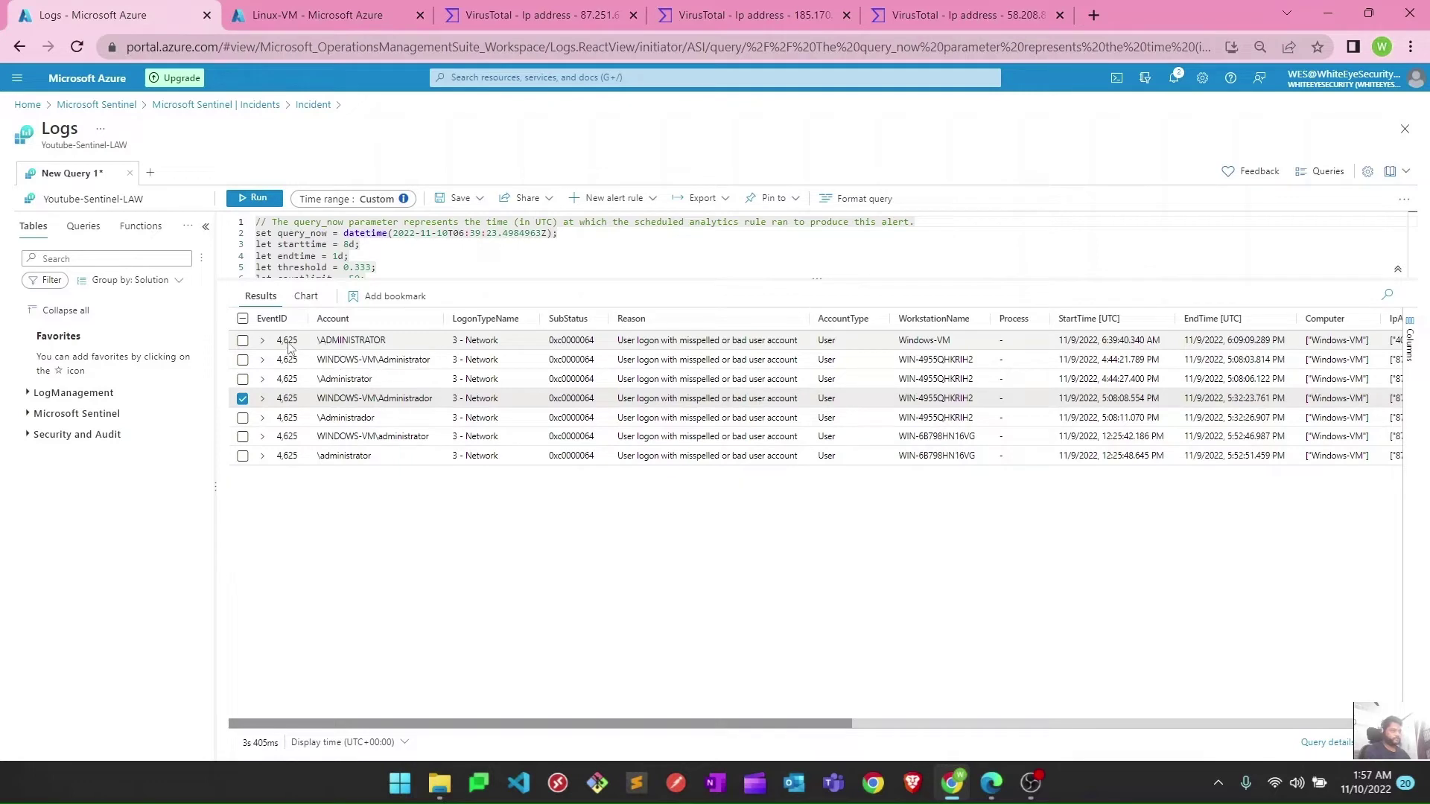
click(263, 341)
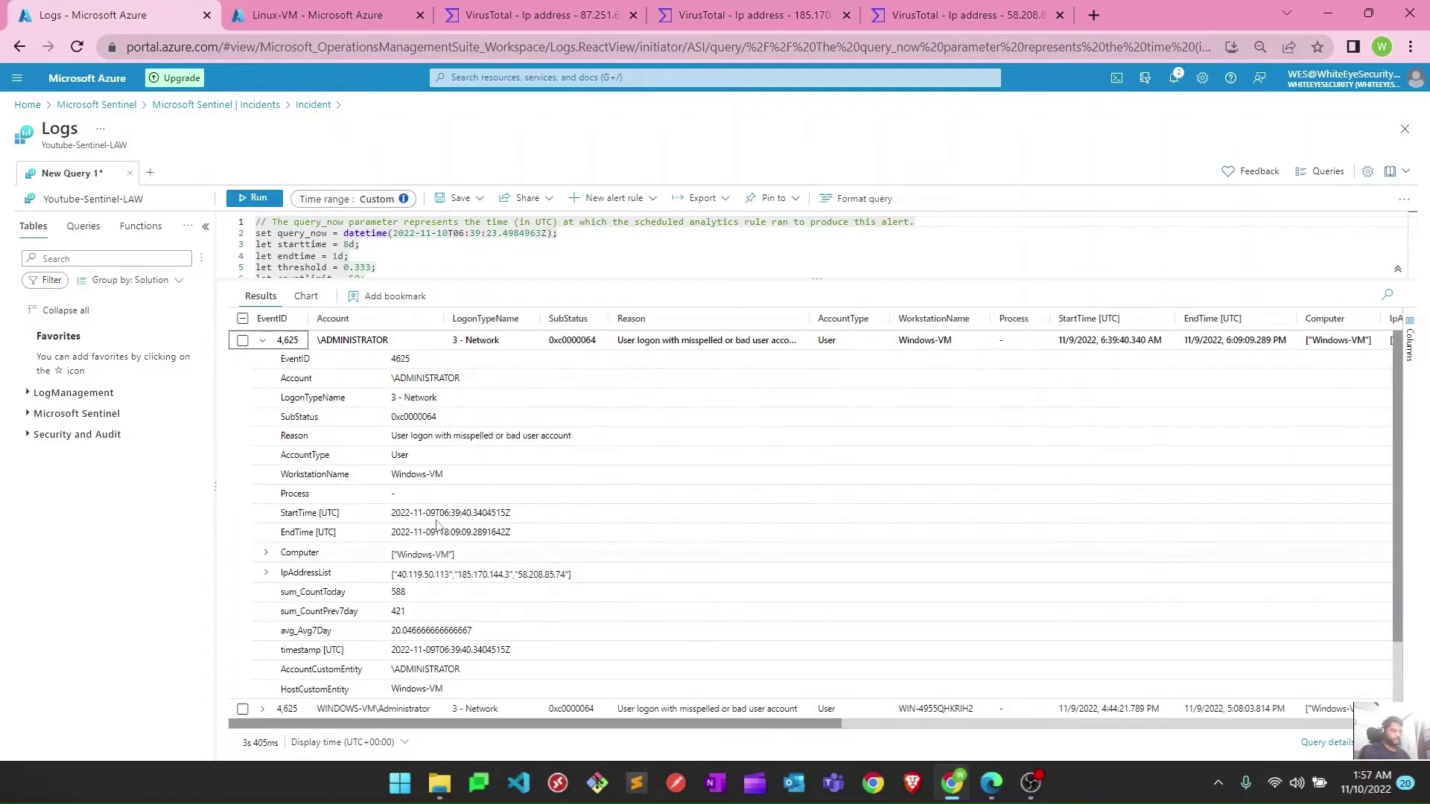
- Review the first event's EventID 4625, account, failure reason and EndTime fields
double_click(297, 359)
drag(390, 361, 422, 365)
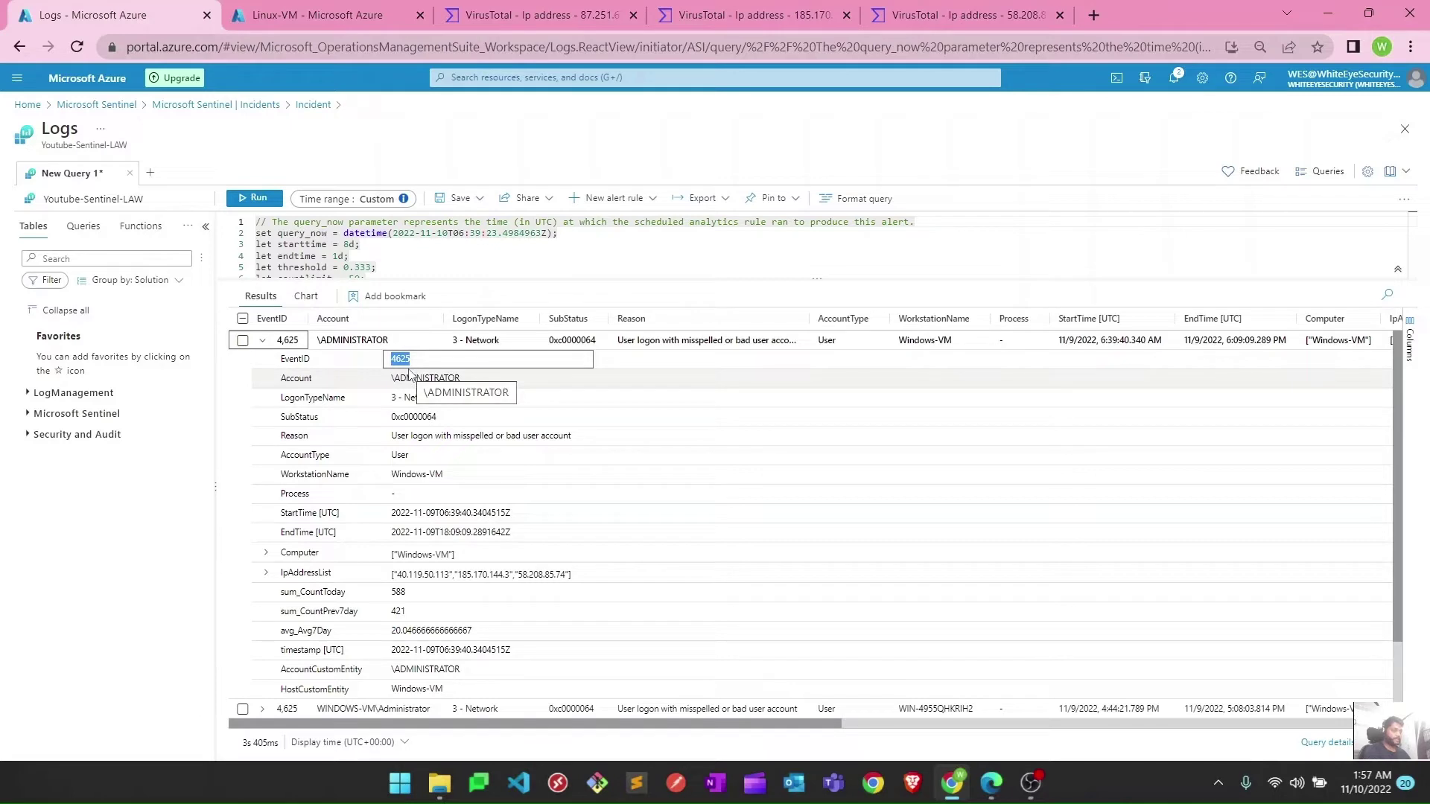
key(Tab)
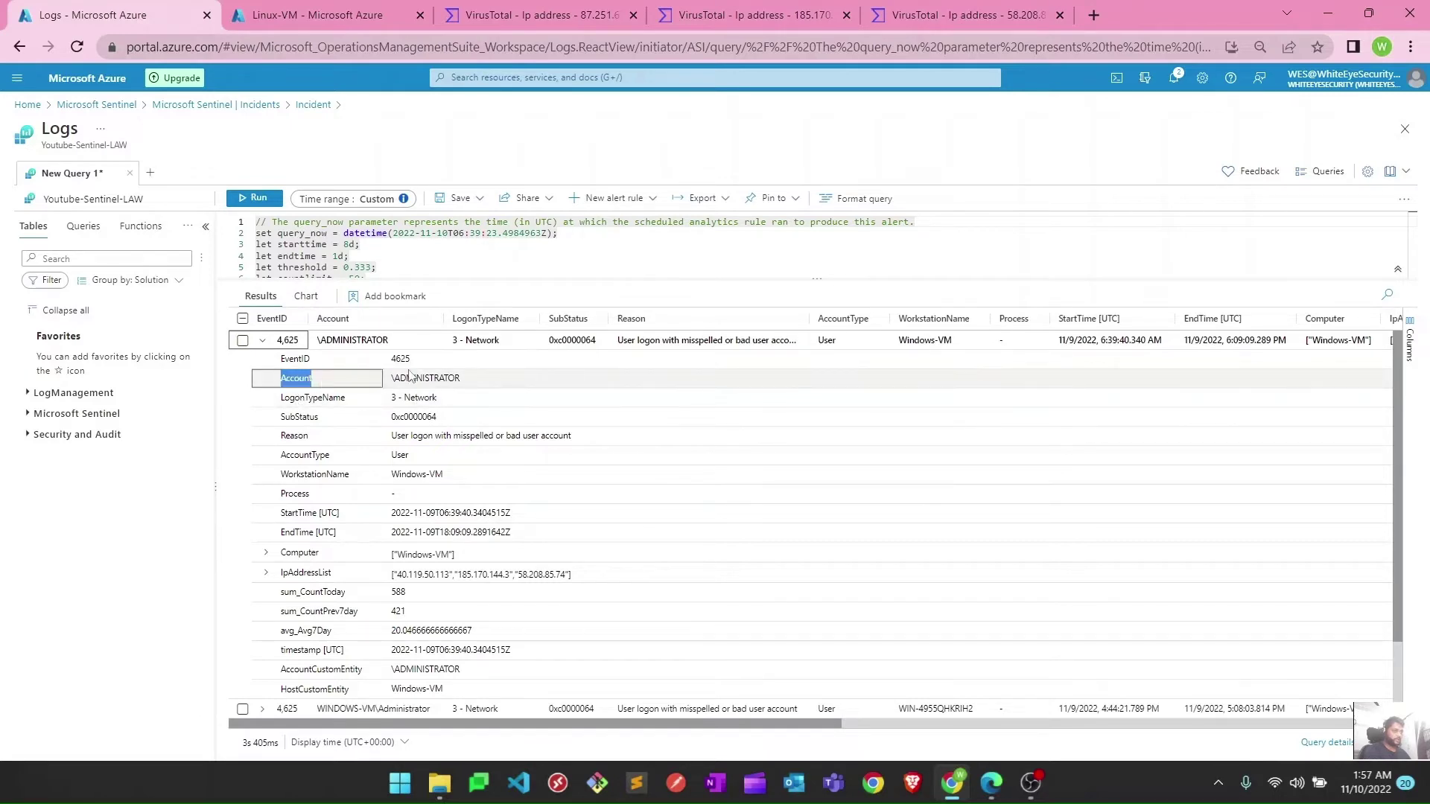
drag(394, 382, 467, 382)
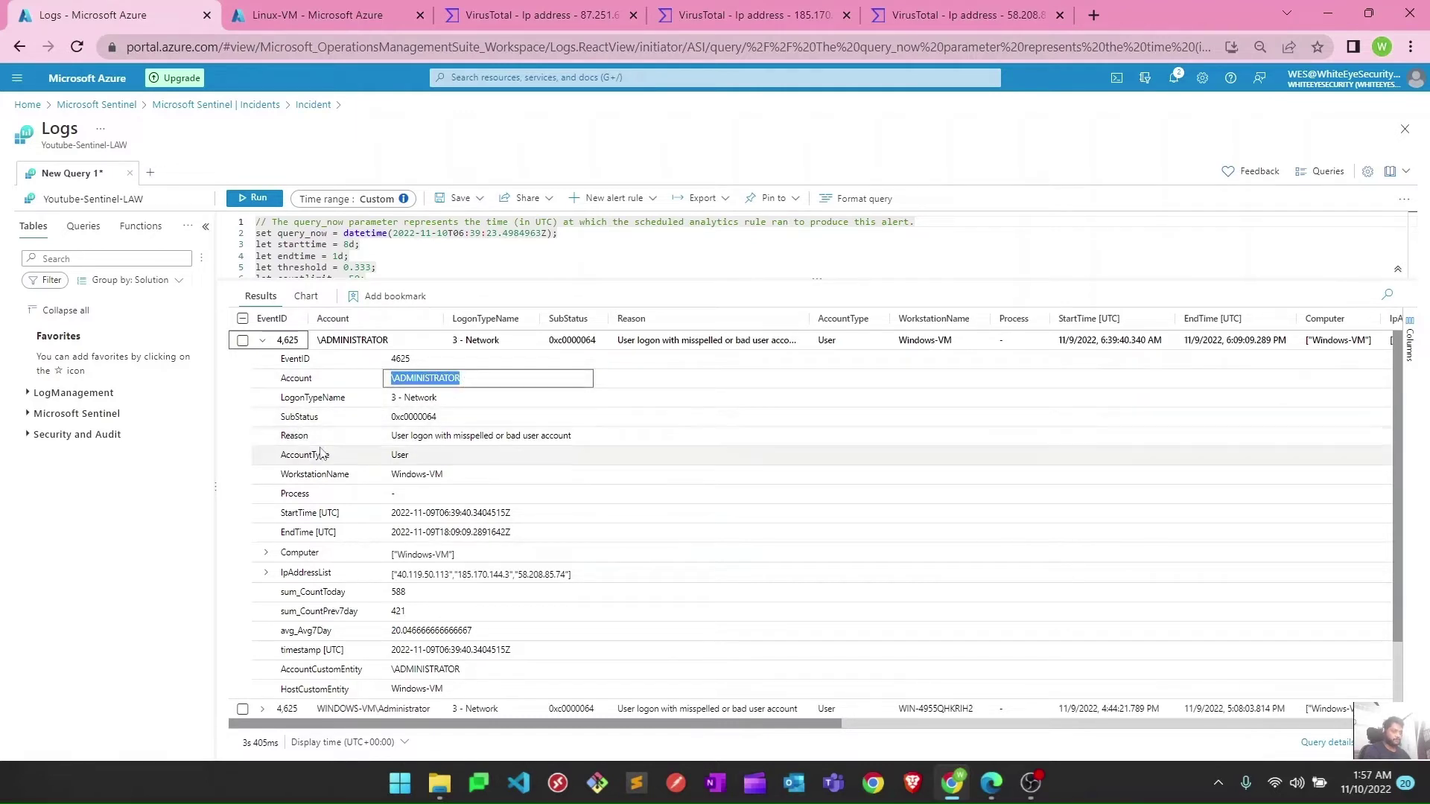
click(292, 443)
click(395, 442)
drag(400, 444, 587, 438)
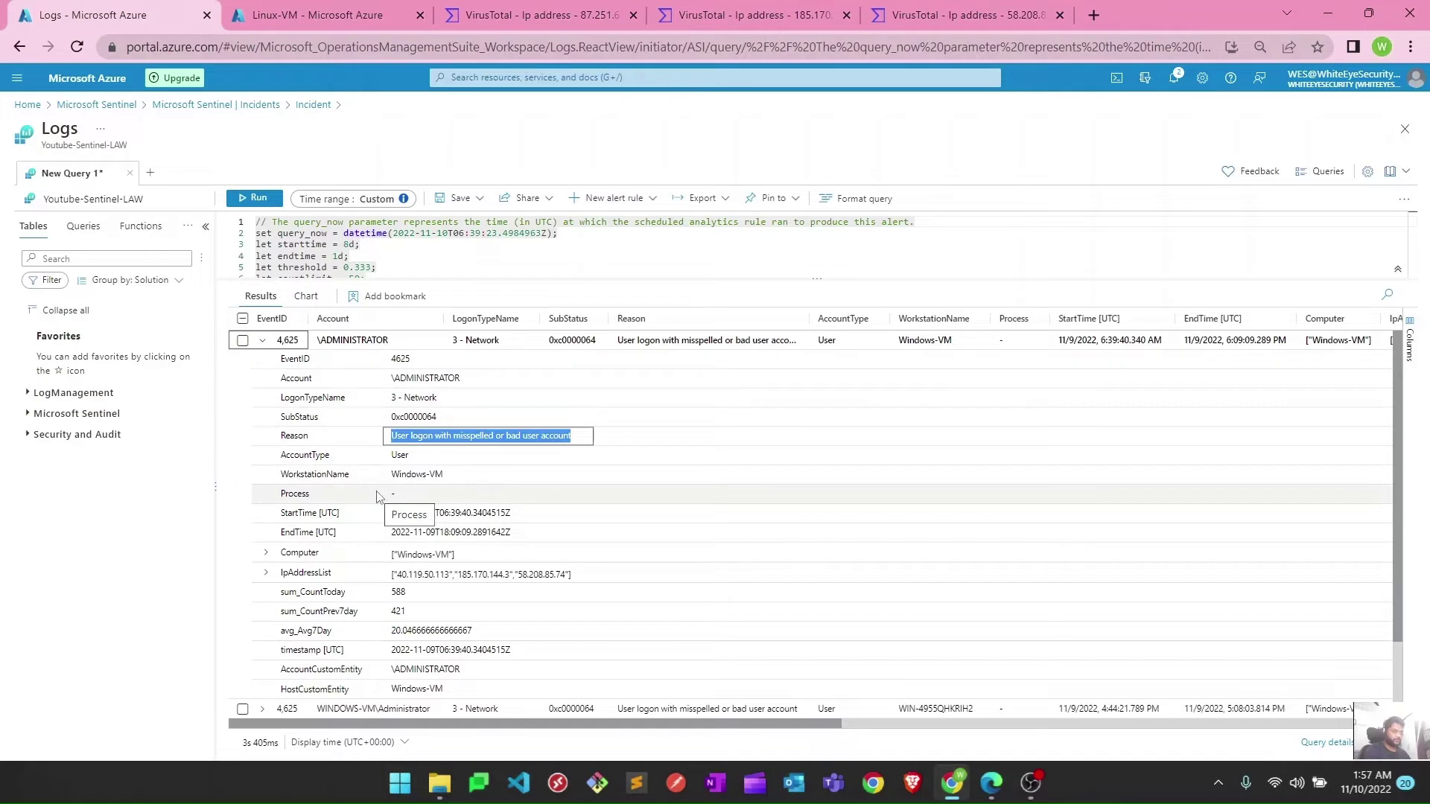
scroll(378, 497, down, 1)
drag(282, 386, 459, 388)
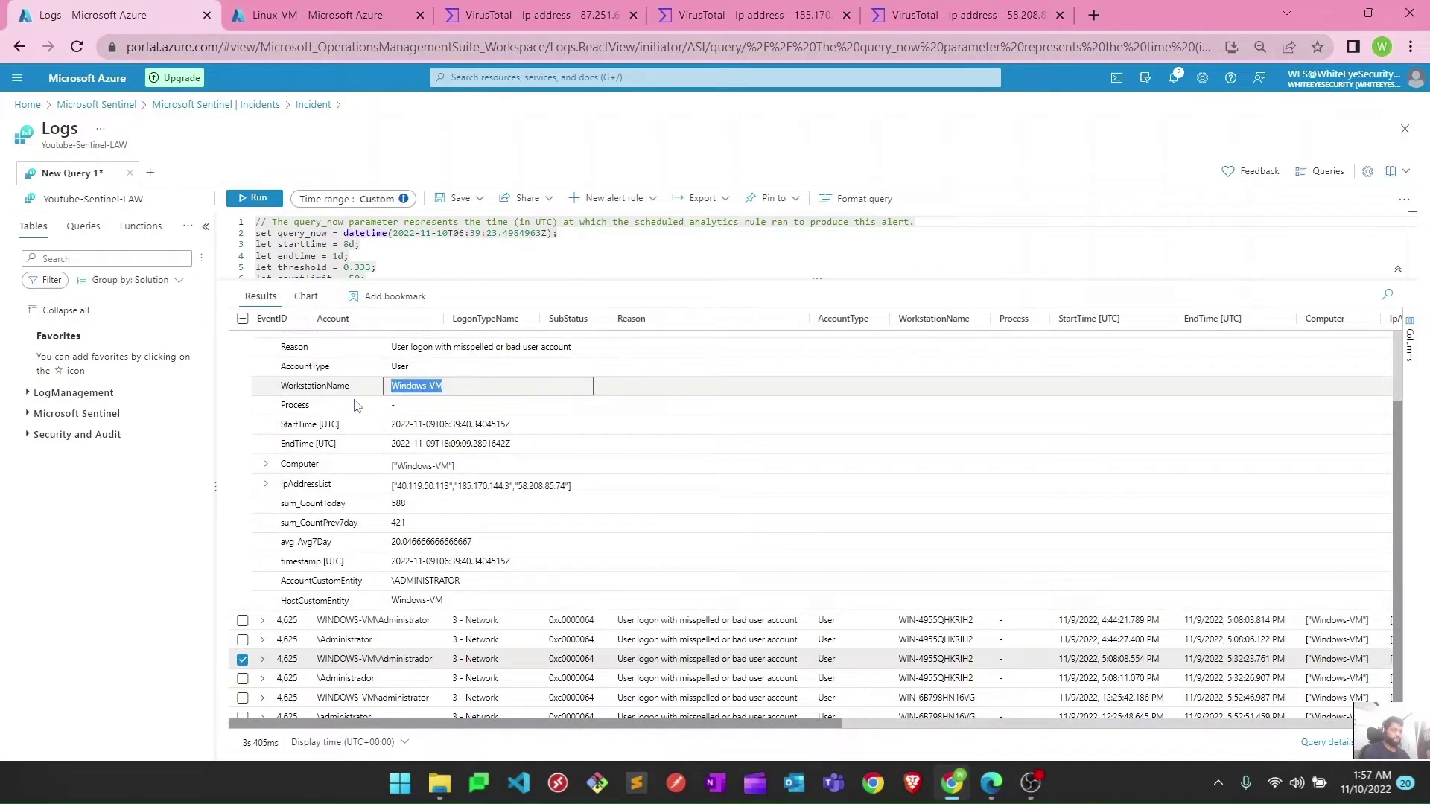
drag(282, 444, 362, 449)
- Expand the first event's Computer and source IP address lists to read its first source IP
click(265, 464)
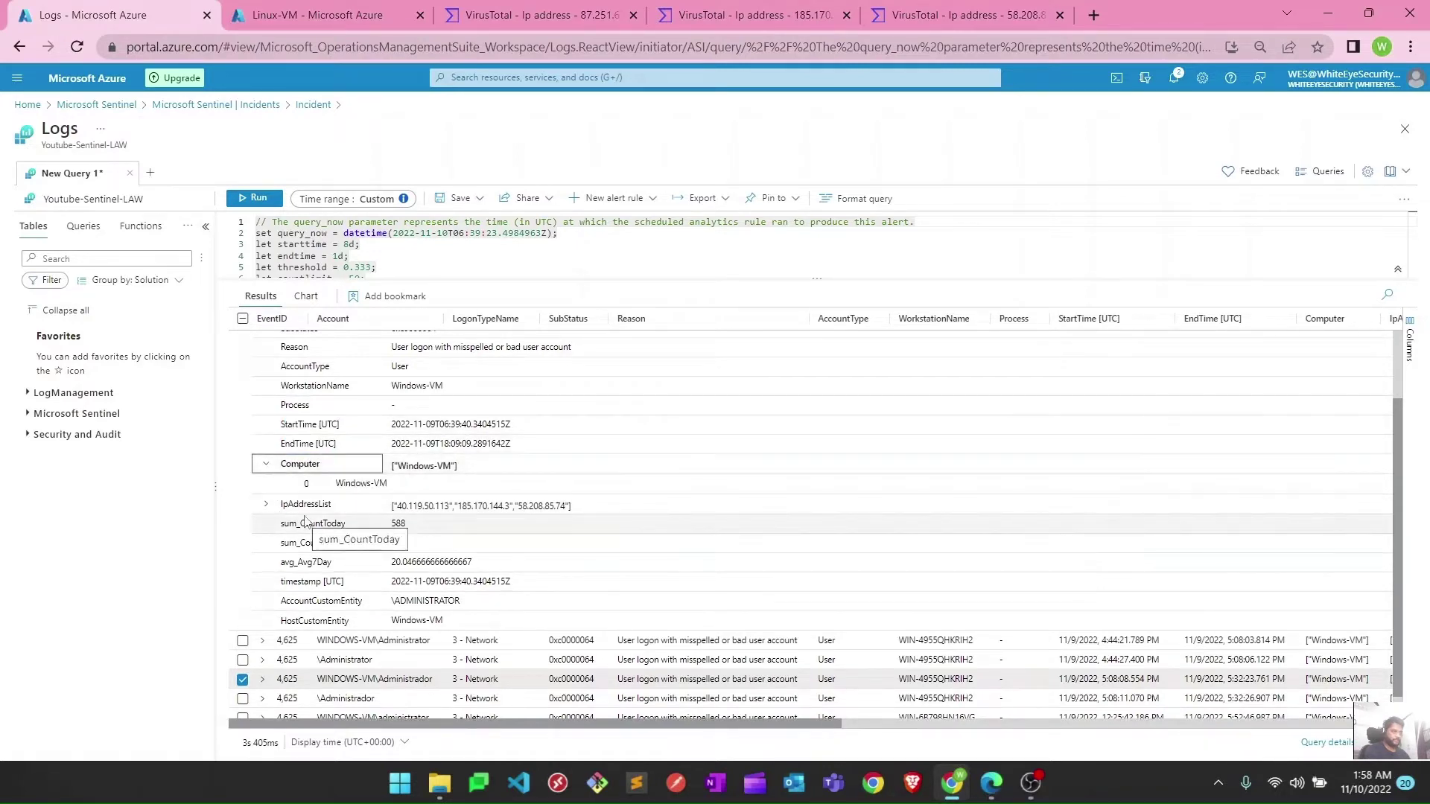
scroll(306, 522, down, 1)
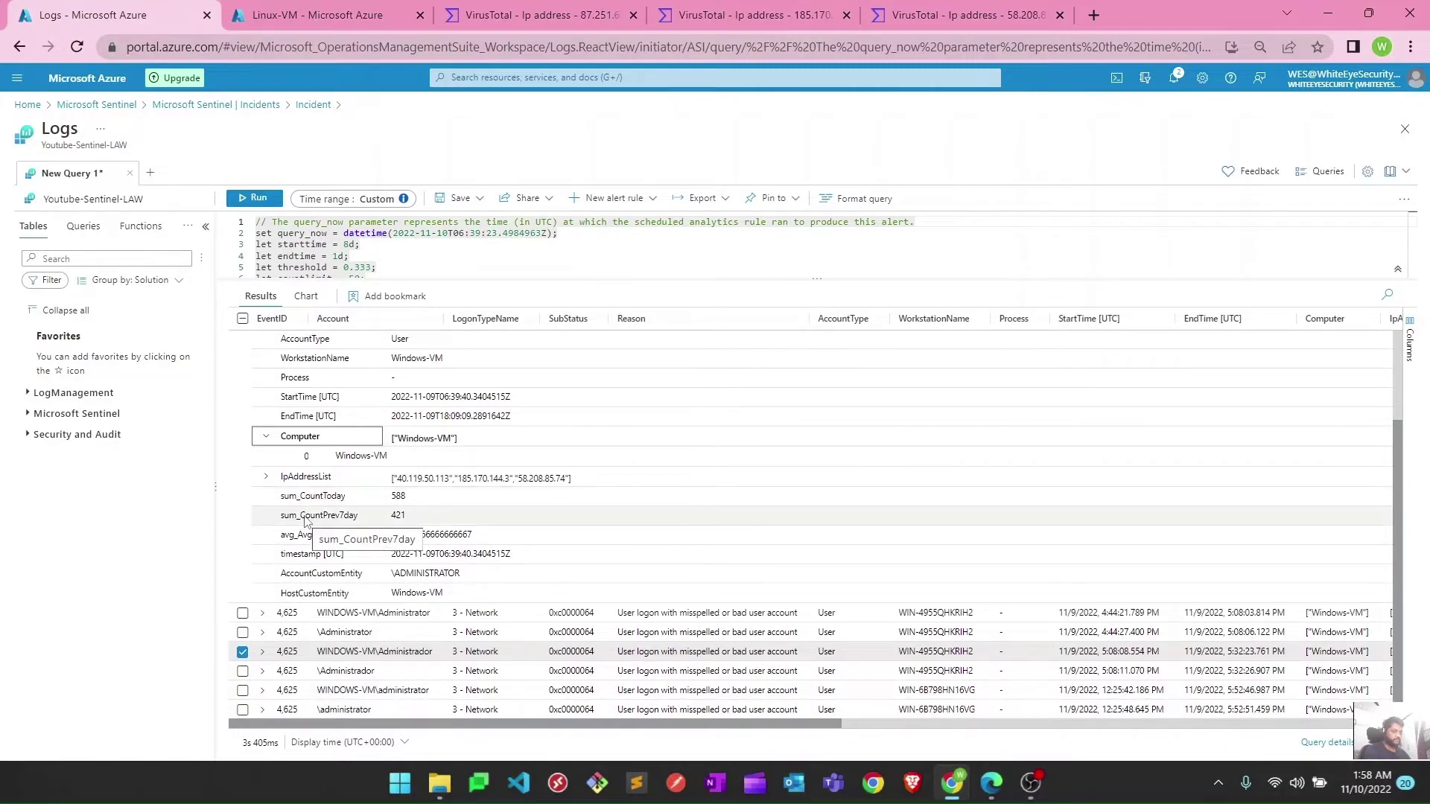
click(266, 477)
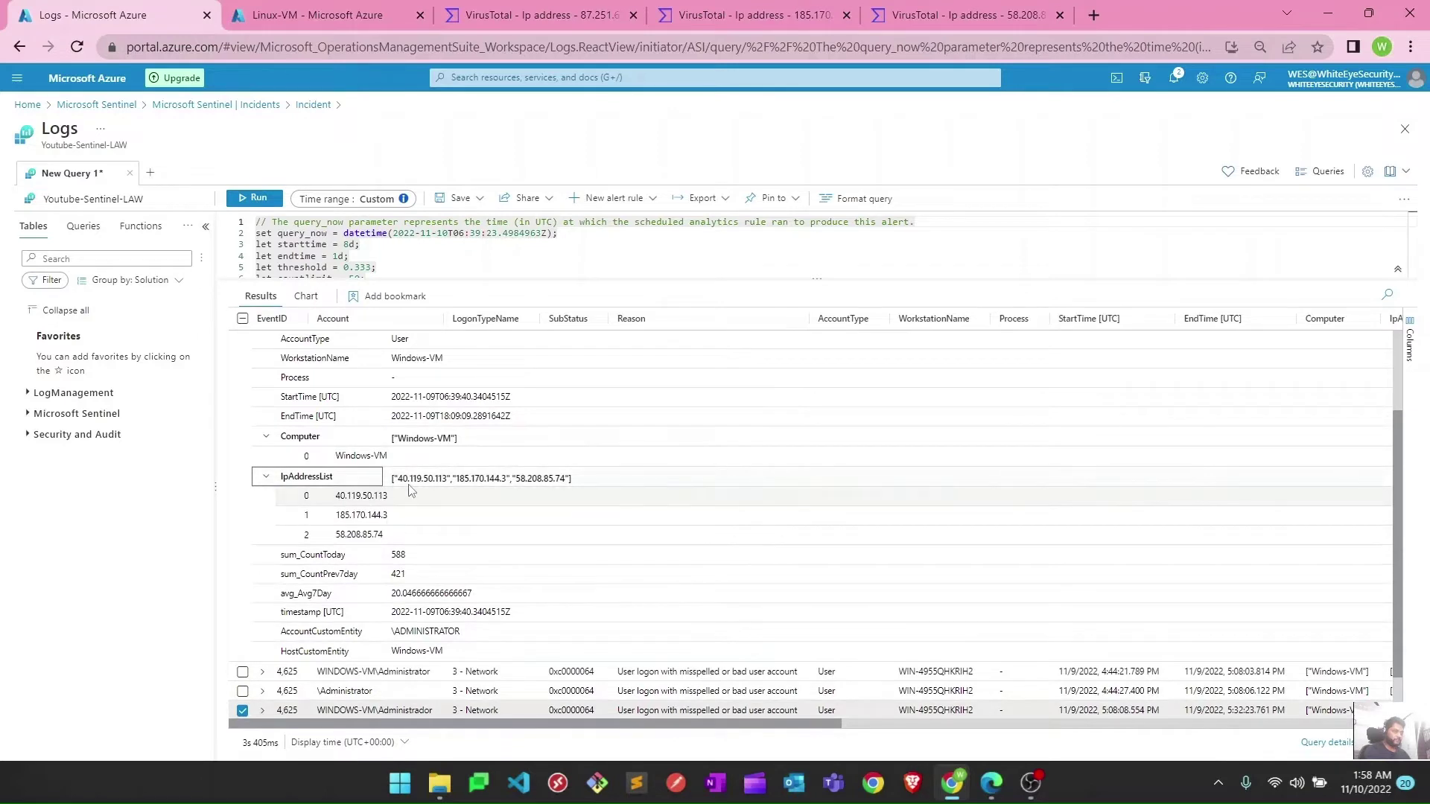
drag(395, 481, 455, 483)
scroll(395, 562, up, 2)
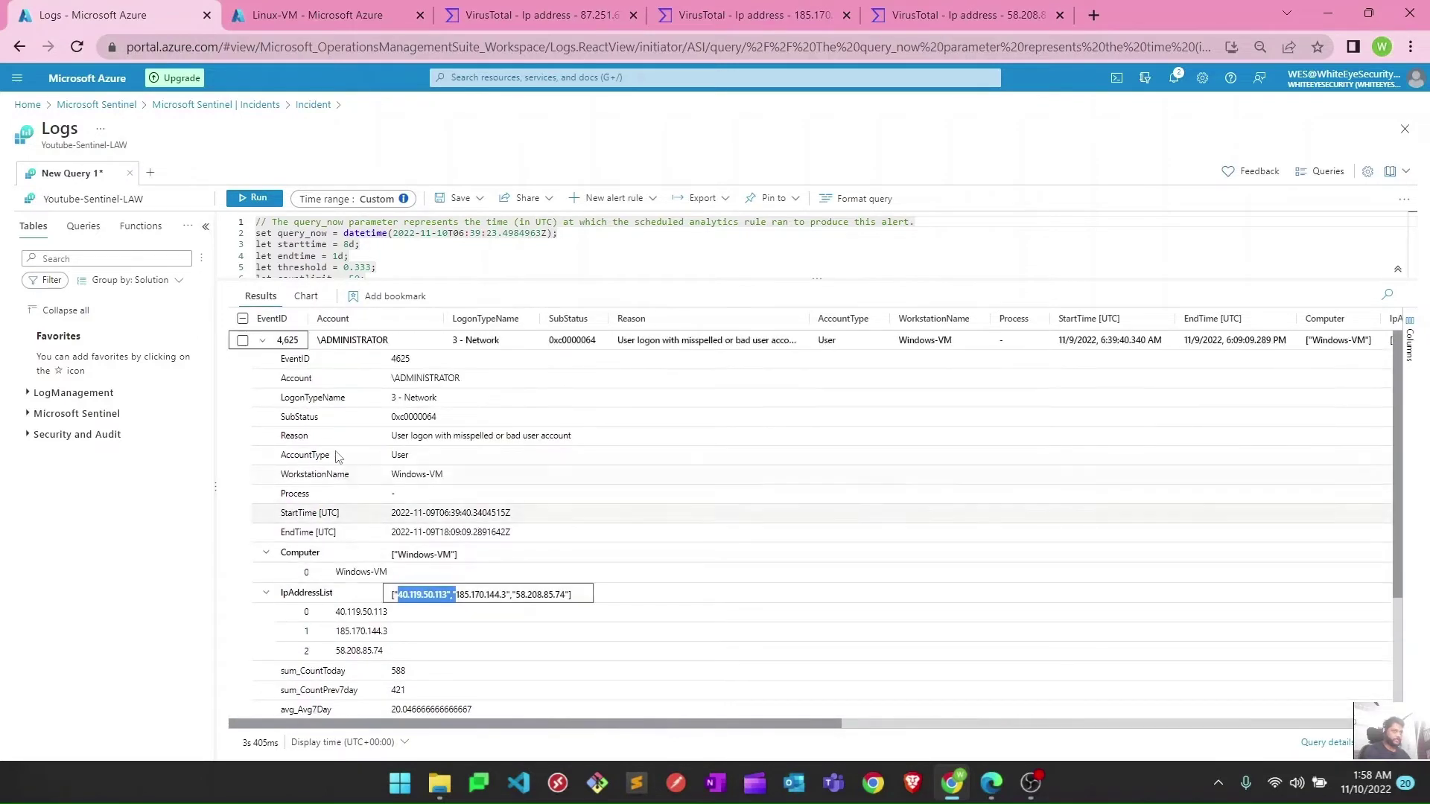
click(266, 346)
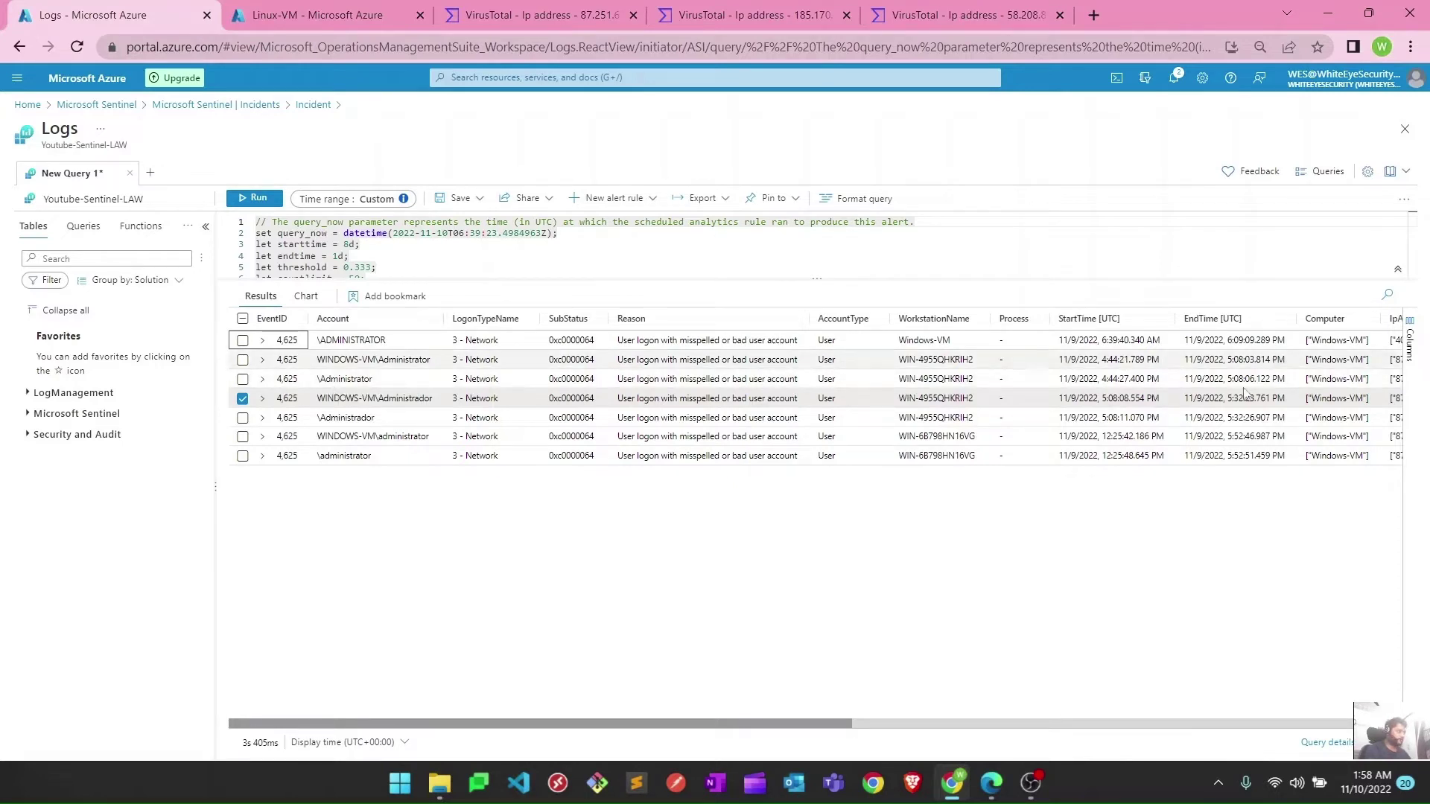
- Select the IpAddressList values: three IPs in row 1 and 87.251.67.64 in row 2
drag(758, 727, 884, 708)
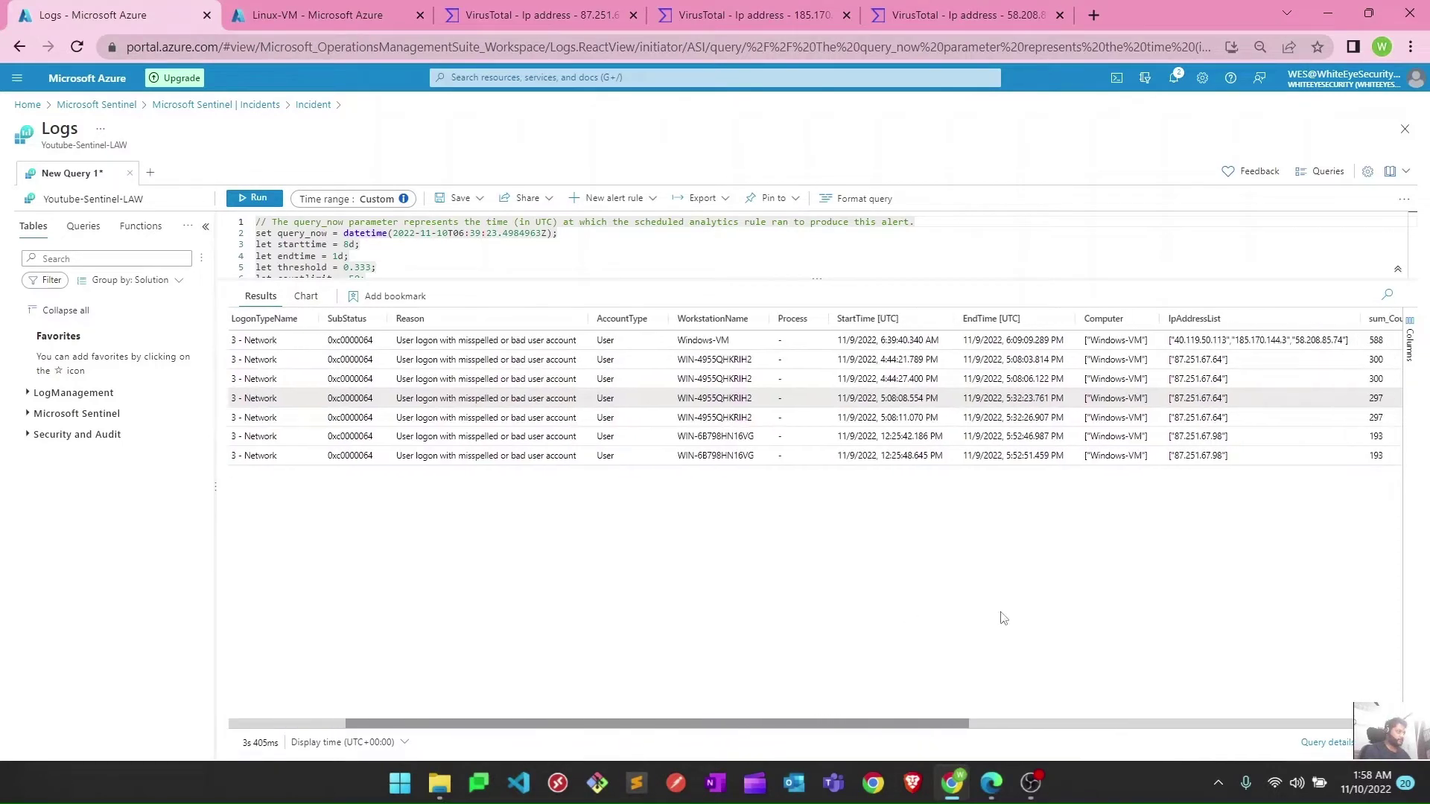
drag(1174, 361, 1221, 365)
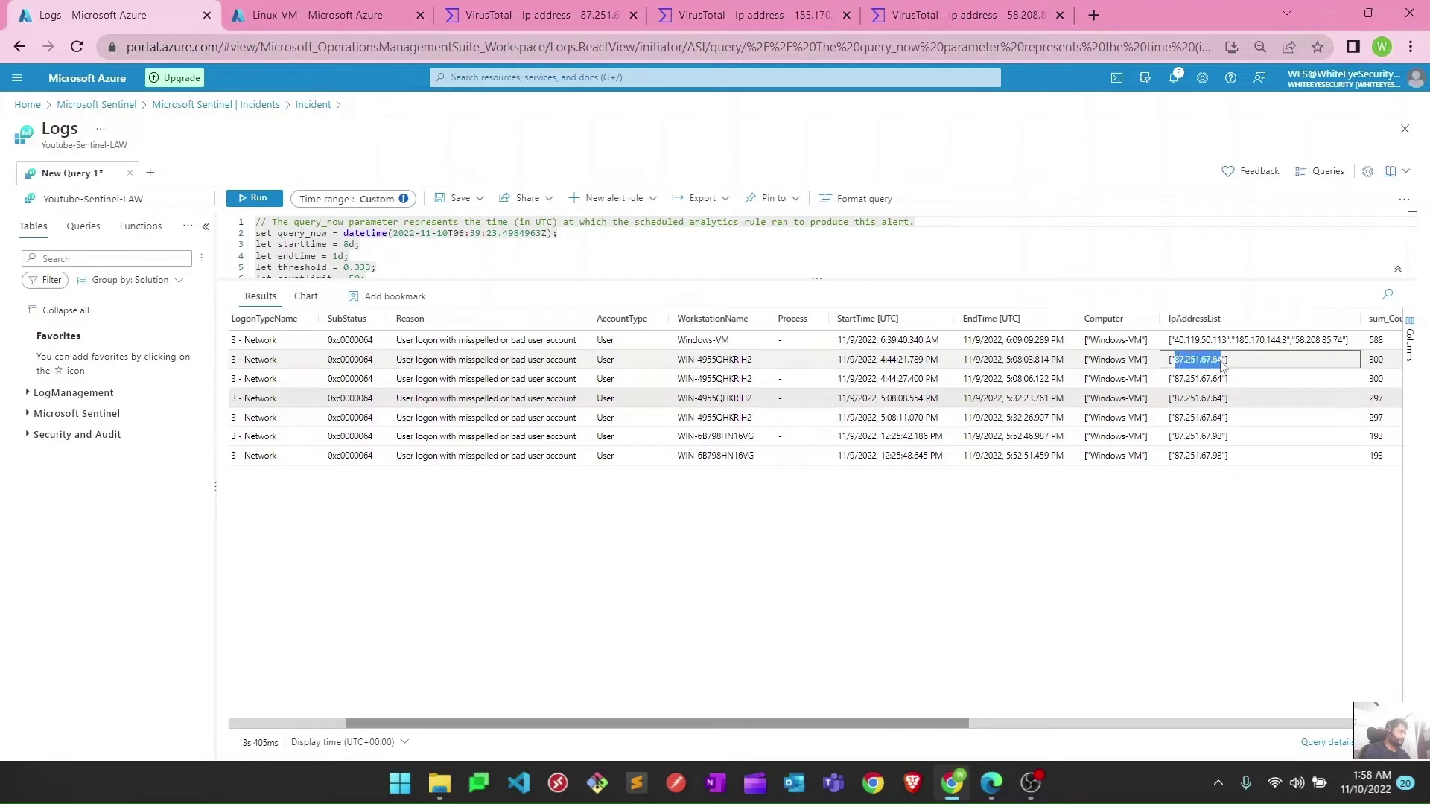
click(1177, 381)
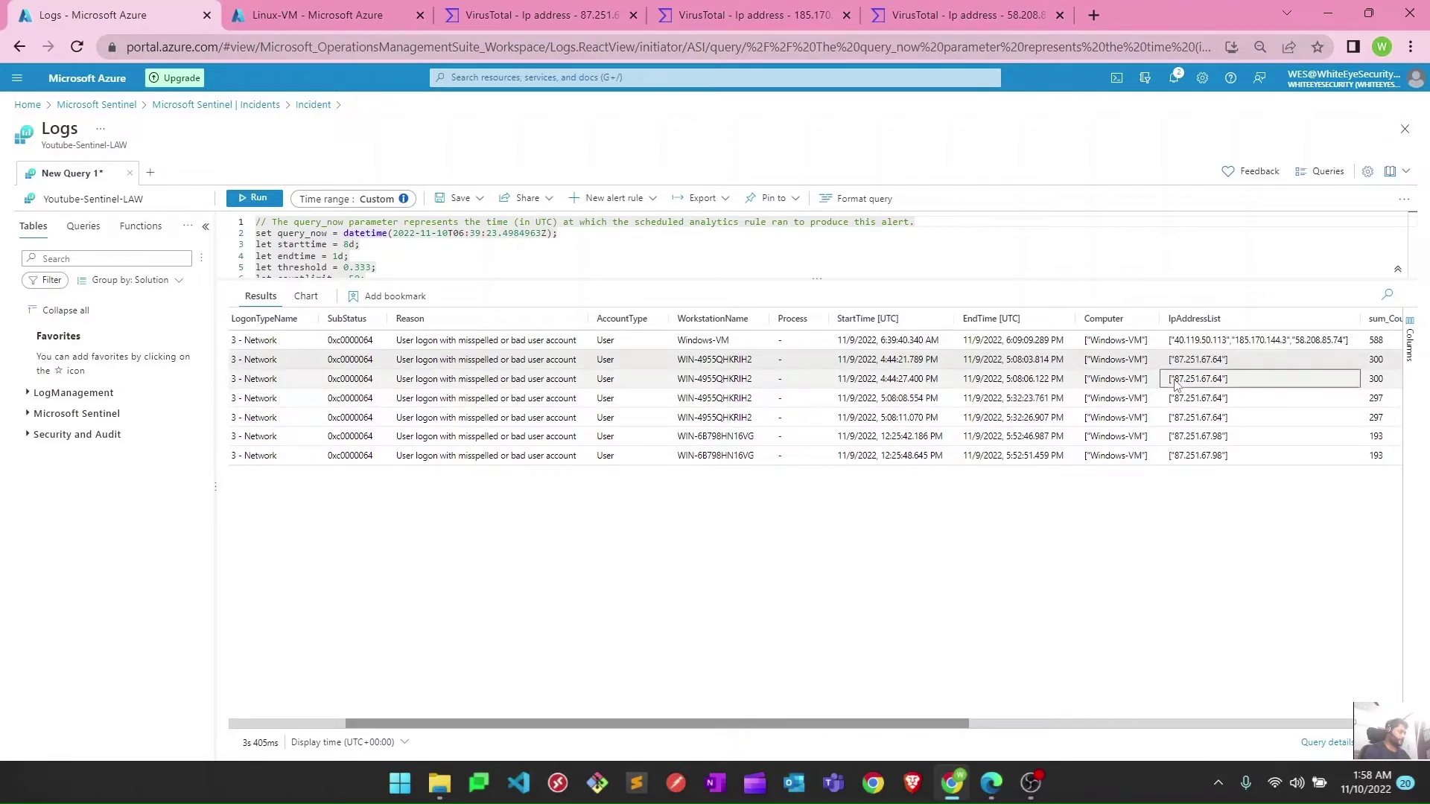
drag(1173, 341, 1316, 345)
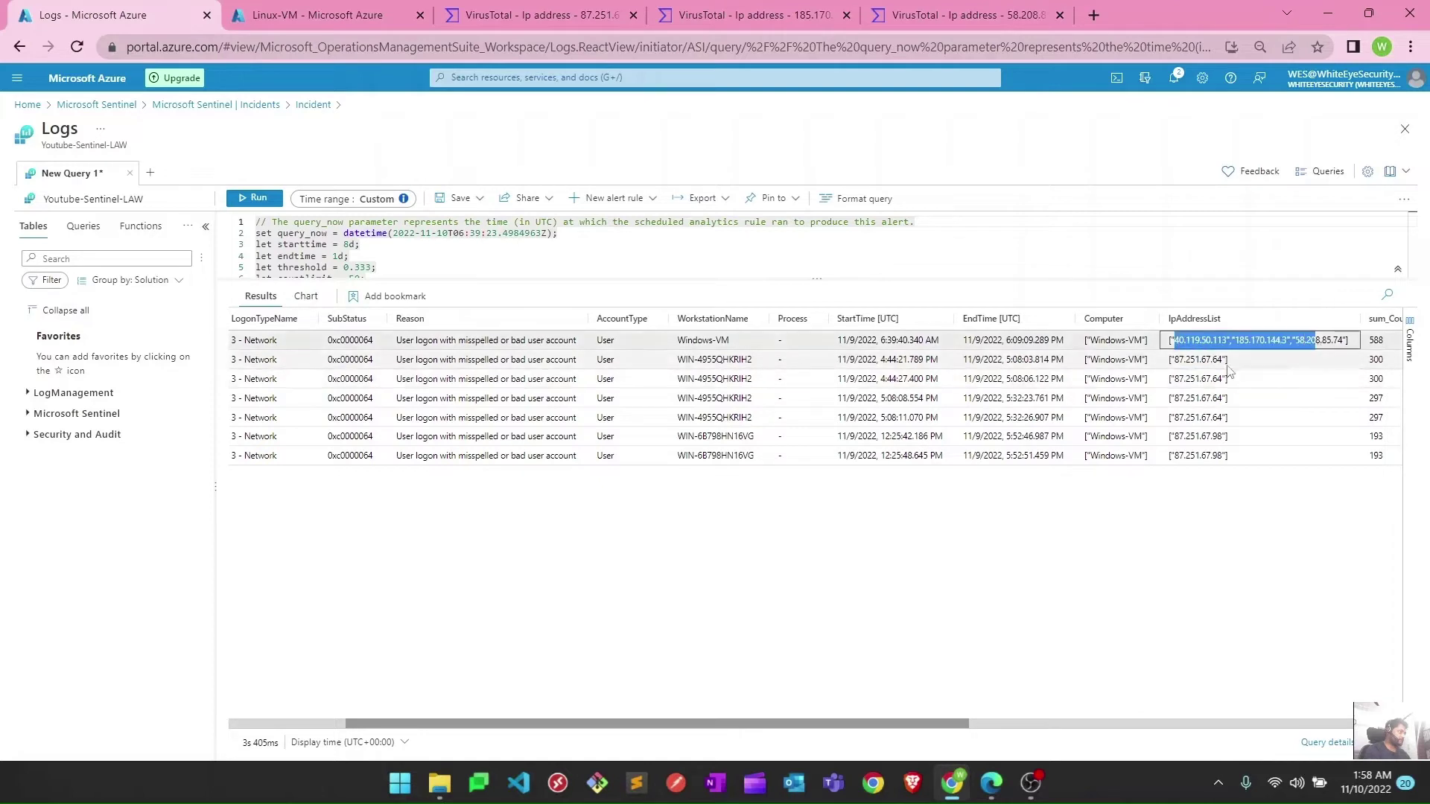
drag(1176, 362, 1237, 362)
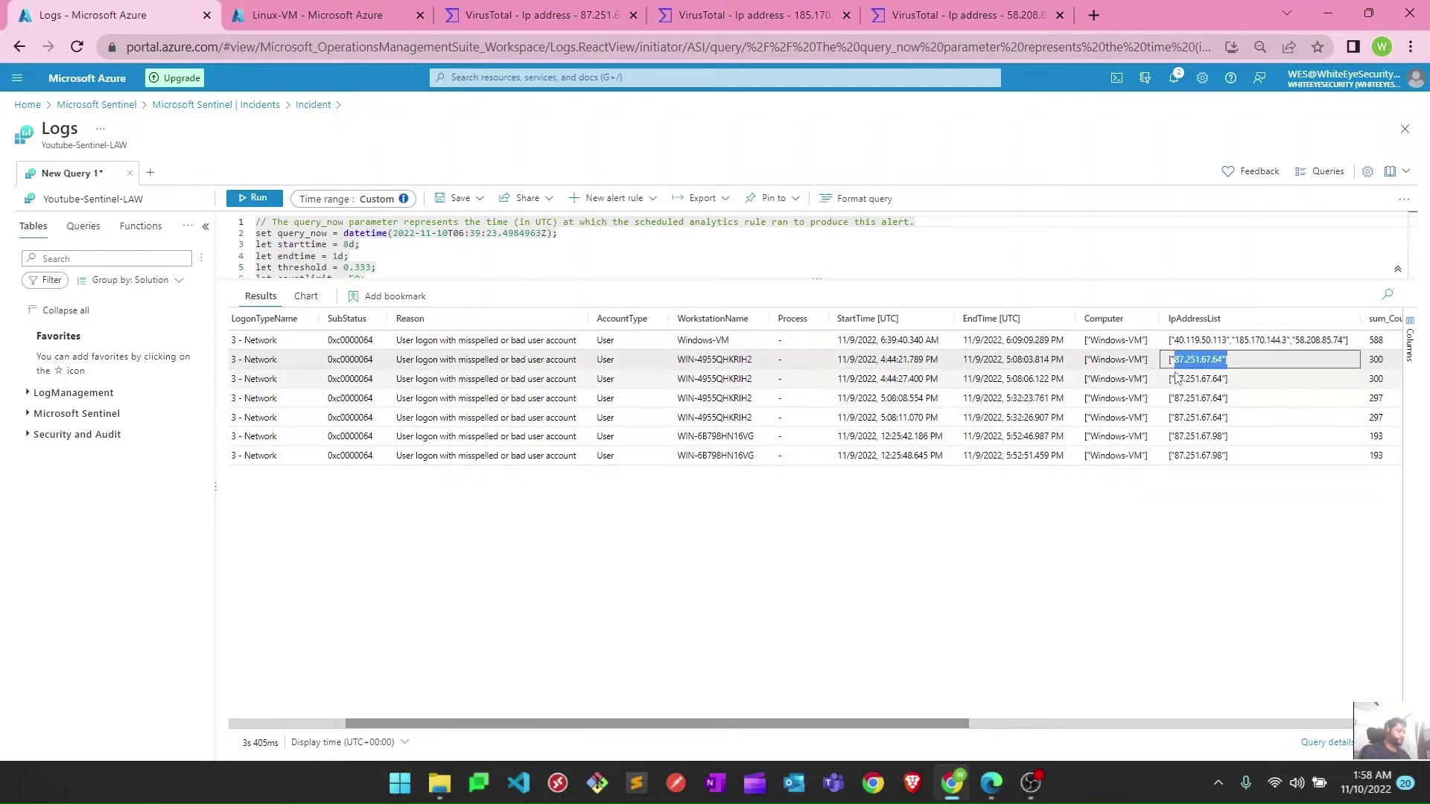
click(529, 19)
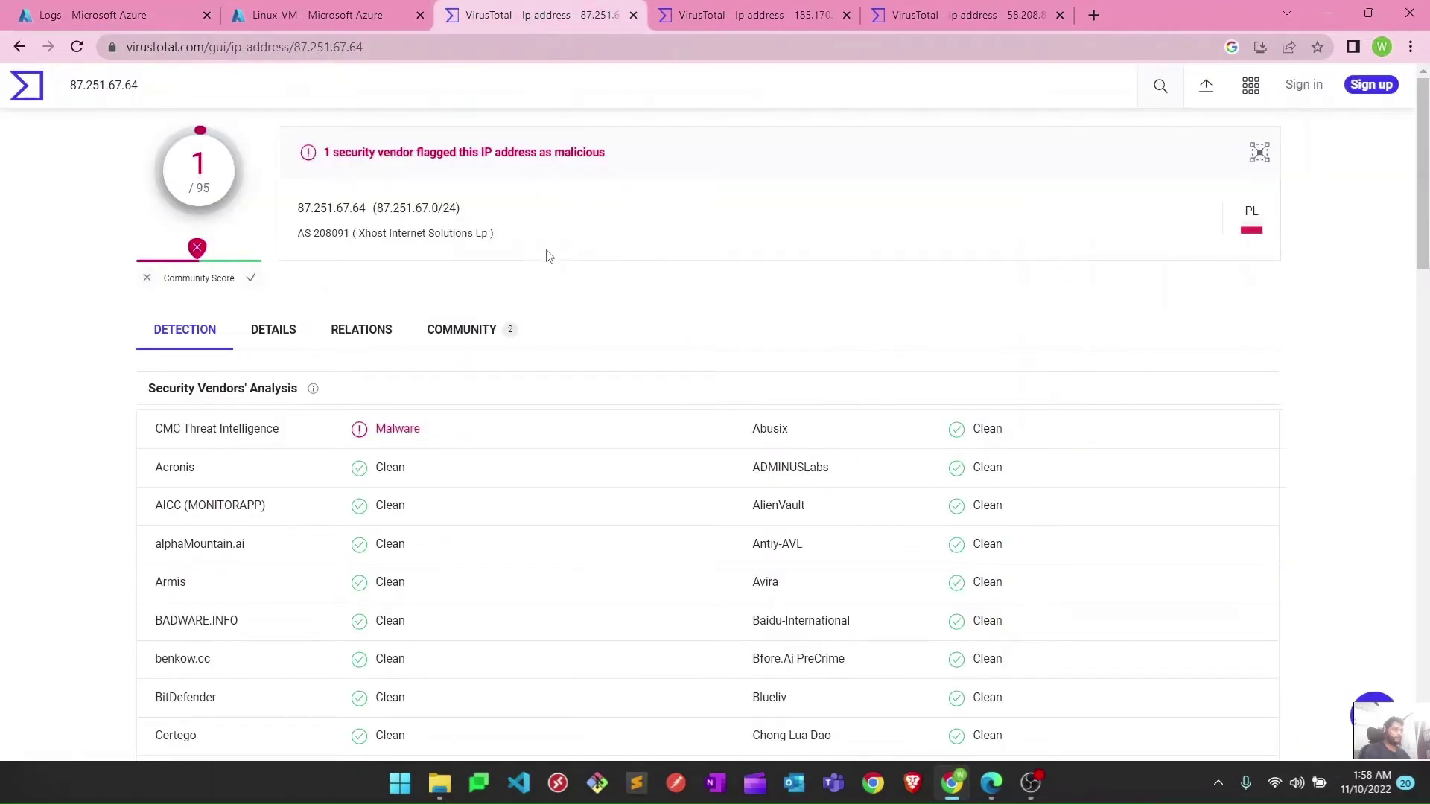
- Check 87.251.67.64 on VirusTotal: 1/95 detections by CMC Threat Intelligence, located in Poland
drag(152, 88, 68, 90)
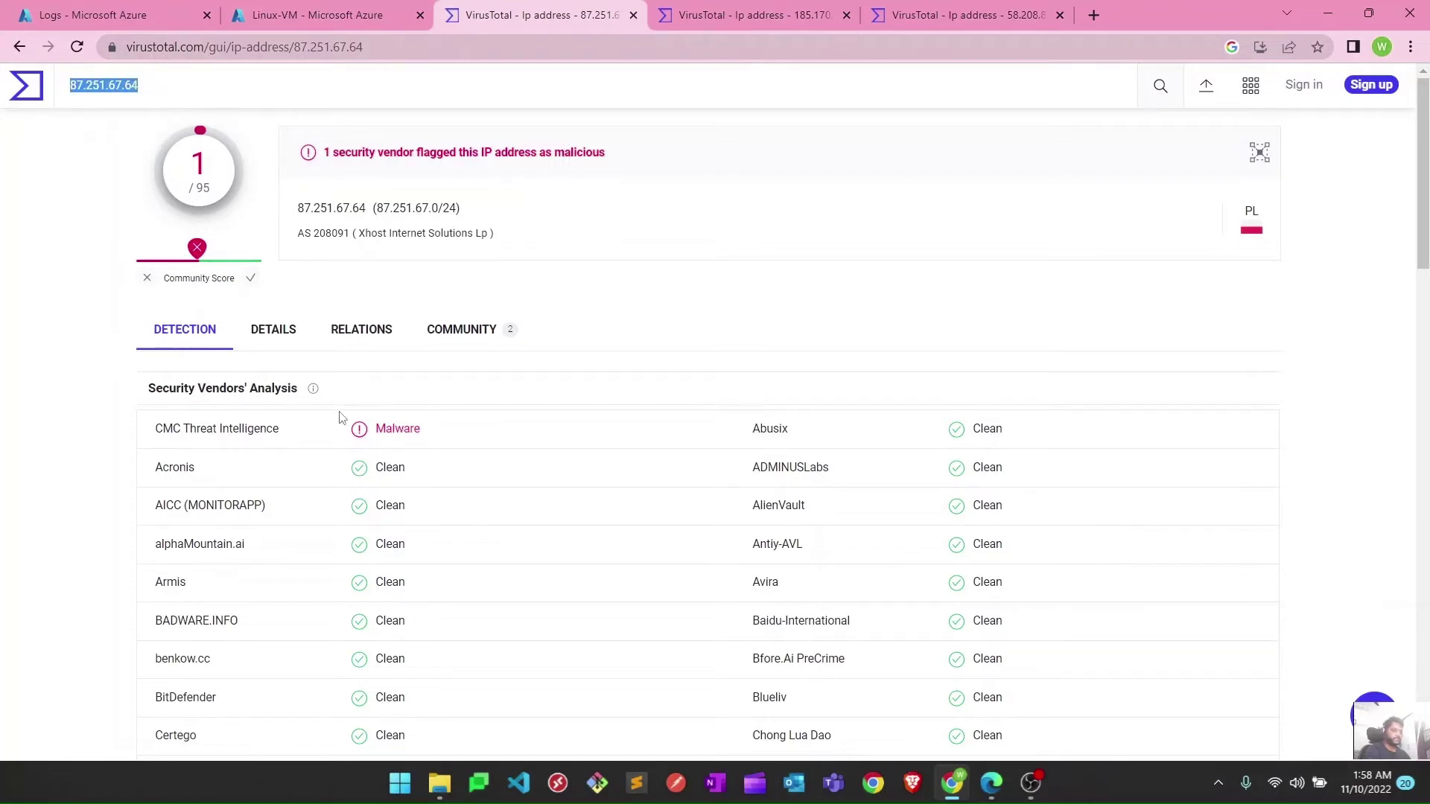
drag(148, 431, 319, 438)
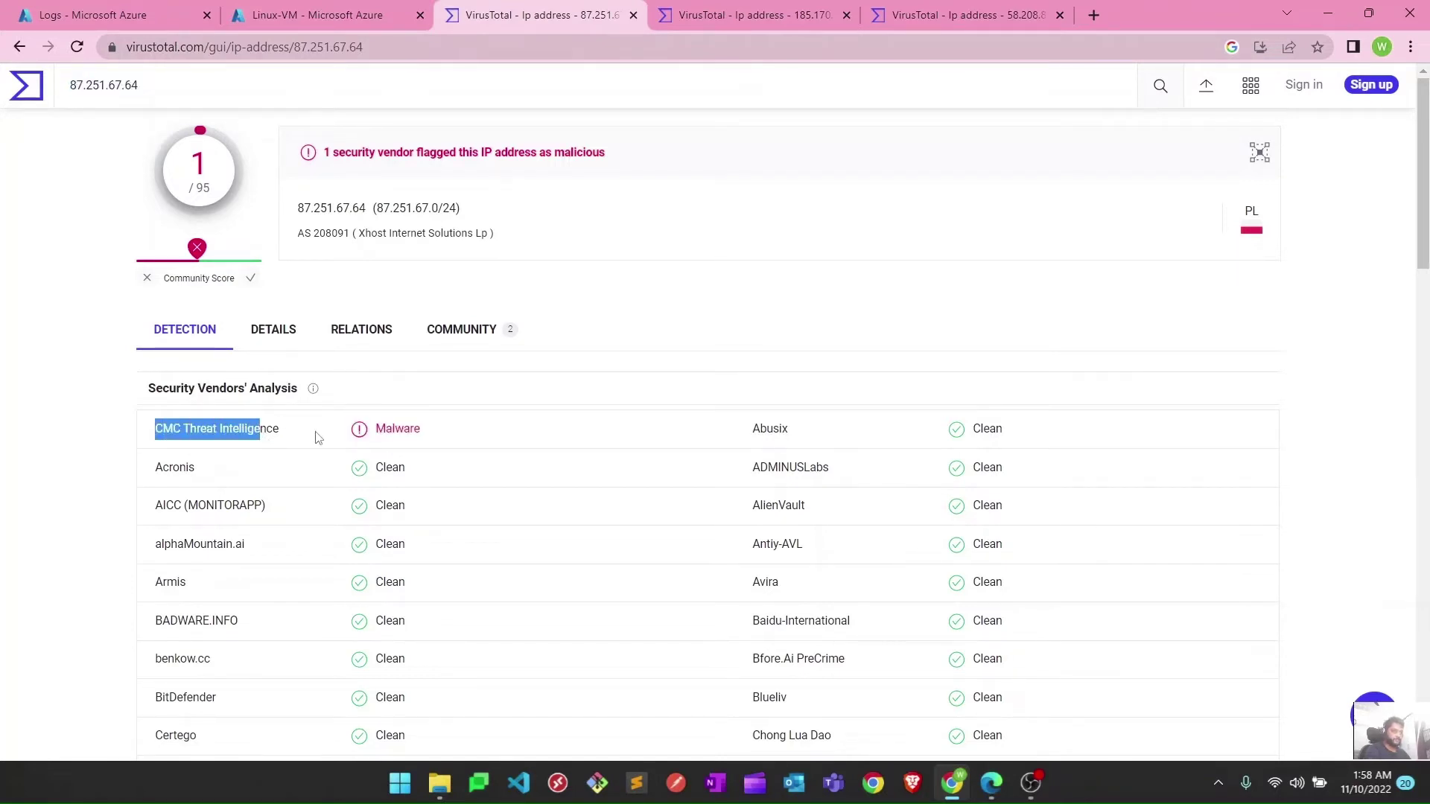
click(1251, 218)
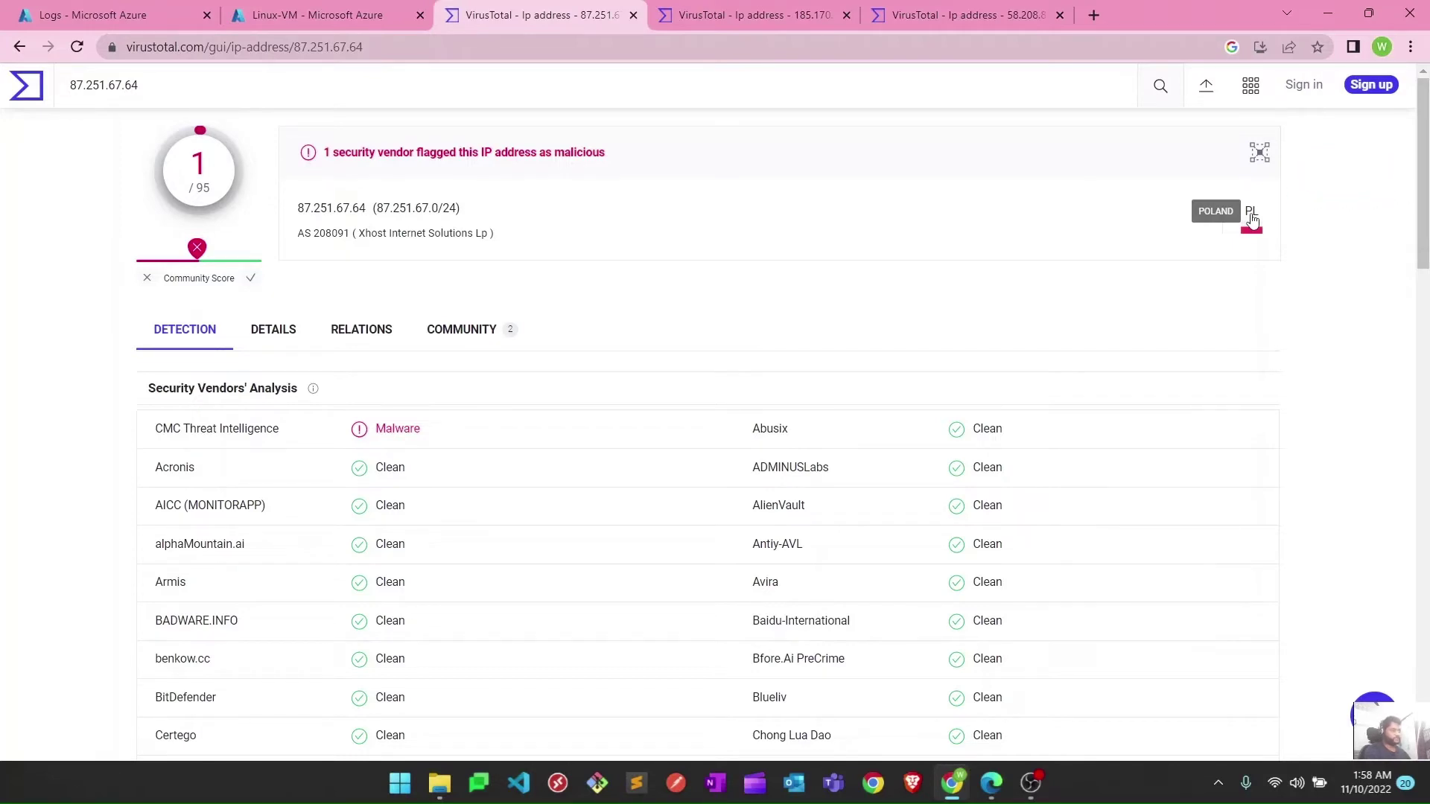
click(759, 17)
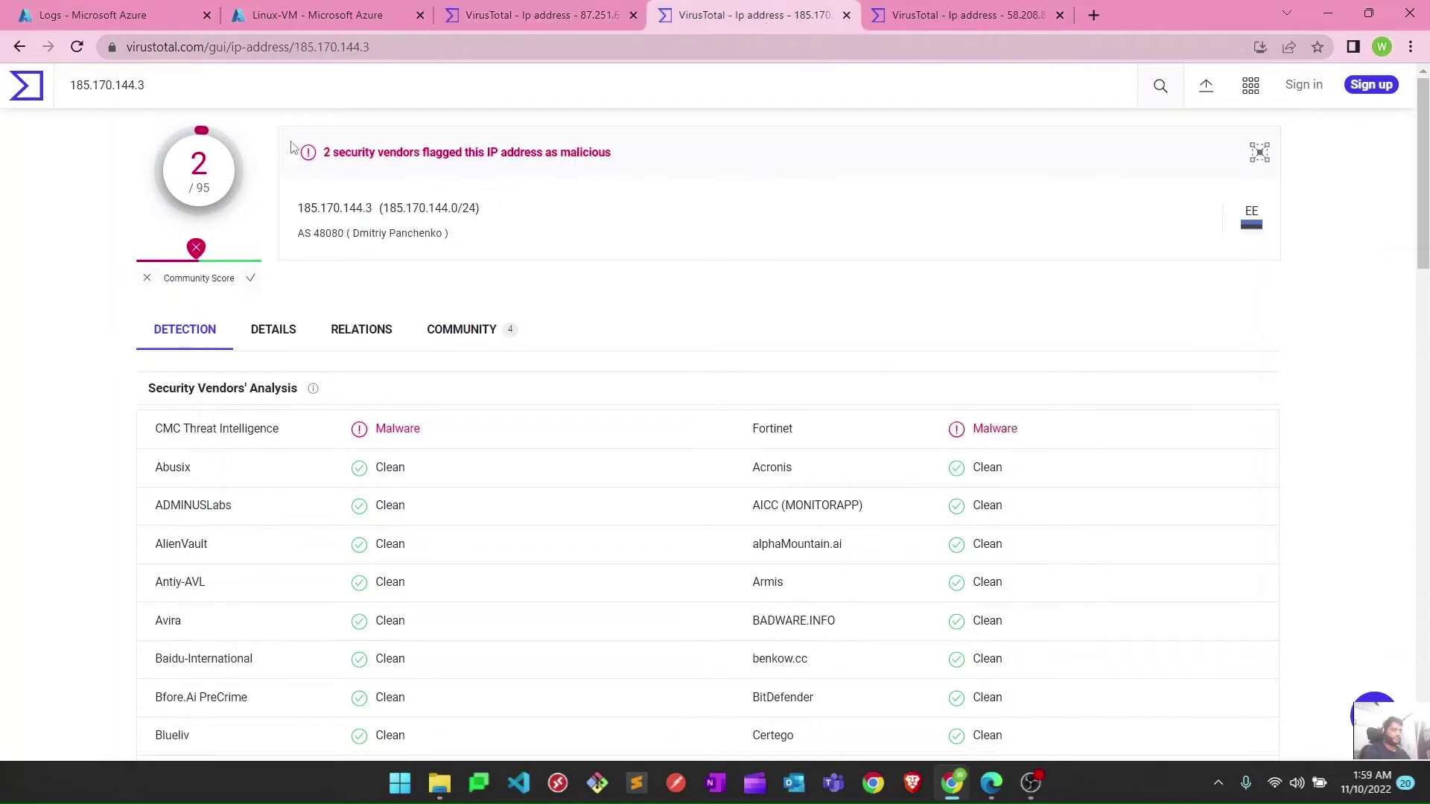
- Check 185.170.144.3's VirusTotal report: flagged malicious by 2/95 vendors, located in Estonia
drag(184, 85, 69, 85)
click(1253, 223)
mouse_move(1255, 222)
- Check 58.208.85.74 on VirusTotal: 0/94 detections, Chinanet, China
click(990, 20)
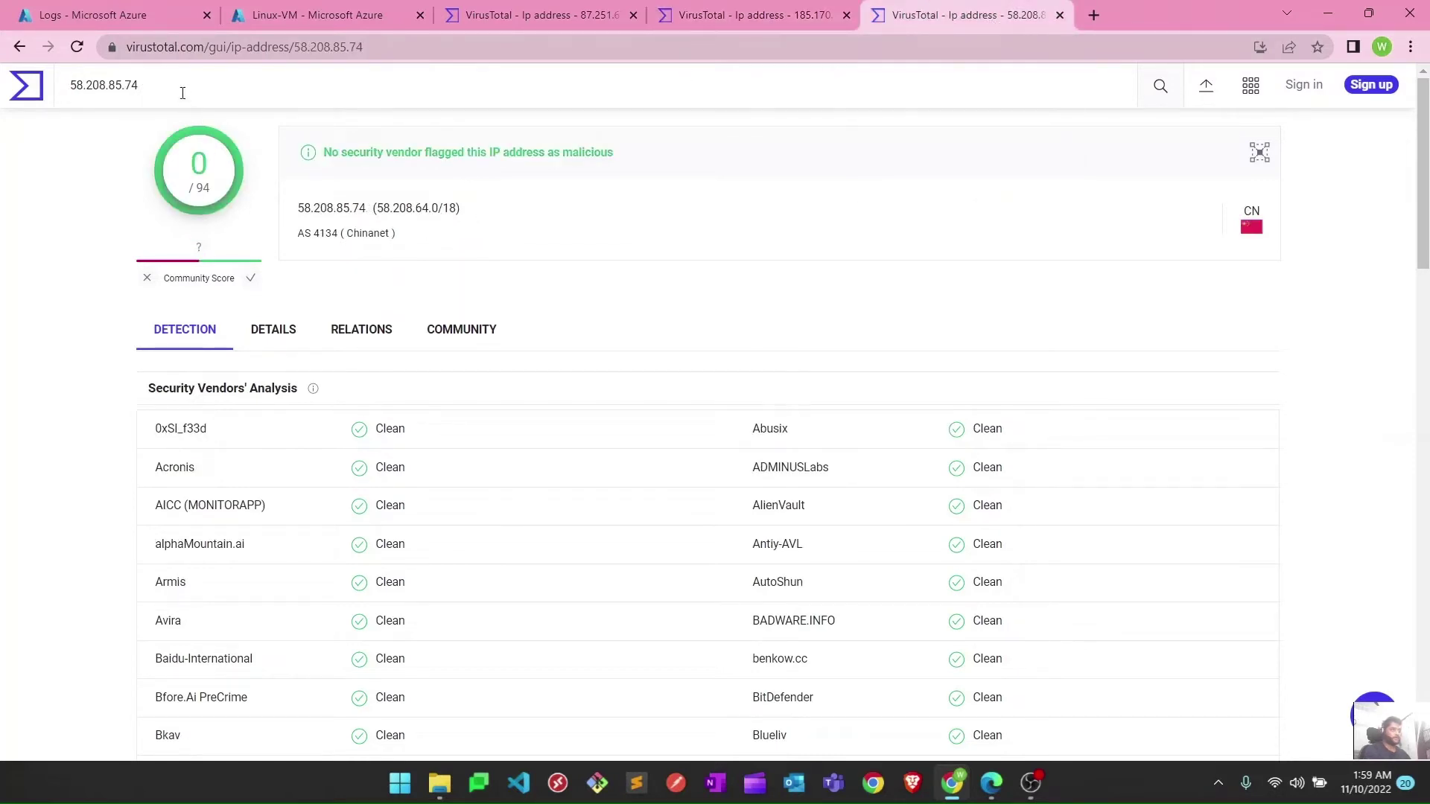
drag(113, 88, 61, 91)
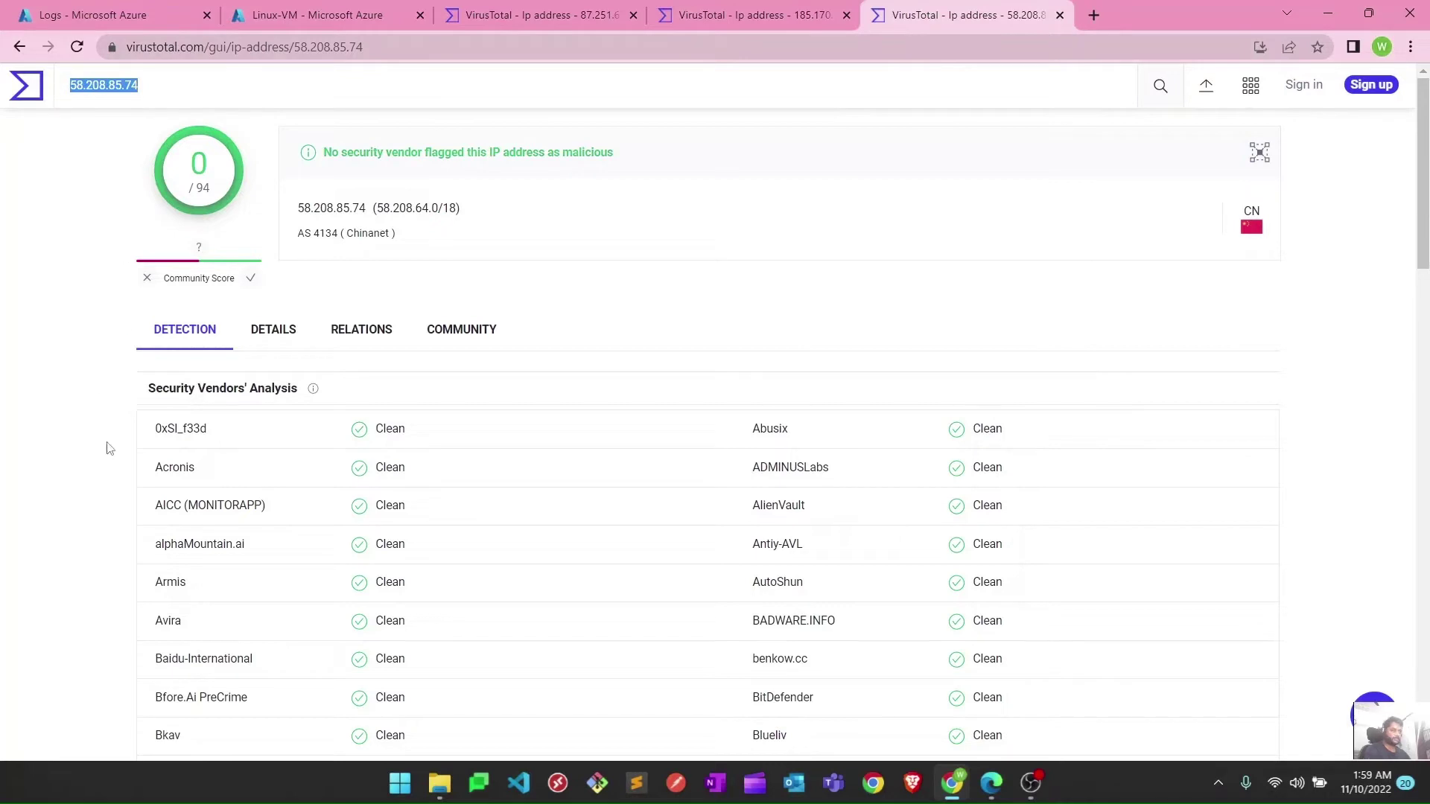
scroll(490, 527, down, 2)
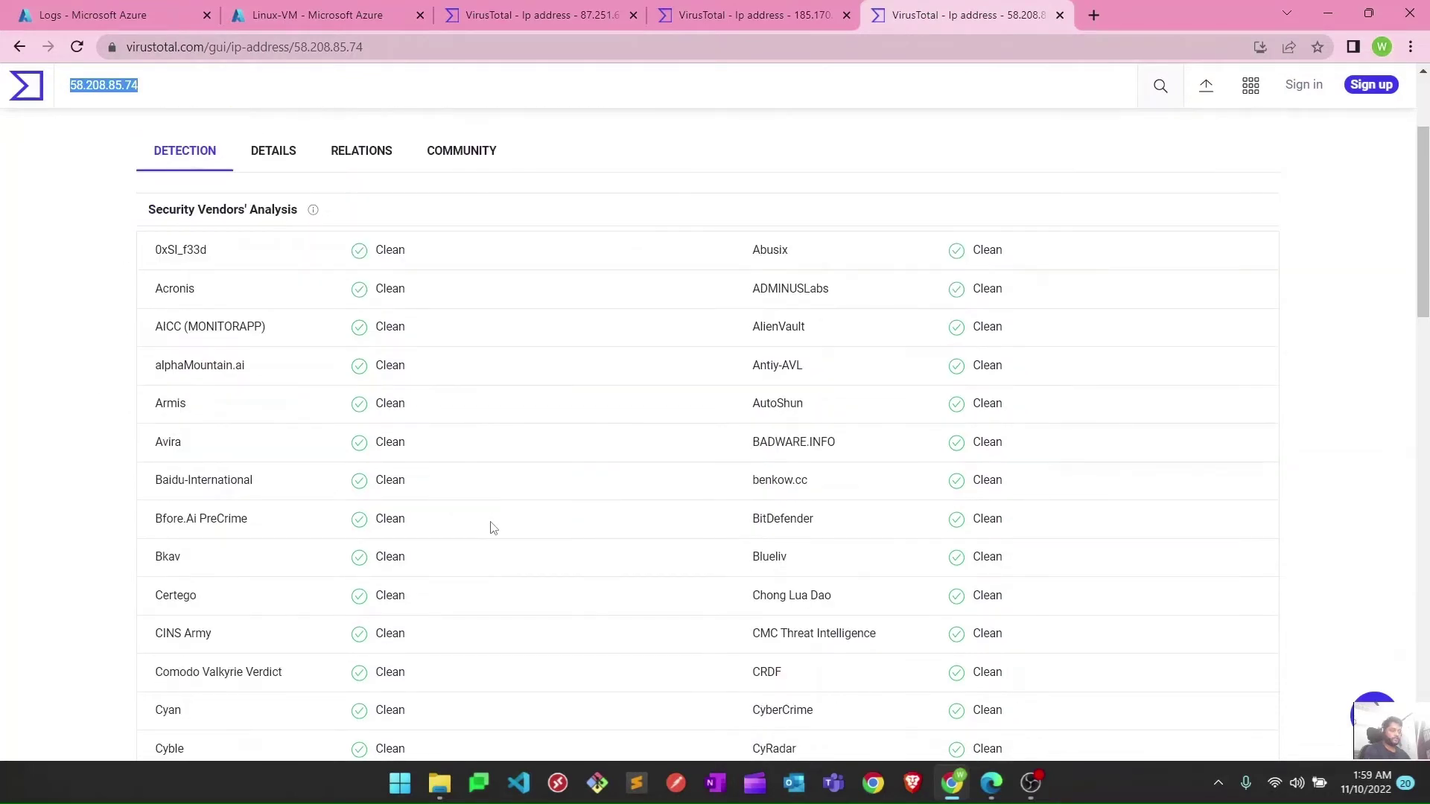
scroll(490, 528, up, 2)
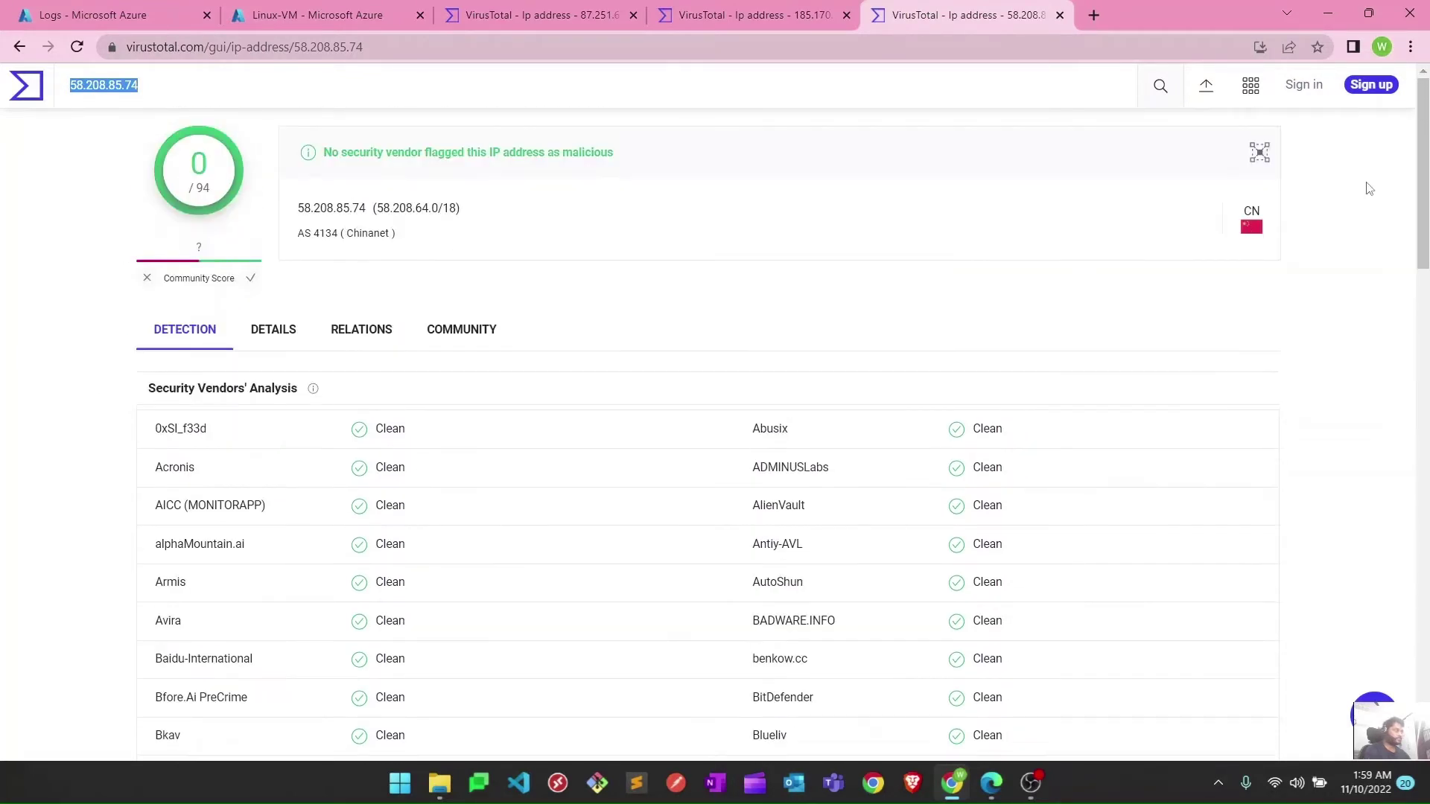
click(1252, 232)
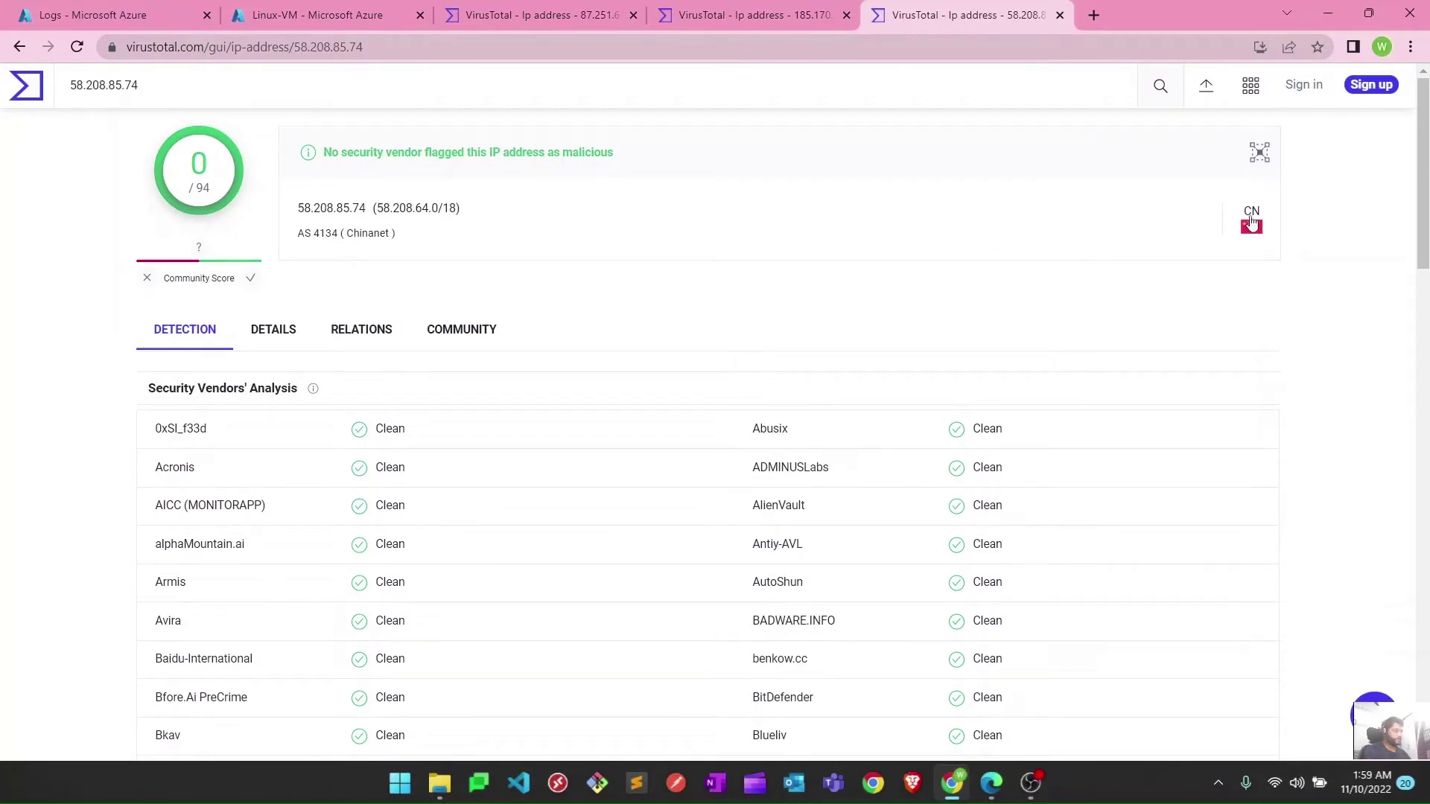
mouse_move(1253, 218)
- Compare the VirusTotal reports, then return to the Azure Linux-VM overview and Sentinel log results
click(790, 15)
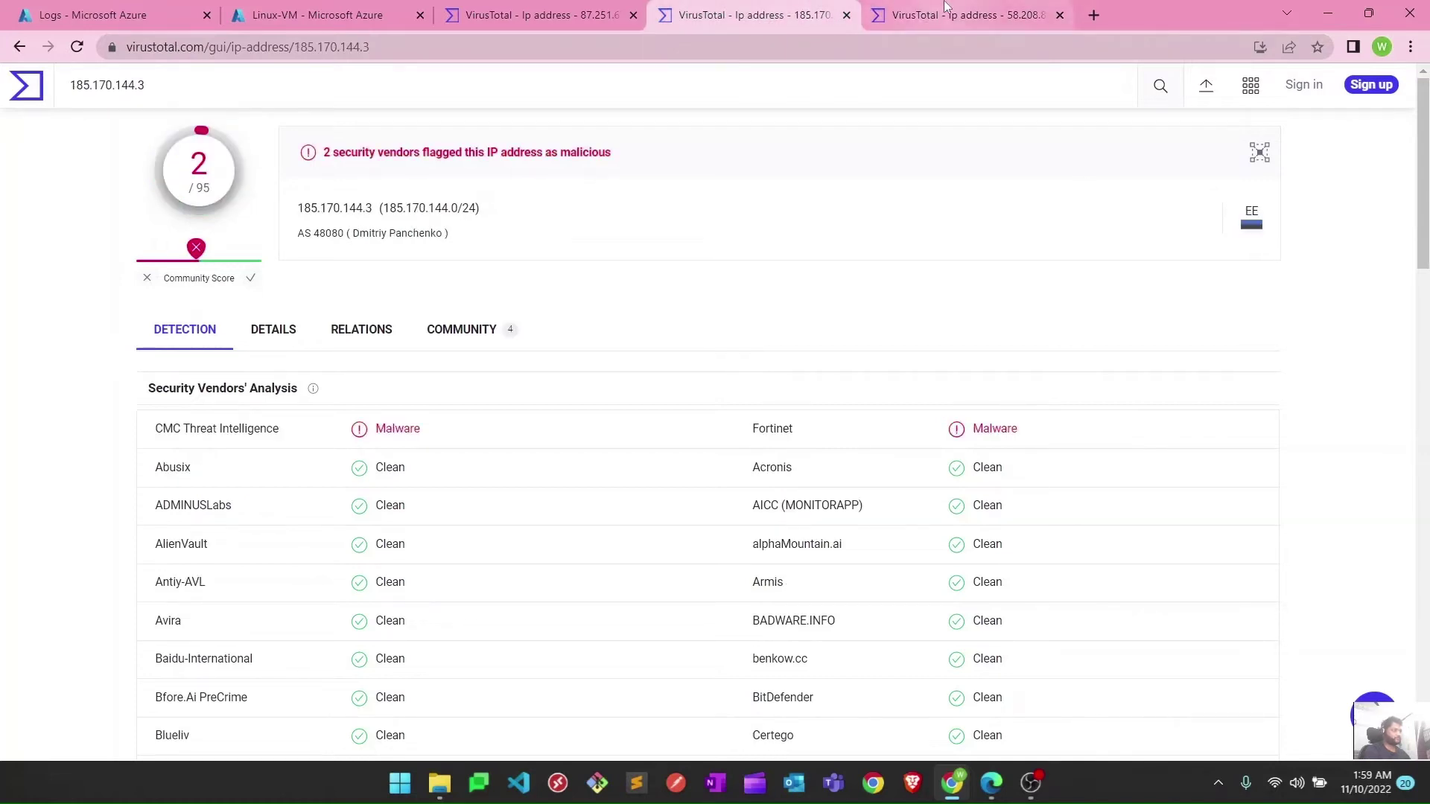
click(945, 8)
click(745, 13)
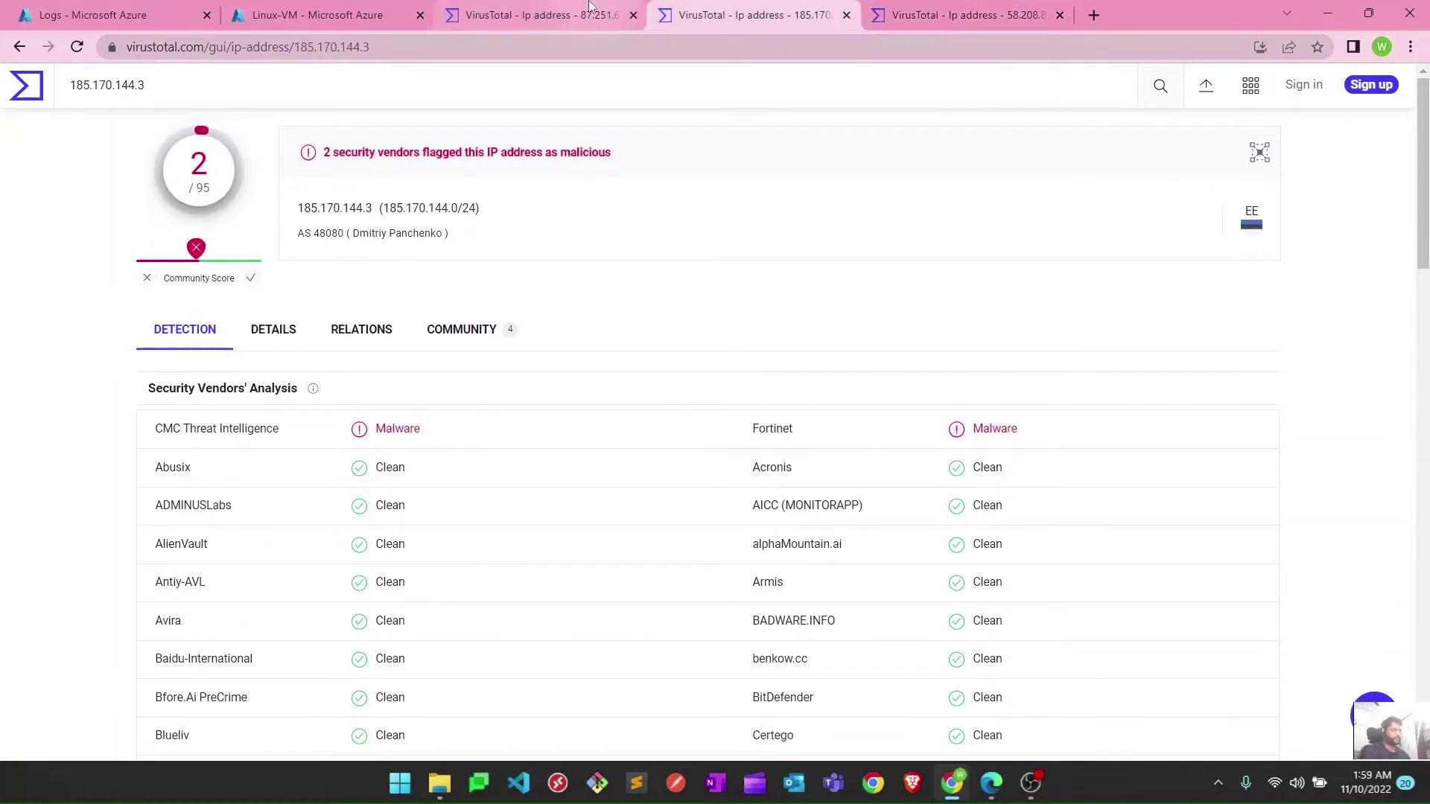
click(589, 6)
click(328, 14)
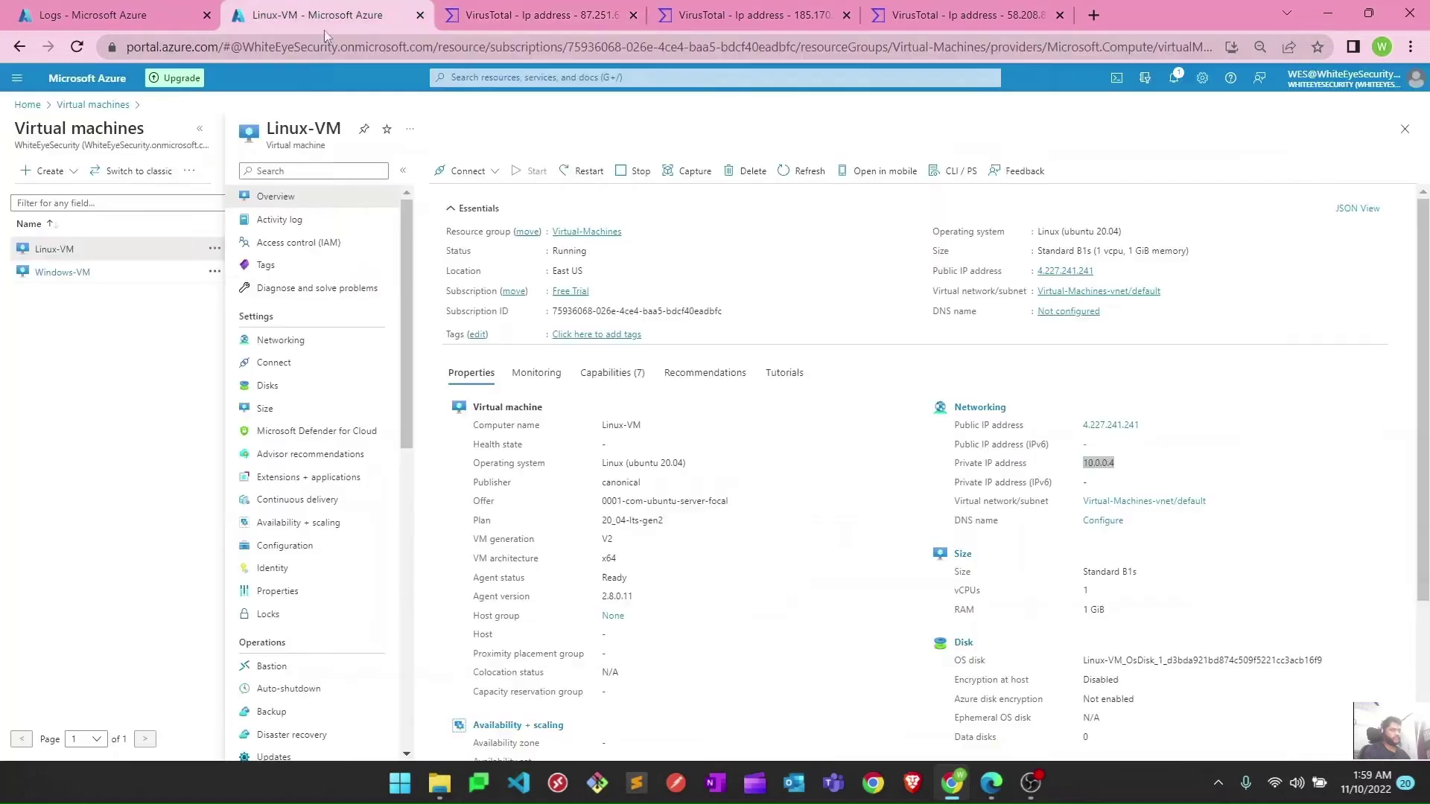
click(123, 11)
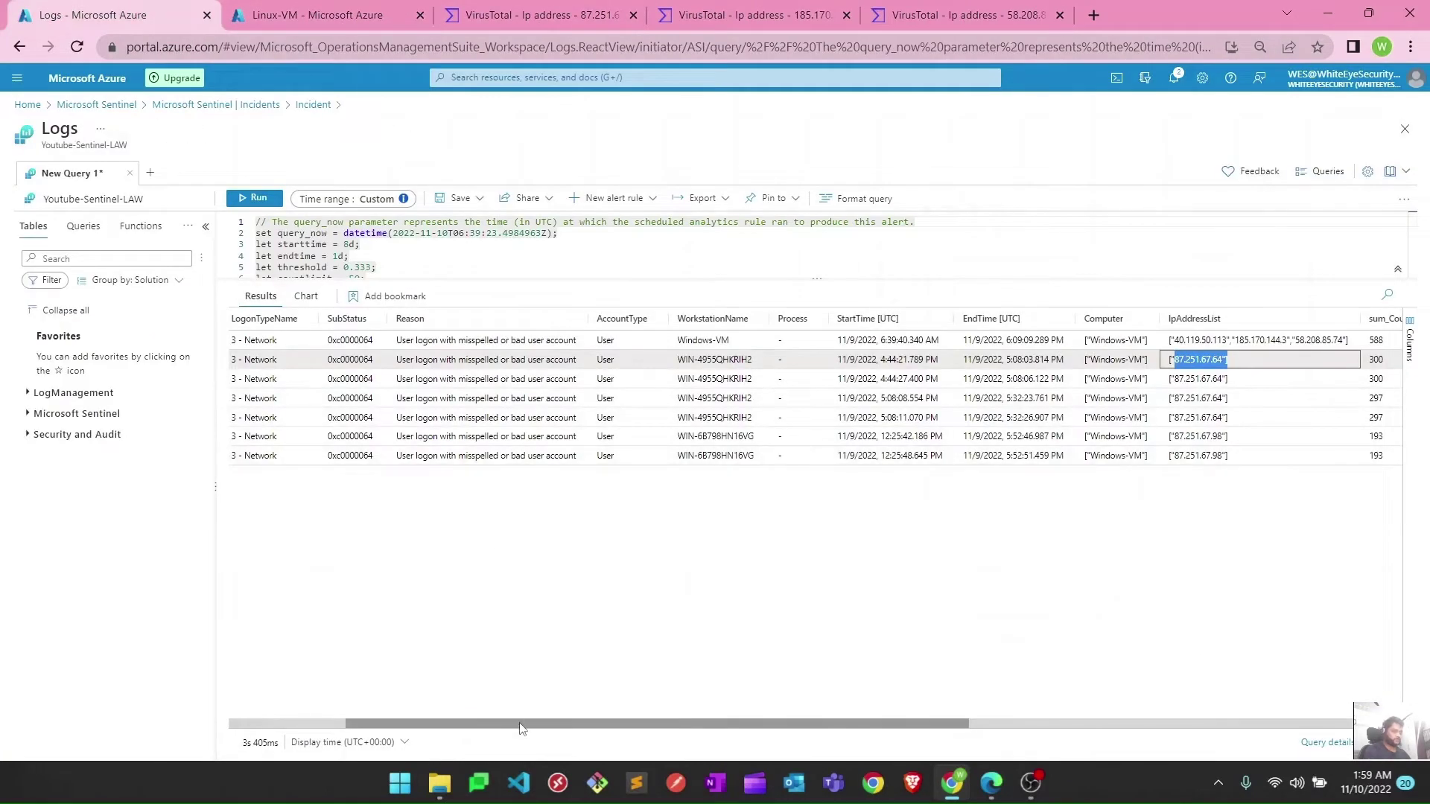
- Scroll the results grid back left and navigate to the incident via the breadcrumb
scroll(403, 741, left, 5)
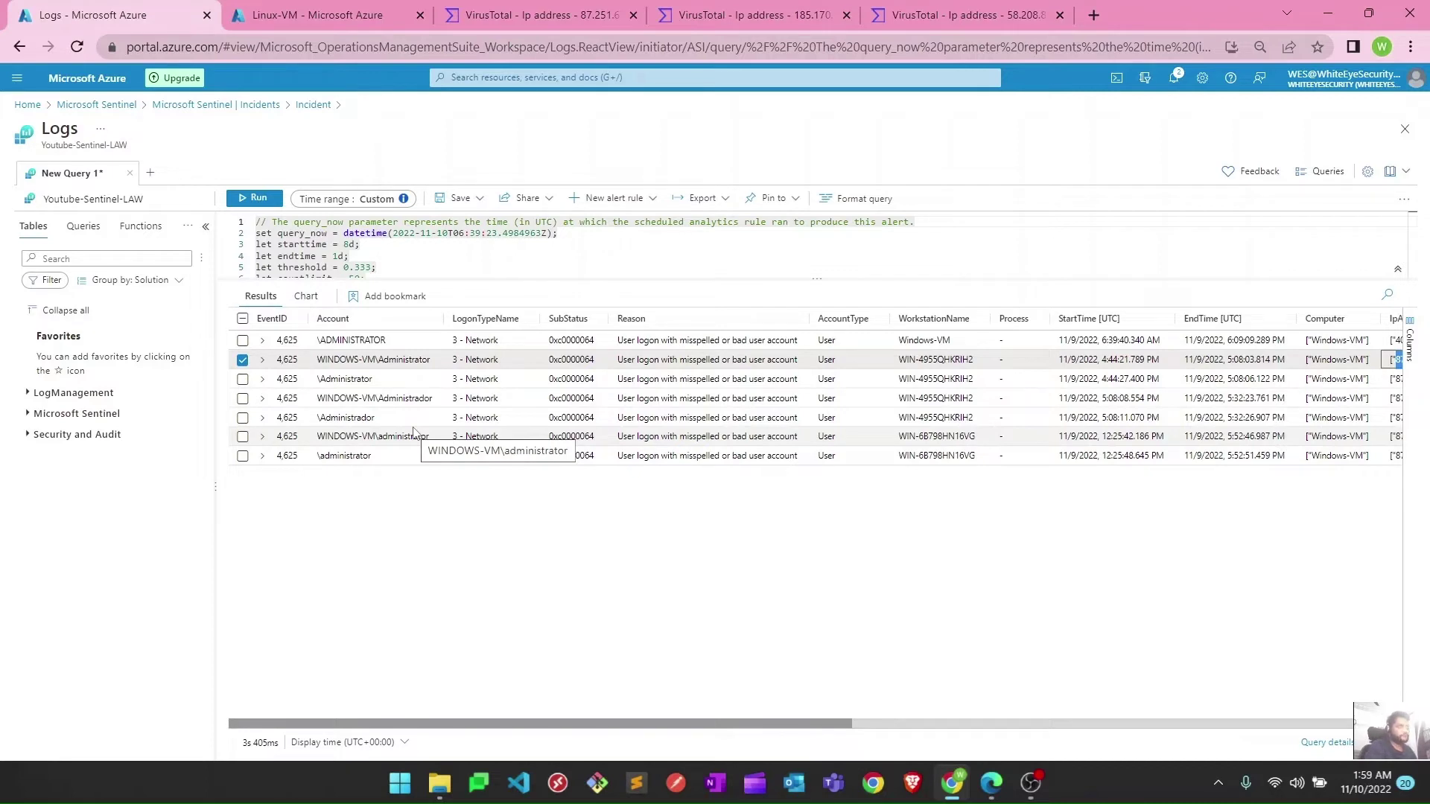
click(313, 104)
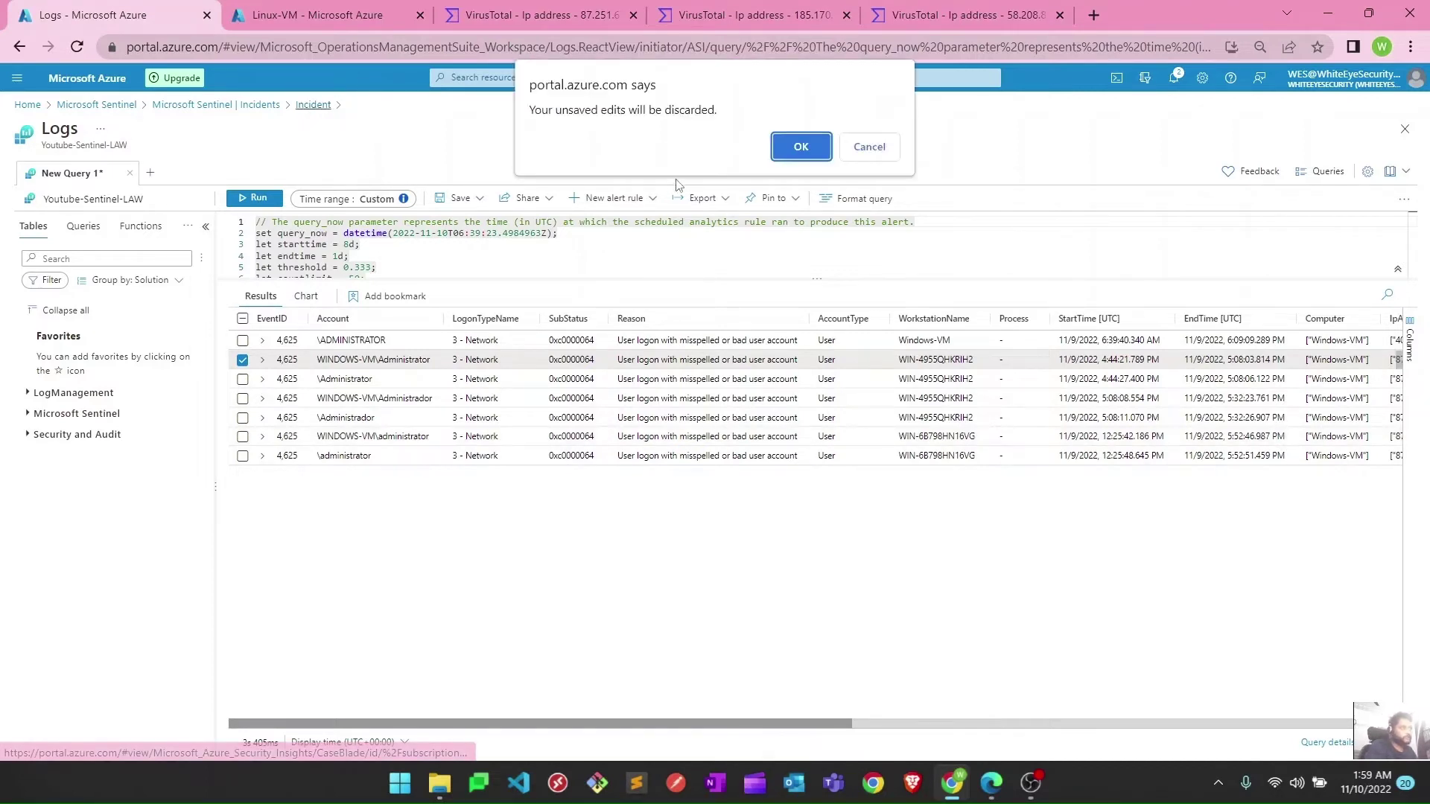
- Discard the unsaved query edits and open incident 141's alert record as a log query
click(814, 146)
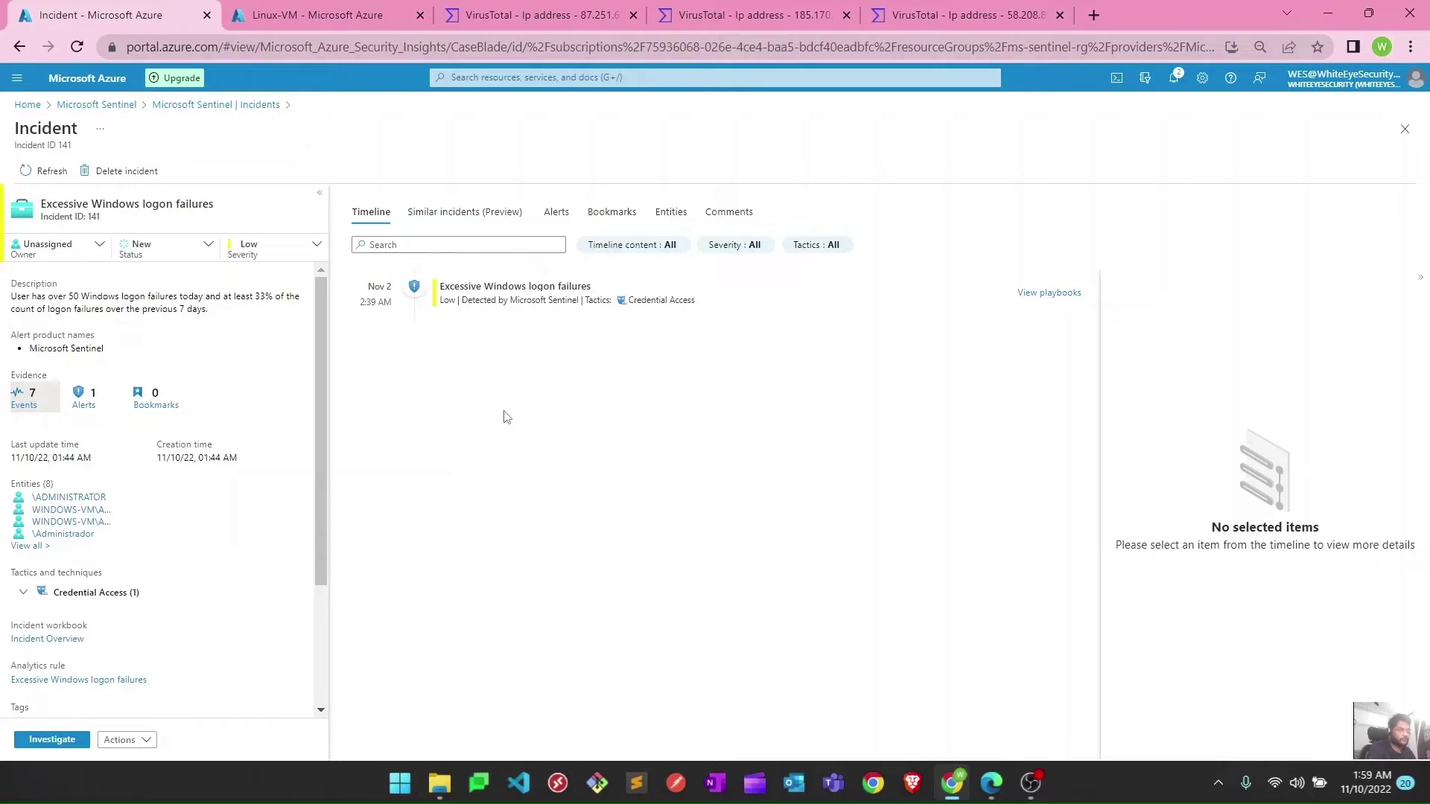
click(557, 215)
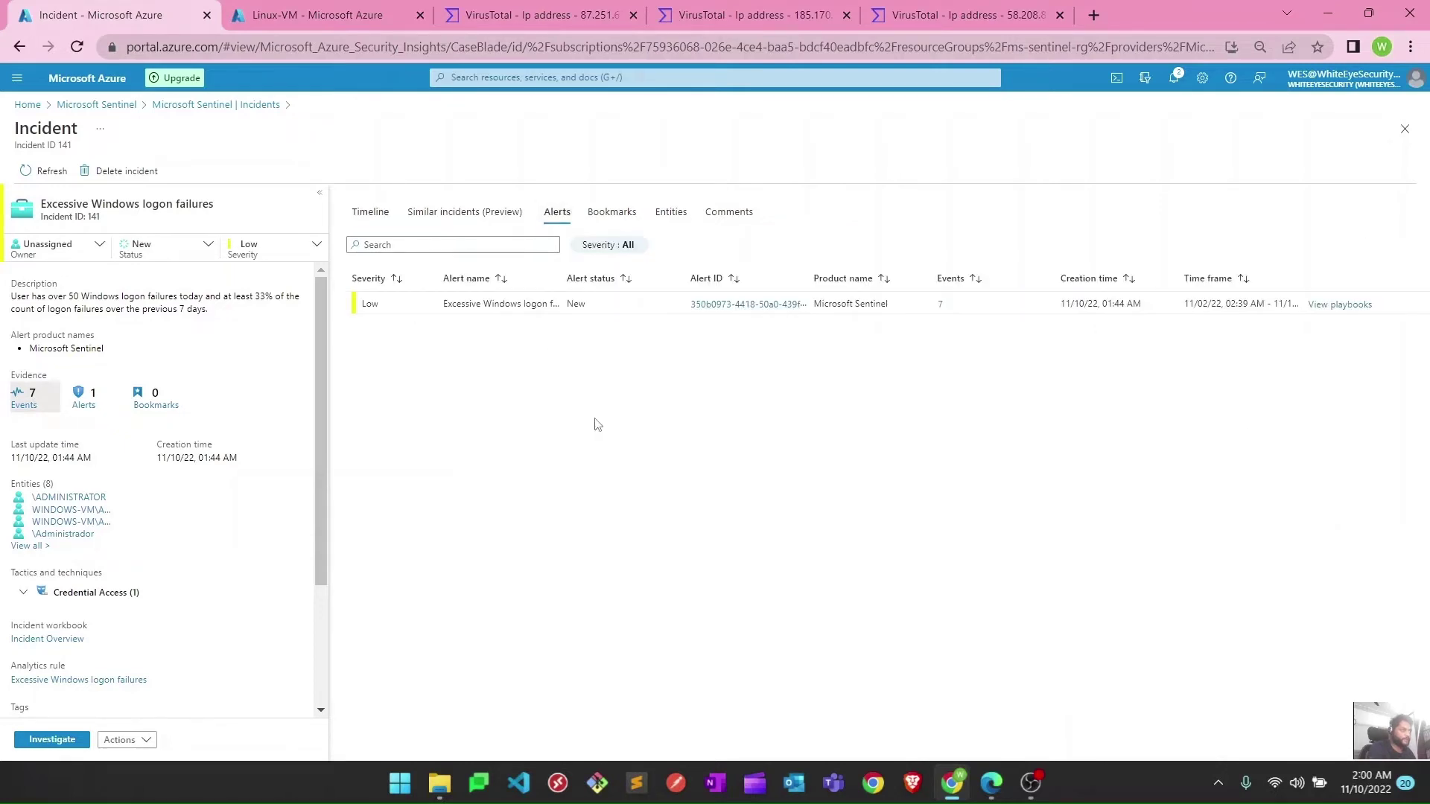
click(701, 306)
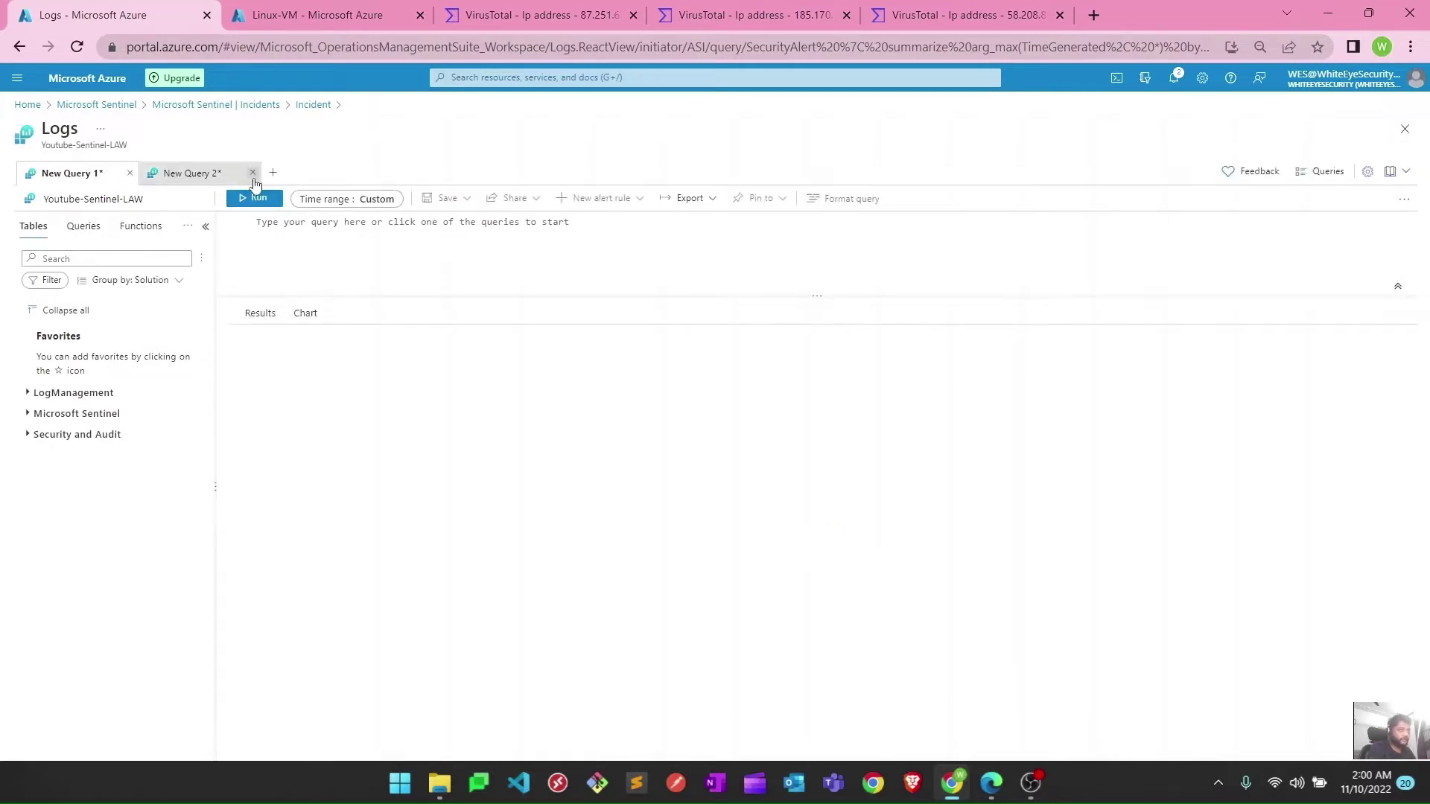
- Close New Query 2, expand the alert row and its ExtendedProperties, and select the detection query text
click(254, 172)
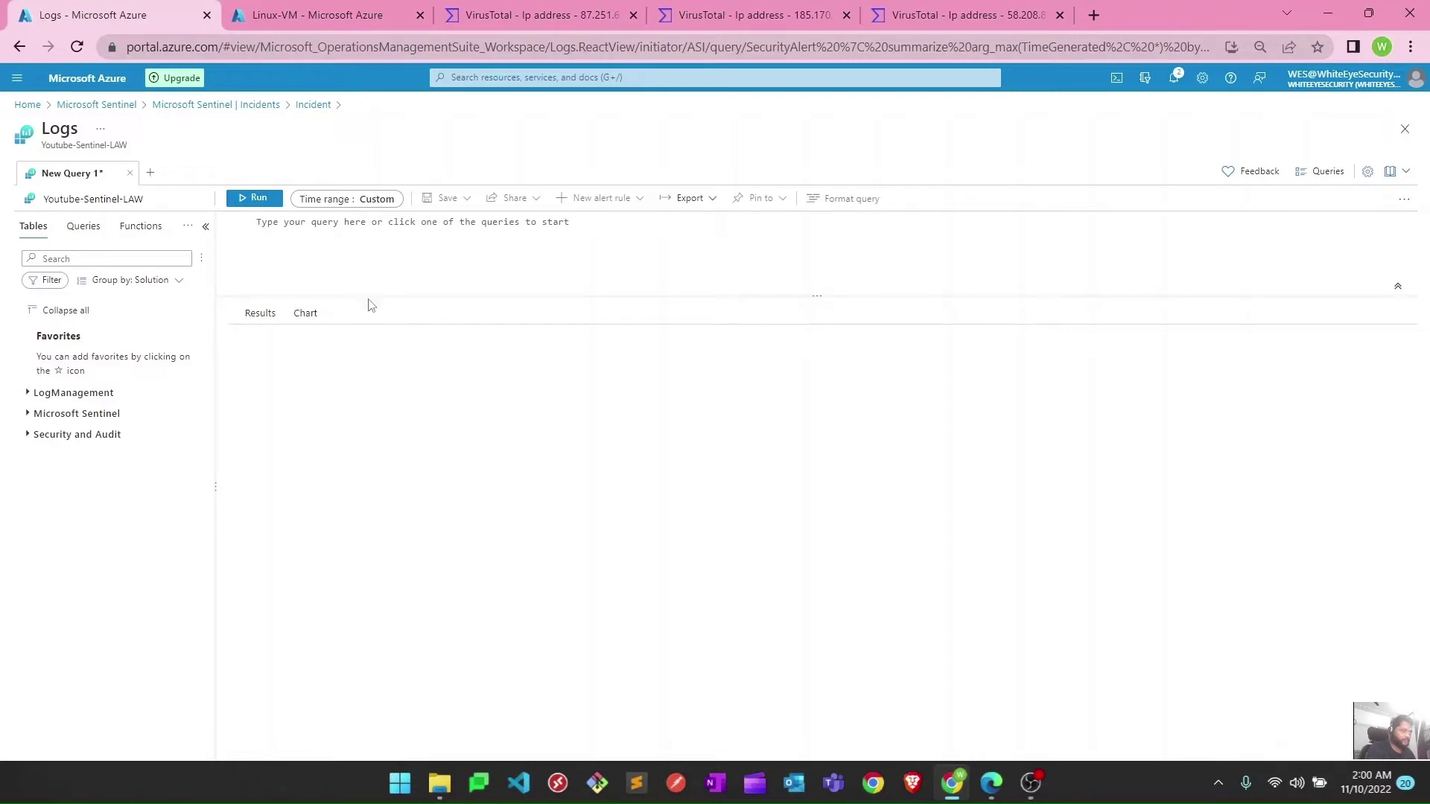
drag(368, 296, 367, 266)
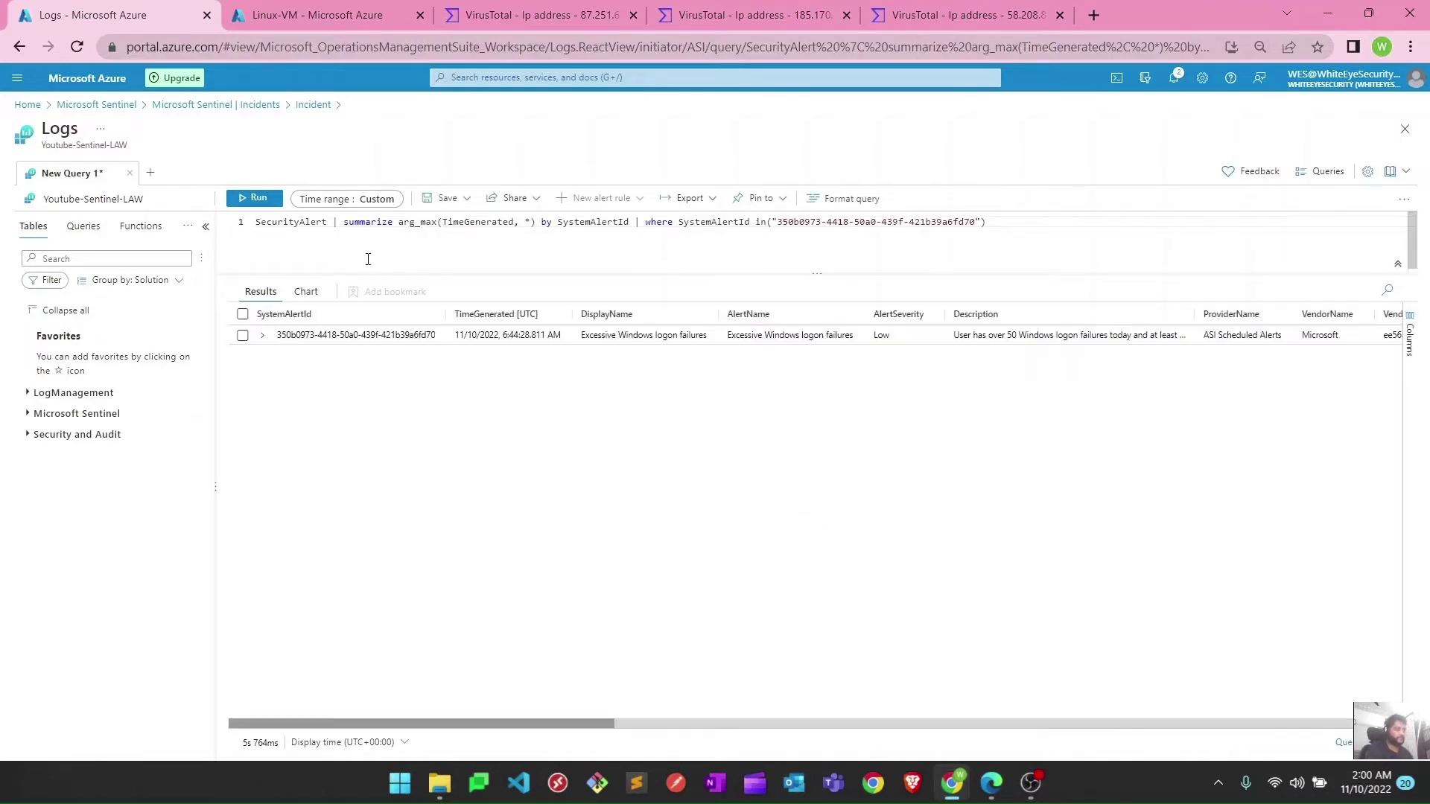
click(263, 336)
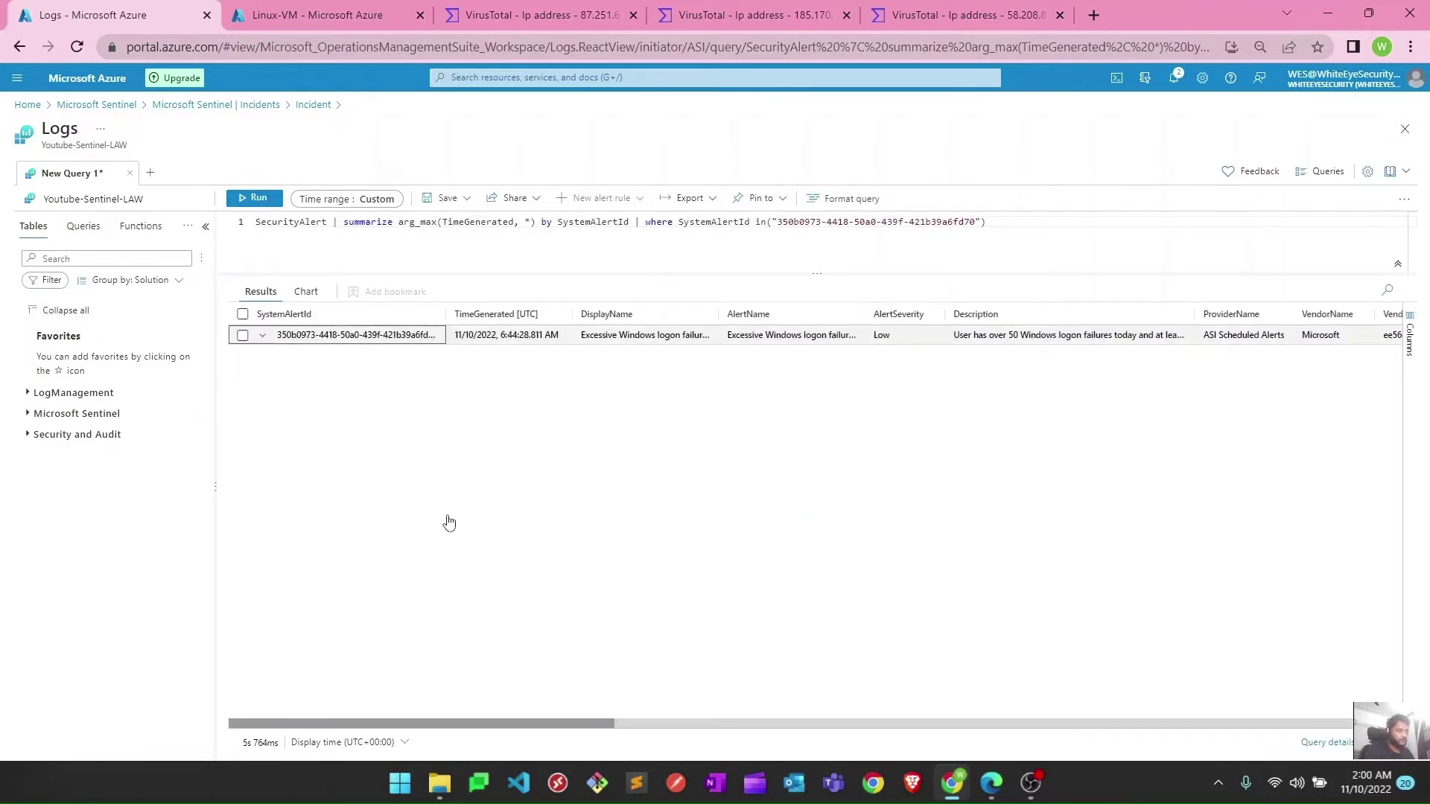
scroll(417, 476, down, 3)
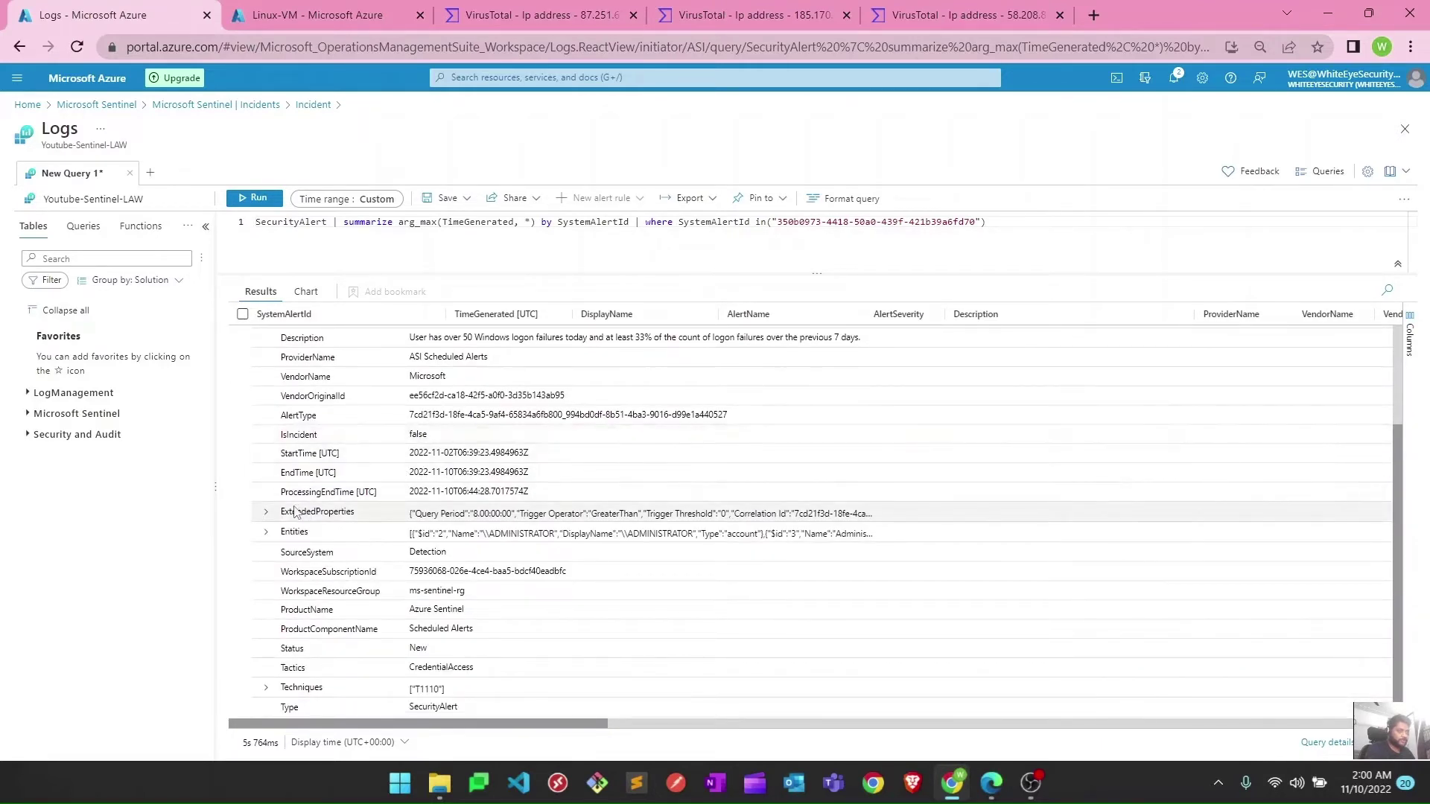
click(267, 512)
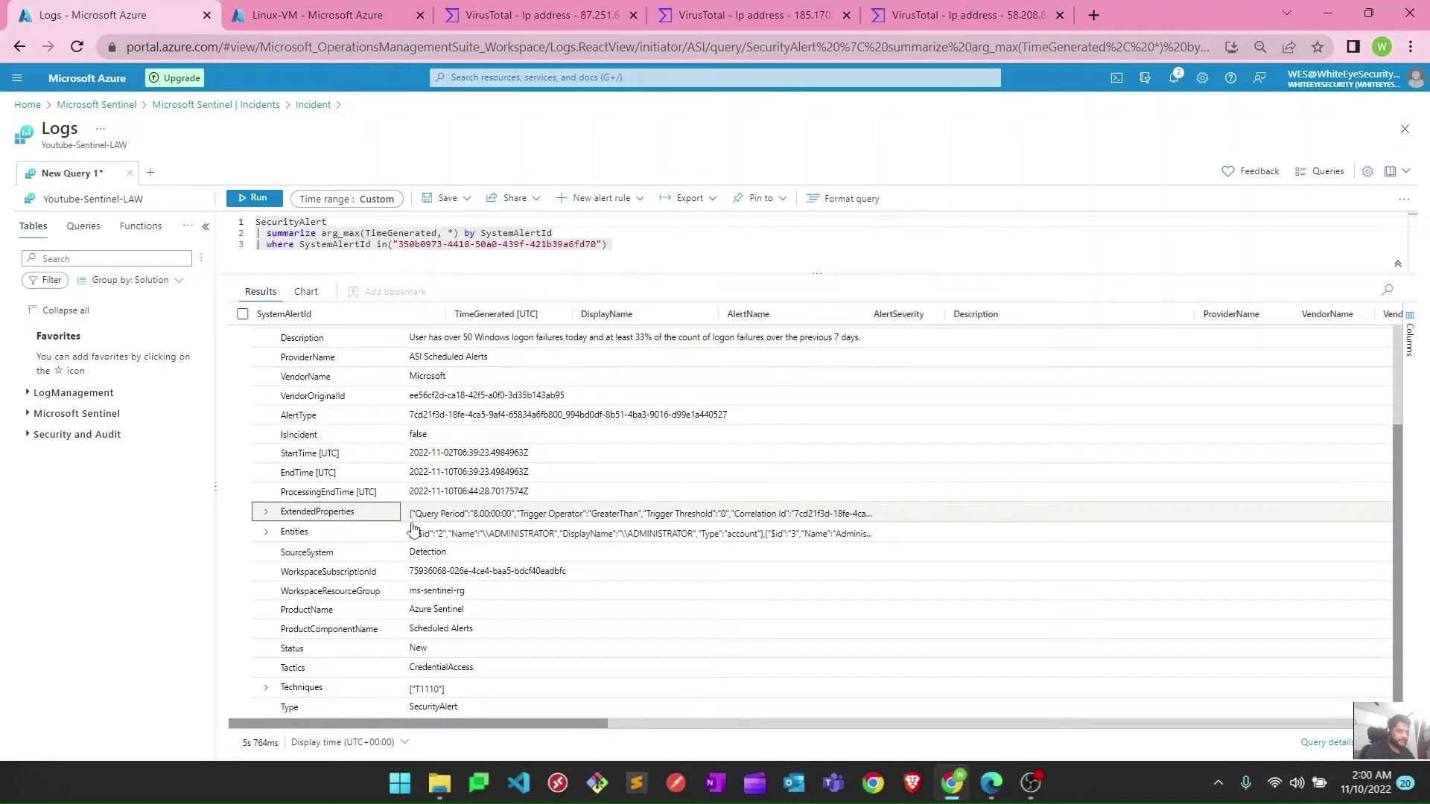
scroll(354, 433, down, 4)
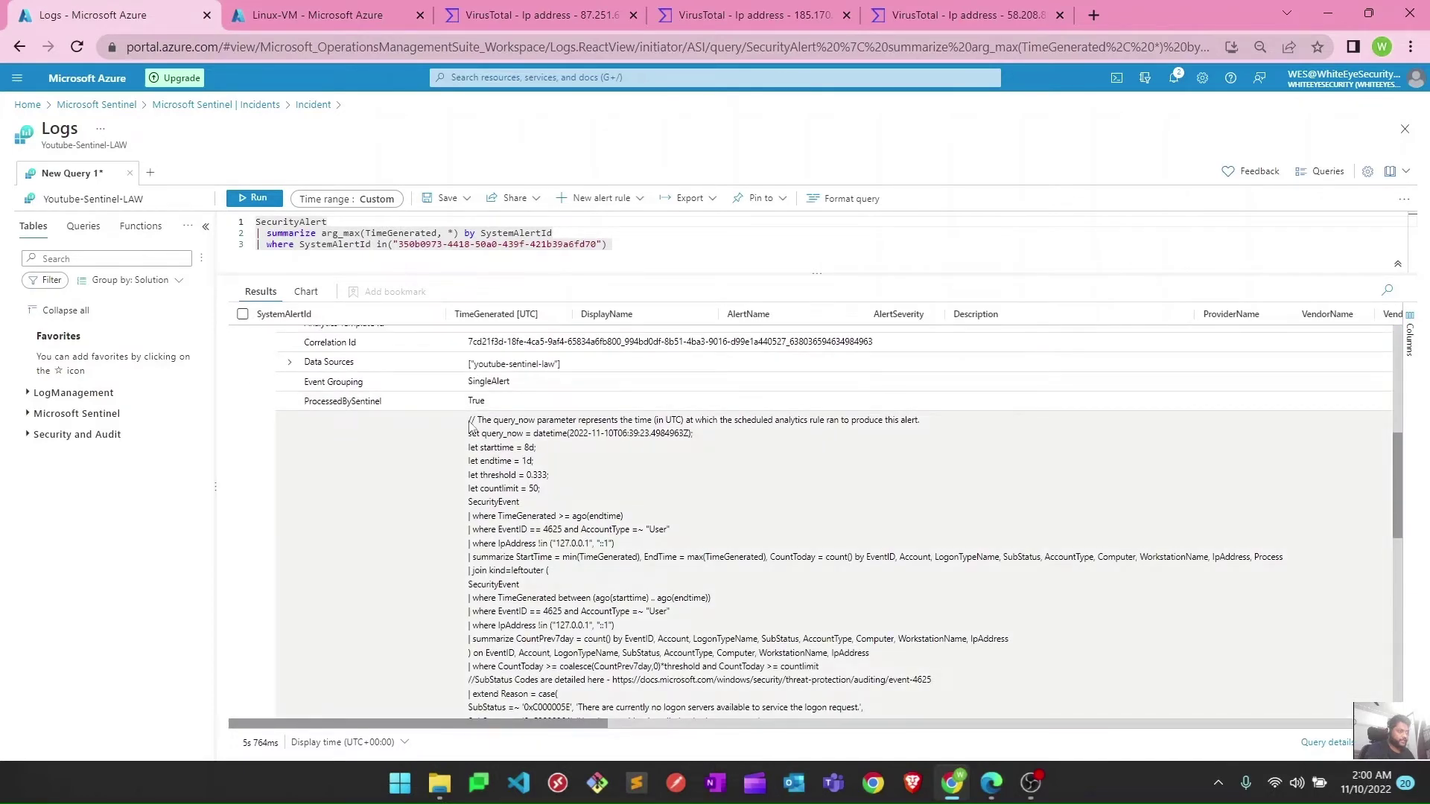
drag(470, 426, 878, 686)
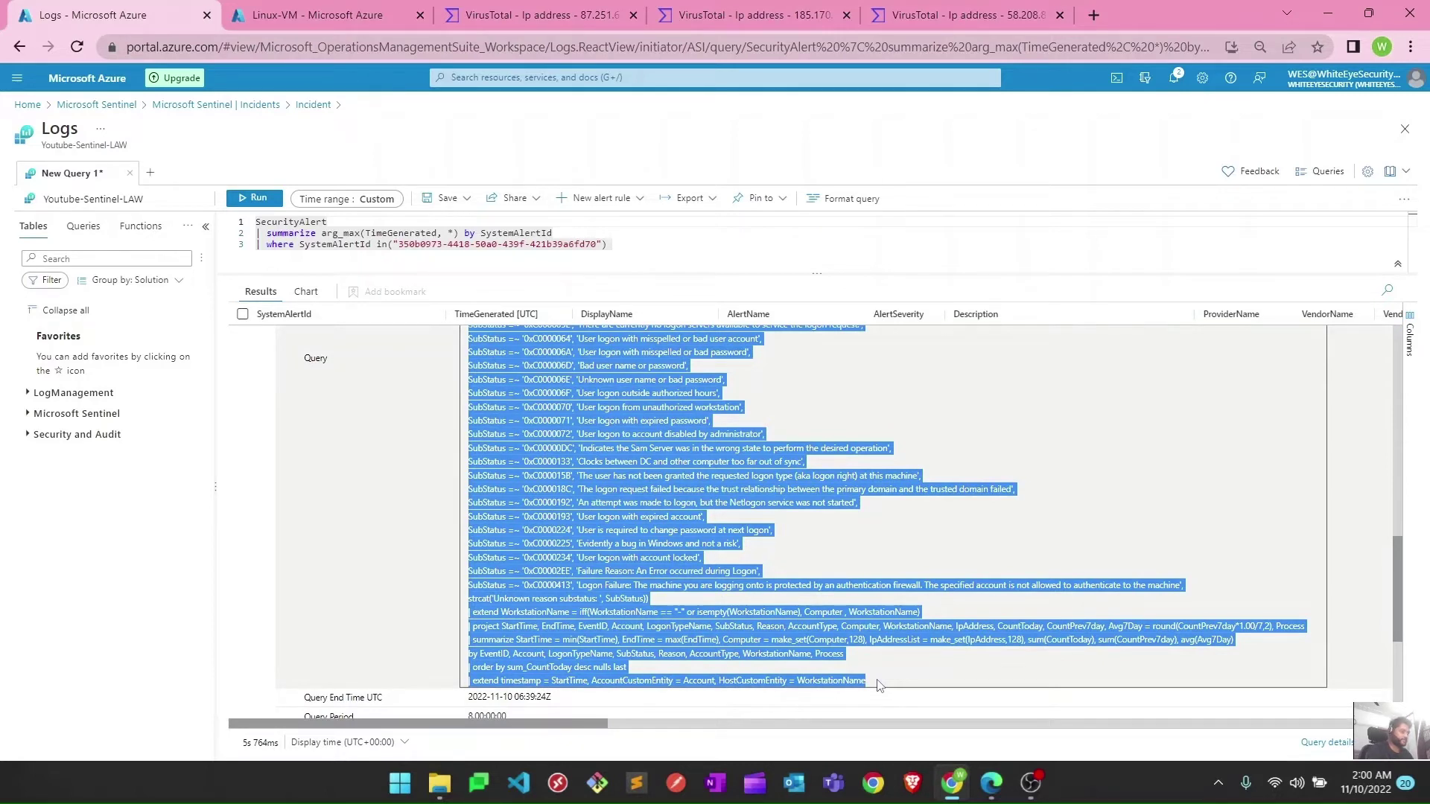
- Paste the detection query into a new query, run it, and select the \ADMINISTRATOR account in row 1
click(150, 172)
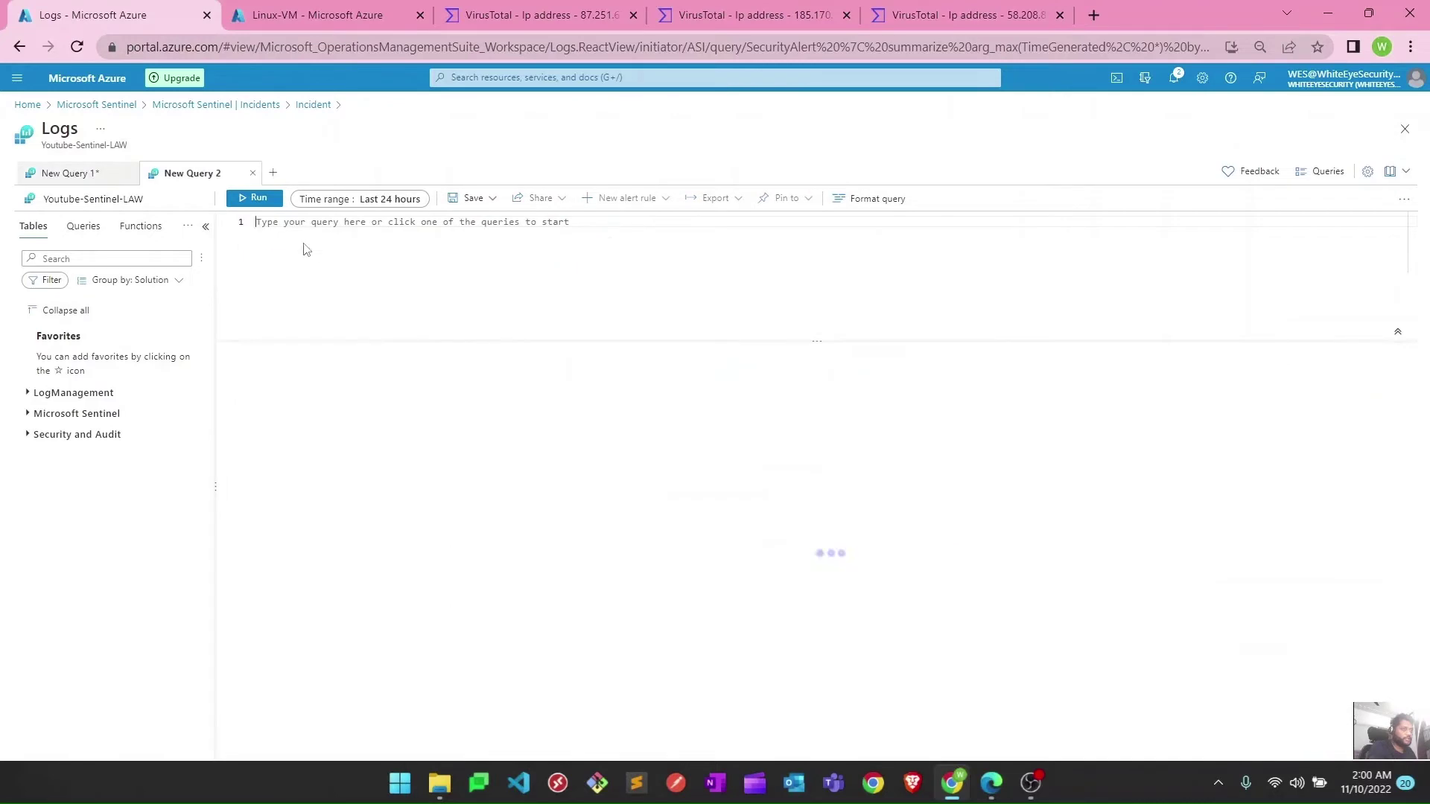
key(ctrl+v)
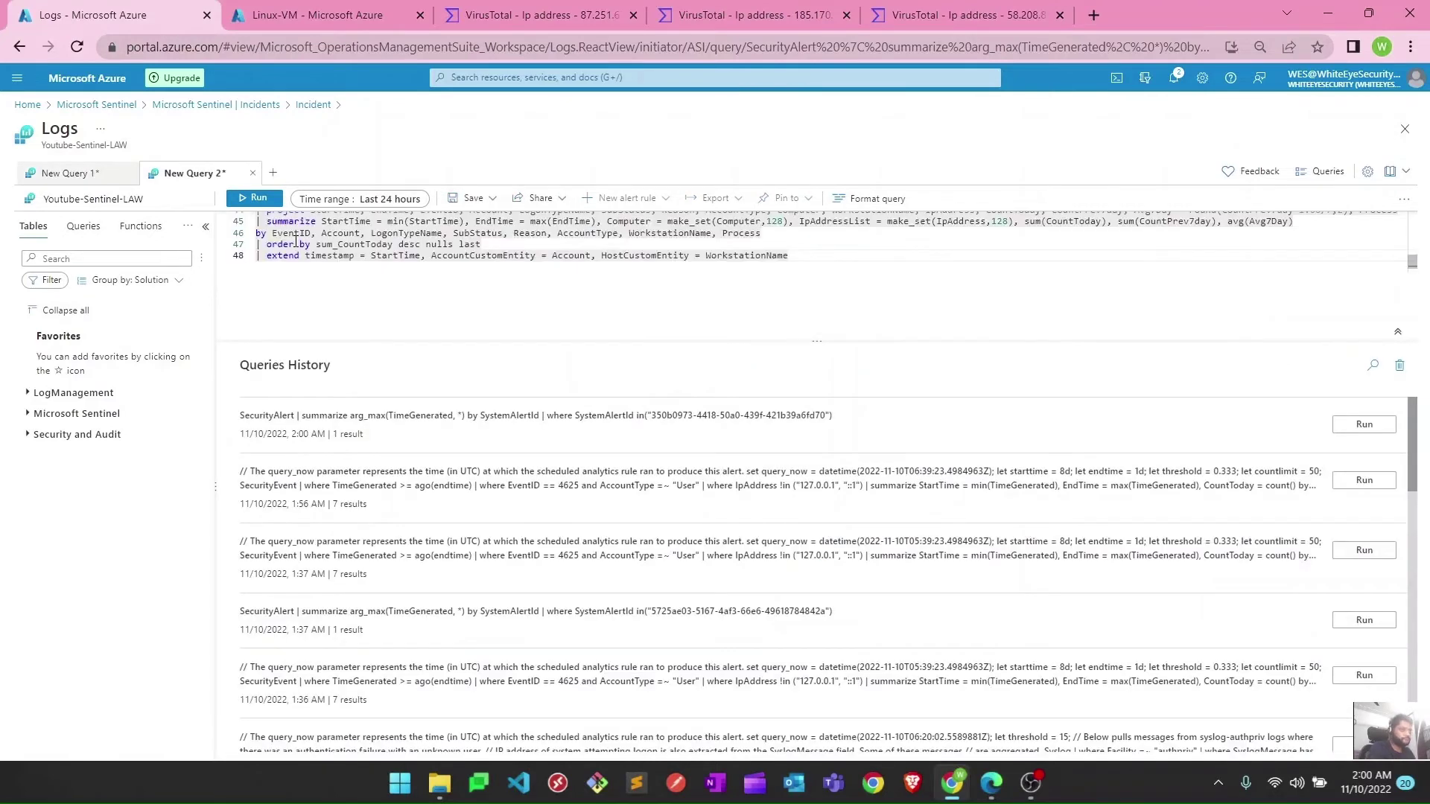
click(257, 198)
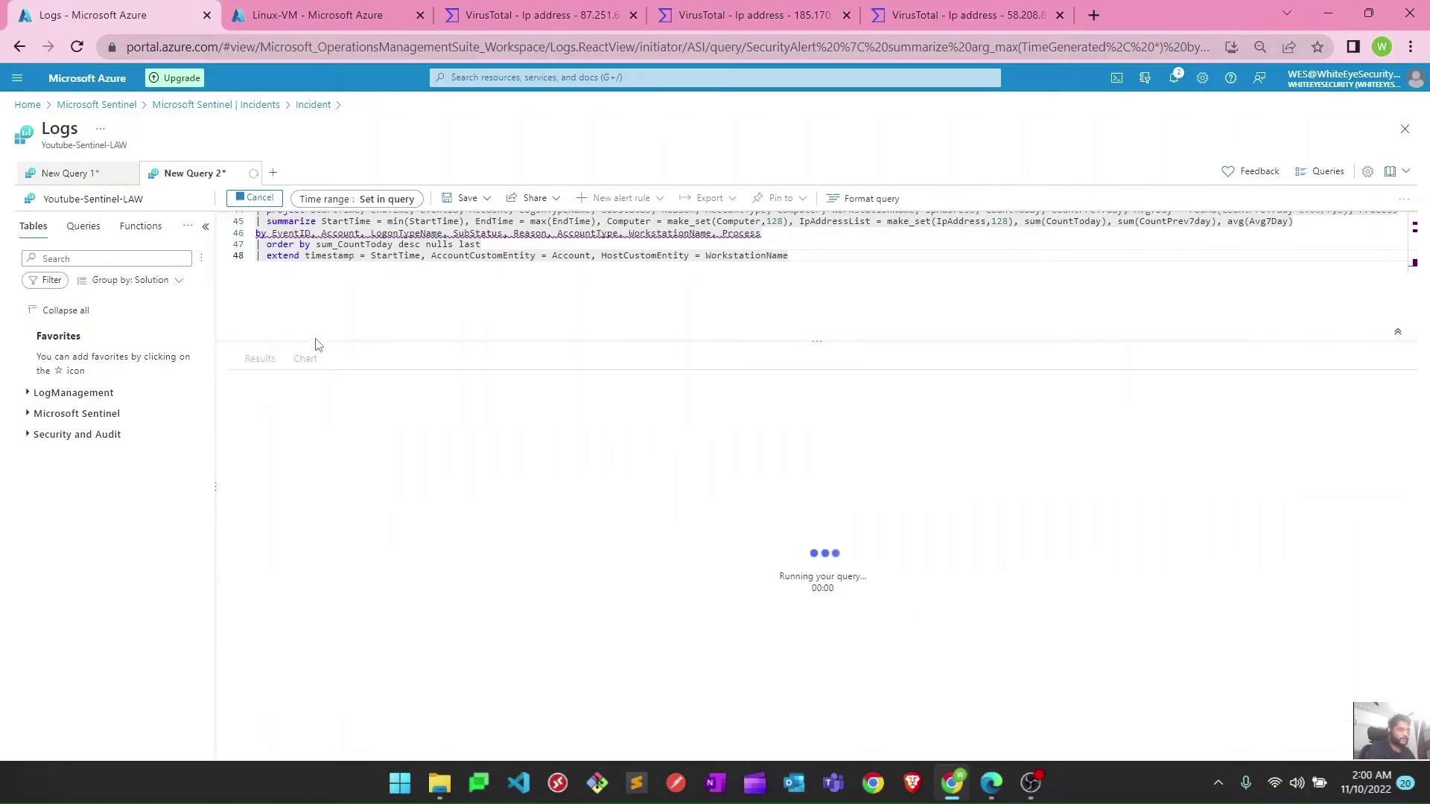
drag(315, 339, 314, 282)
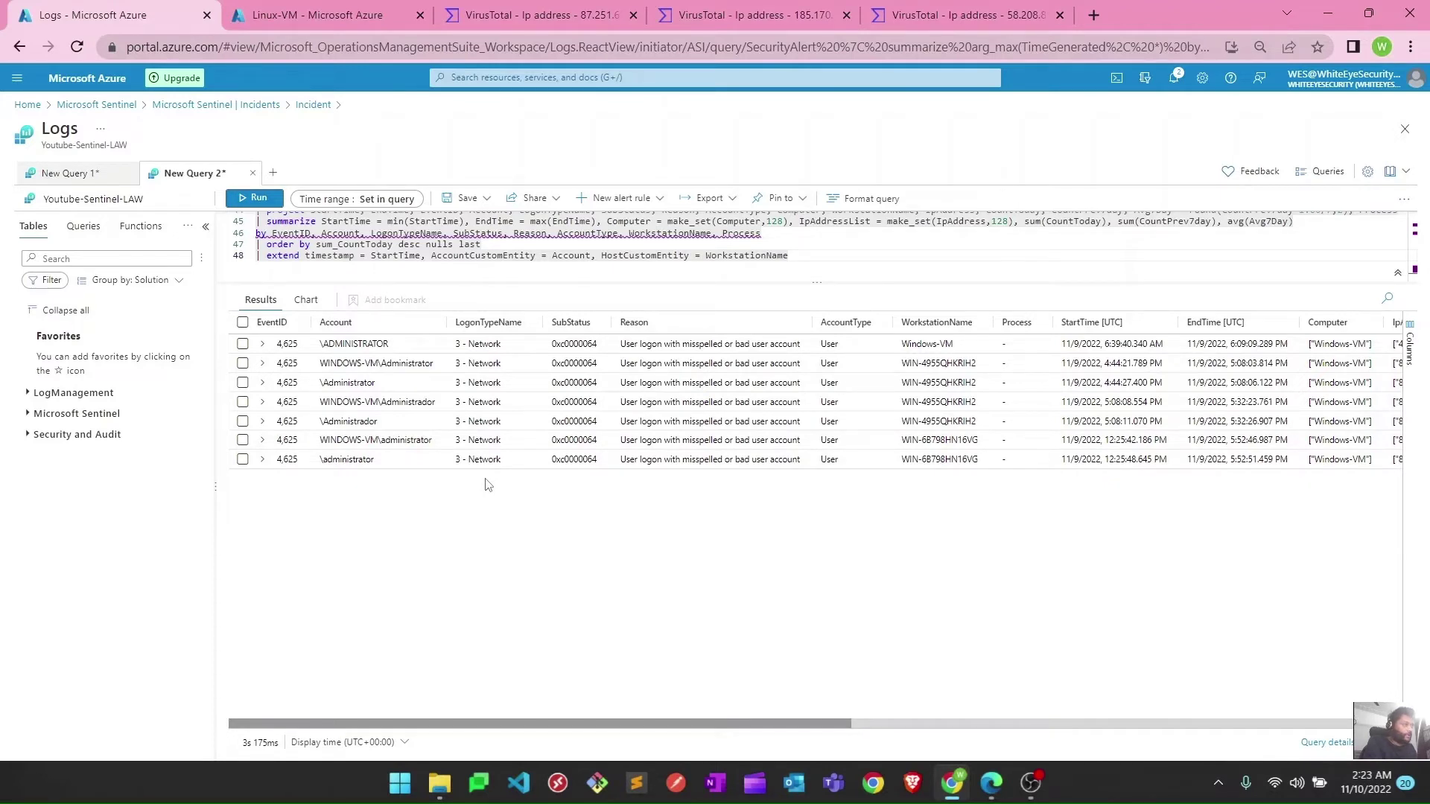
drag(323, 344, 430, 356)
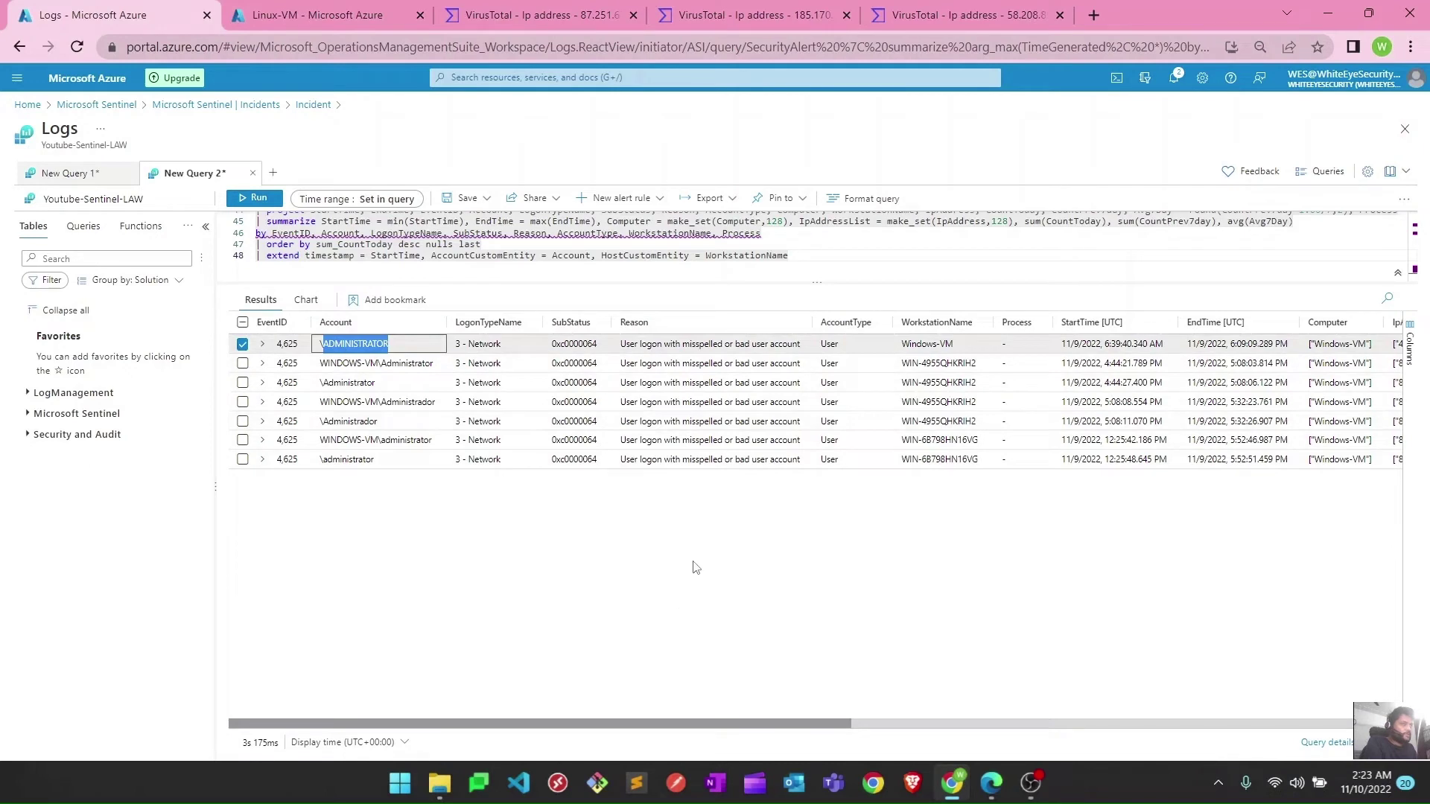
- Discard the unsaved query edits and open incident 141's full page, Excessive Windows logon failures
click(274, 105)
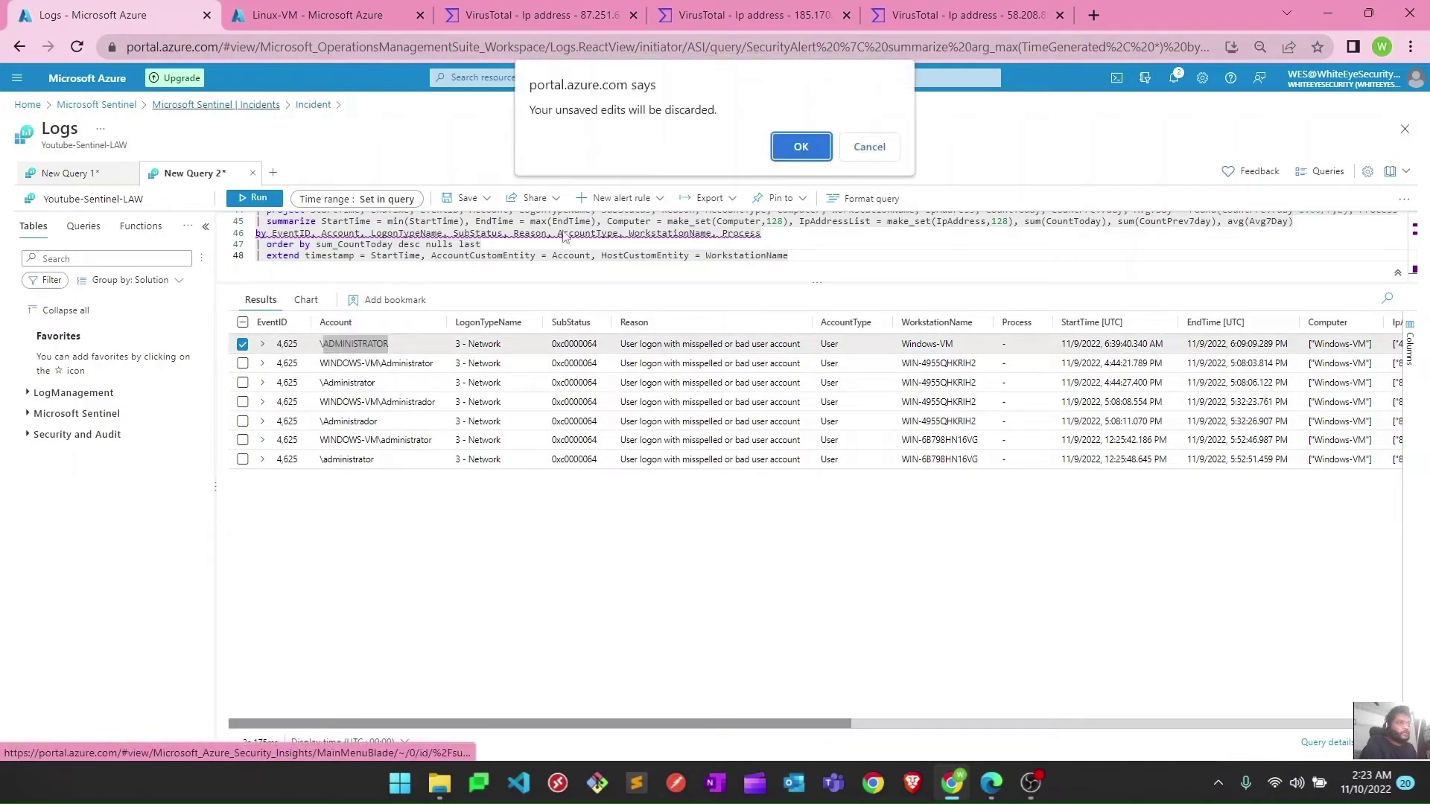
click(801, 142)
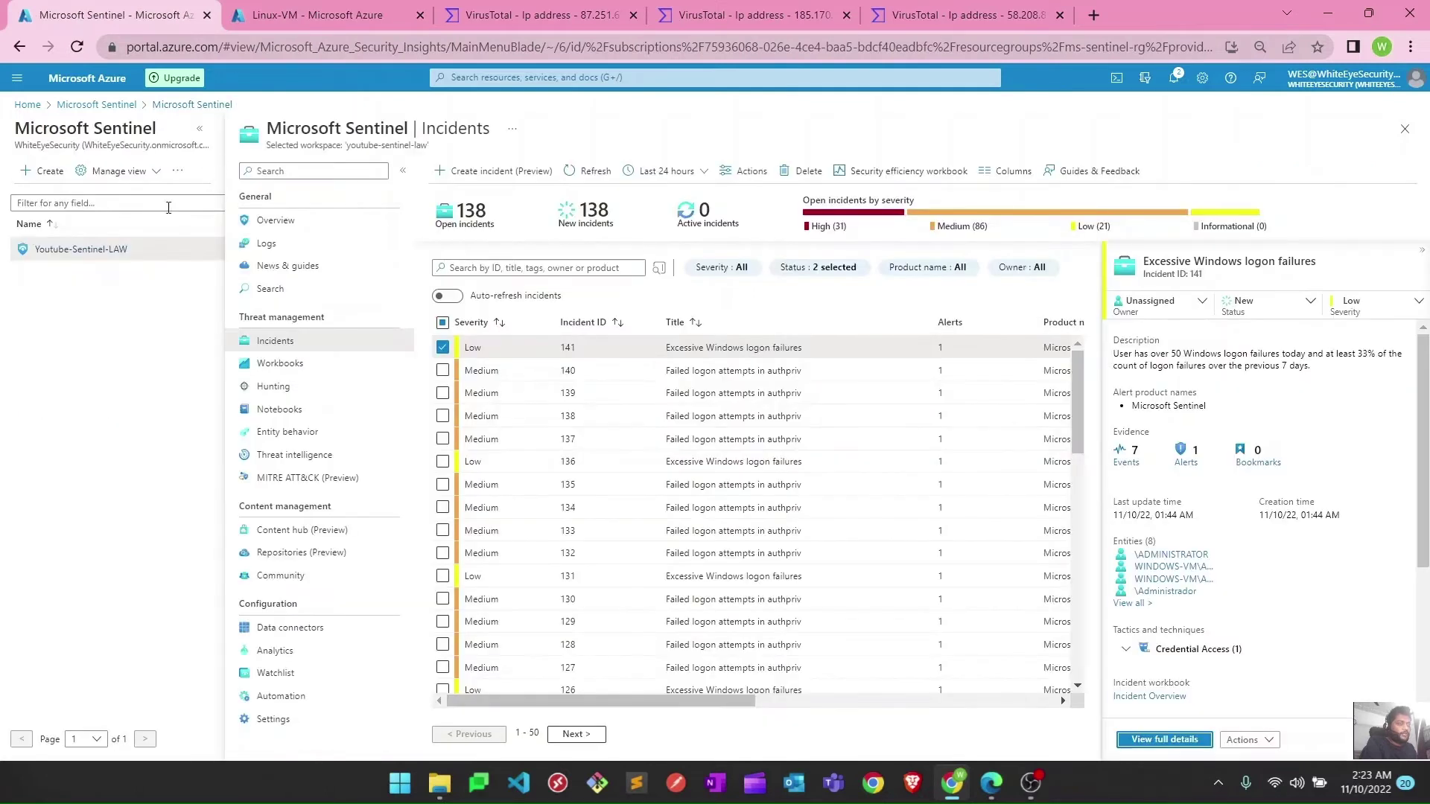
click(1144, 742)
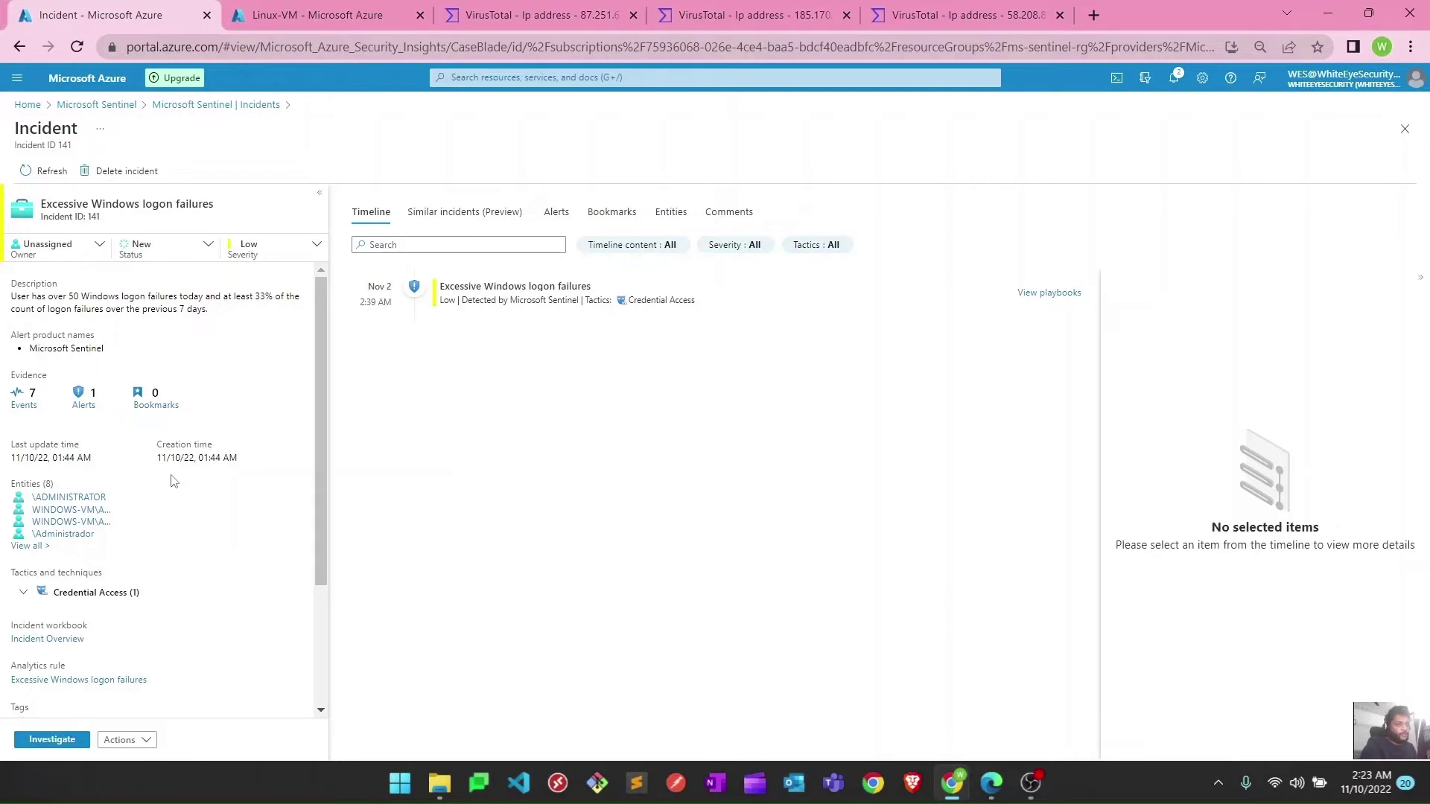
scroll(171, 481, down, 3)
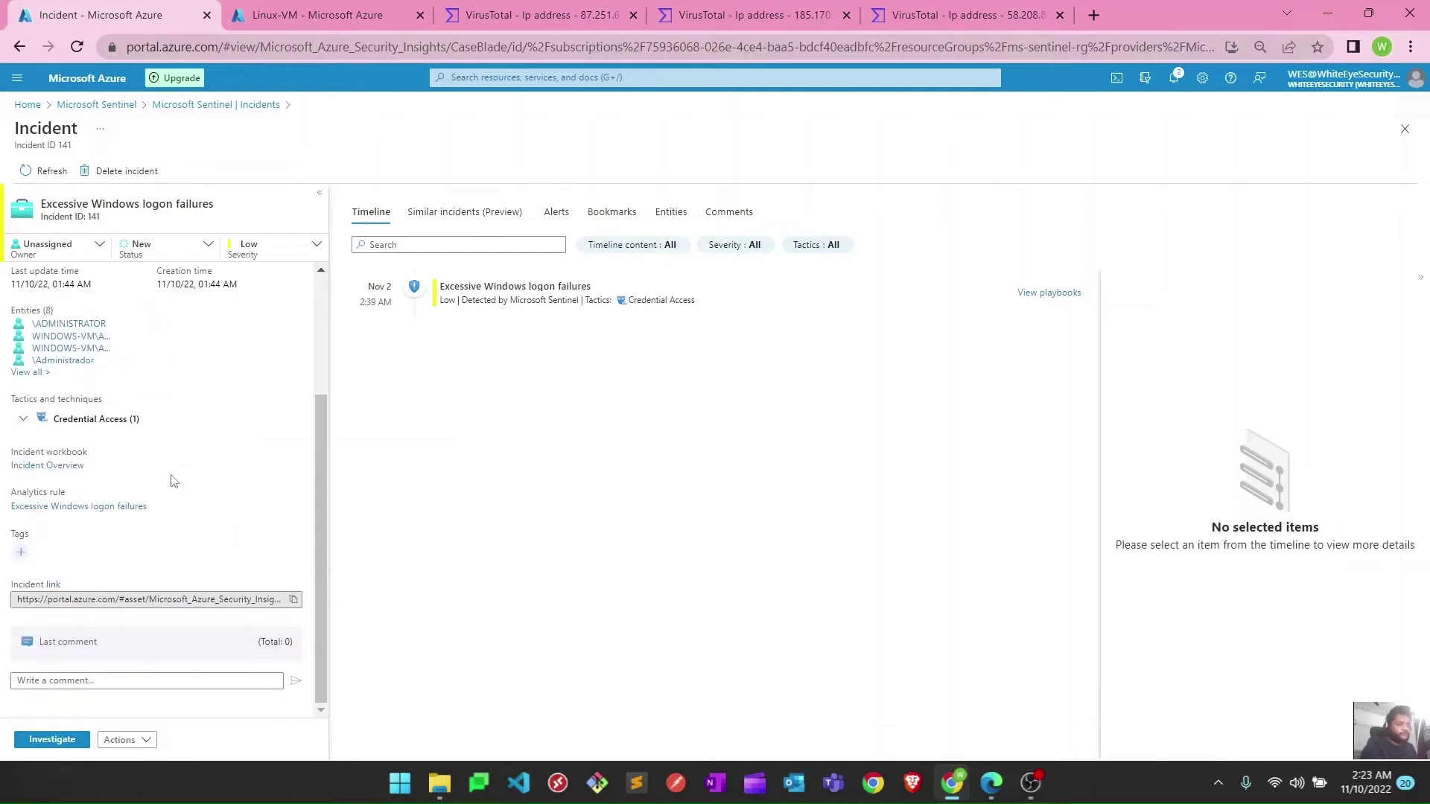
- Open incident 141's investigation graph, select \ADMINISTRATOR and Windows-VM, and show more Windows-VM queries
click(53, 739)
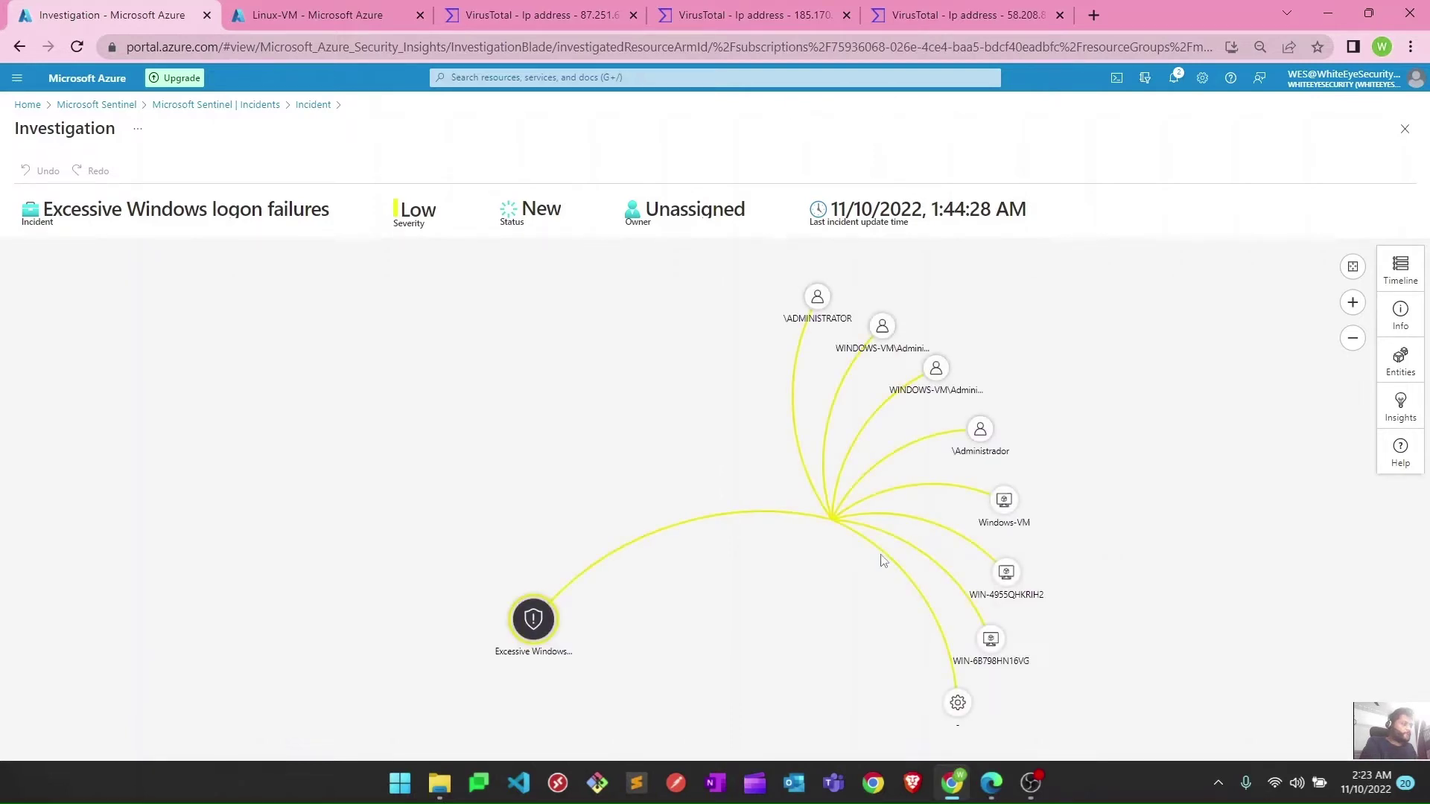
drag(722, 434, 543, 419)
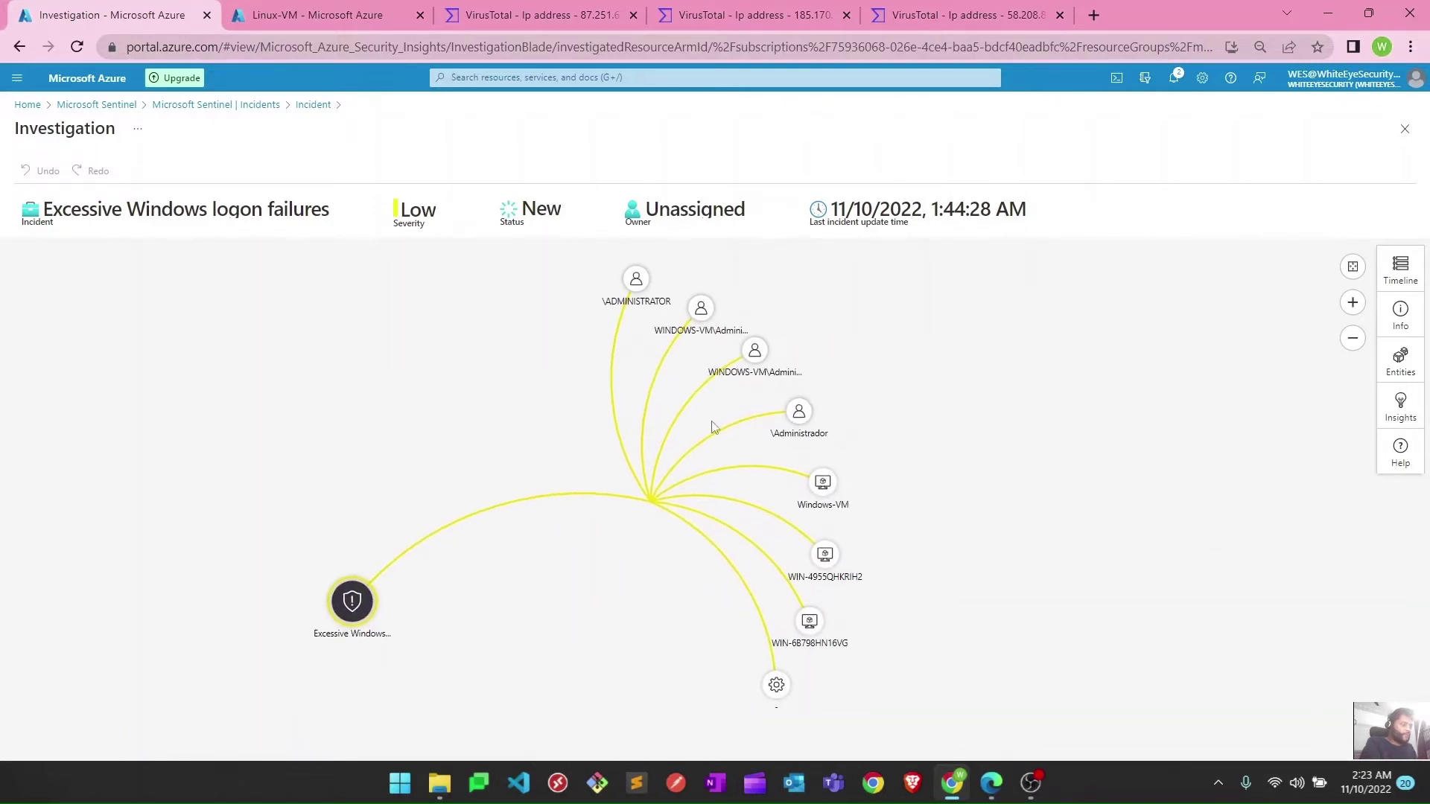
mouse_move(352, 600)
mouse_move(639, 282)
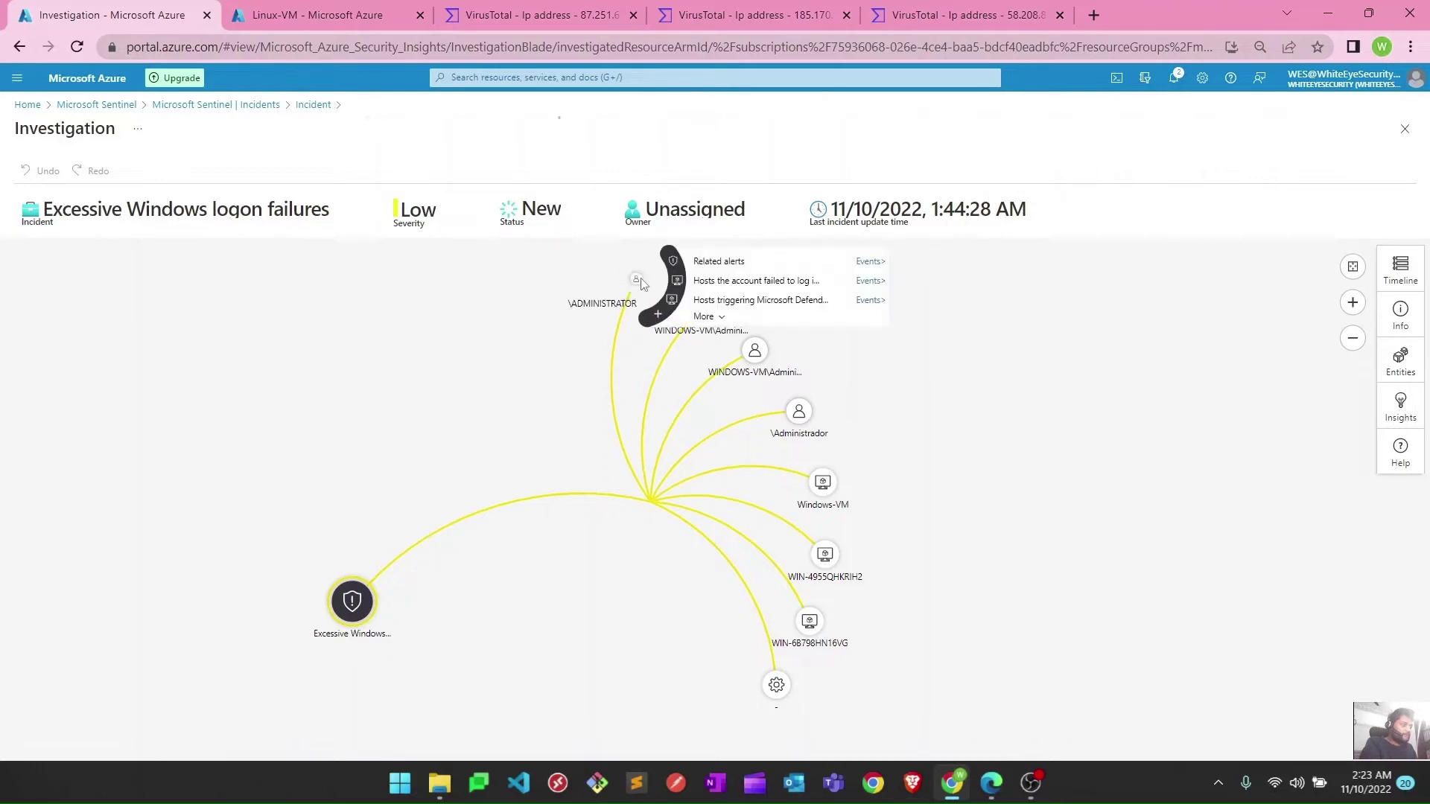
click(640, 284)
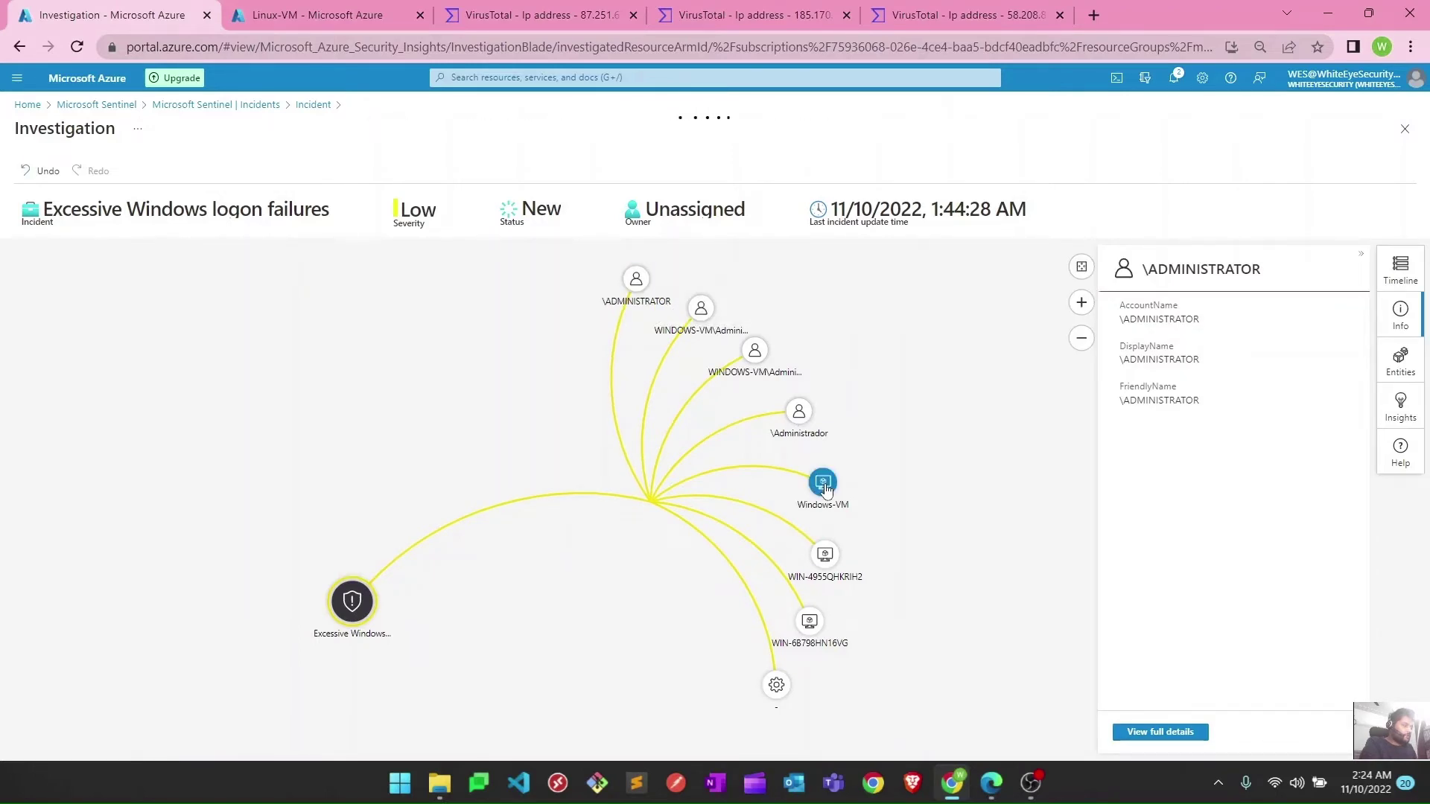
click(823, 485)
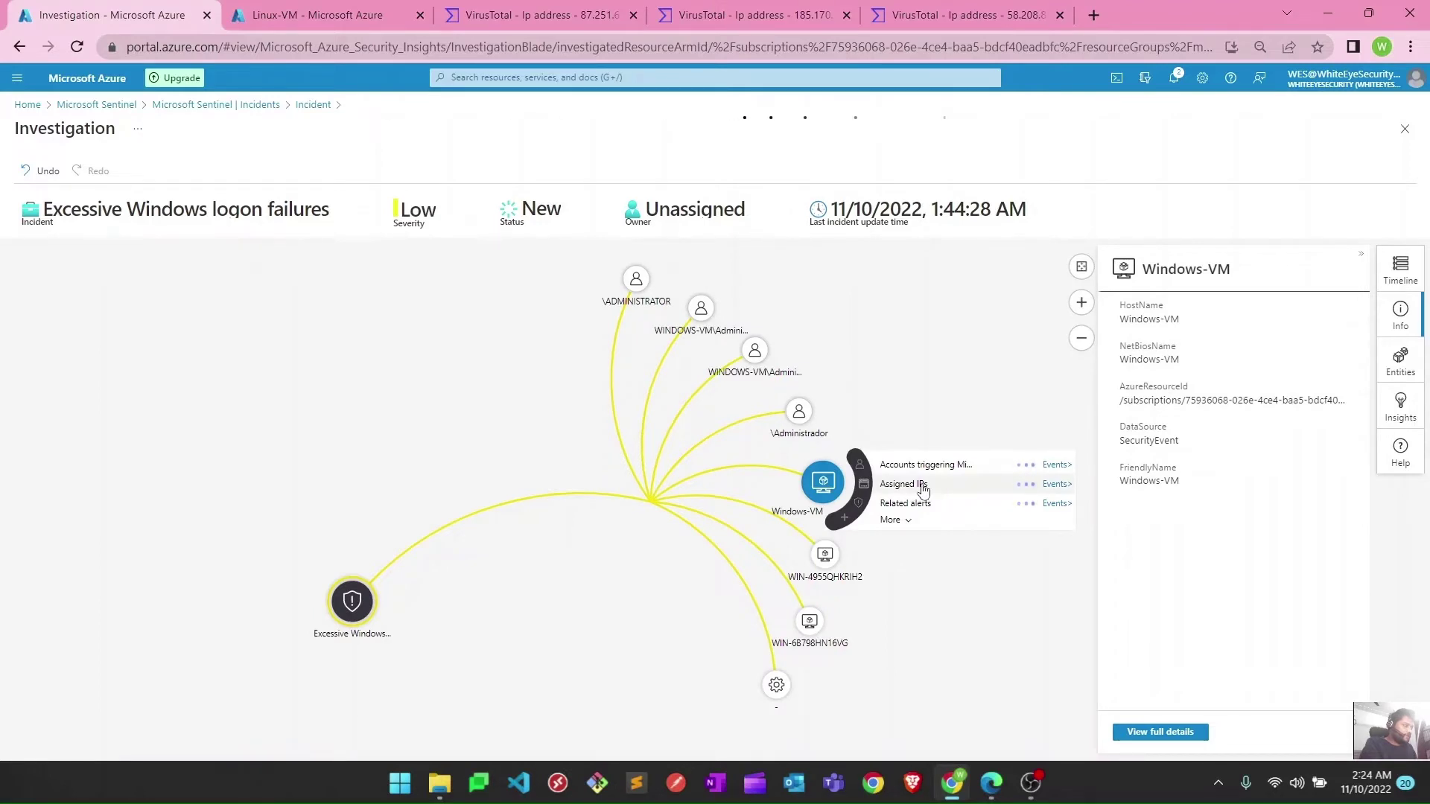
click(913, 521)
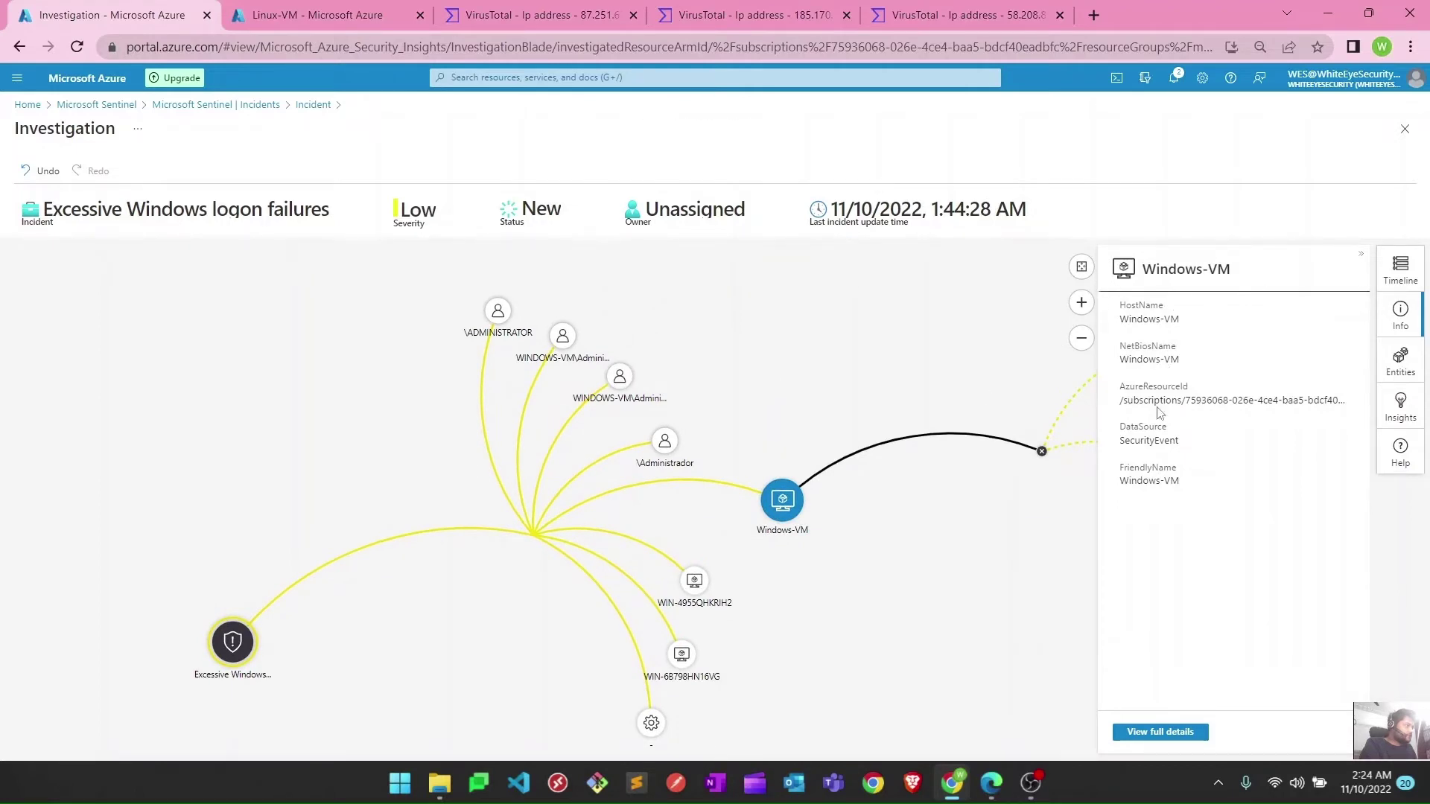
- Zoom the graph out, close the Windows-VM panel, and explore the Windows-VM and Administrator nodes
click(1082, 339)
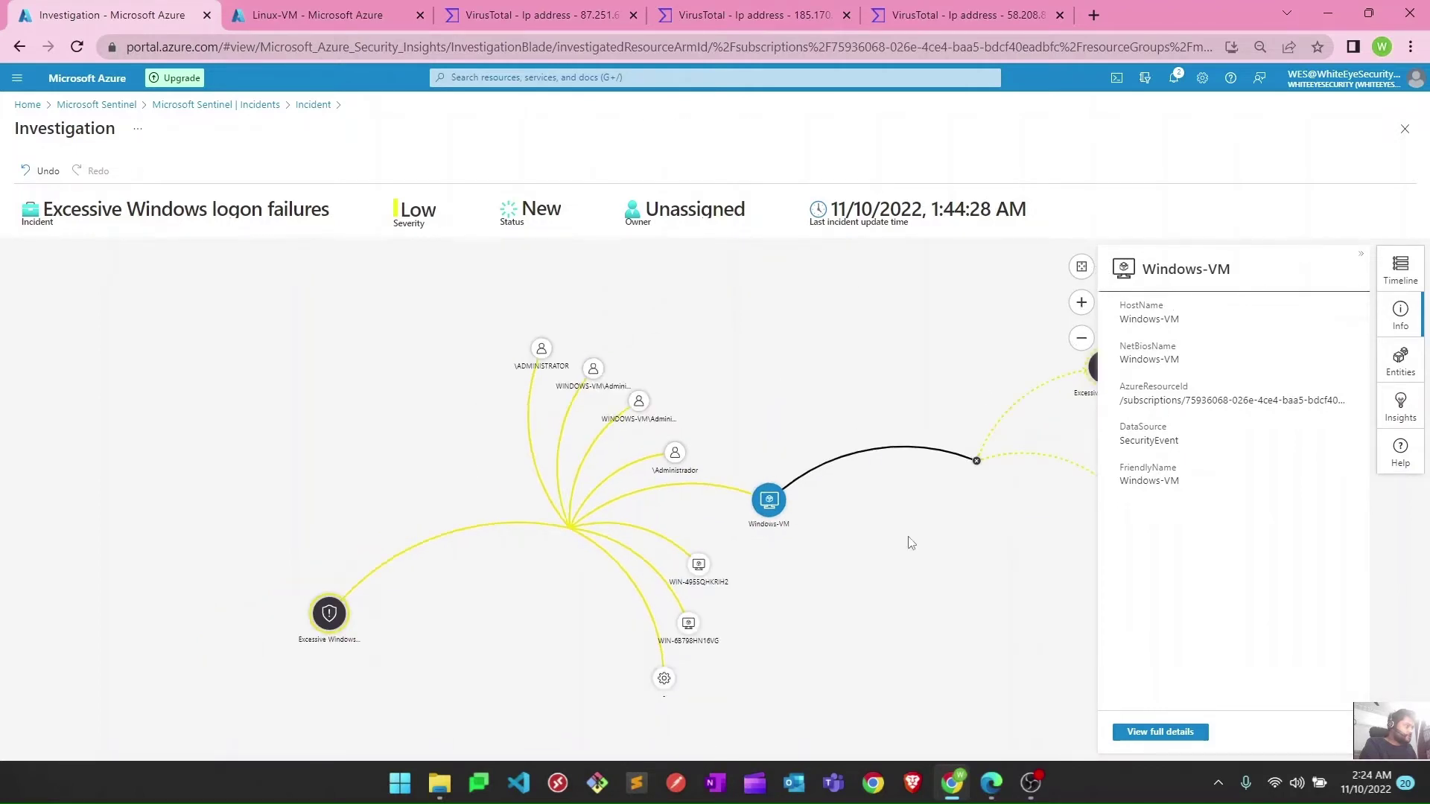
click(1080, 341)
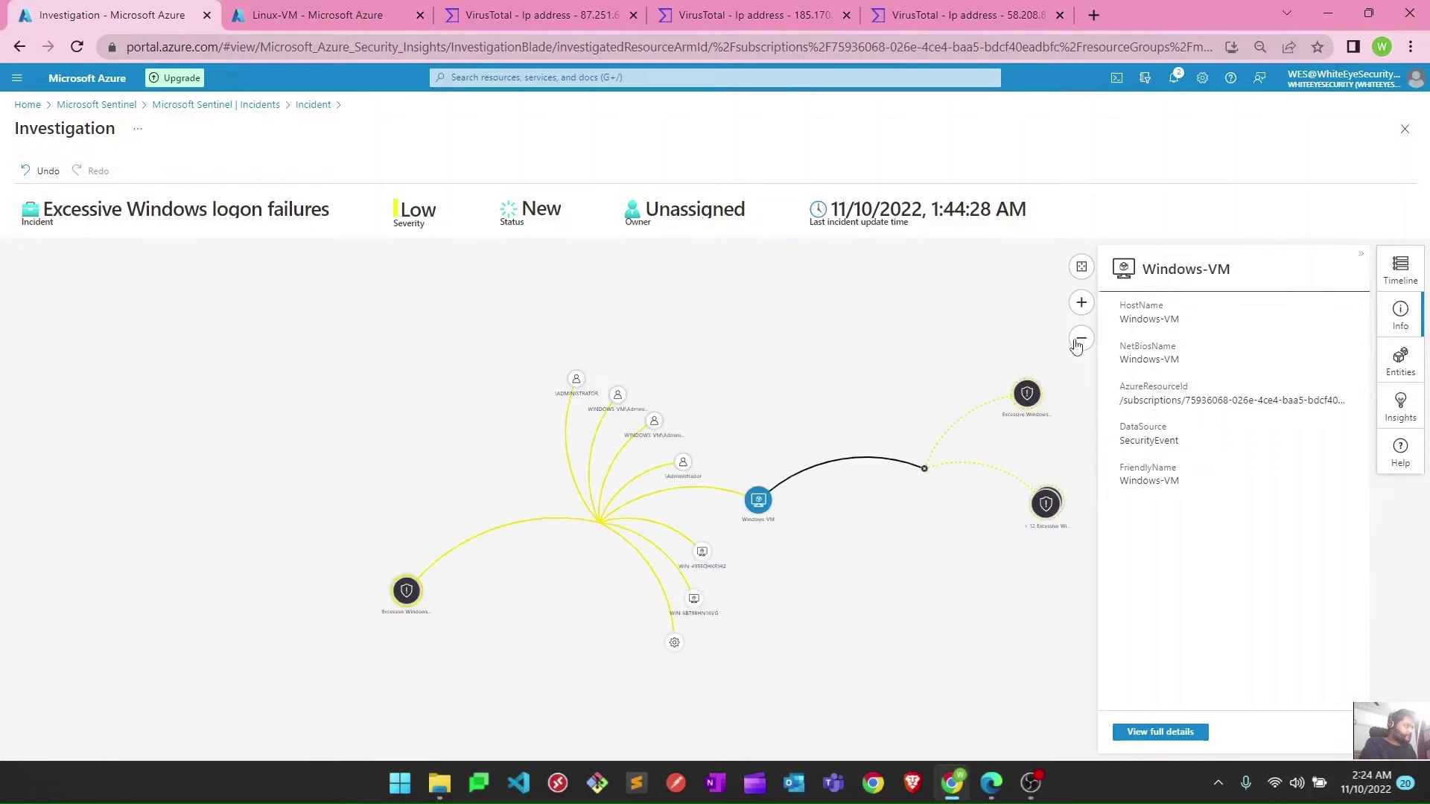
click(1403, 310)
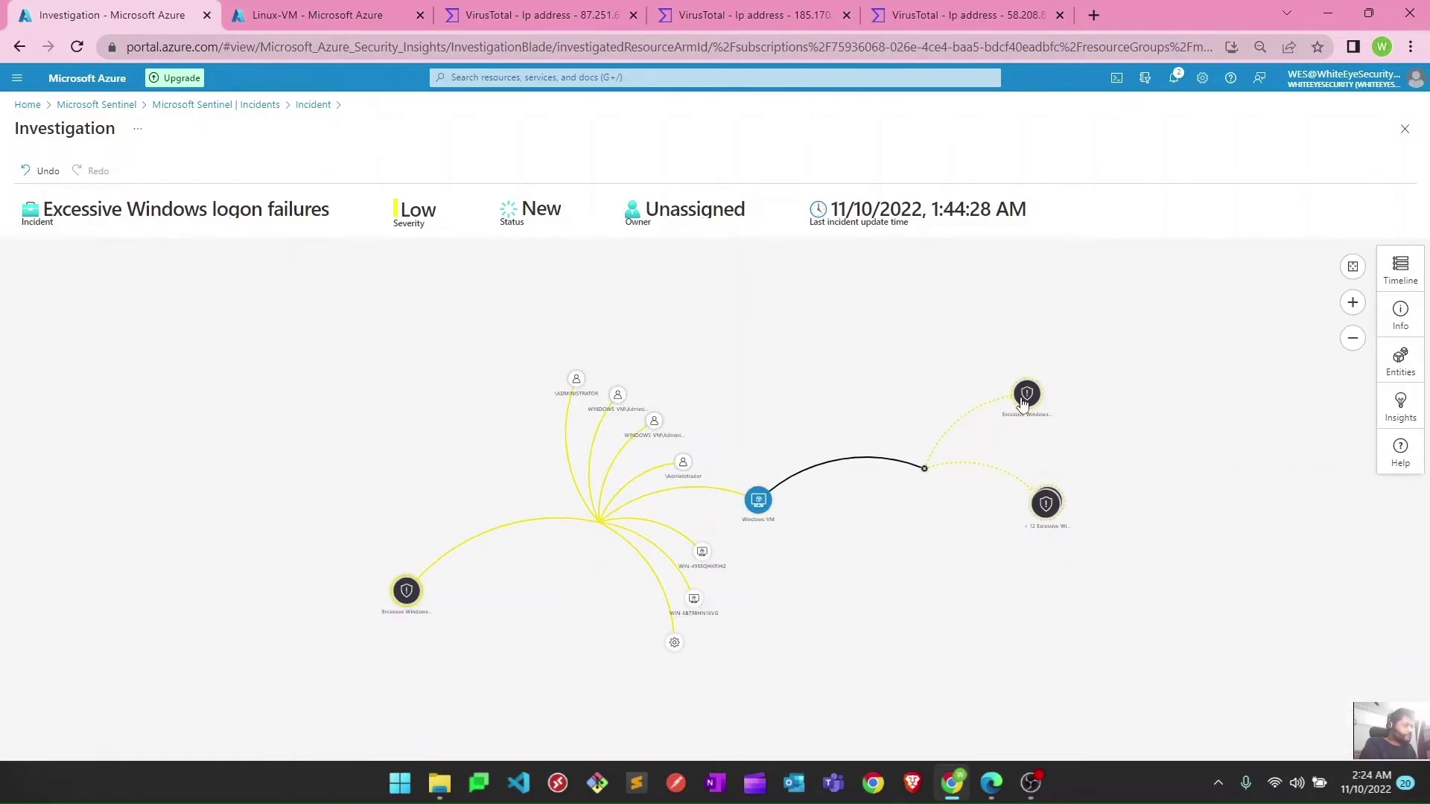
drag(1028, 393, 1031, 362)
click(758, 500)
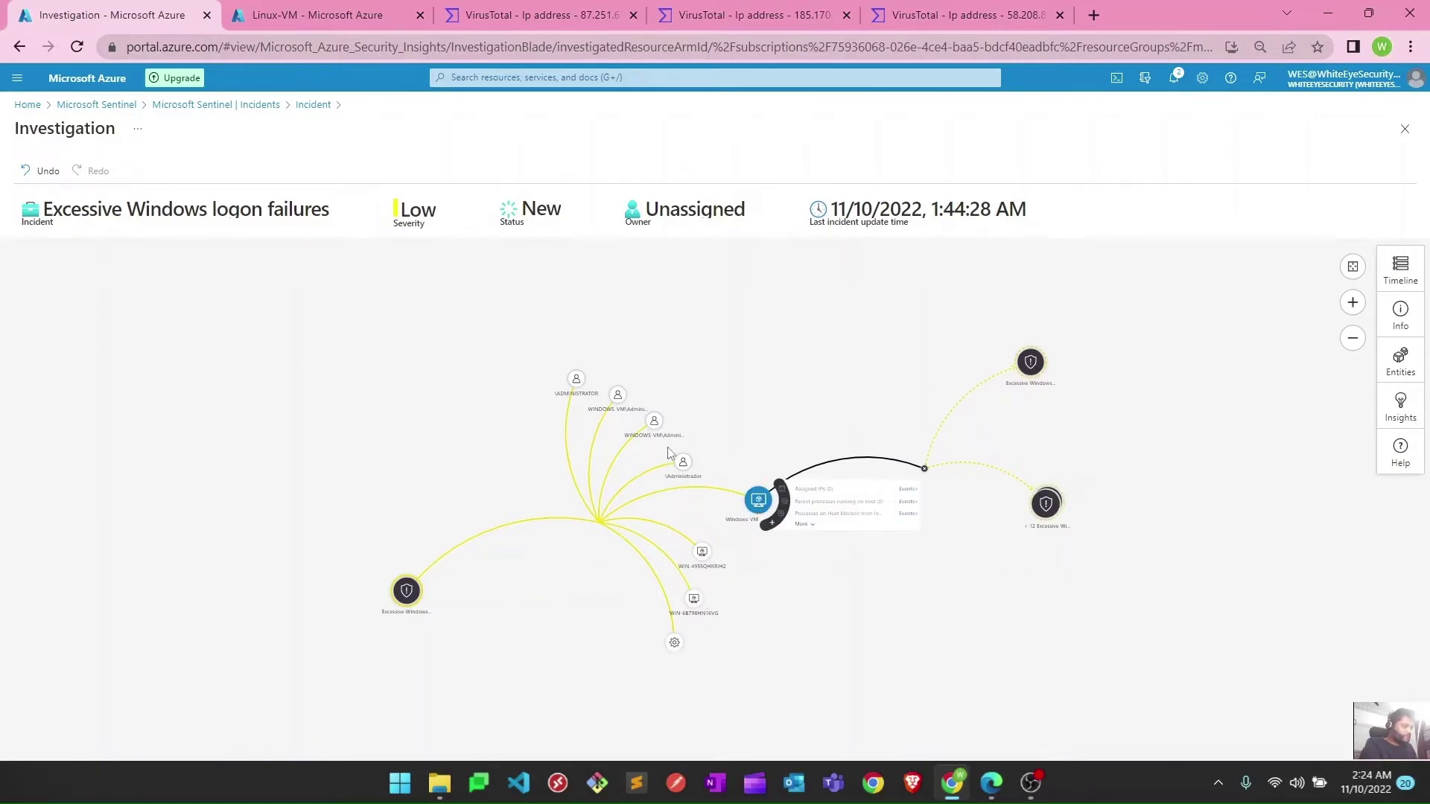
click(654, 421)
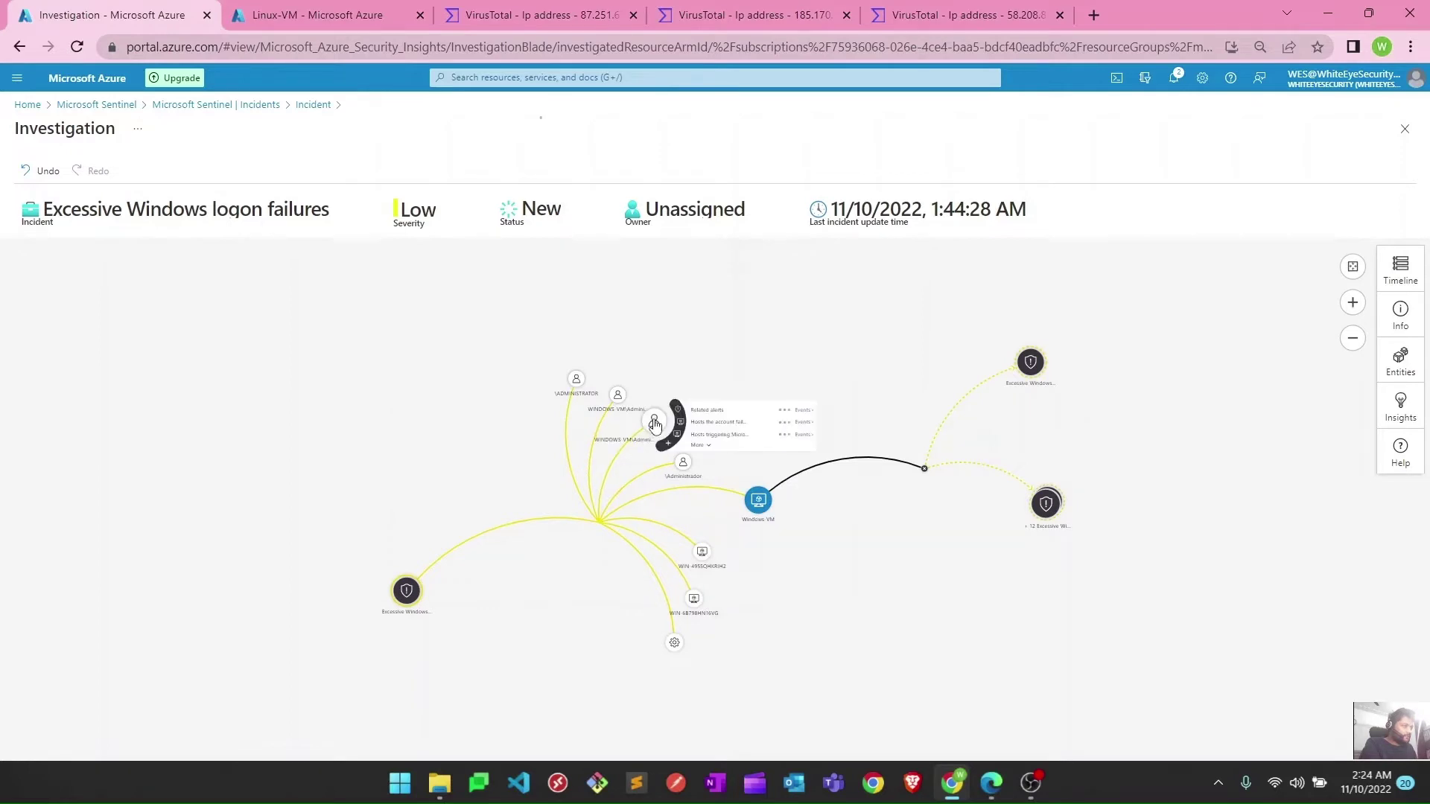
- Zoom back in and show Windows-VM's timeline: alerts at 12:39:23 AM and 2:39:23 AM
click(1353, 303)
click(1353, 303)
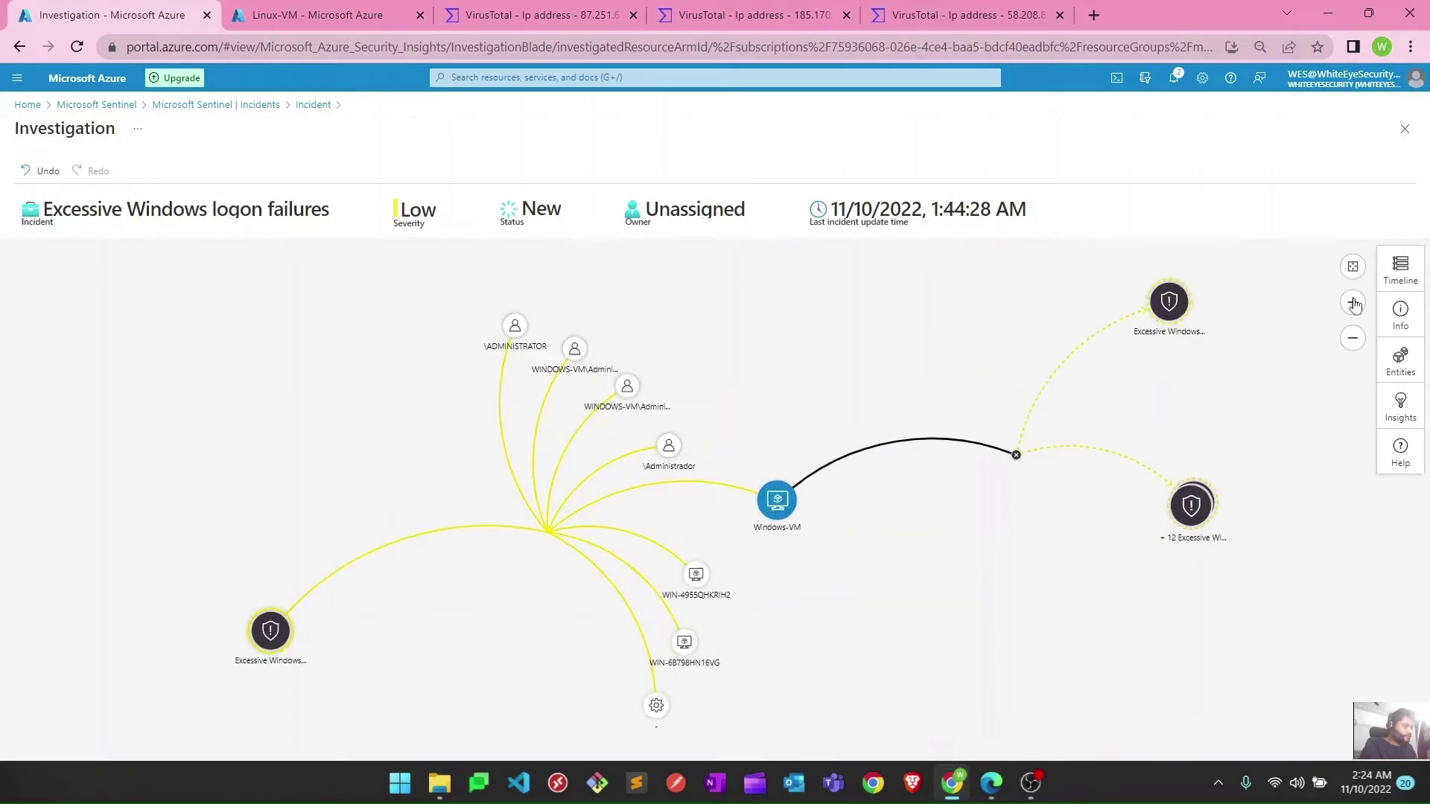
click(629, 386)
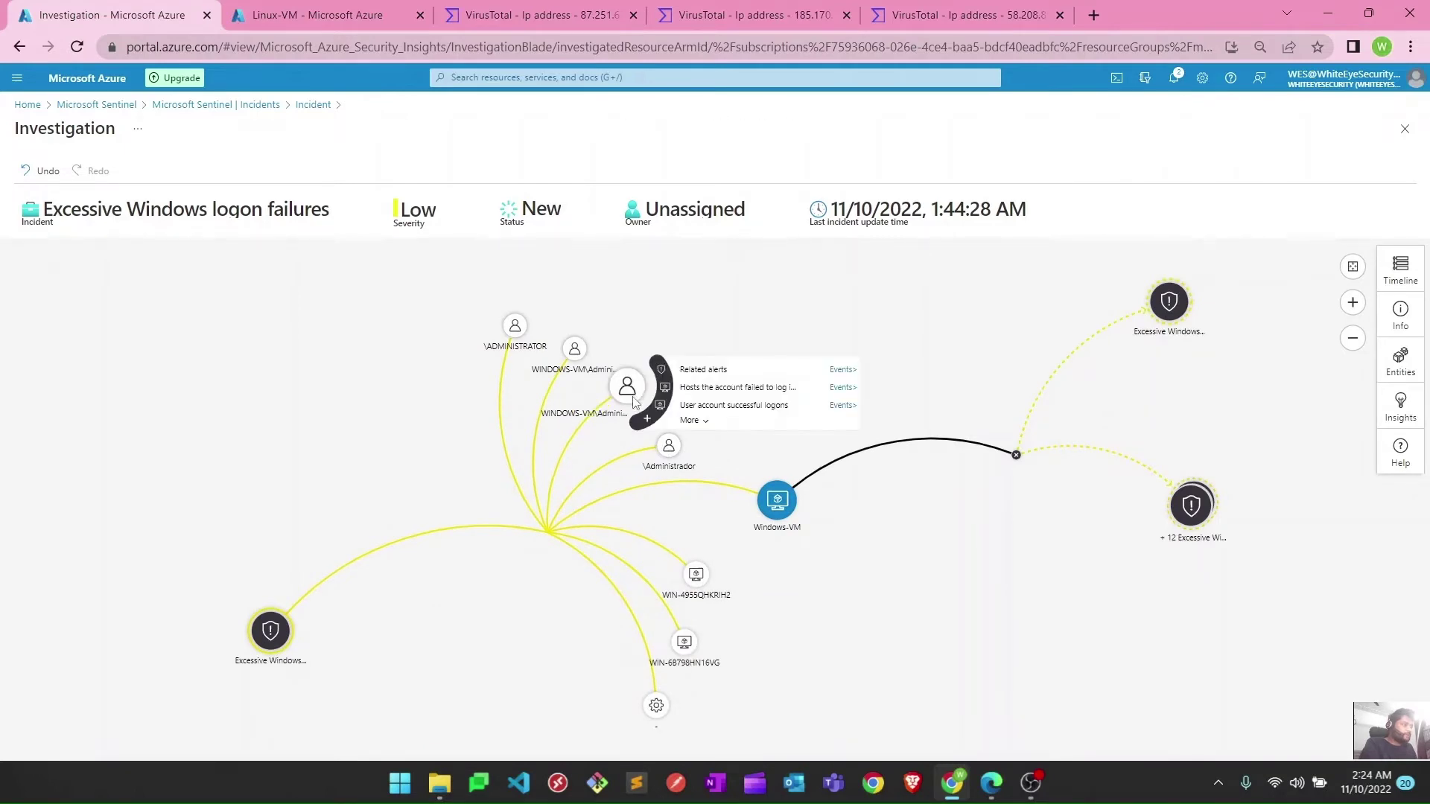
click(1403, 282)
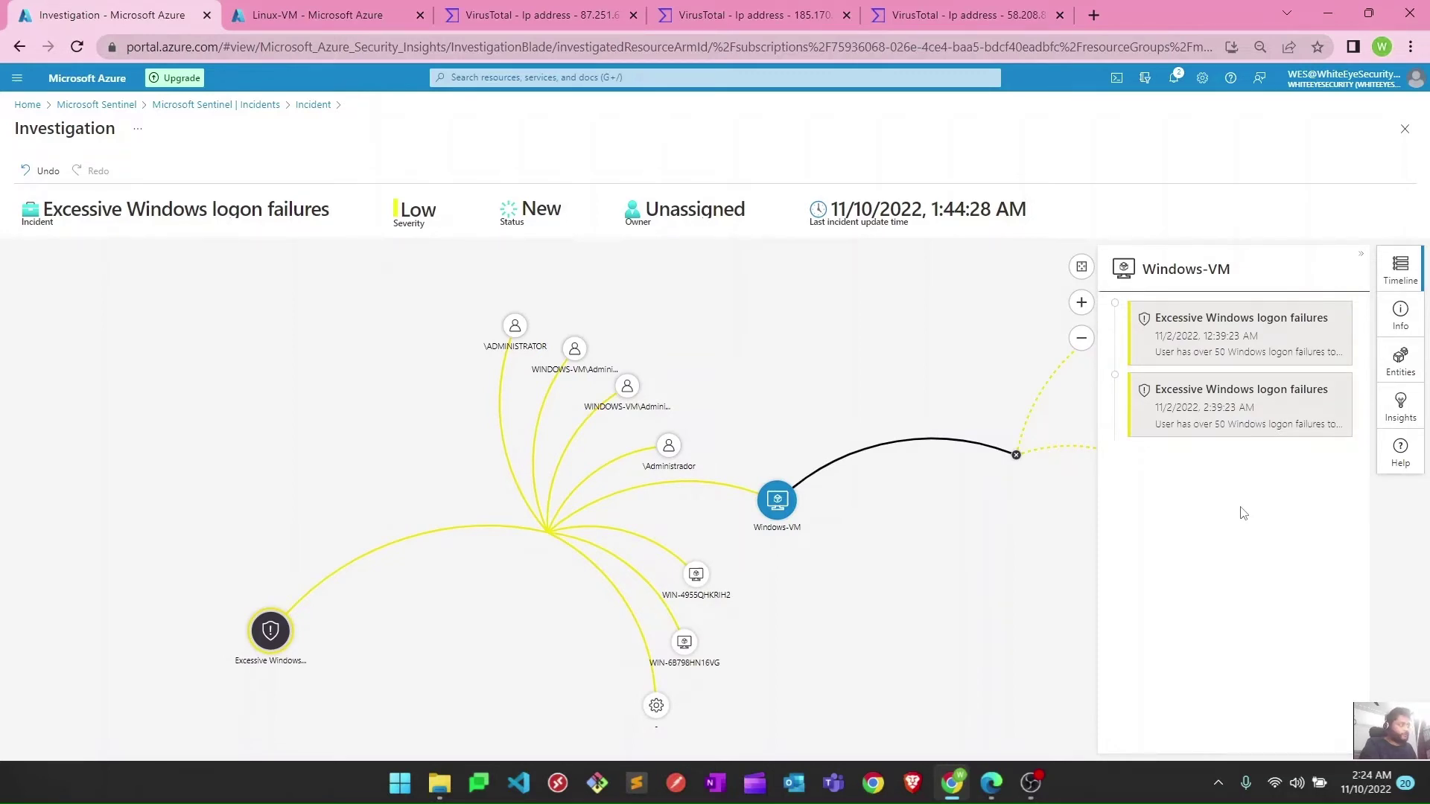
click(1402, 319)
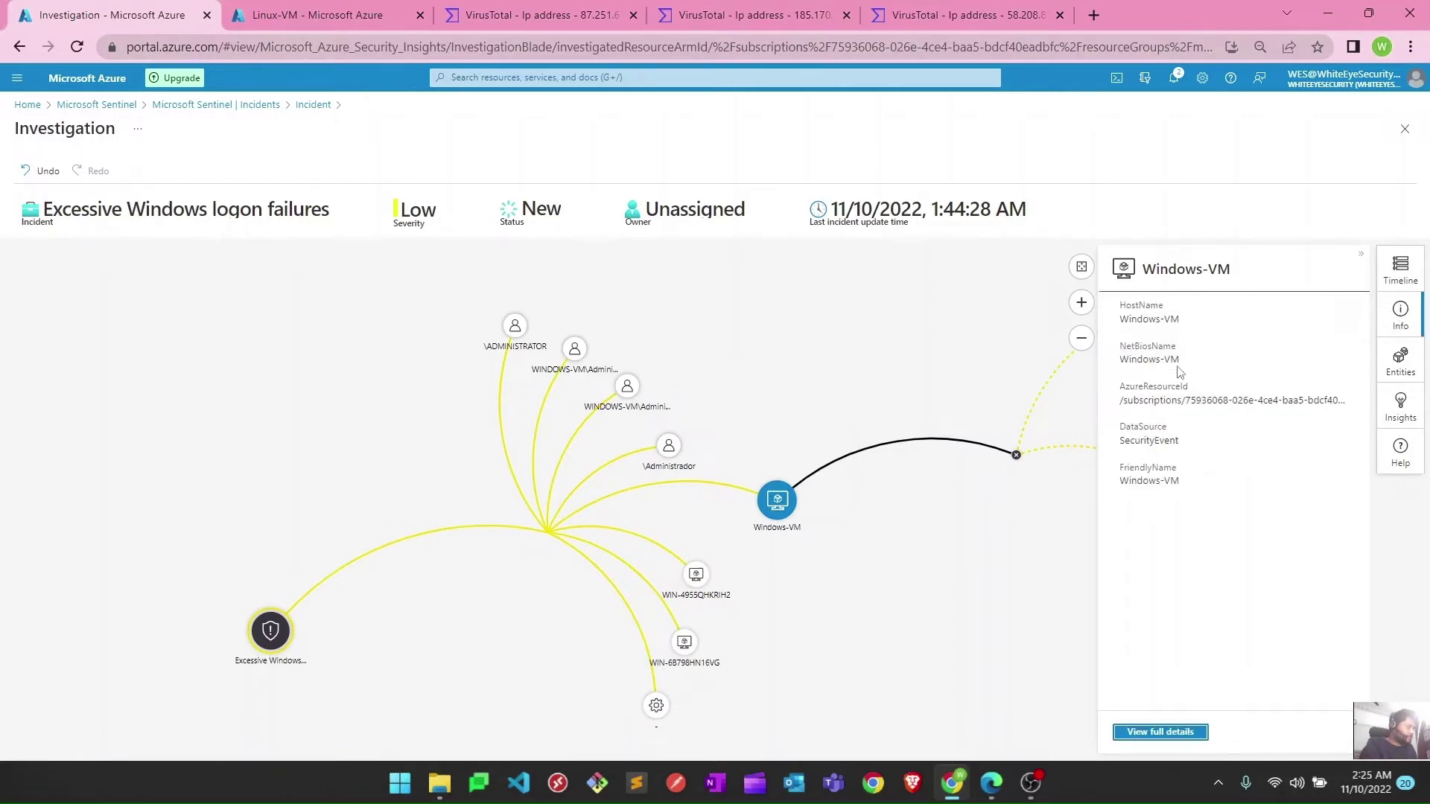
- List the investigation entities, then show incident 141's eight entities: four accounts, three hosts, one process
click(1401, 361)
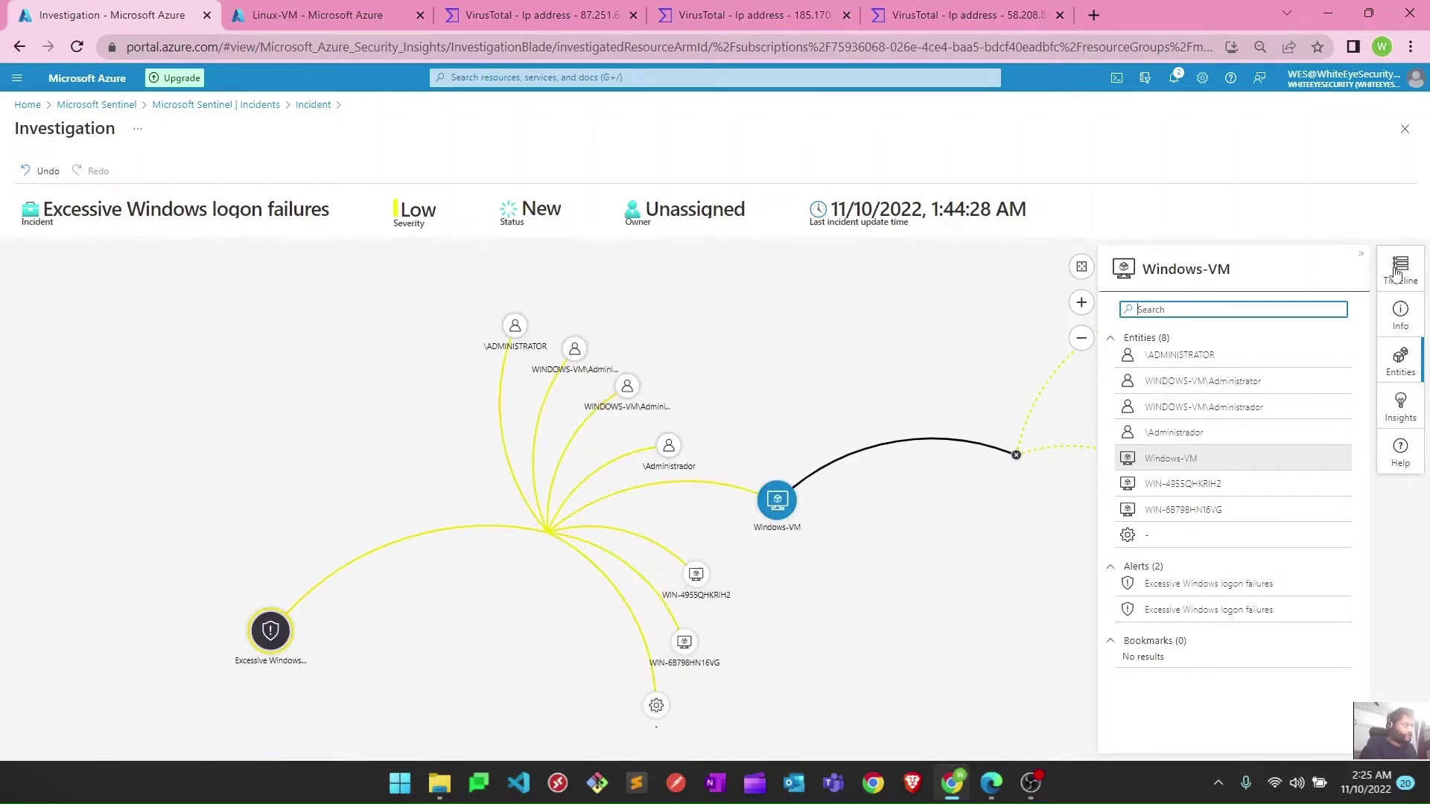
click(878, 462)
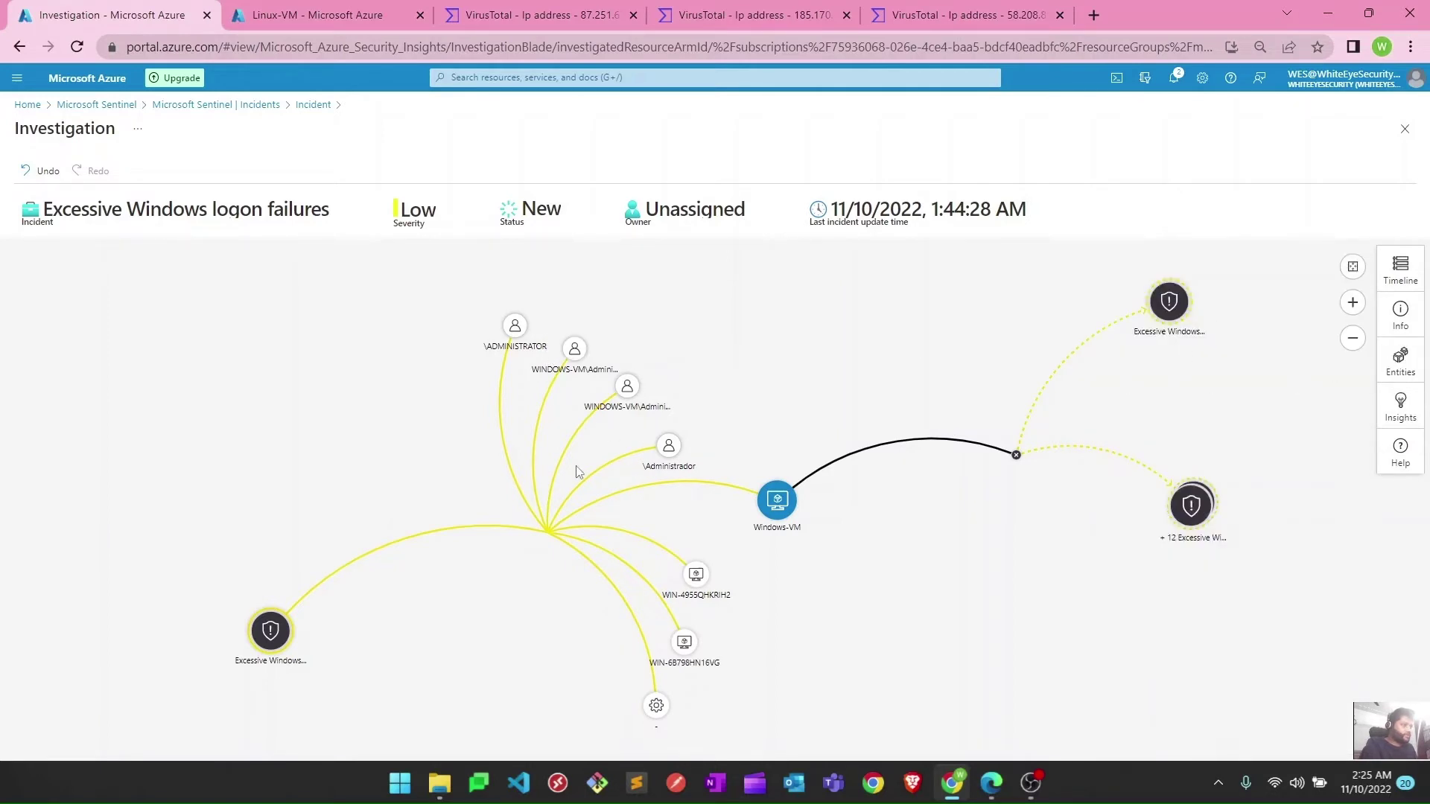
click(314, 105)
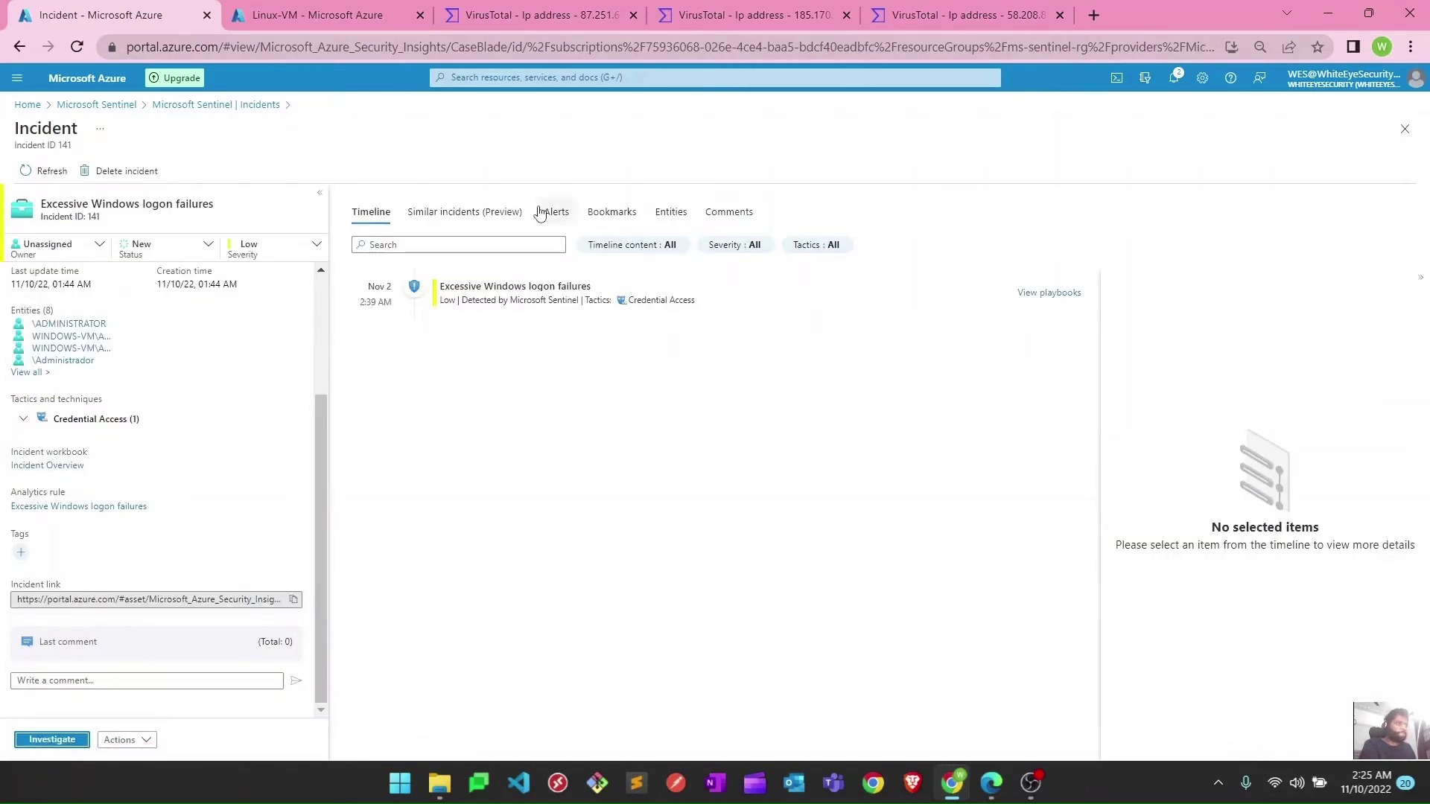
click(670, 214)
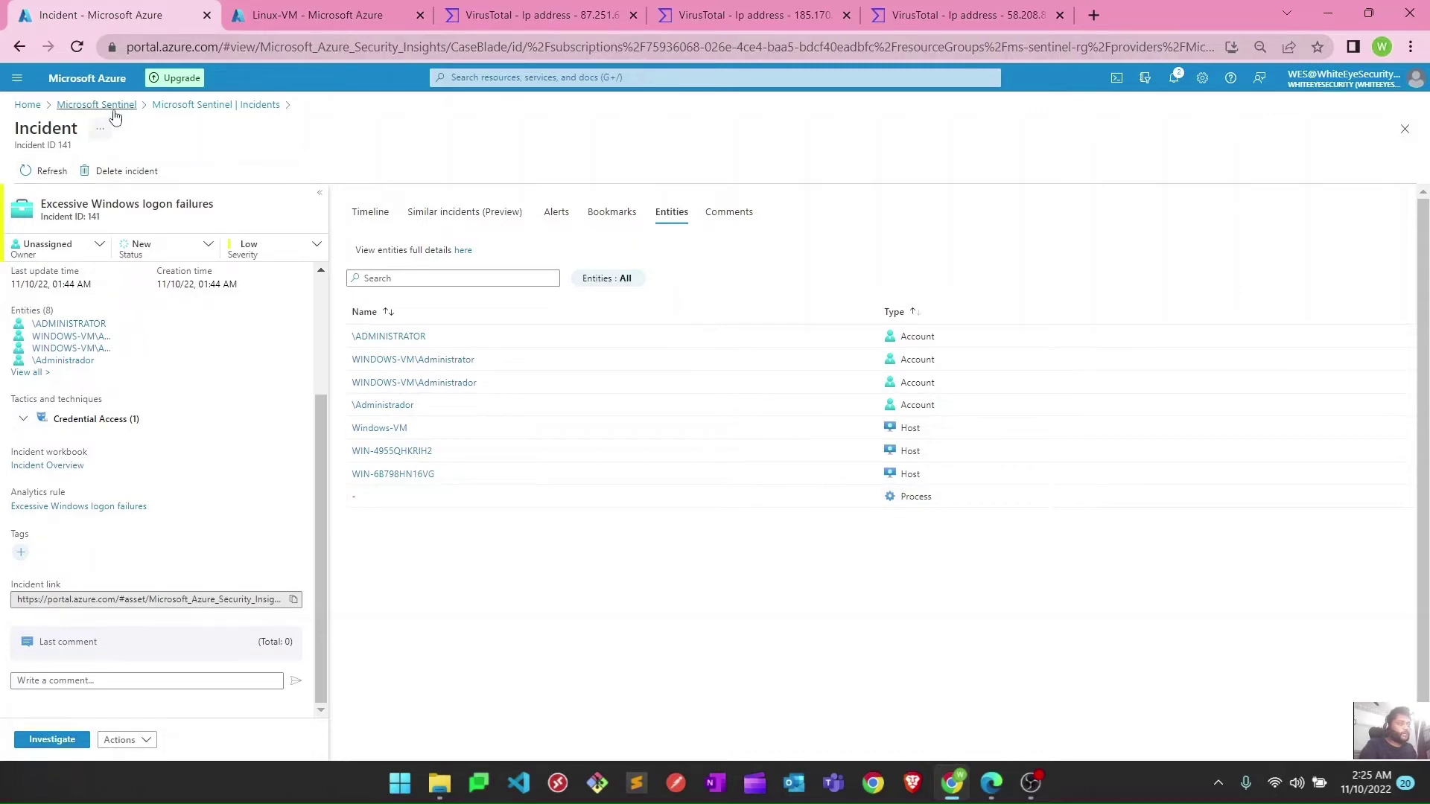
- Review the Linux-VM overview, switch that tab to the Virtual machines list, and return to incident 141
click(318, 17)
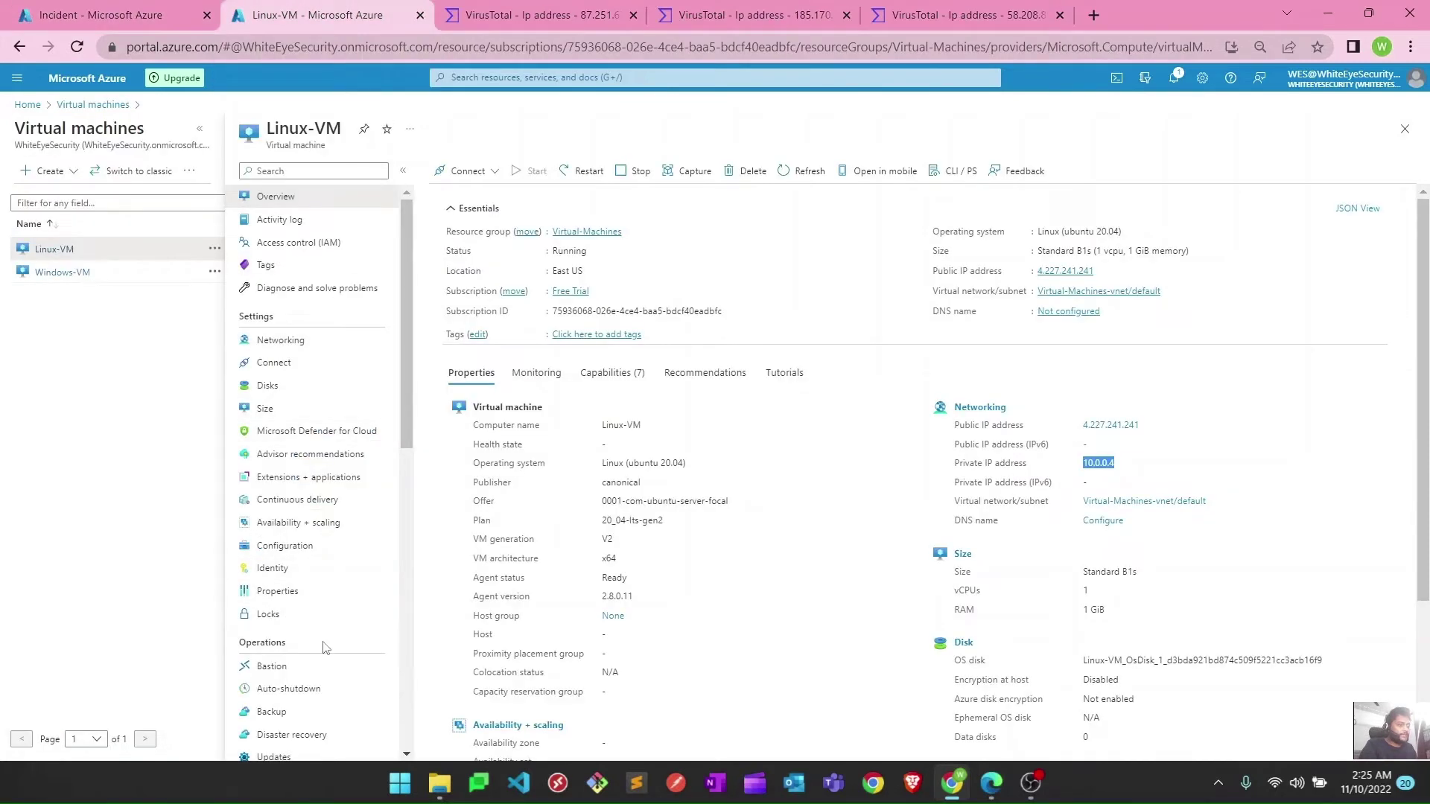
scroll(323, 648, down, 5)
scroll(324, 648, up, 5)
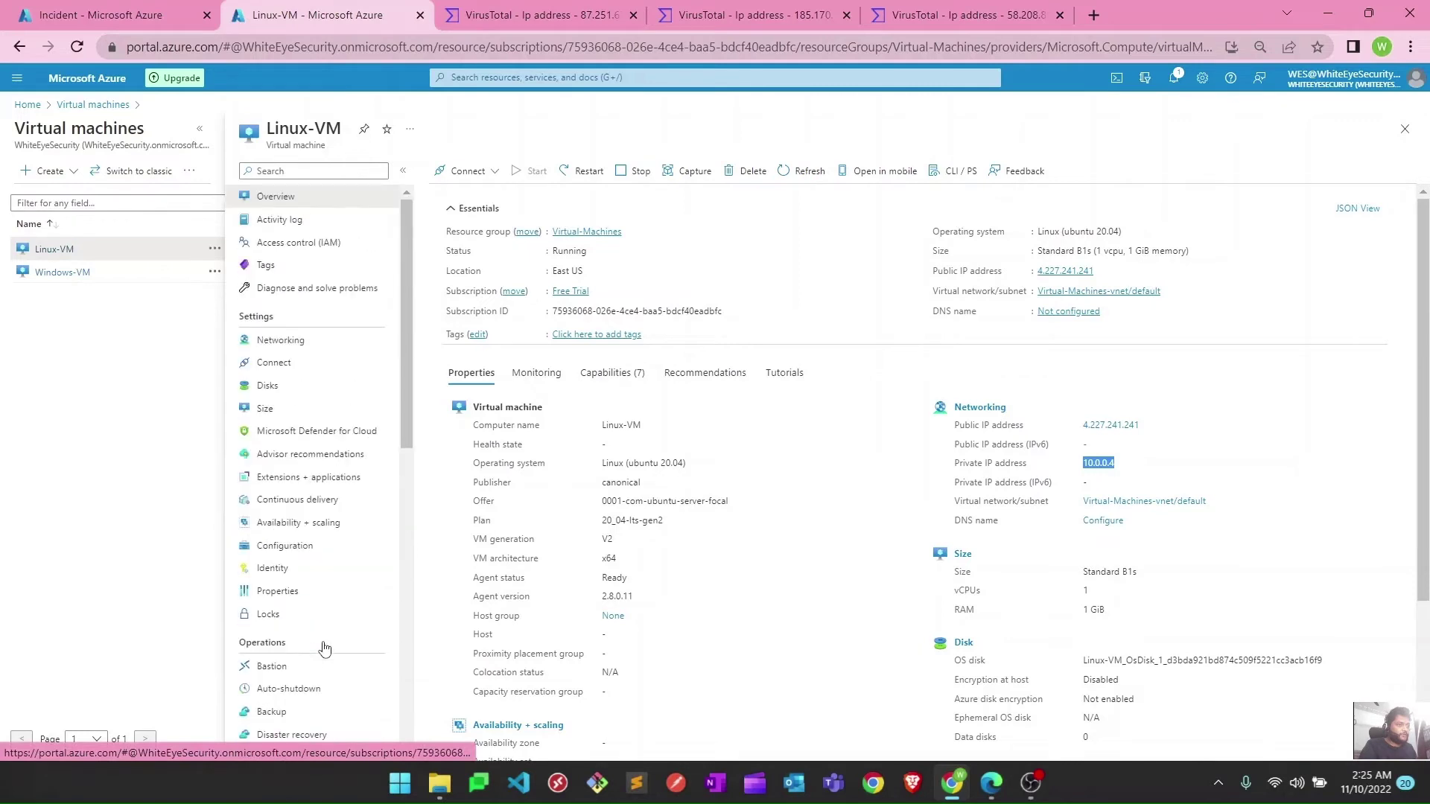
click(80, 105)
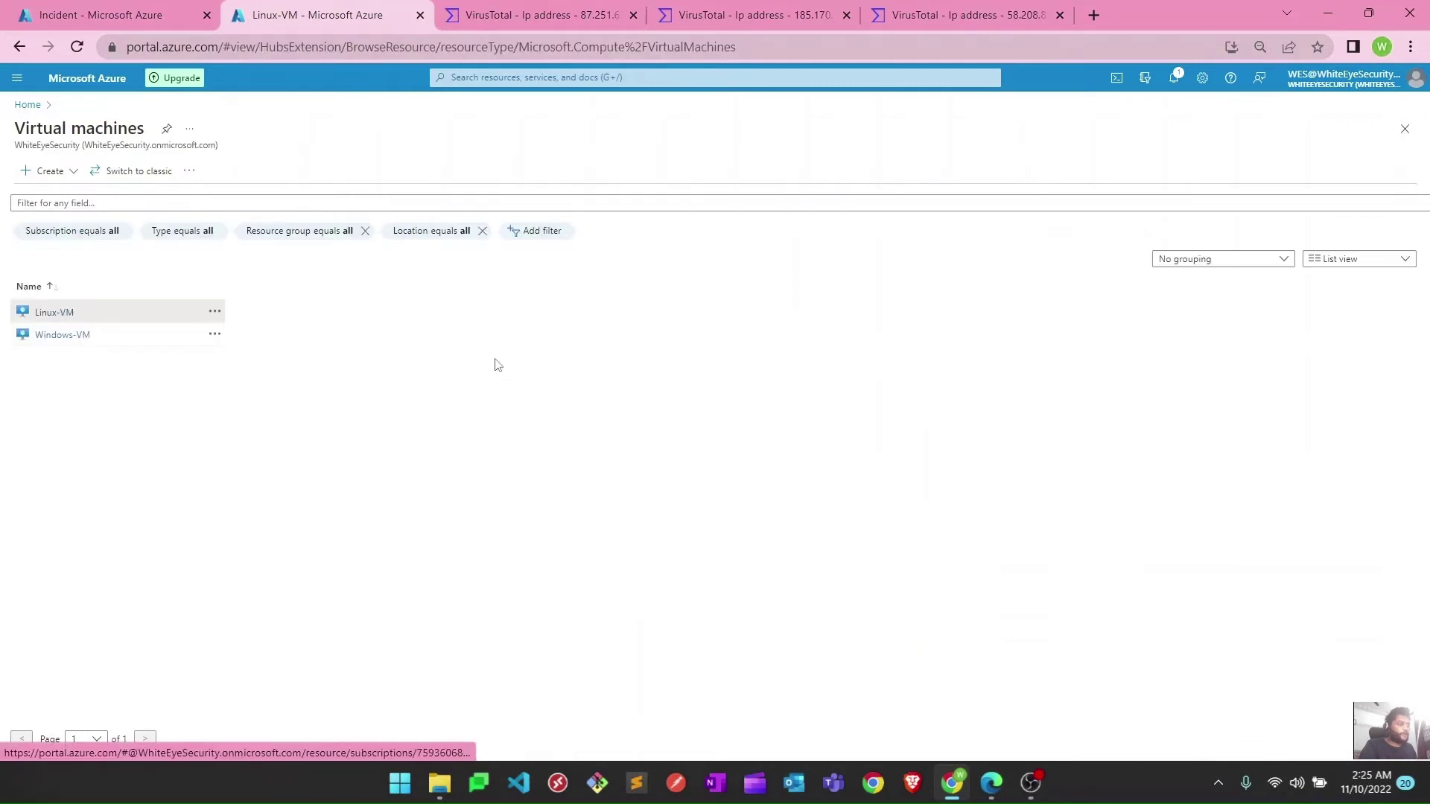
key(ctrl+shift+Tab)
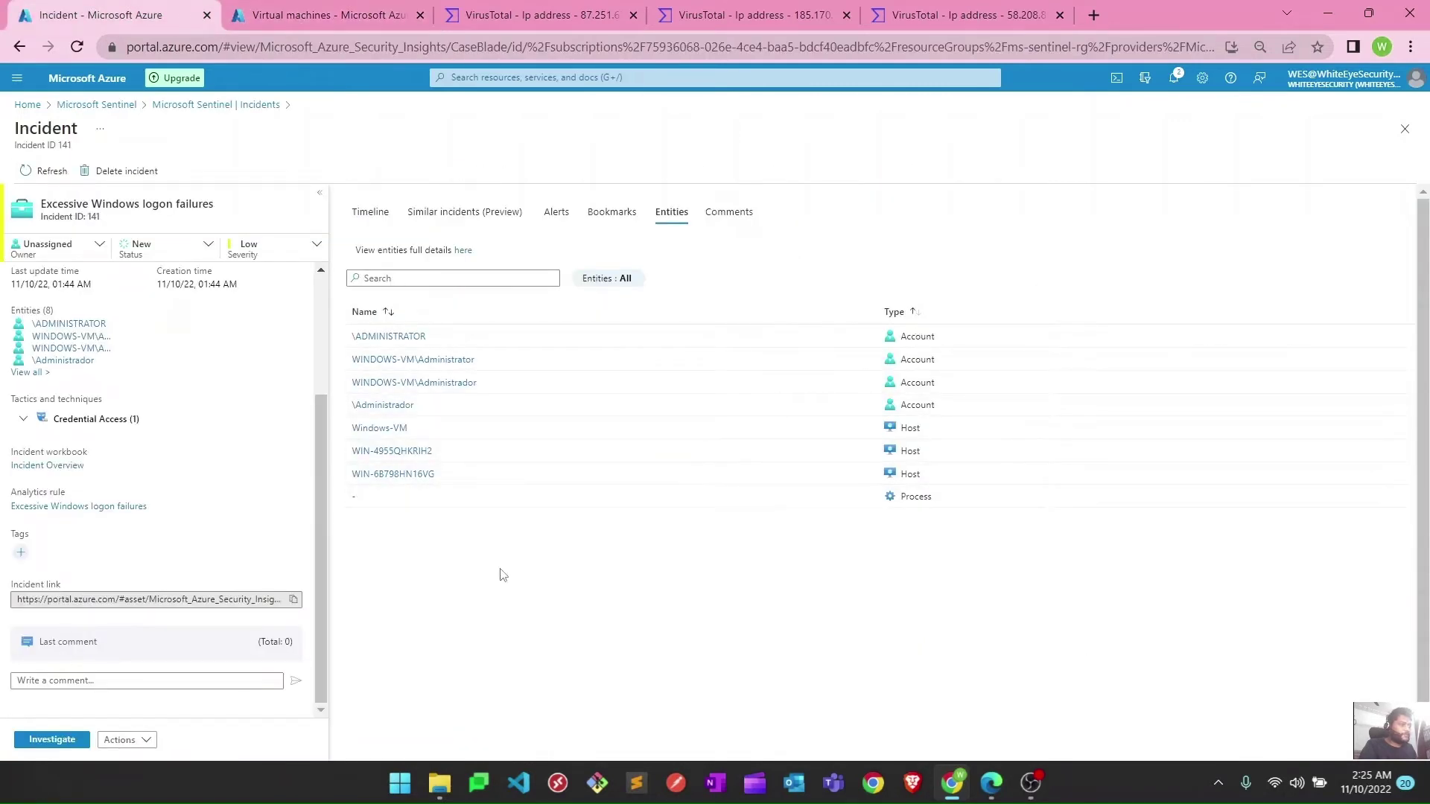
- In the Youtube-Sentinel-LAW workspace's Analytics, edit the Brute force attack against a Cloud PC rule
click(325, 19)
click(28, 105)
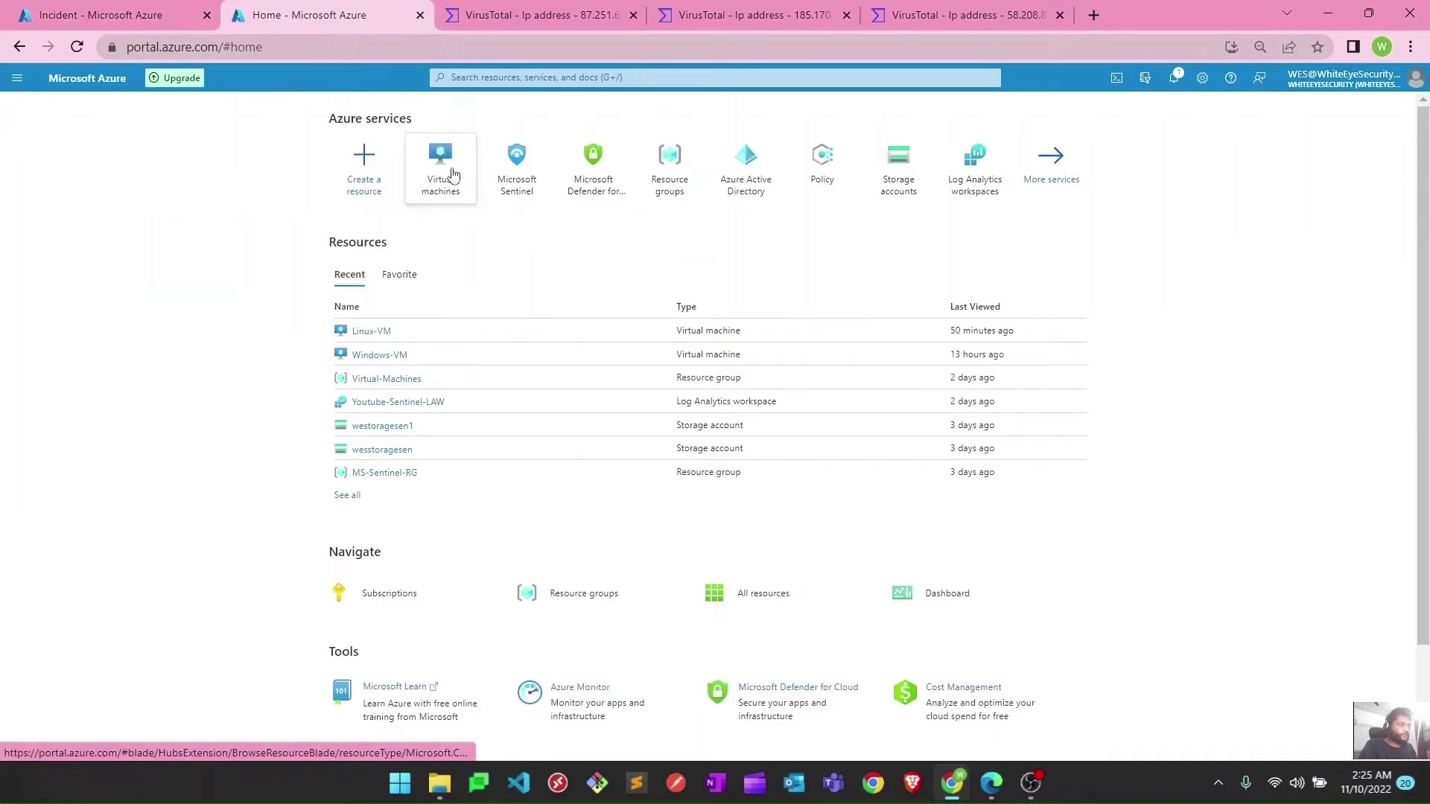
click(519, 178)
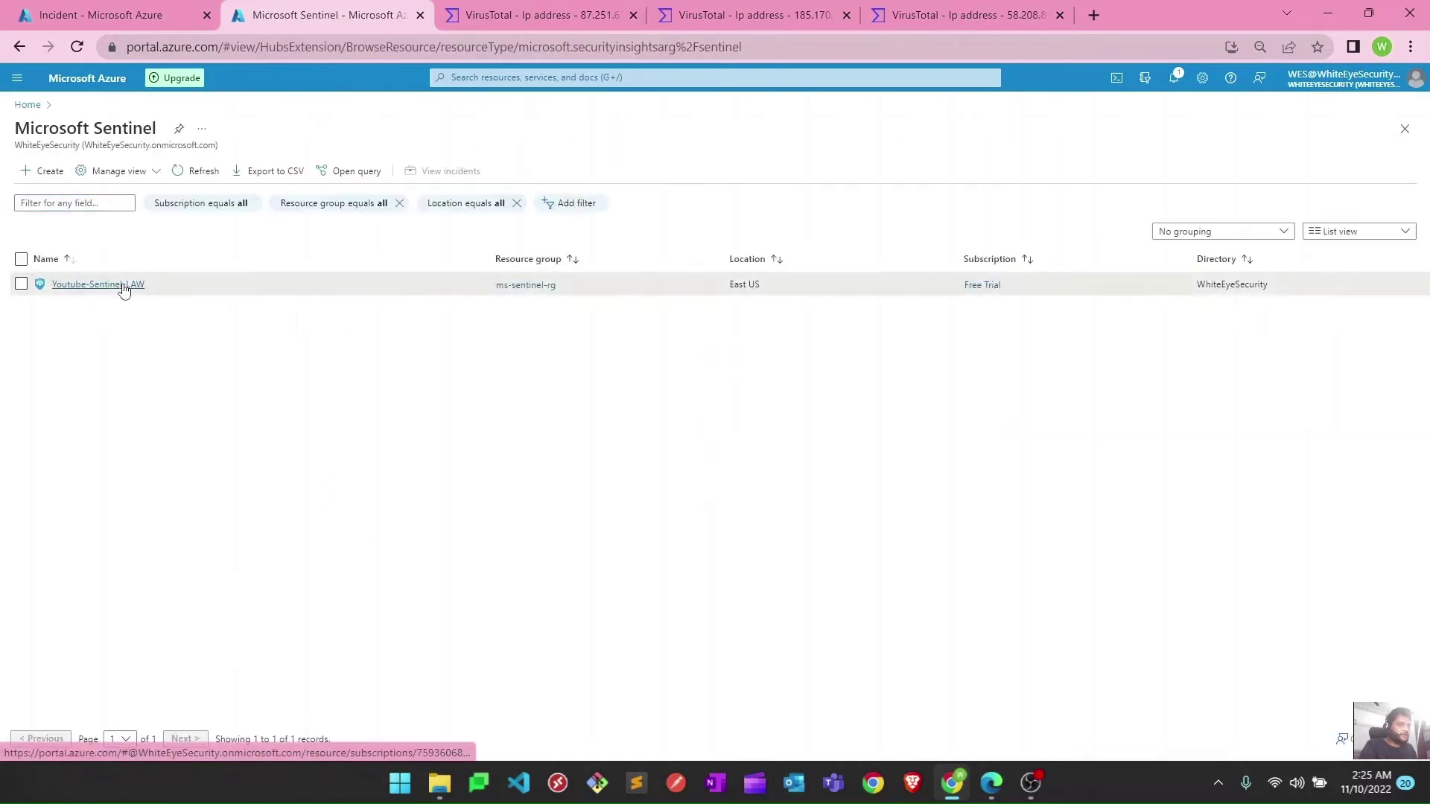
click(122, 284)
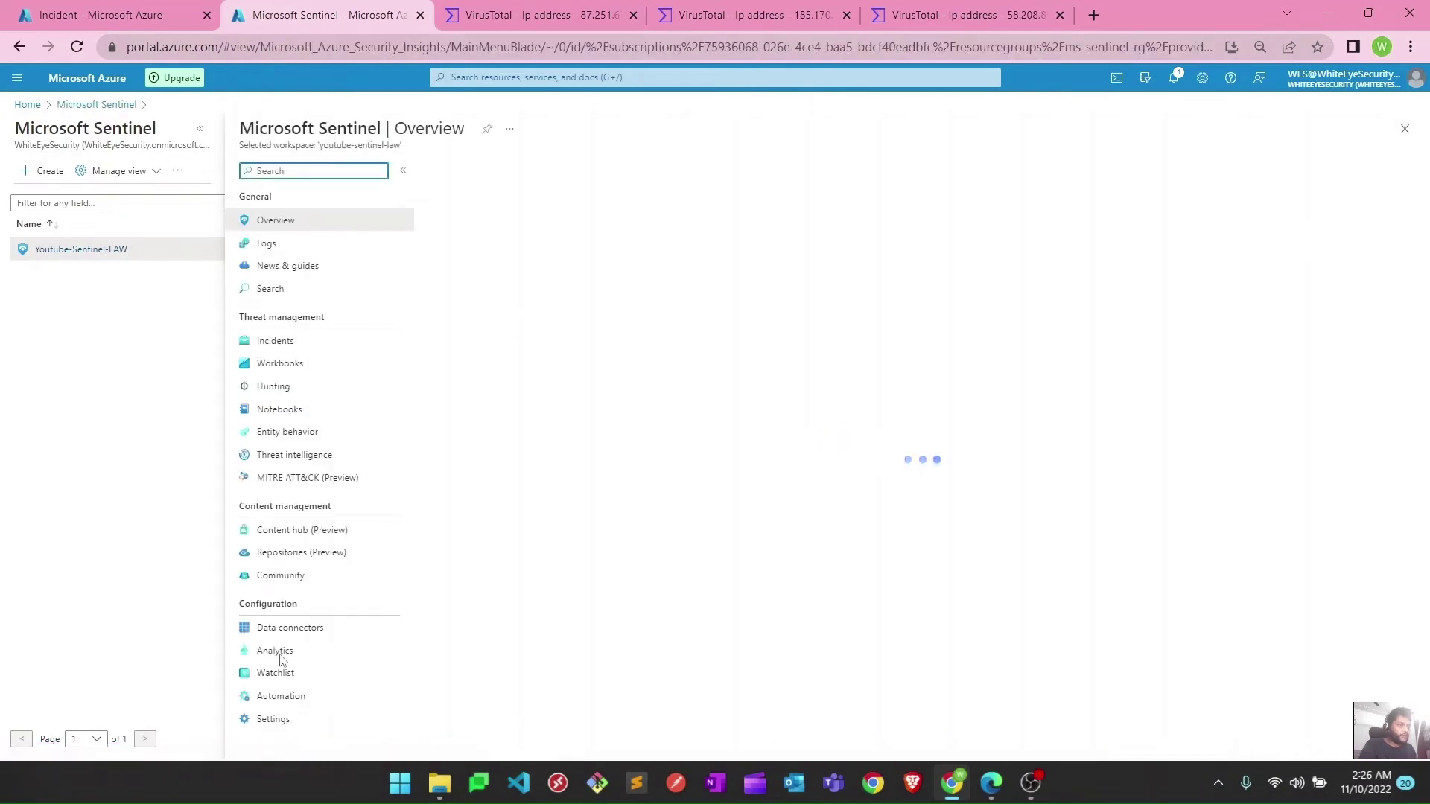
click(281, 656)
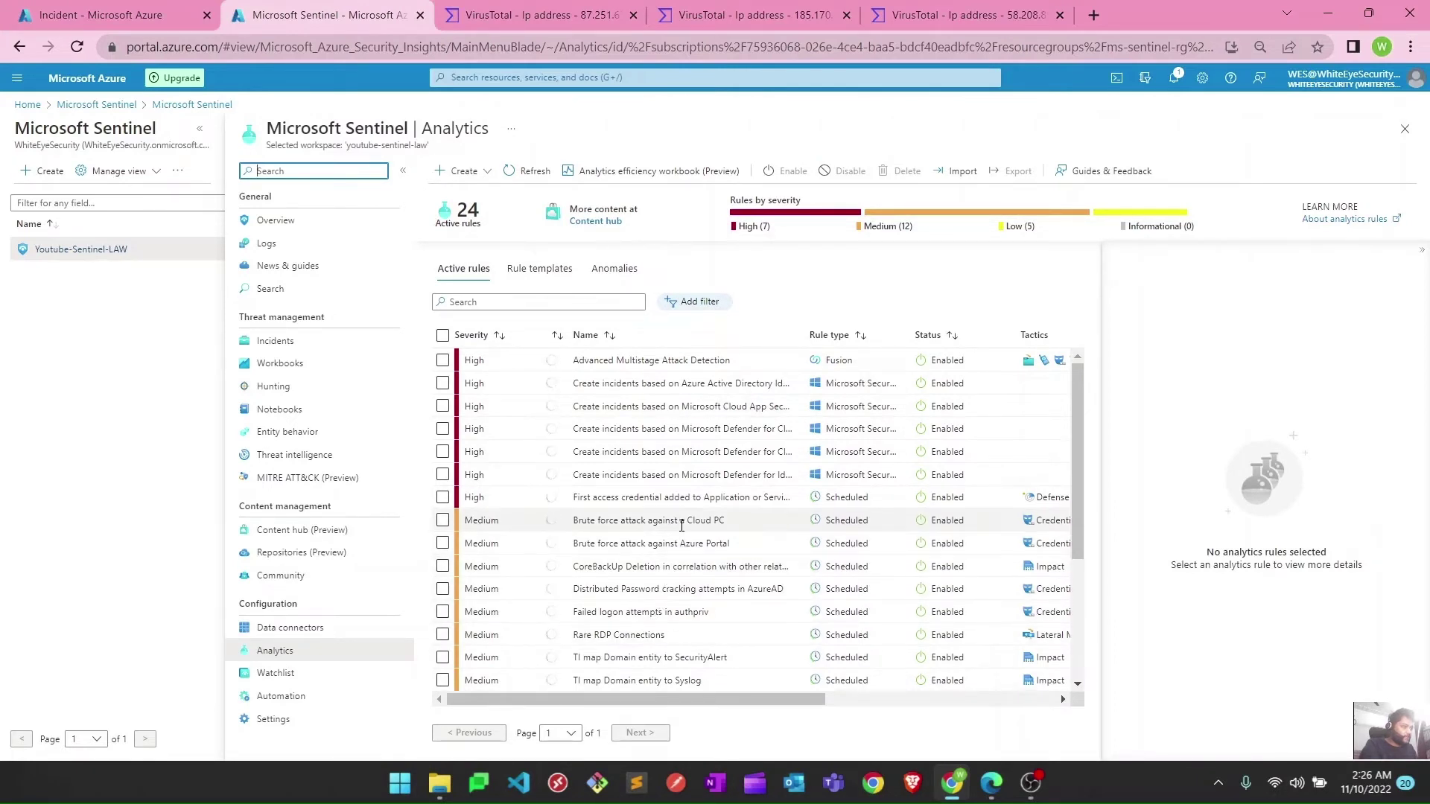
drag(572, 525, 741, 526)
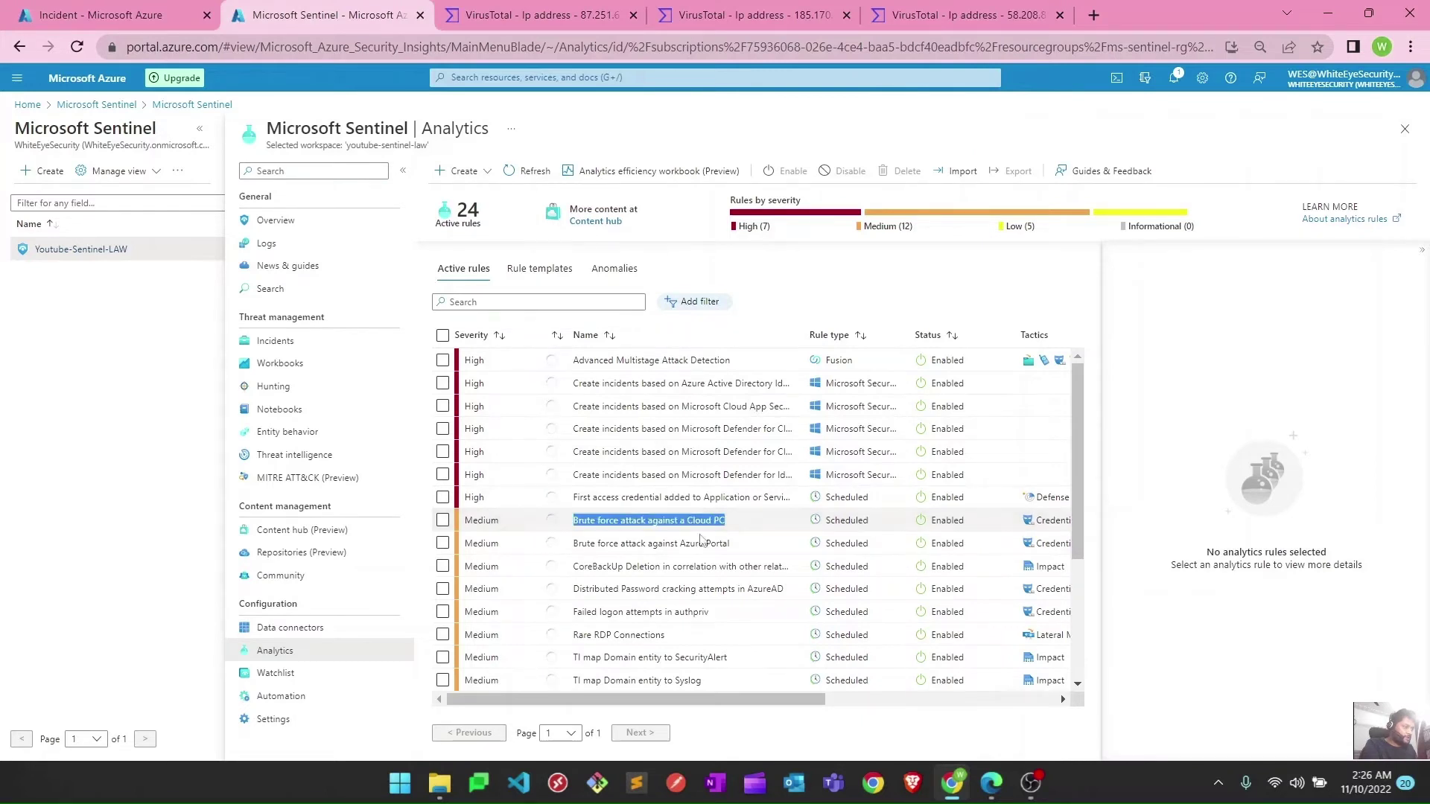
click(442, 520)
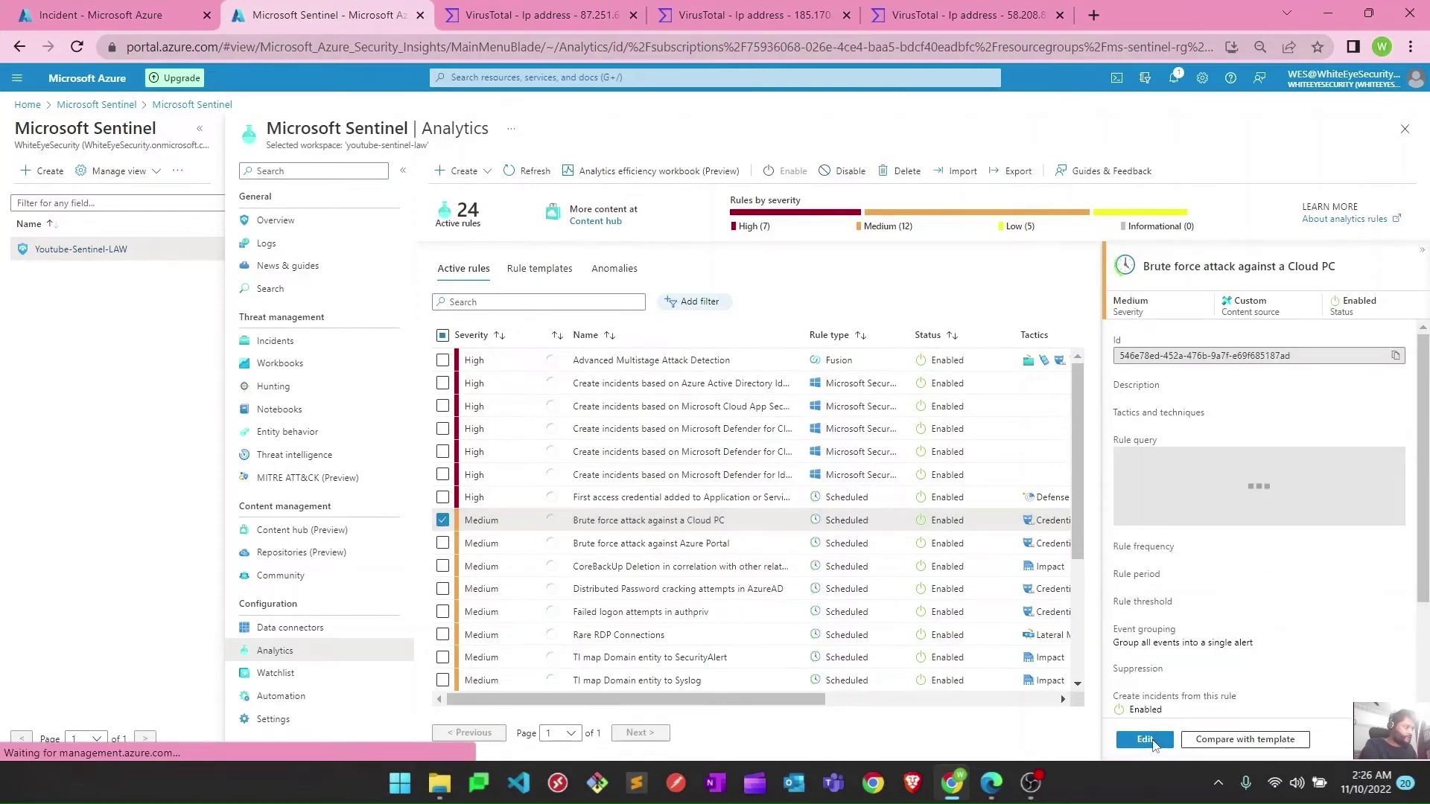
click(1145, 740)
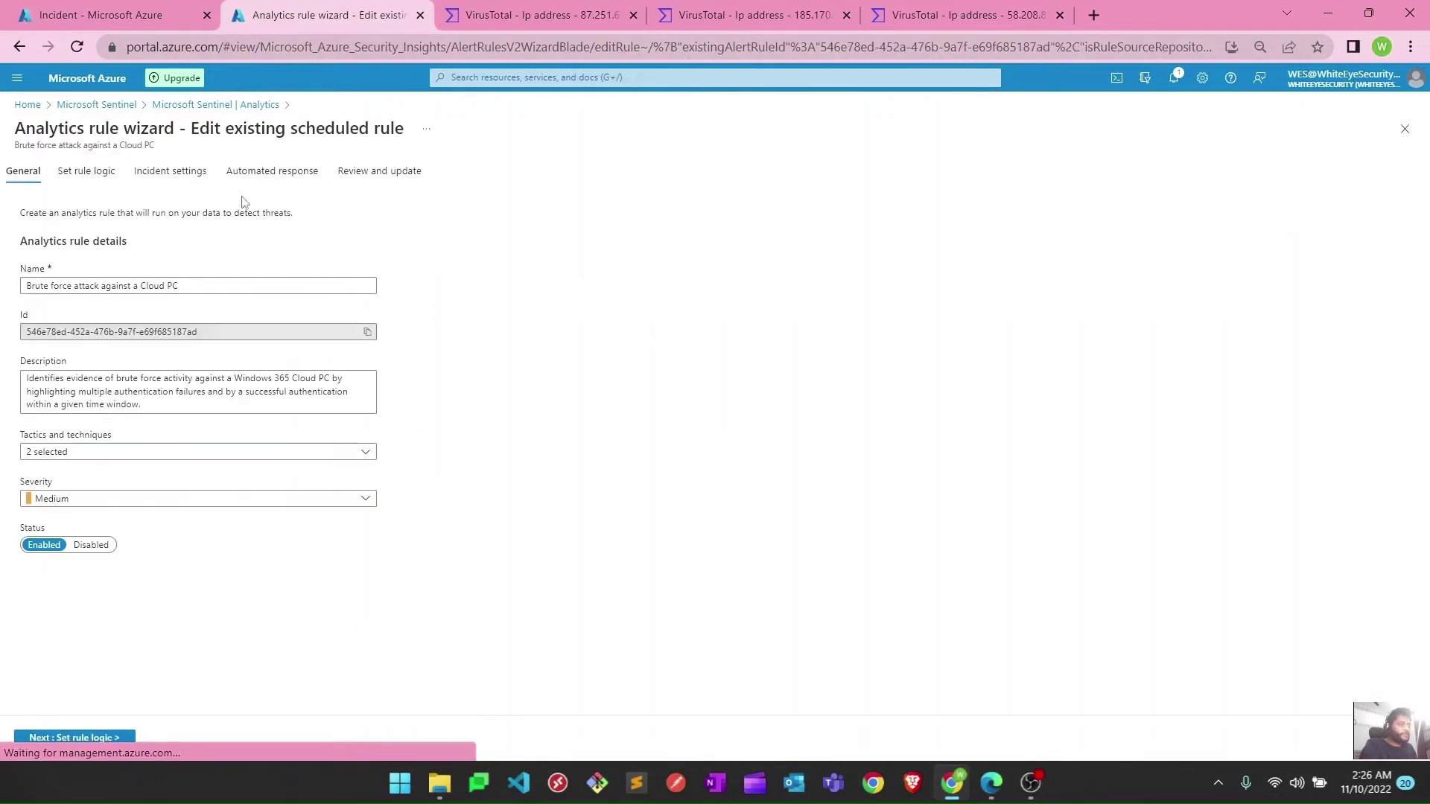
- Review the rule's Account and IP entity mapping under Set rule logic against incident 141's entities
click(87, 171)
scroll(191, 485, down, 1)
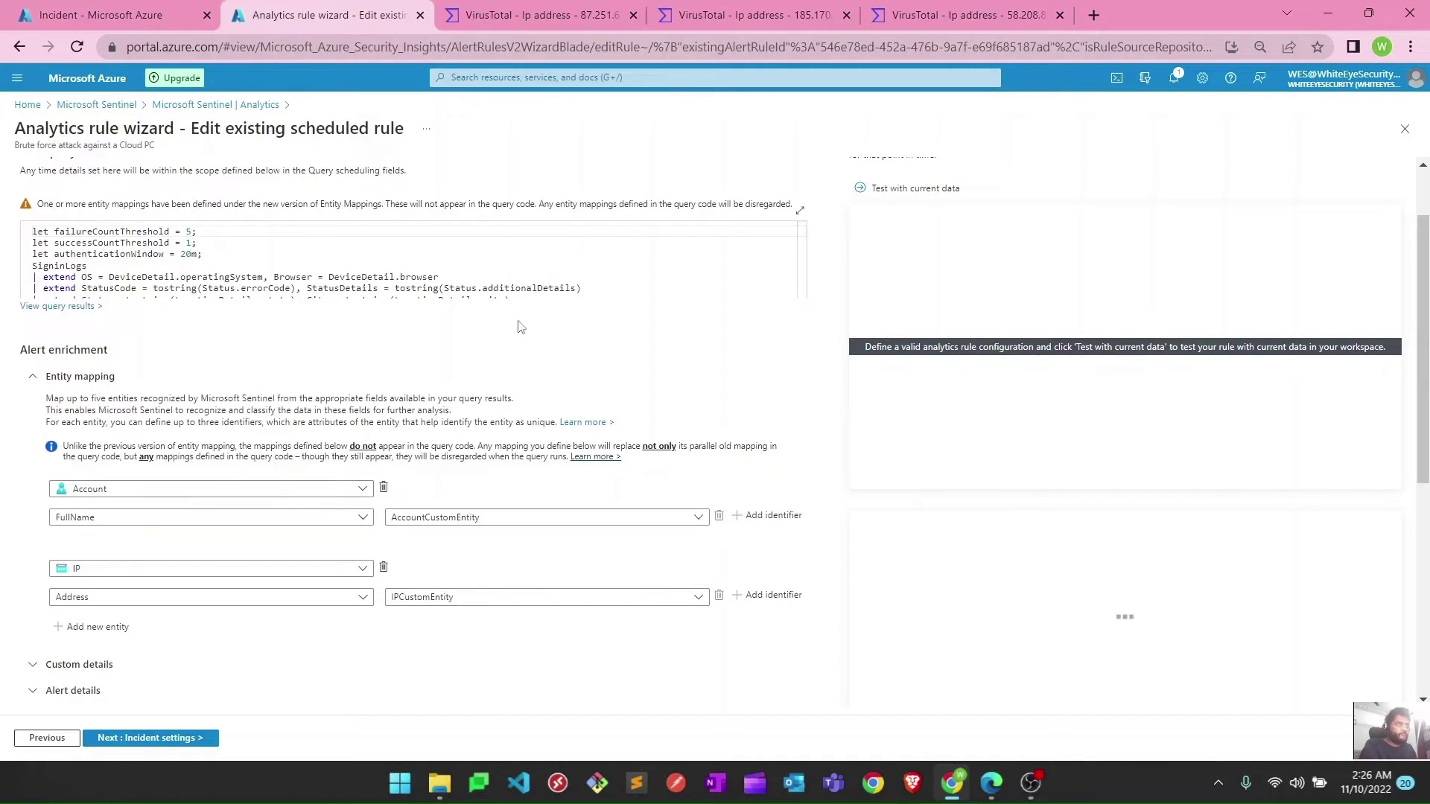
click(93, 16)
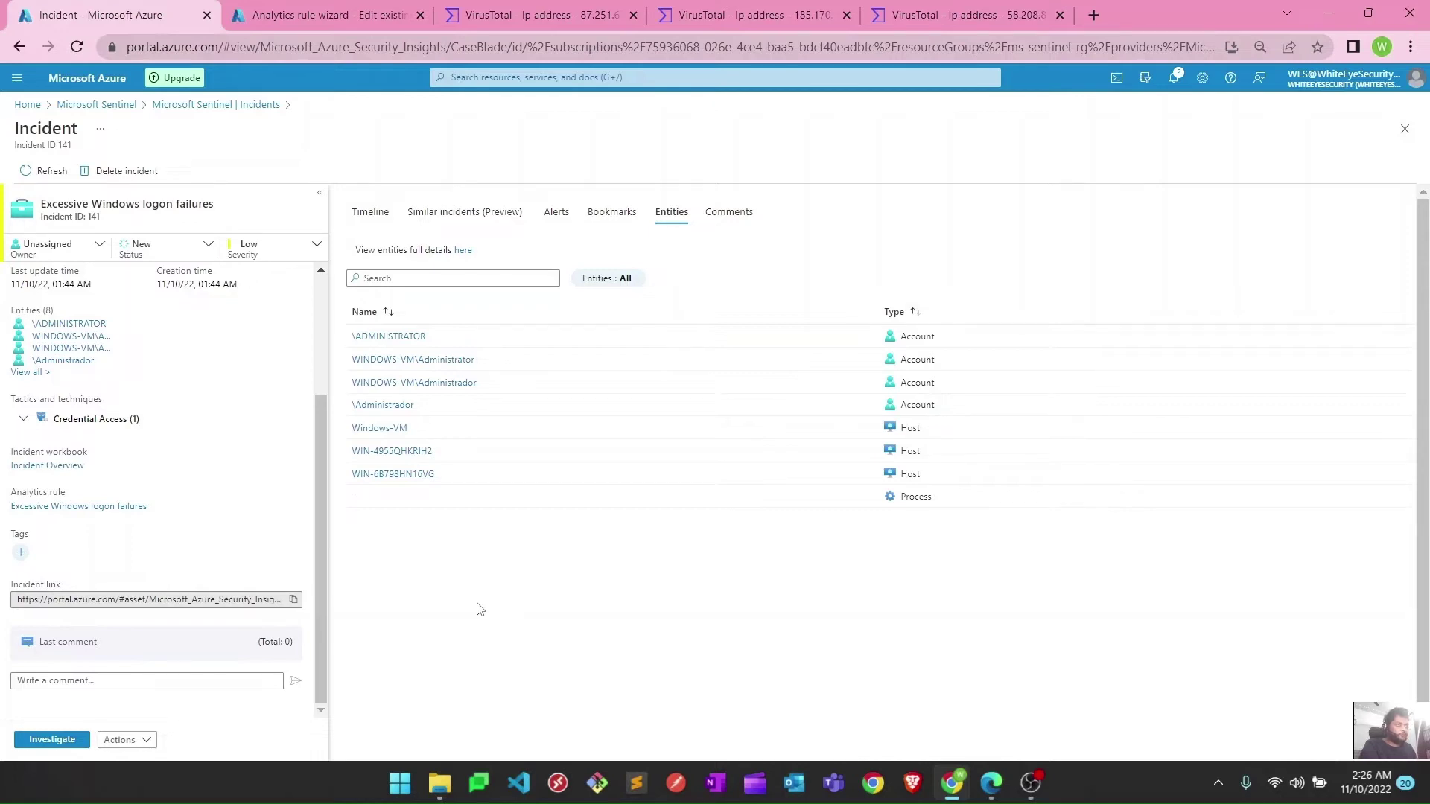
key(ctrl+Tab)
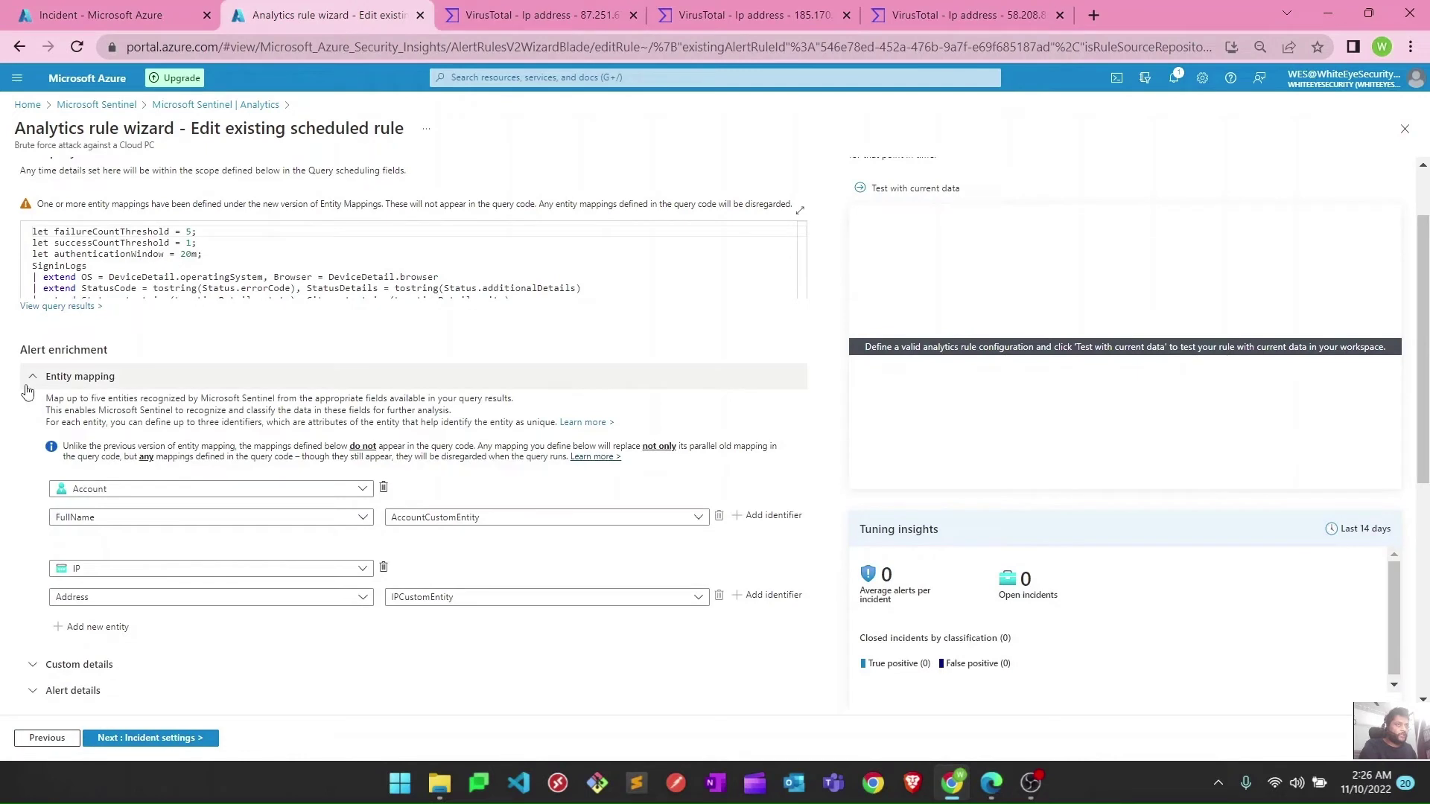
drag(12, 145, 170, 149)
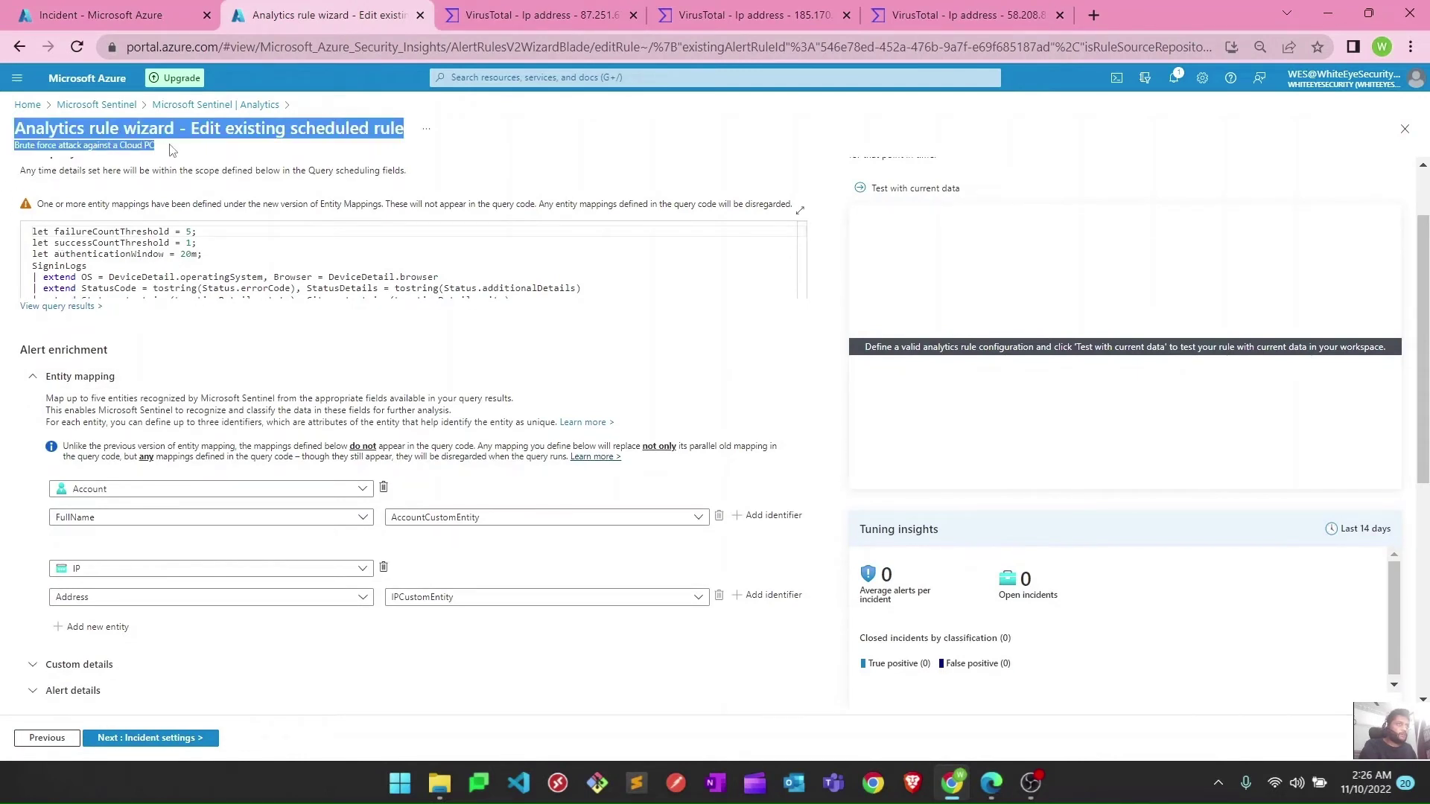
click(170, 150)
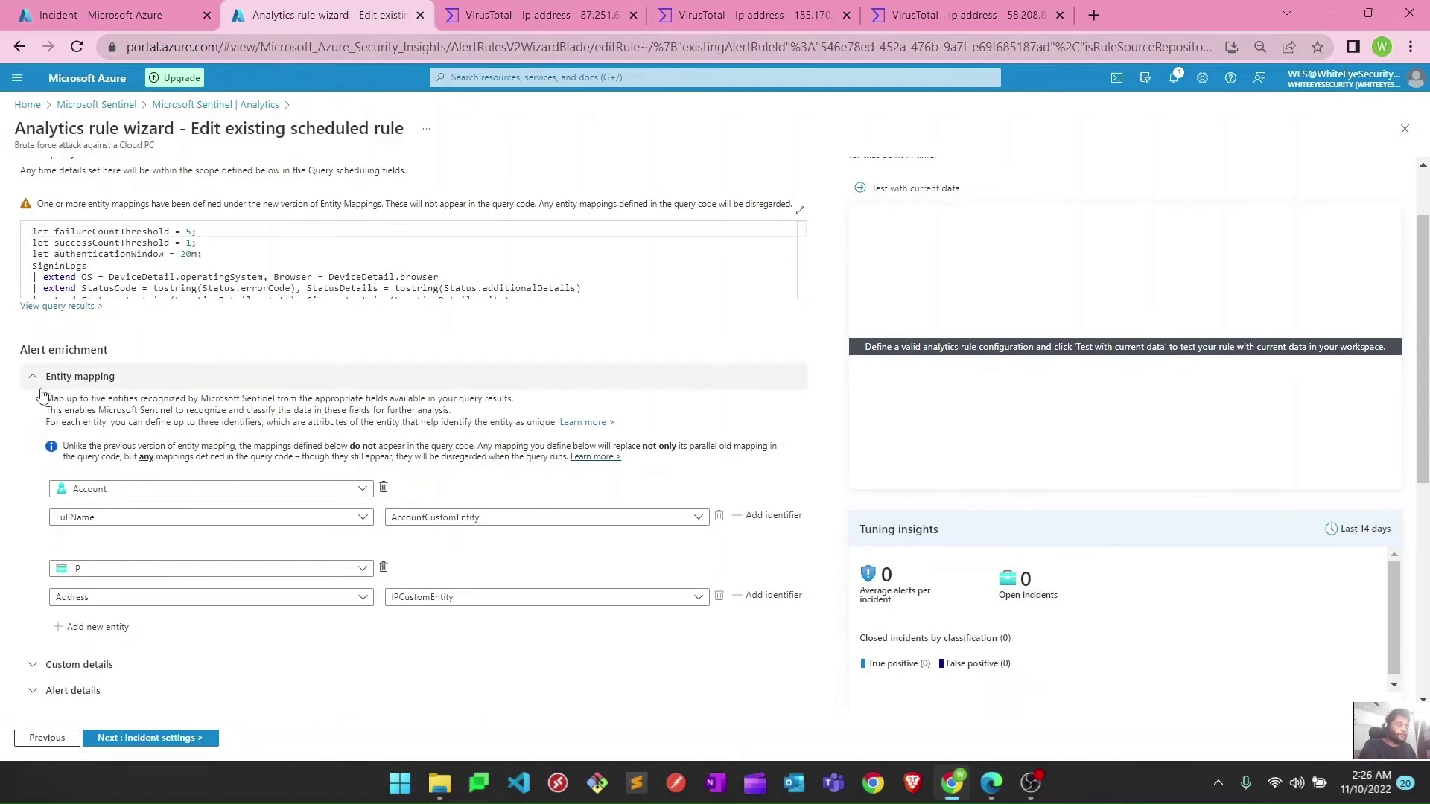
- Keep comparing the rule's entity mapping with incident 141's entities, ending on the entity list
click(100, 24)
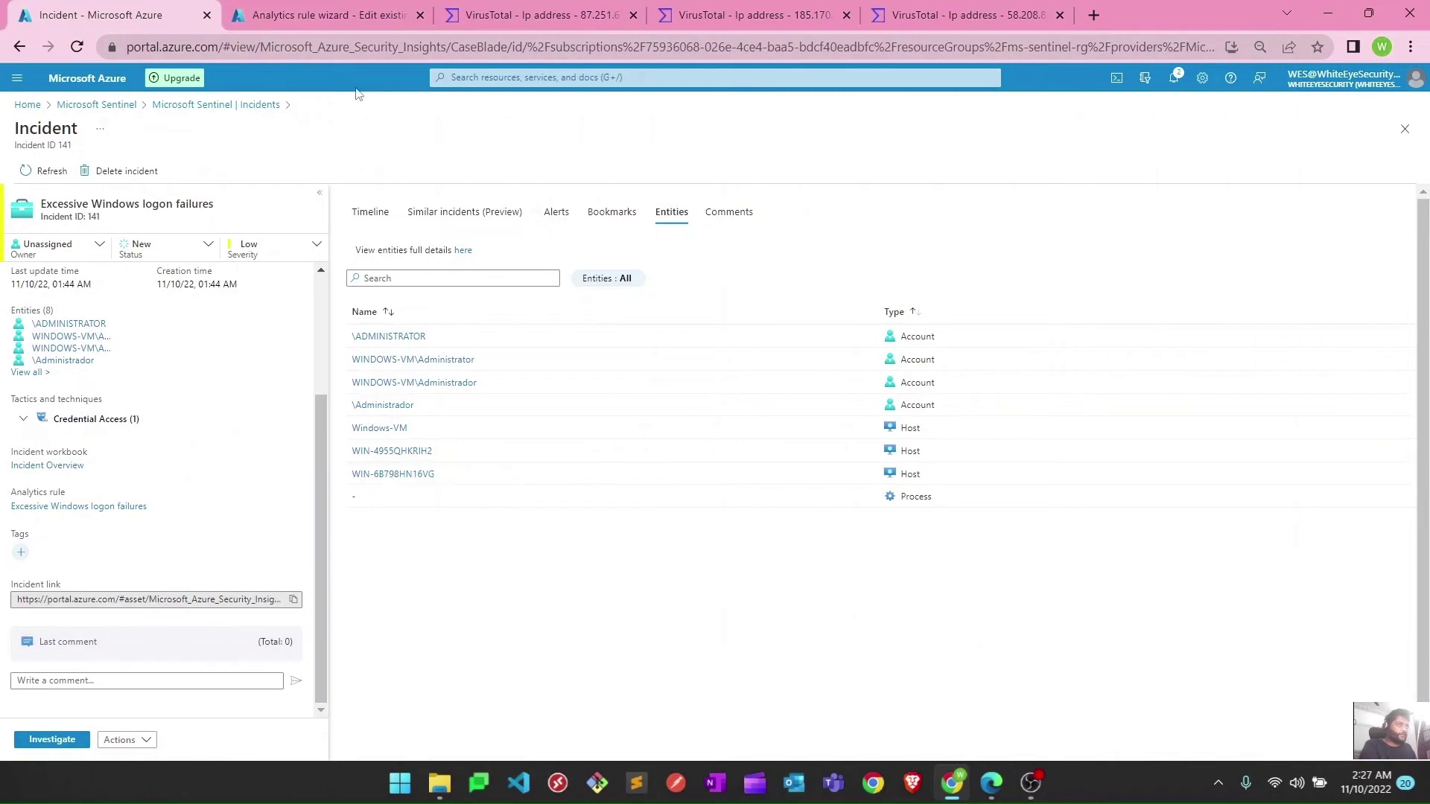
click(340, 12)
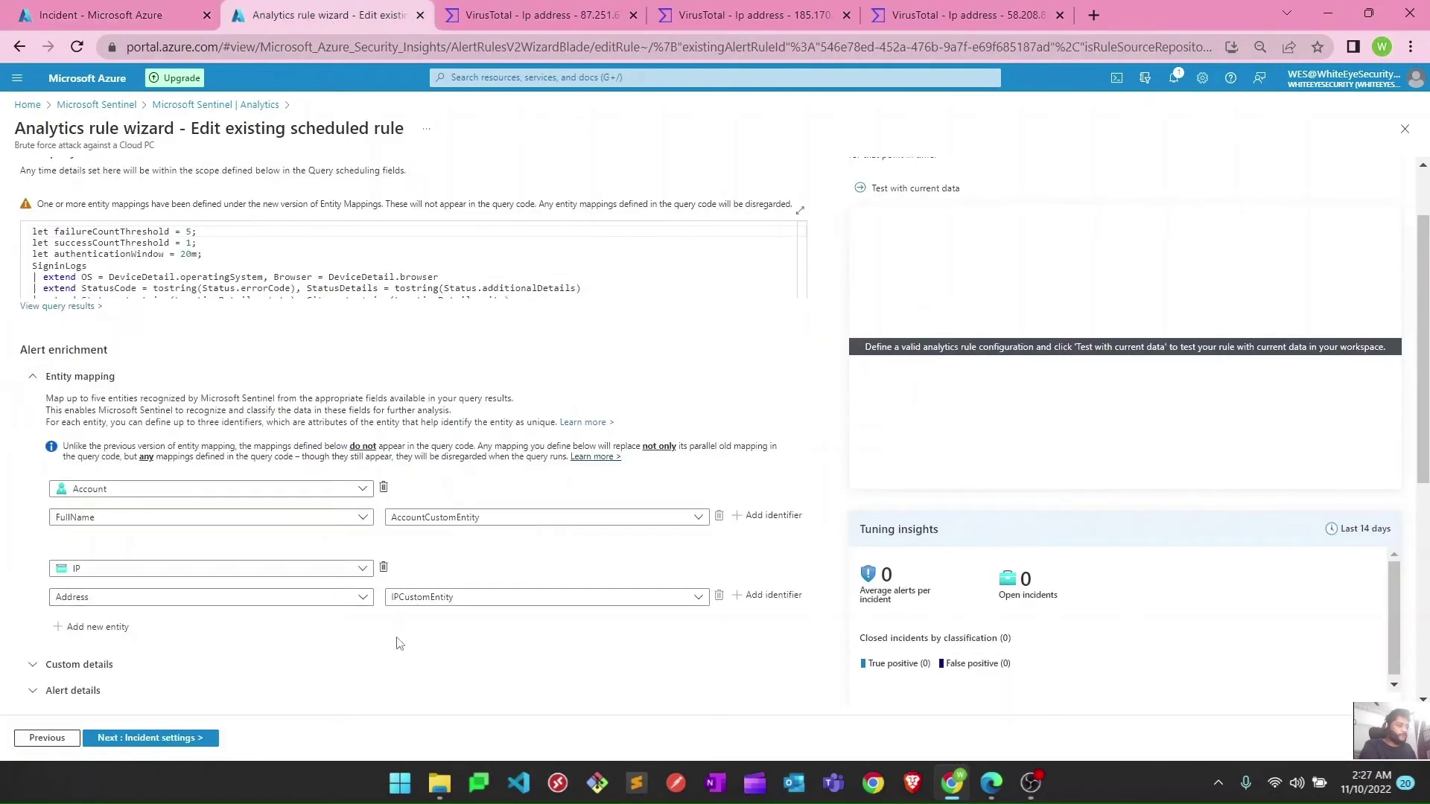
scroll(397, 644, down, 2)
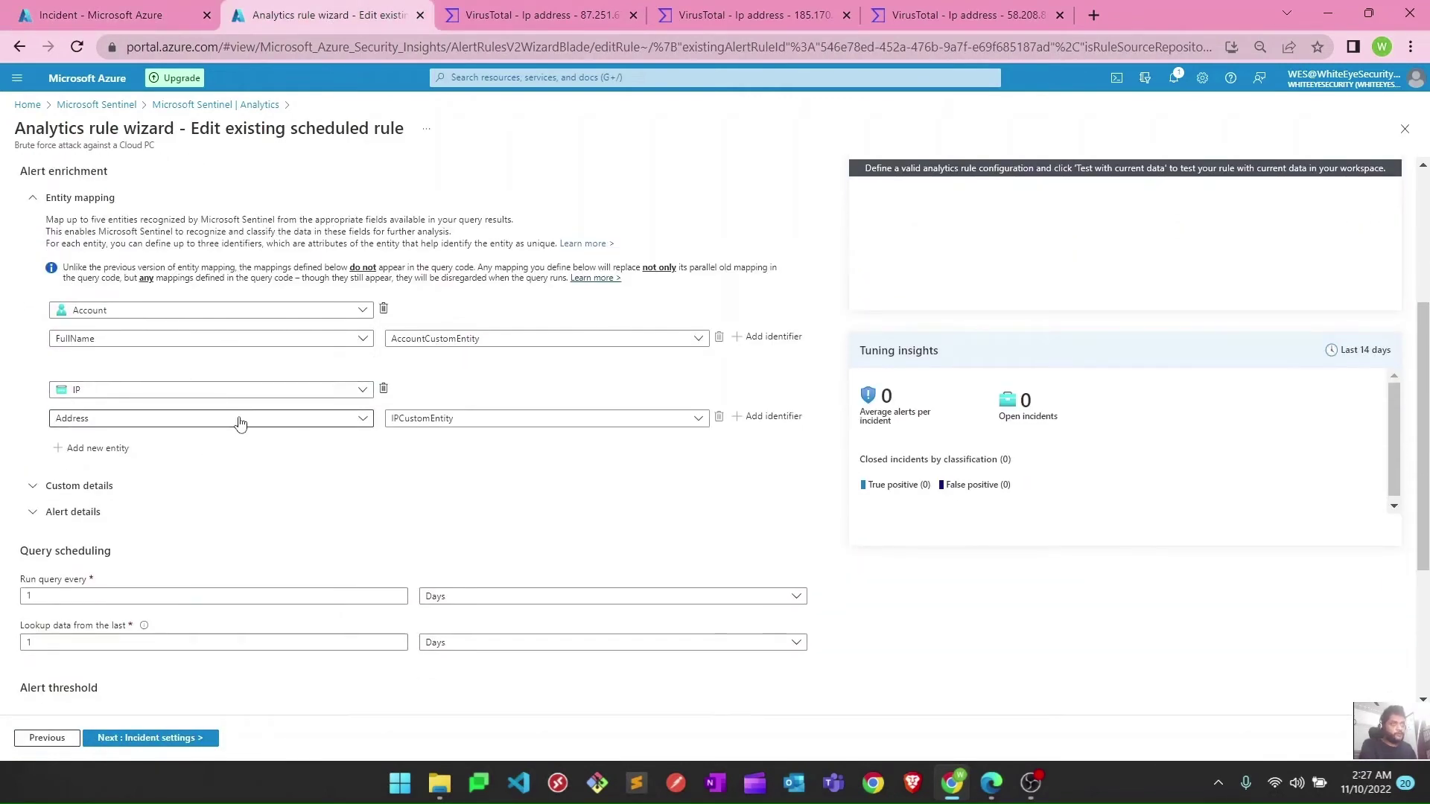
click(119, 23)
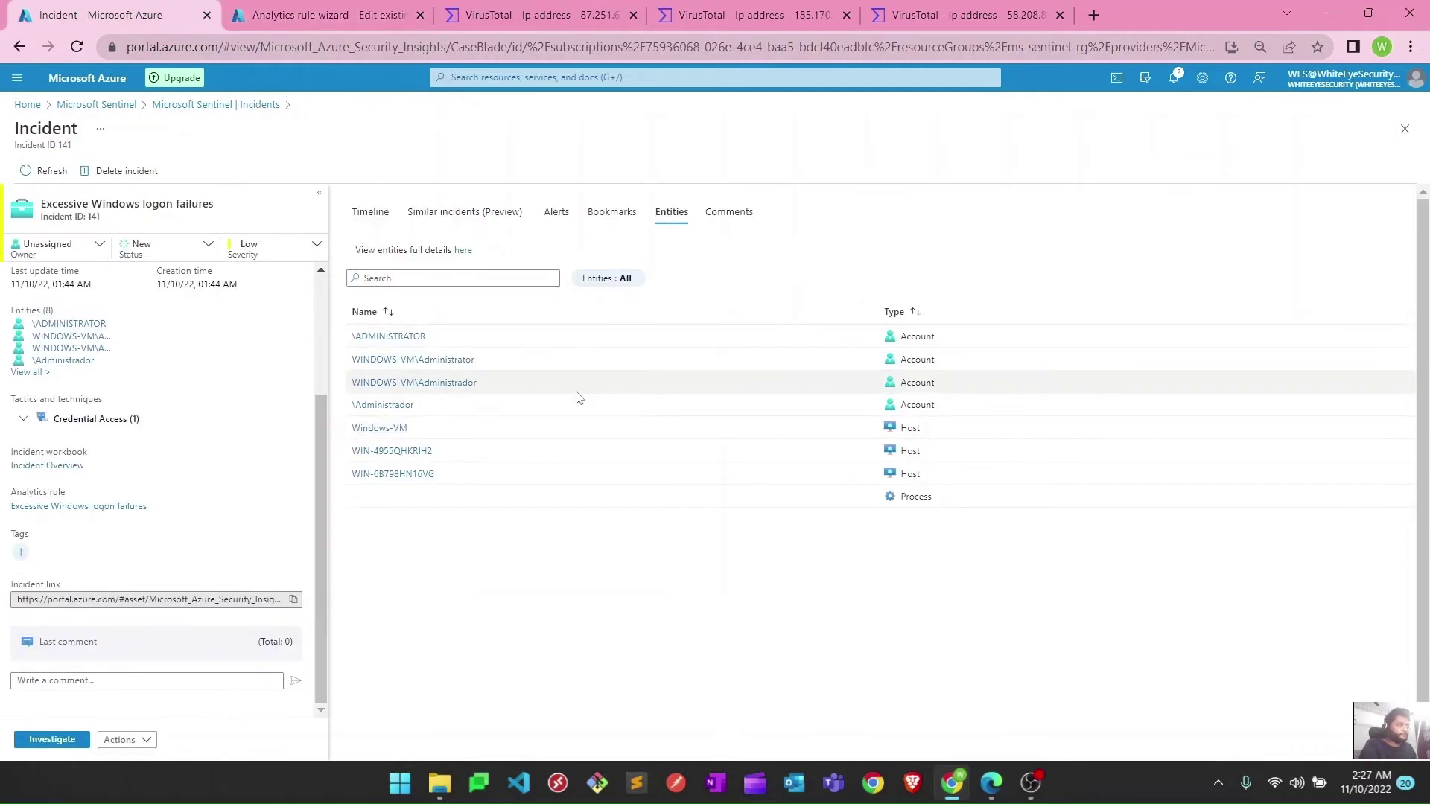
click(307, 13)
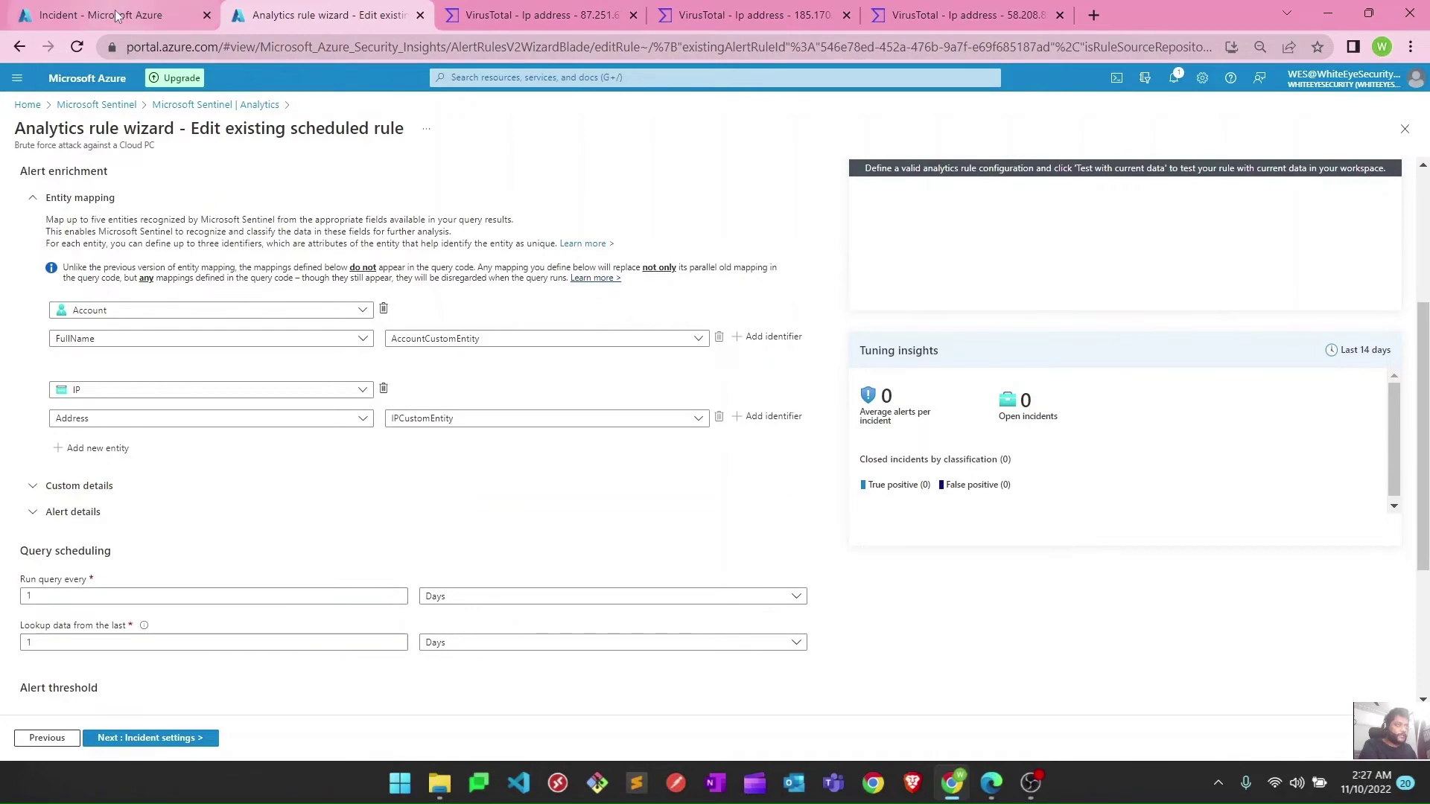
click(178, 15)
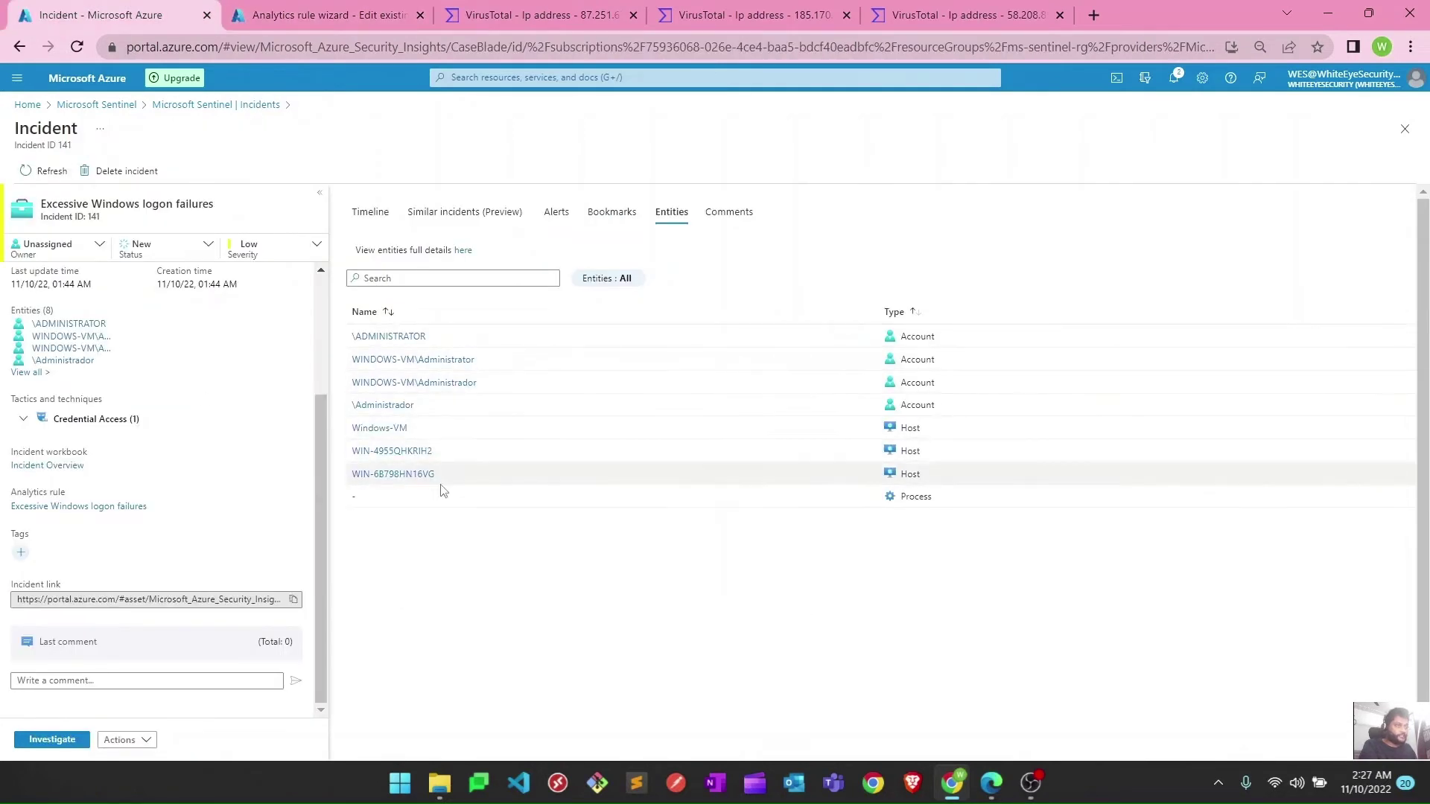
click(302, 16)
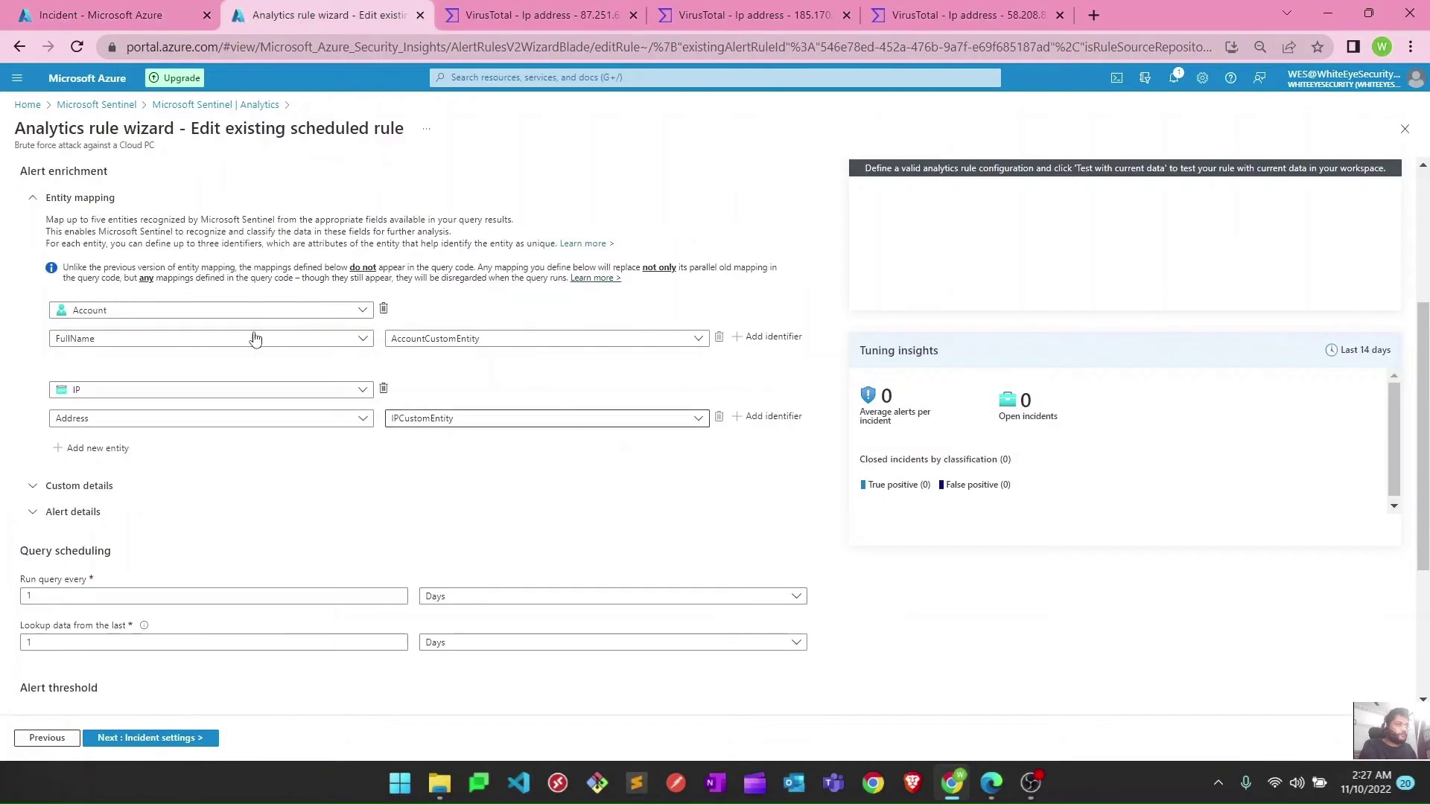
click(153, 20)
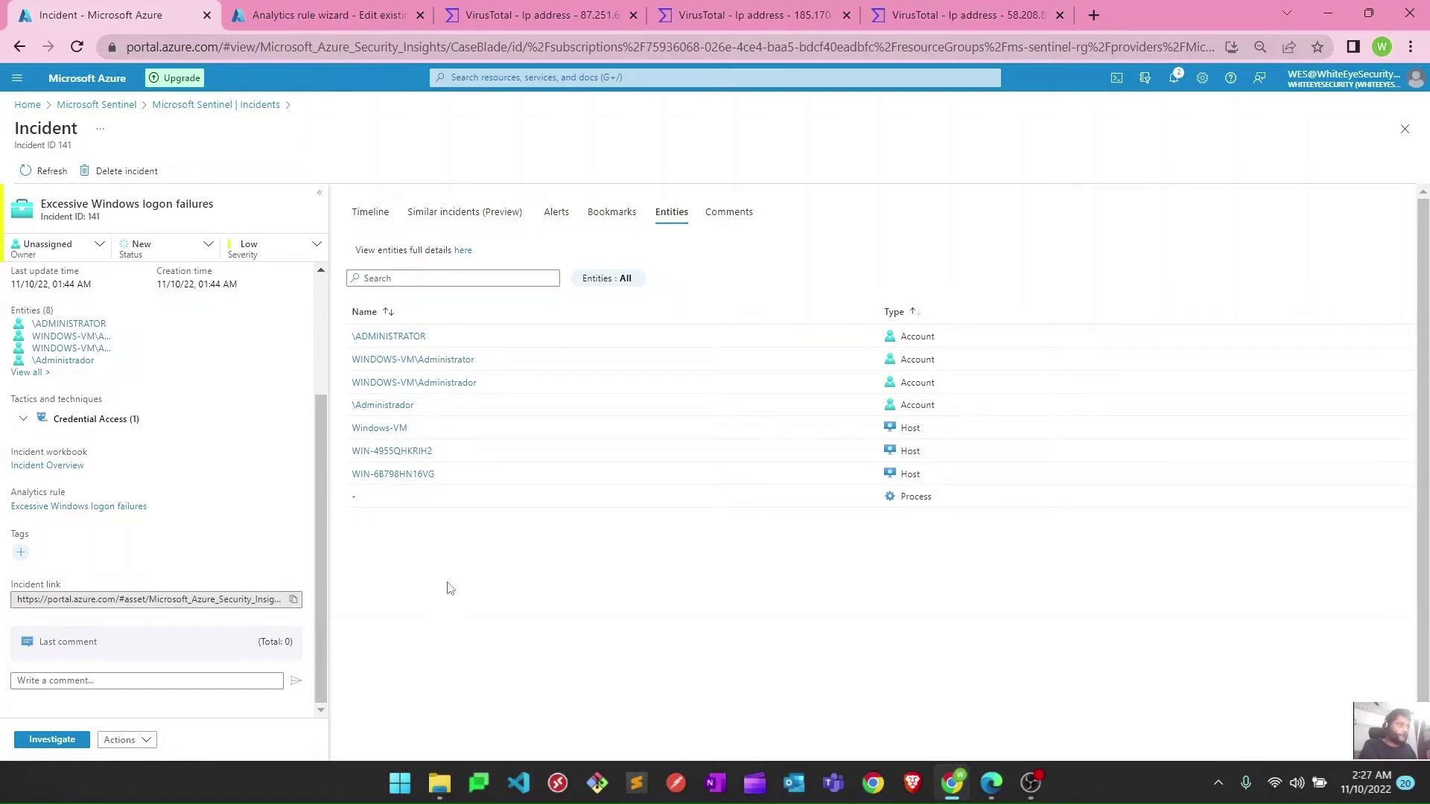
- Back on the Incidents list, select incident 140, Failed logon attempts in authpriv, and open its full page
click(176, 111)
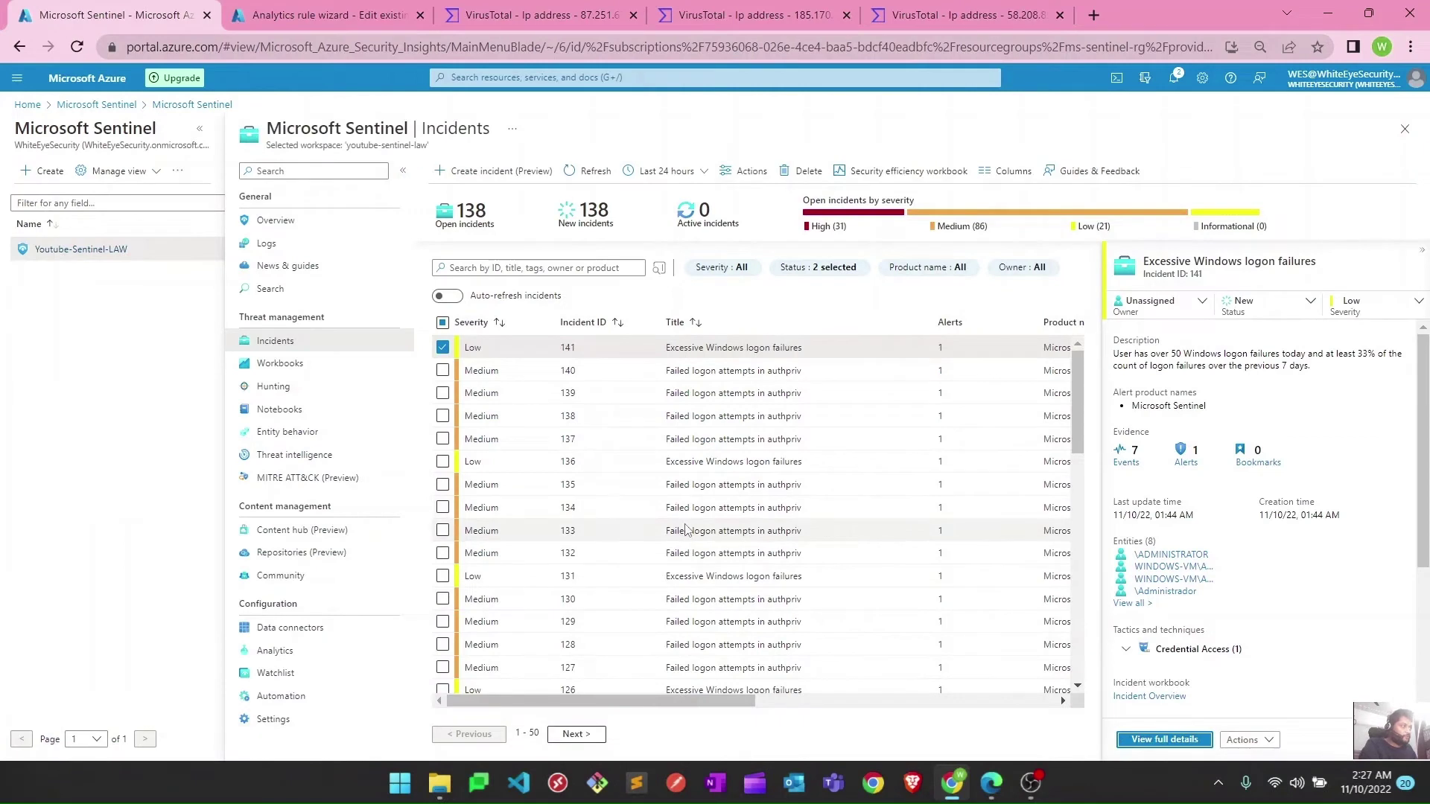
click(442, 347)
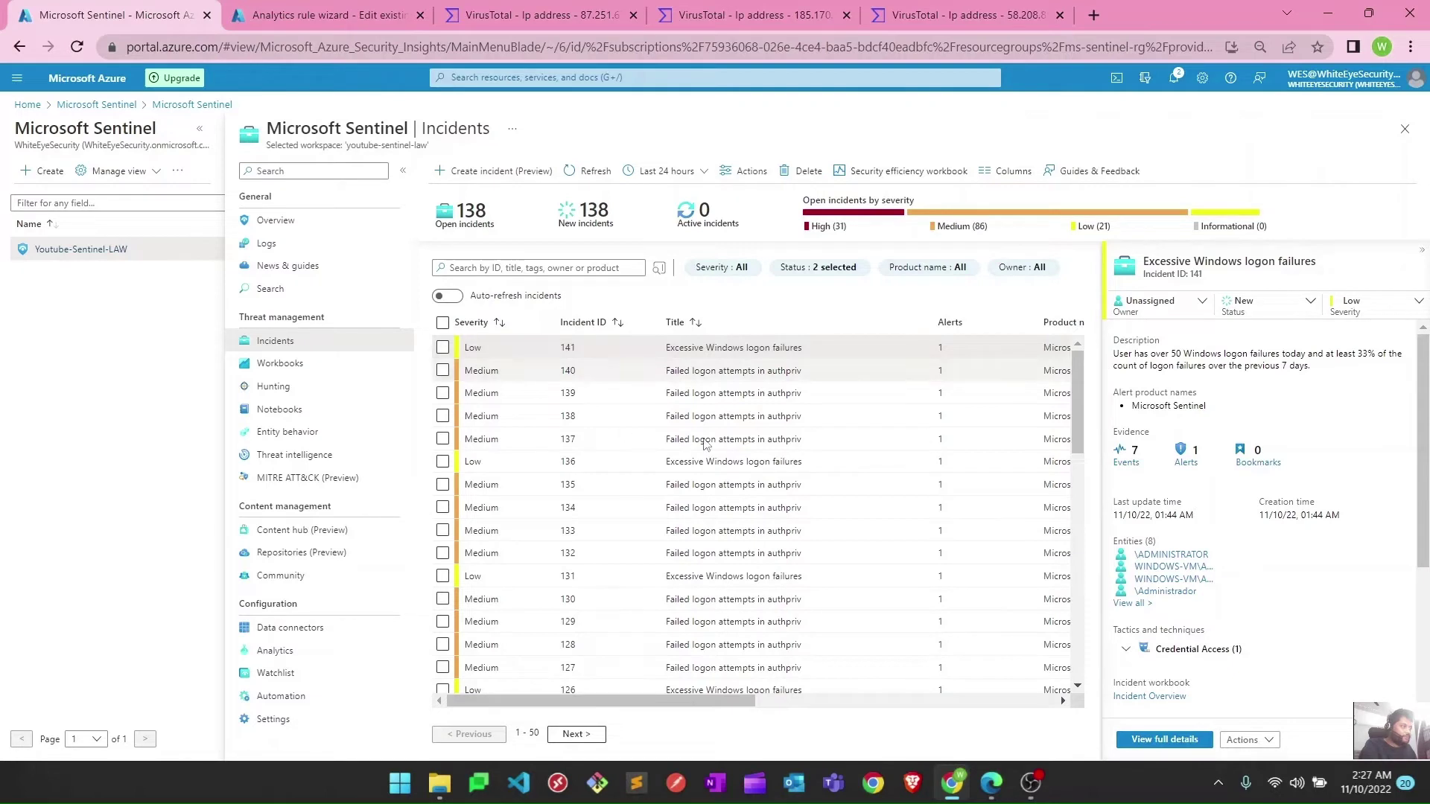
key(Down)
drag(665, 372, 810, 378)
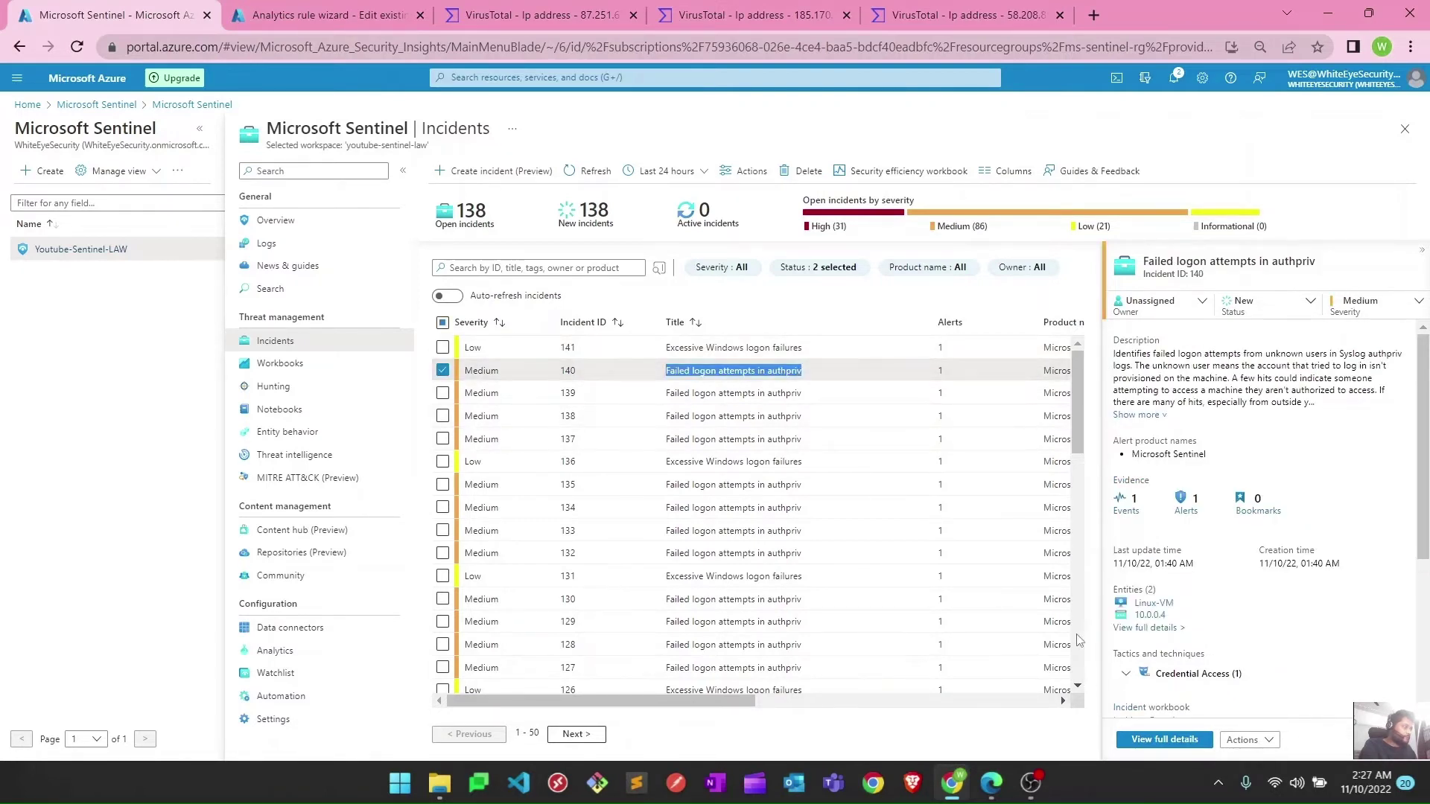
click(768, 373)
drag(769, 375, 820, 380)
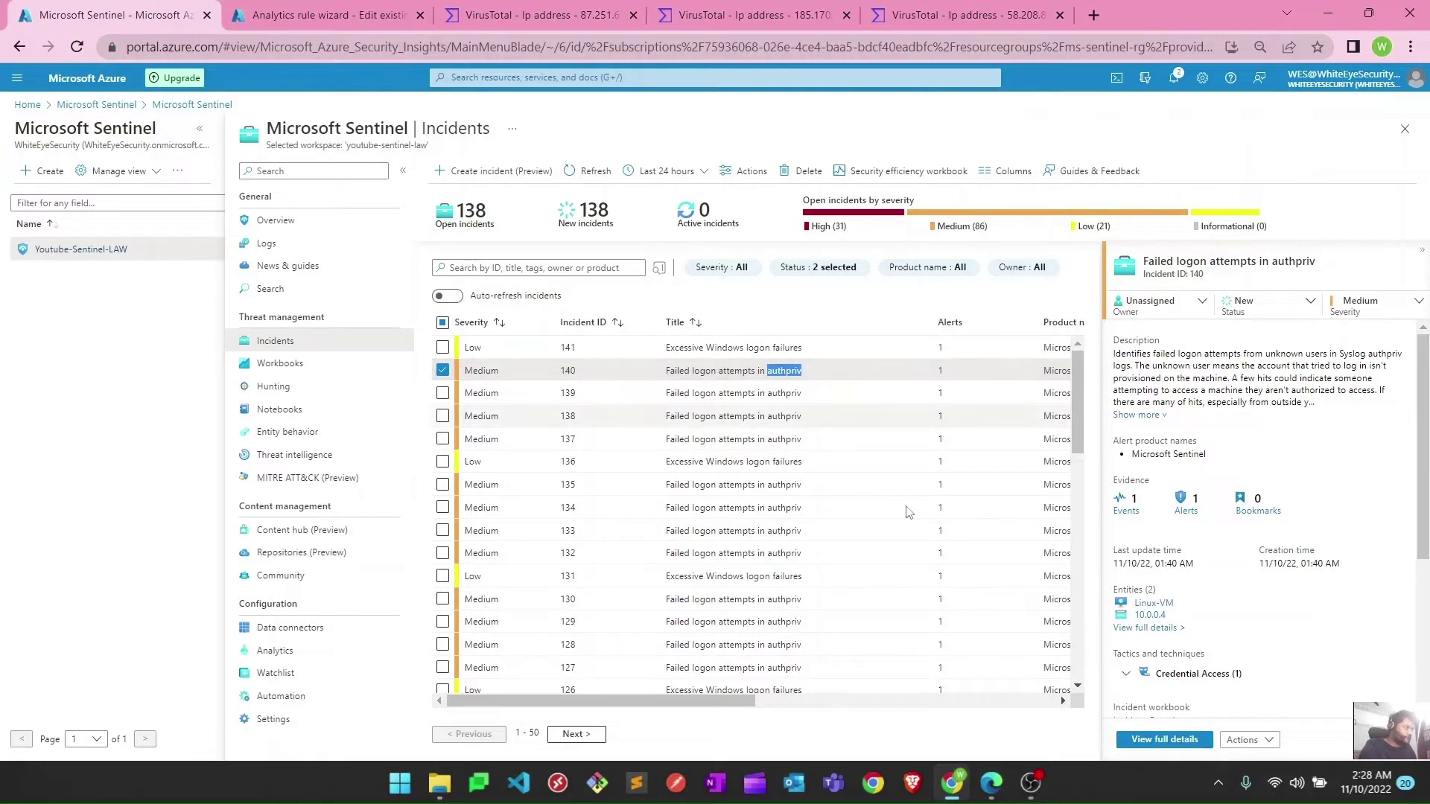
click(1164, 739)
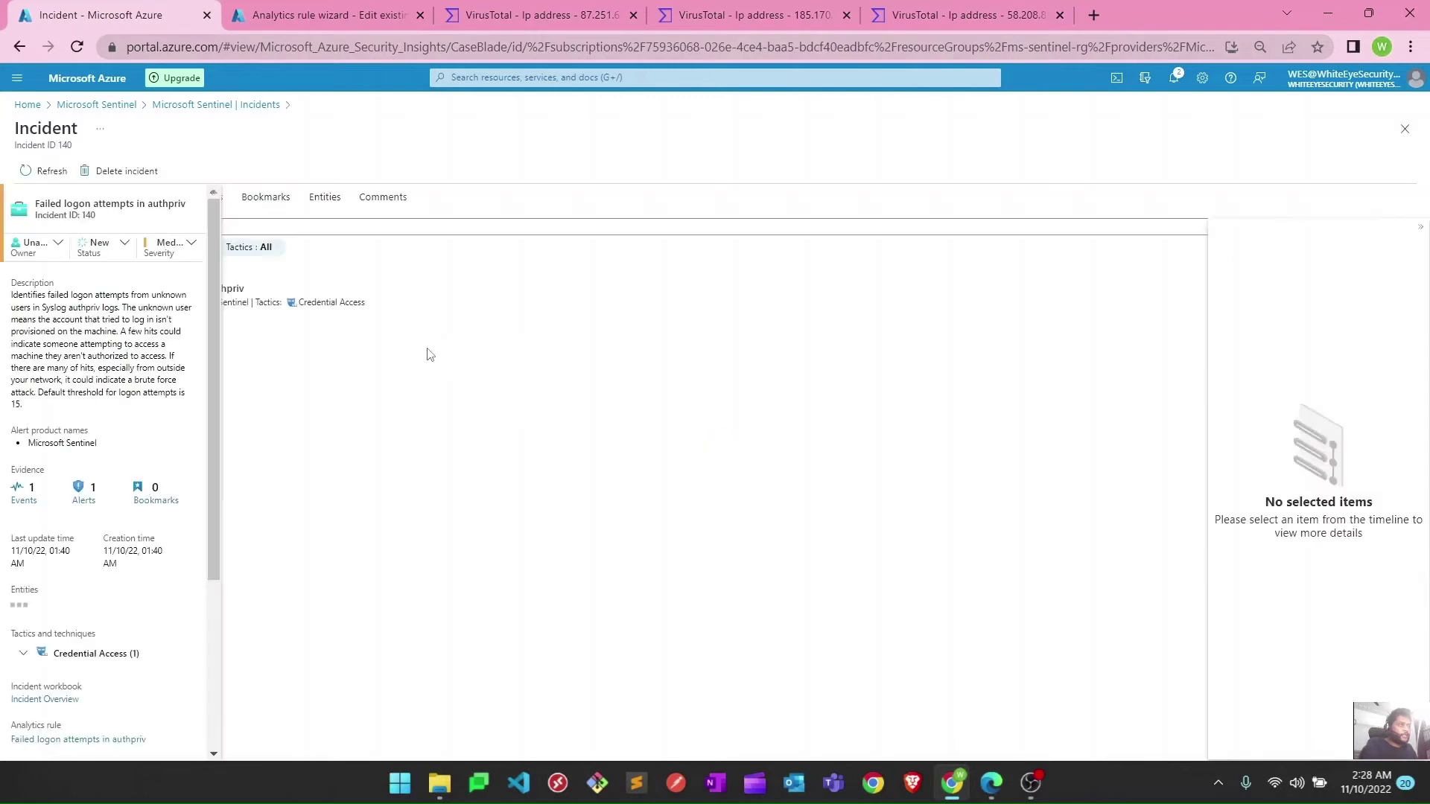
scroll(149, 596, down, 5)
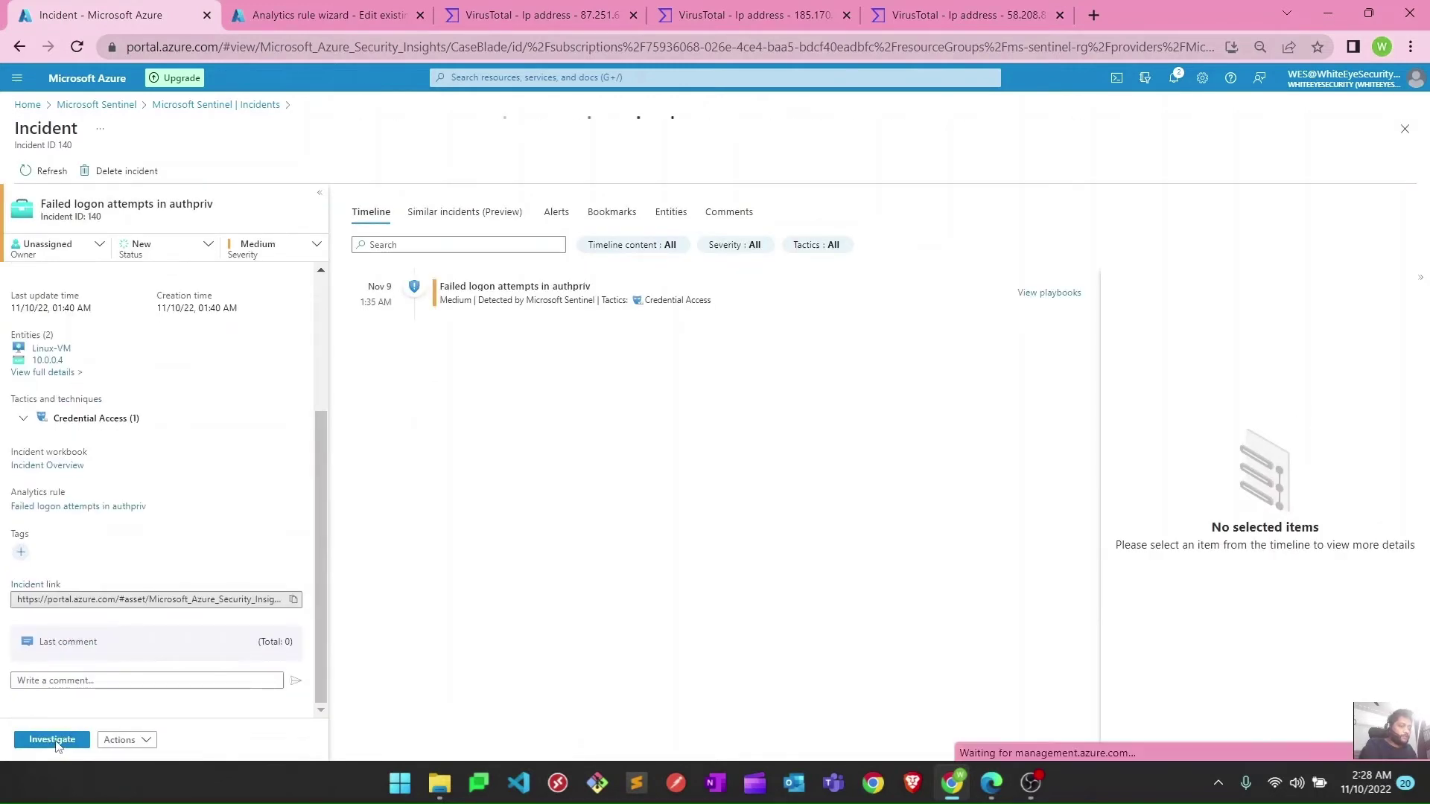
- Open incident 140's investigation graph, arrange its nodes, and browse Linux-VM and 10.0.0.4 exploration queries
click(54, 741)
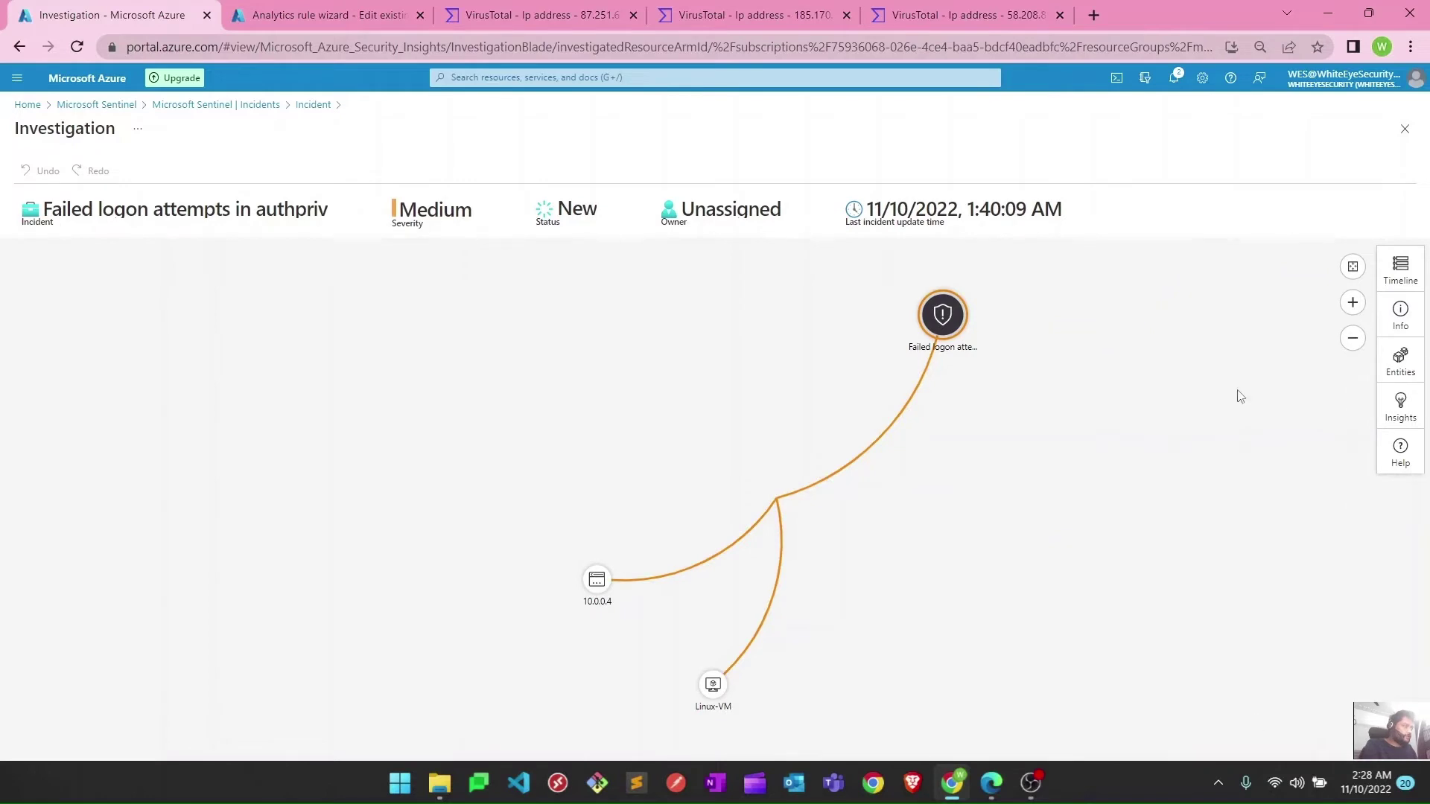
drag(940, 322, 188, 415)
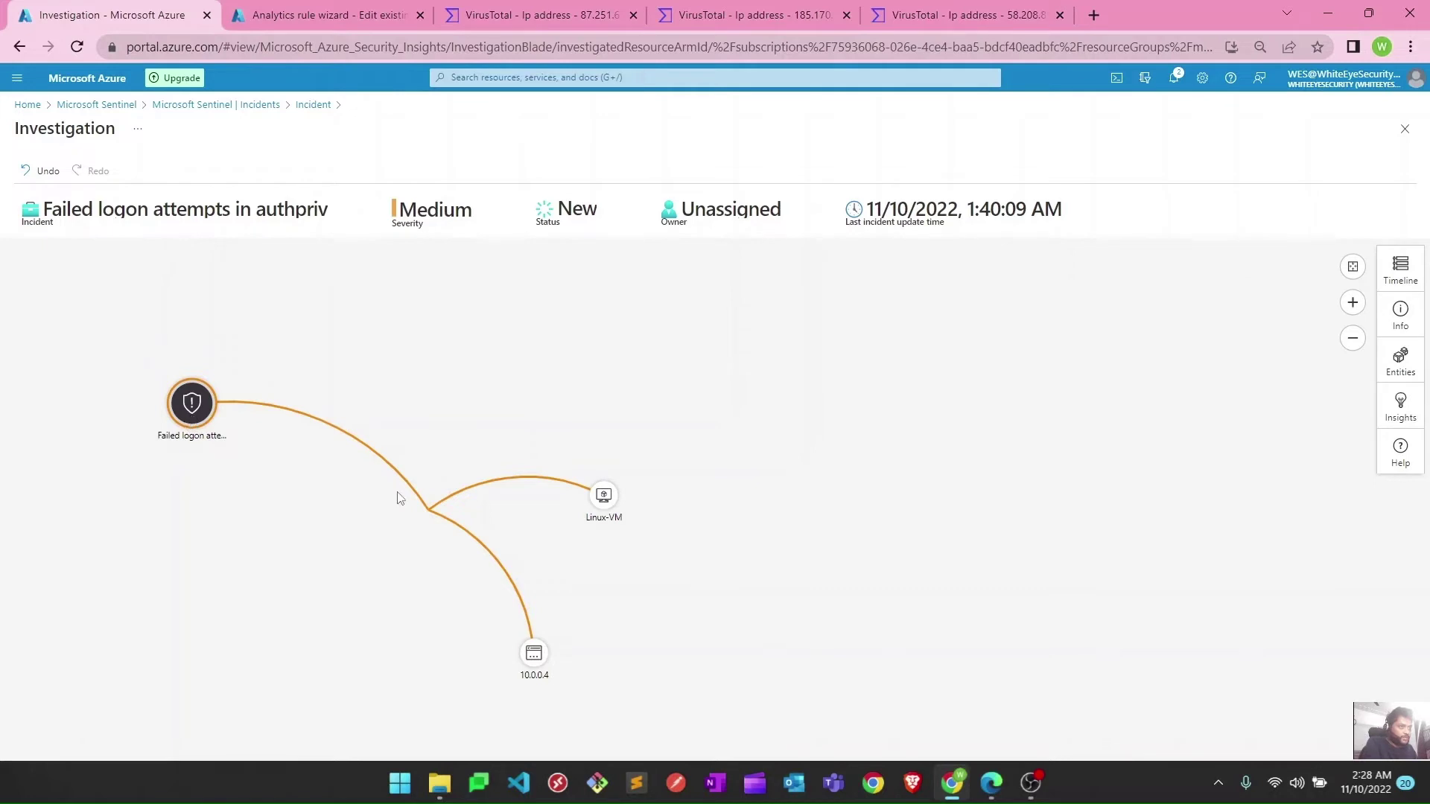
drag(590, 510, 441, 337)
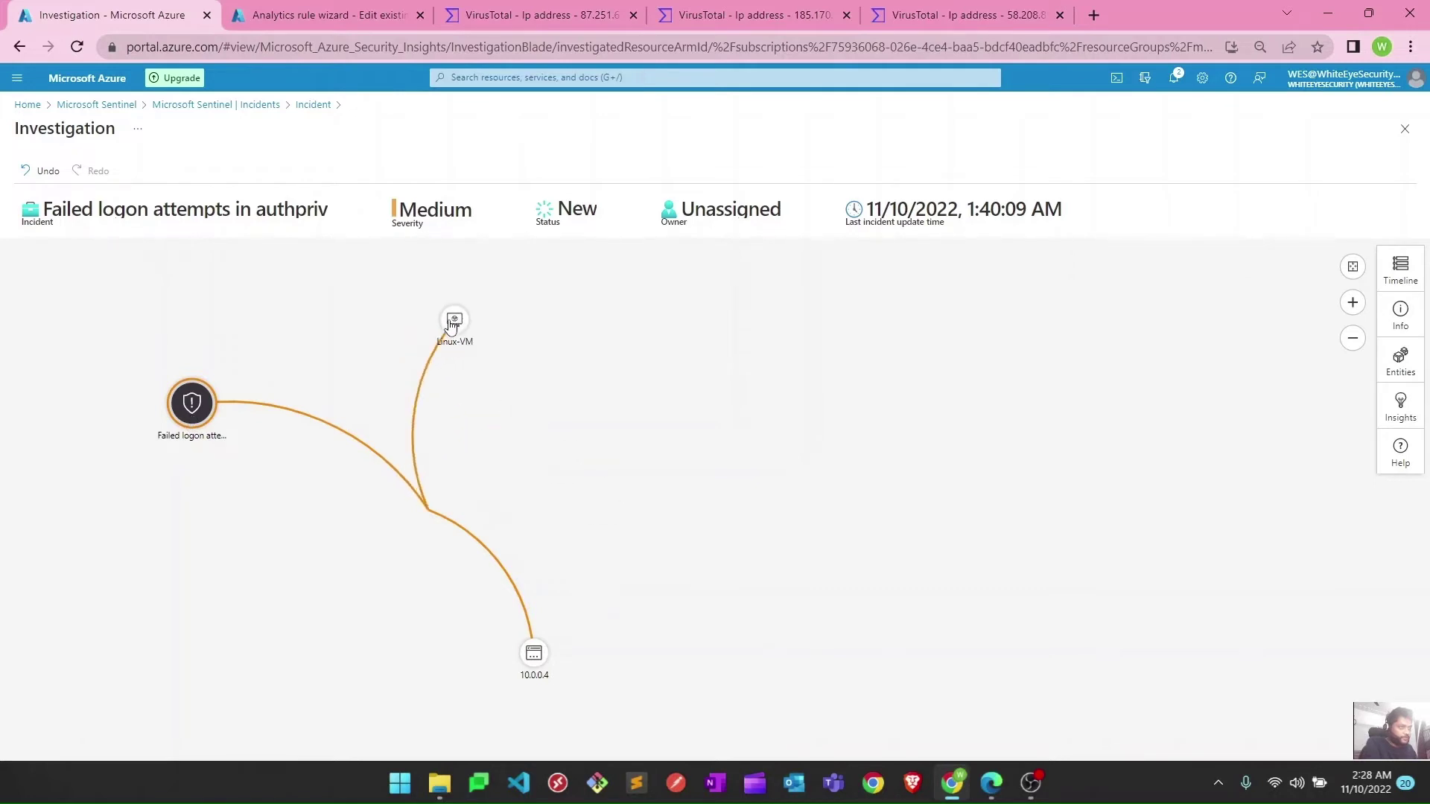
click(533, 653)
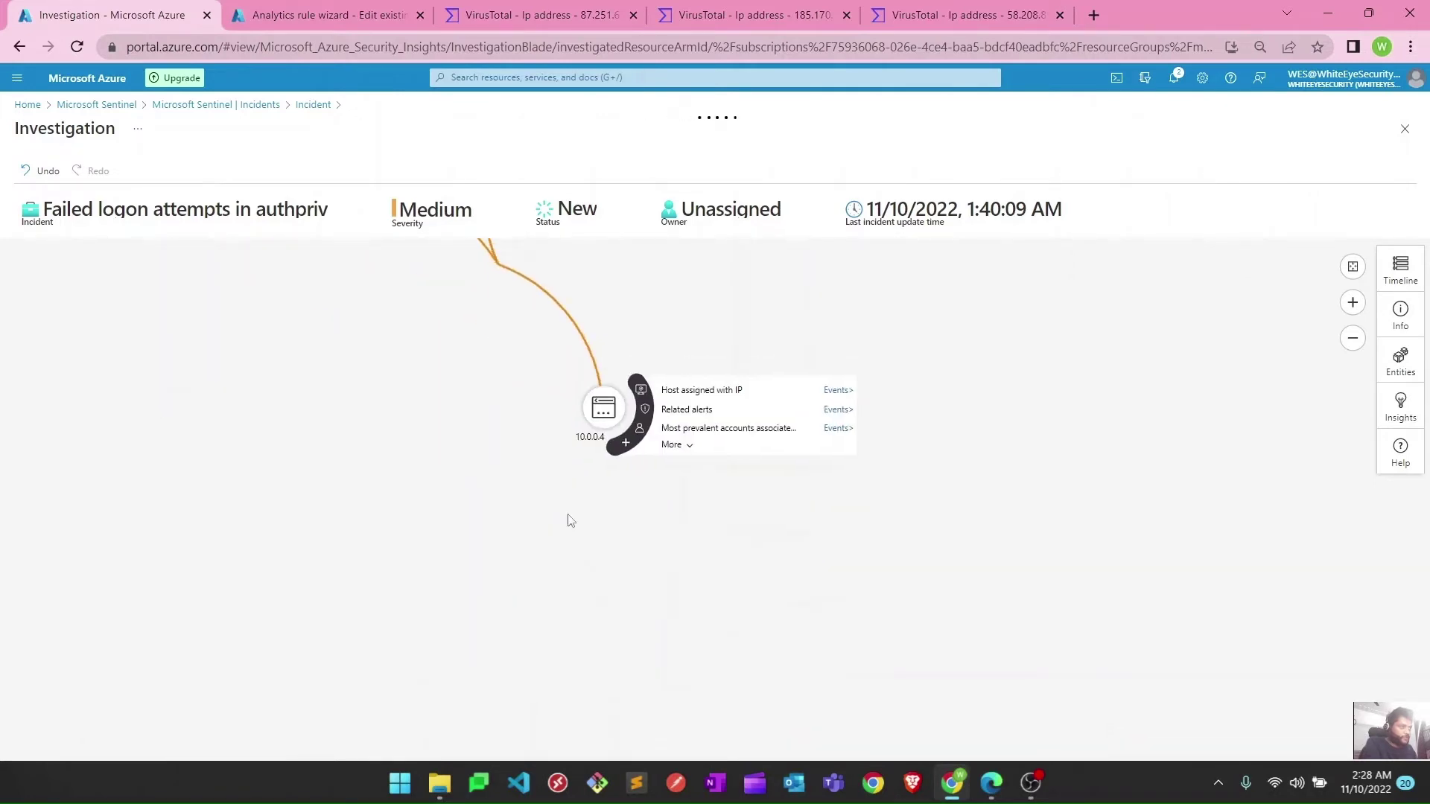
drag(550, 642, 680, 581)
click(551, 483)
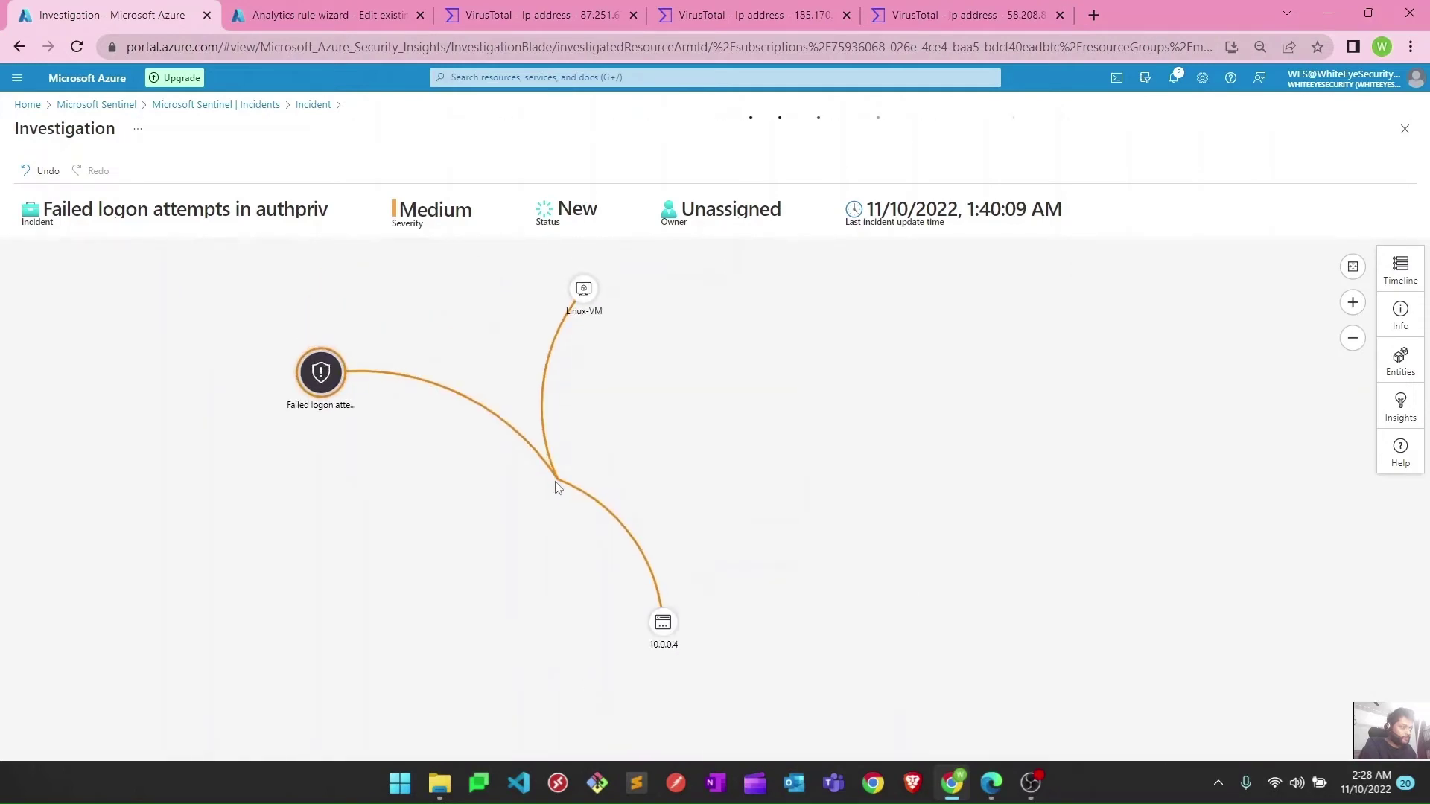
drag(562, 485, 380, 505)
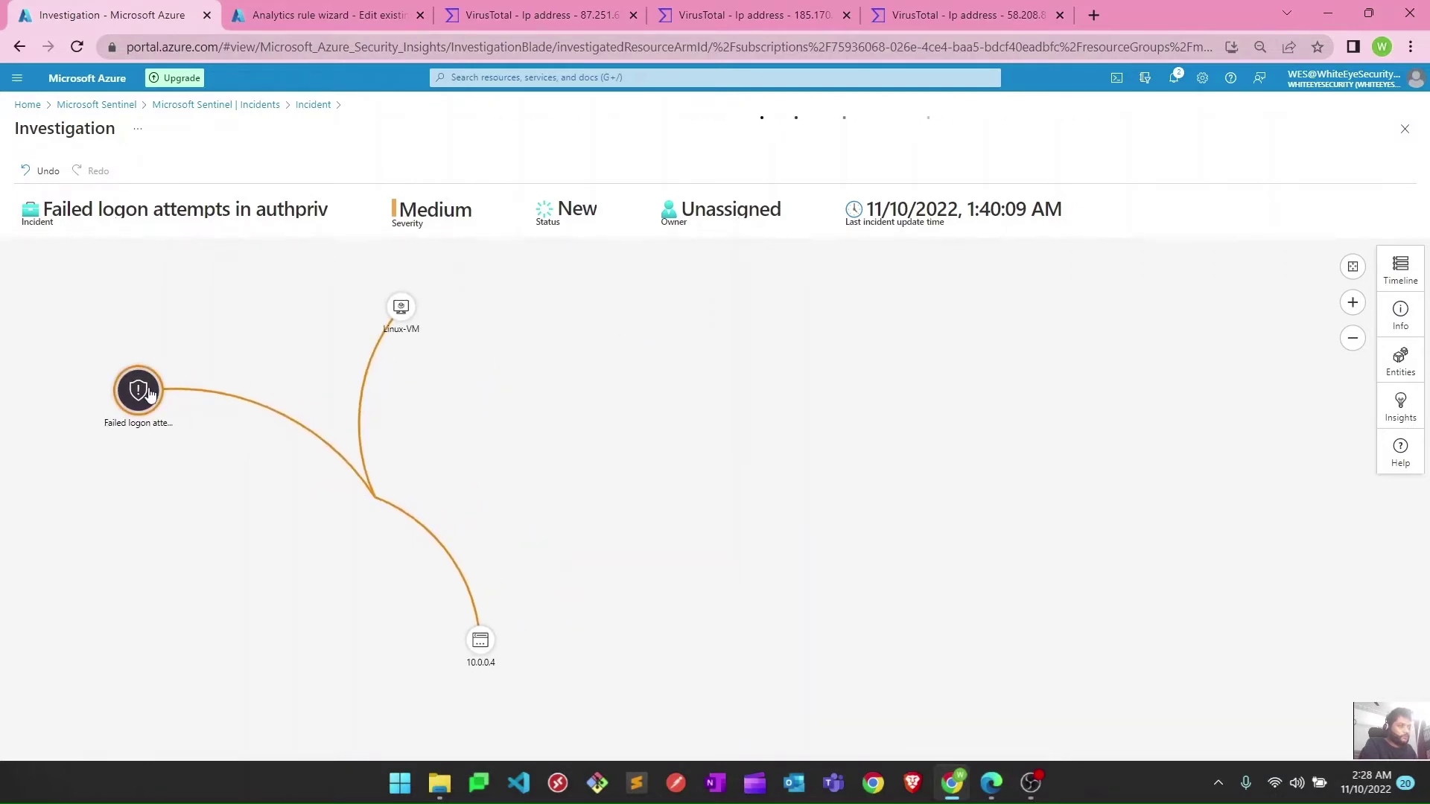
mouse_move(401, 307)
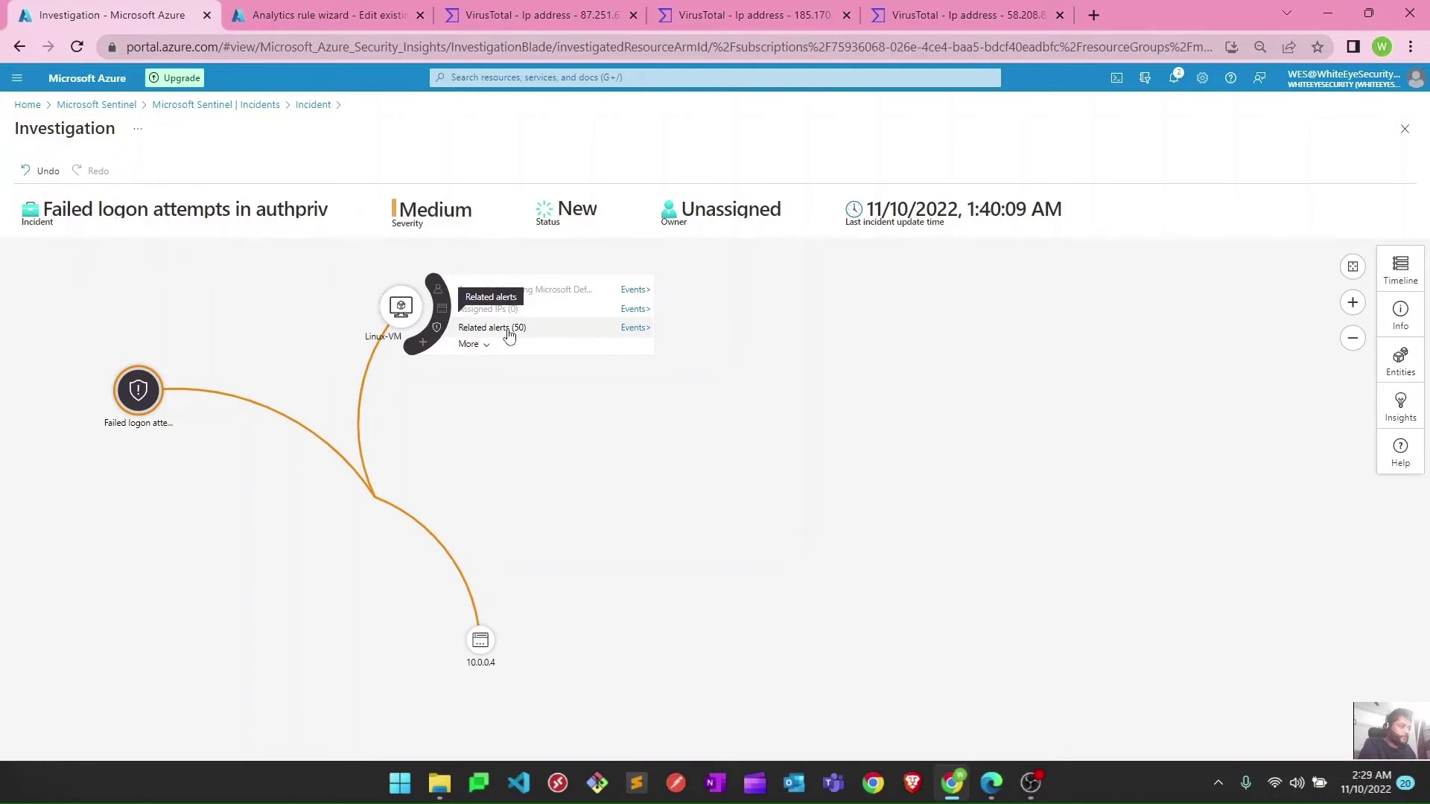
click(468, 344)
mouse_move(494, 639)
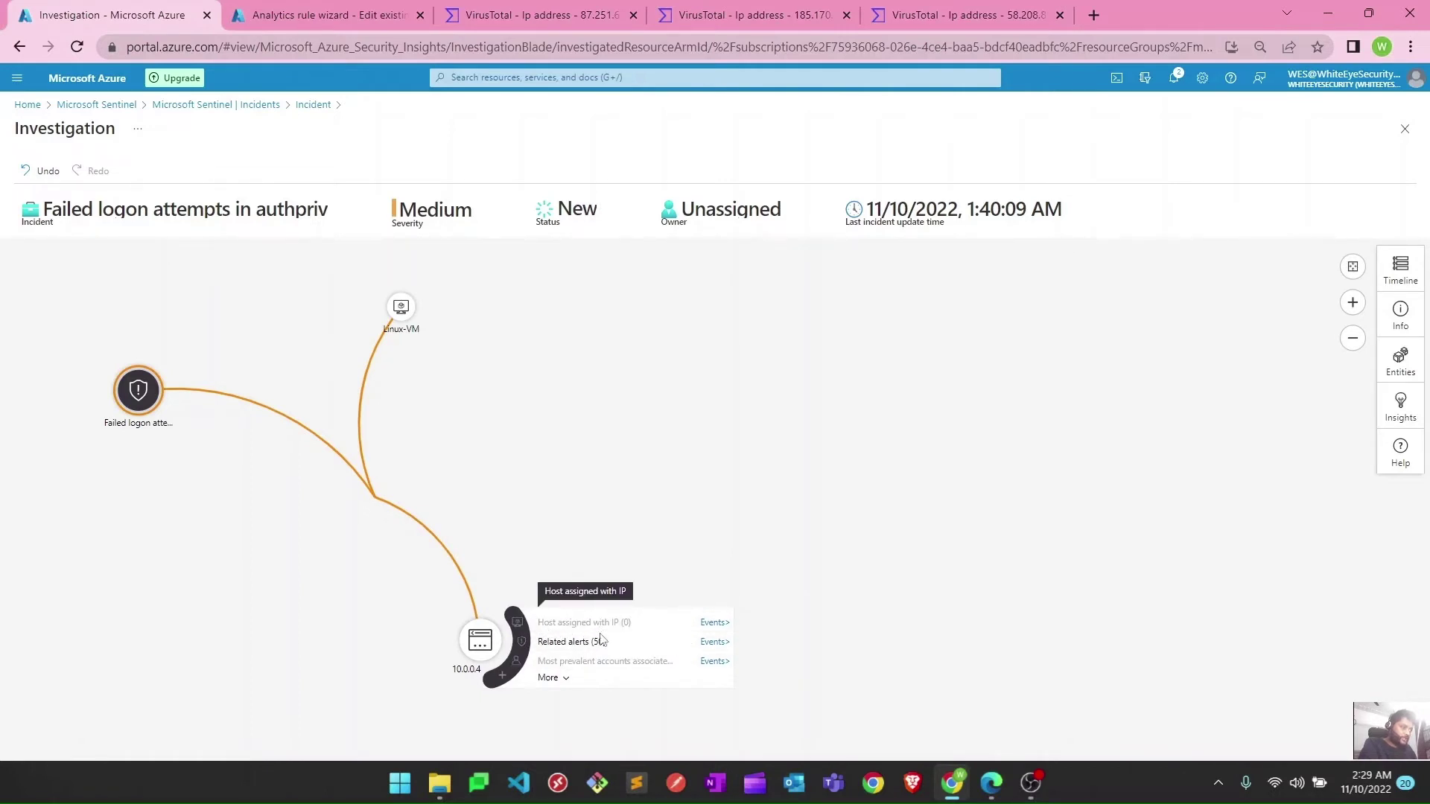
click(565, 678)
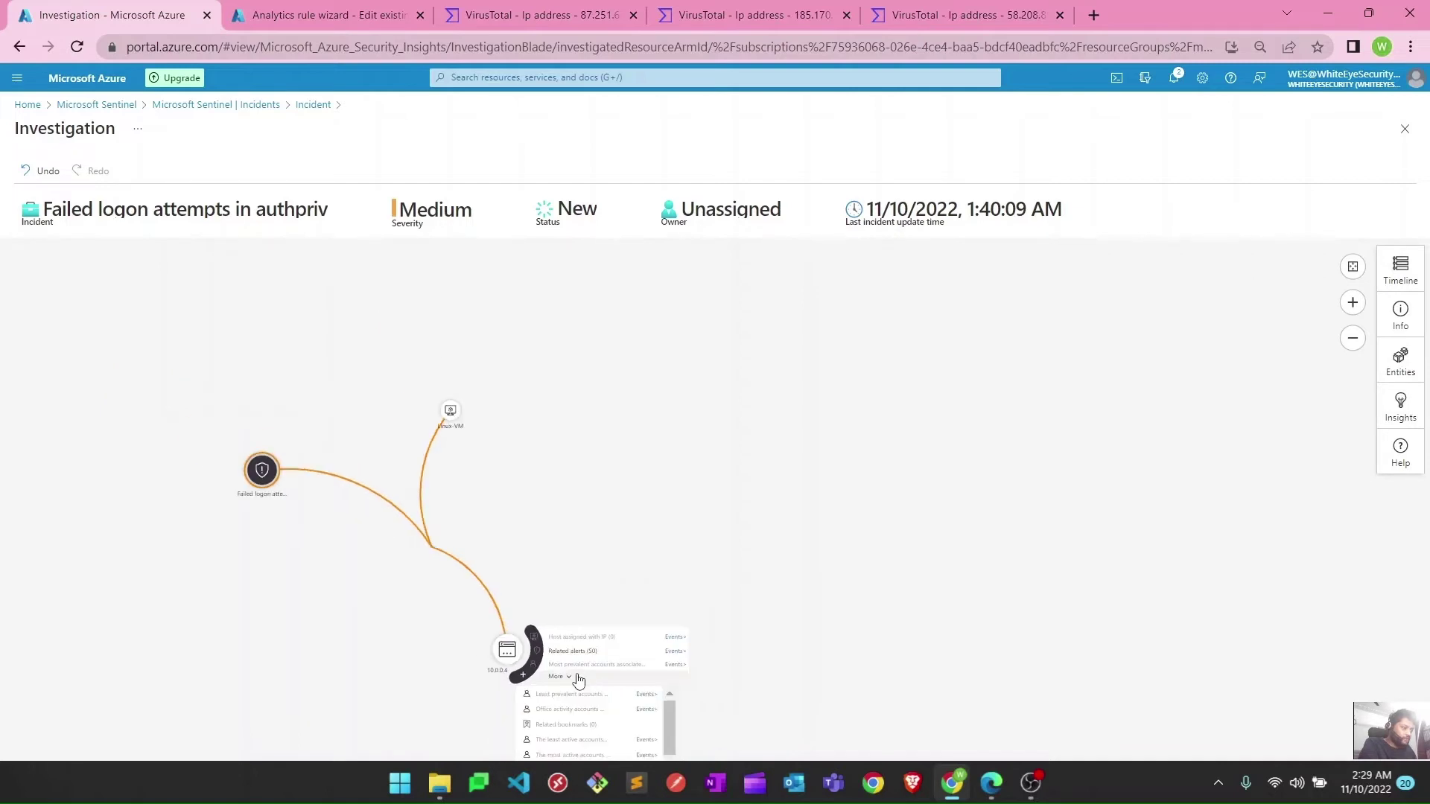
click(1061, 459)
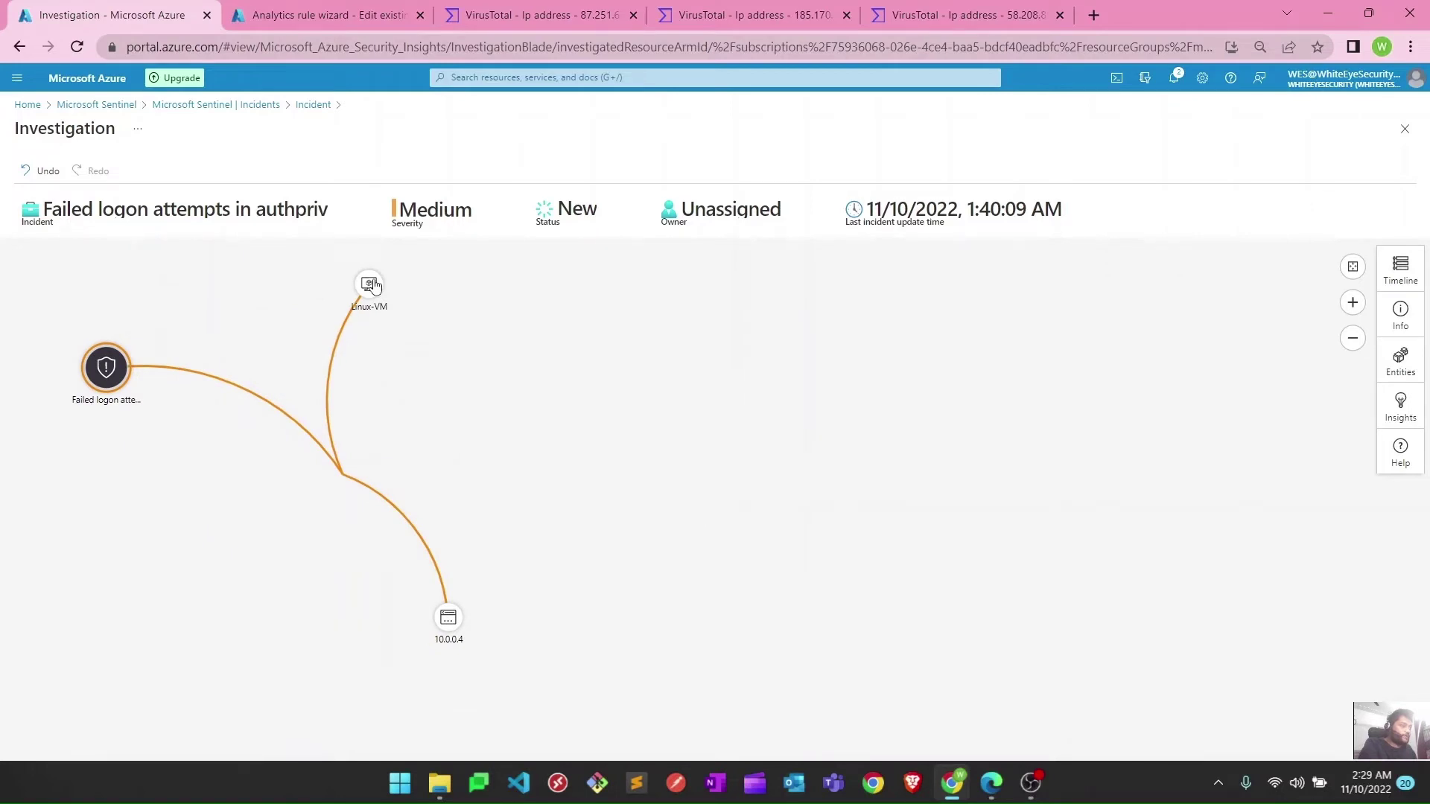
- Add Linux-VM's related alerts, show its timeline of two authpriv failed-logon alerts, and recentre the graph
click(370, 286)
mouse_move(369, 286)
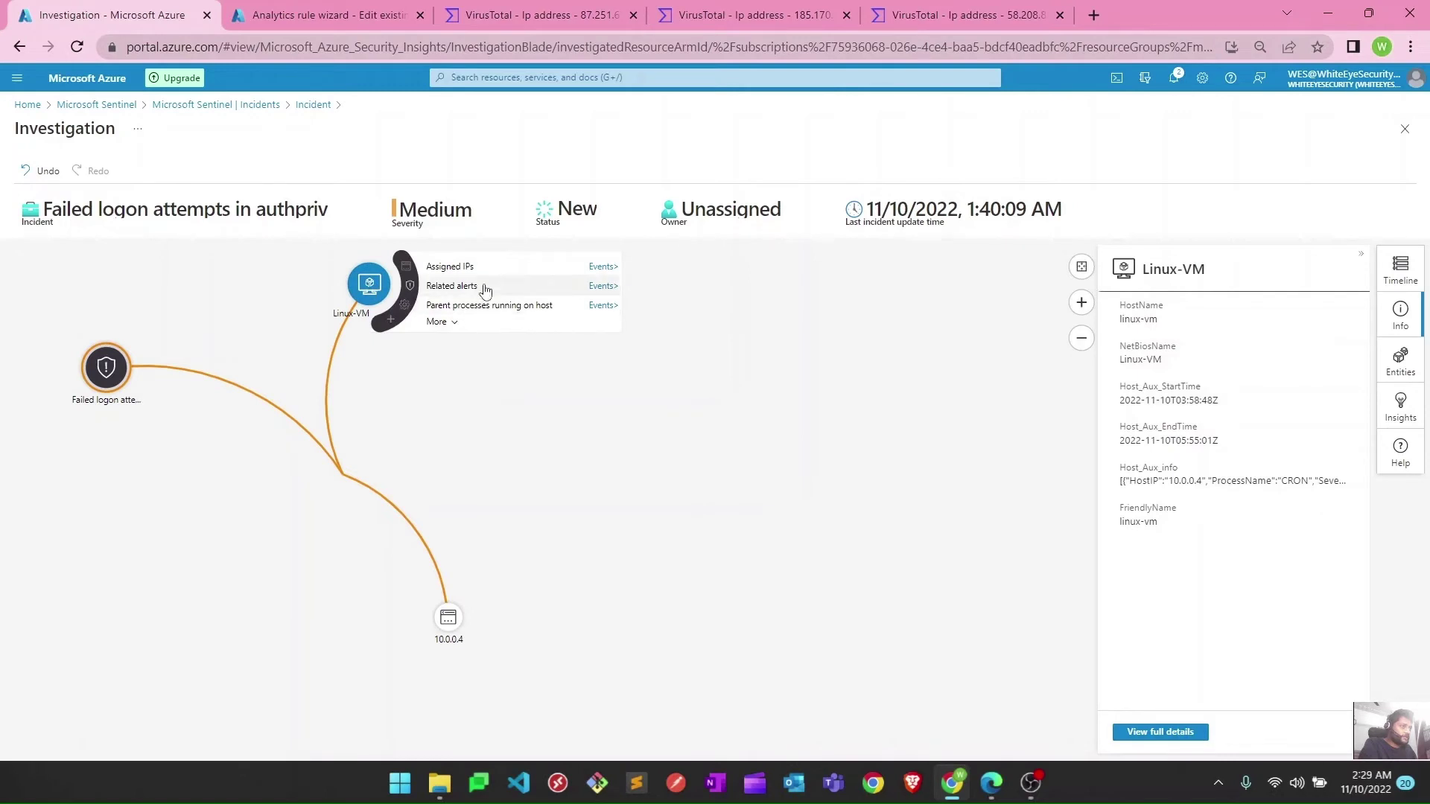
click(484, 286)
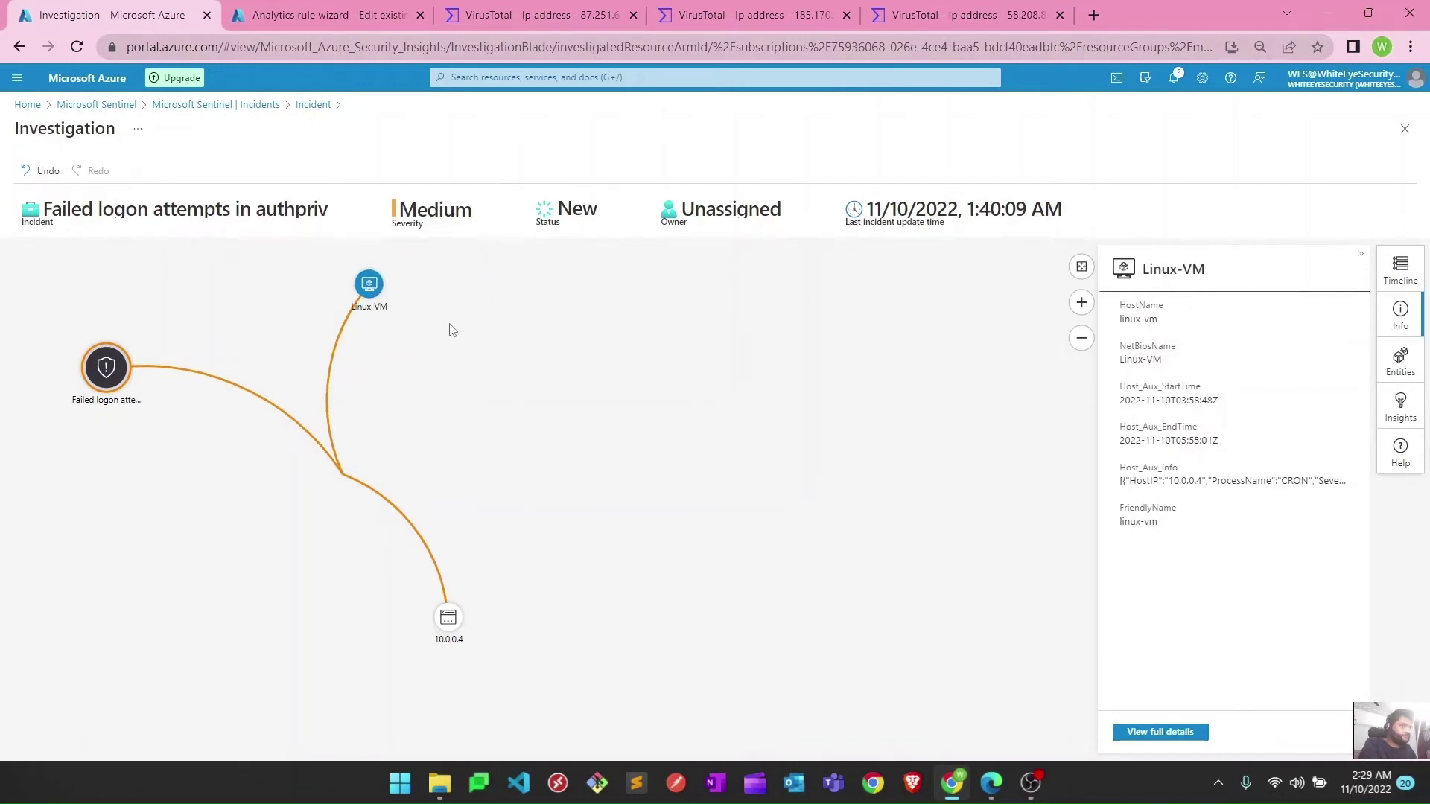
drag(369, 285, 401, 350)
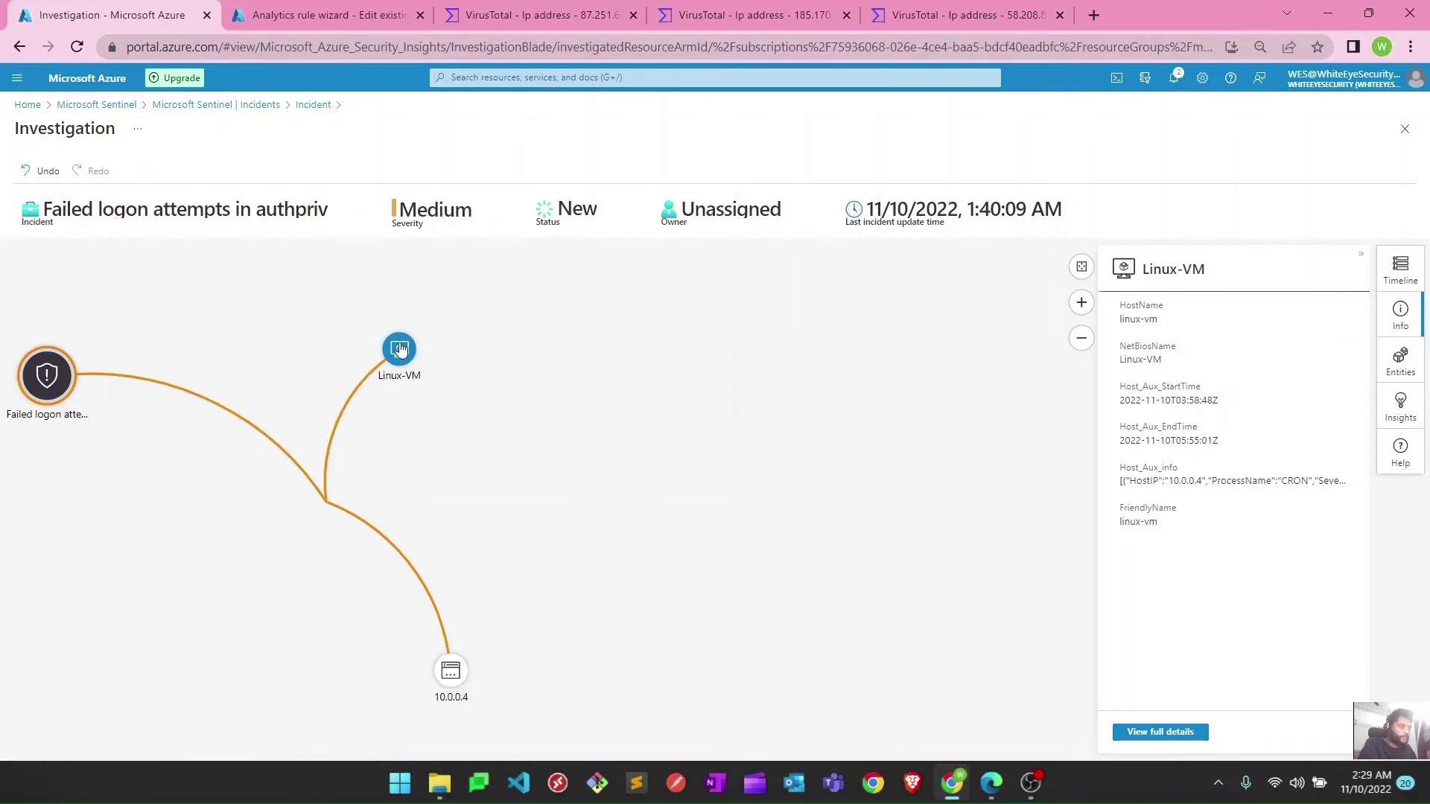
click(1402, 269)
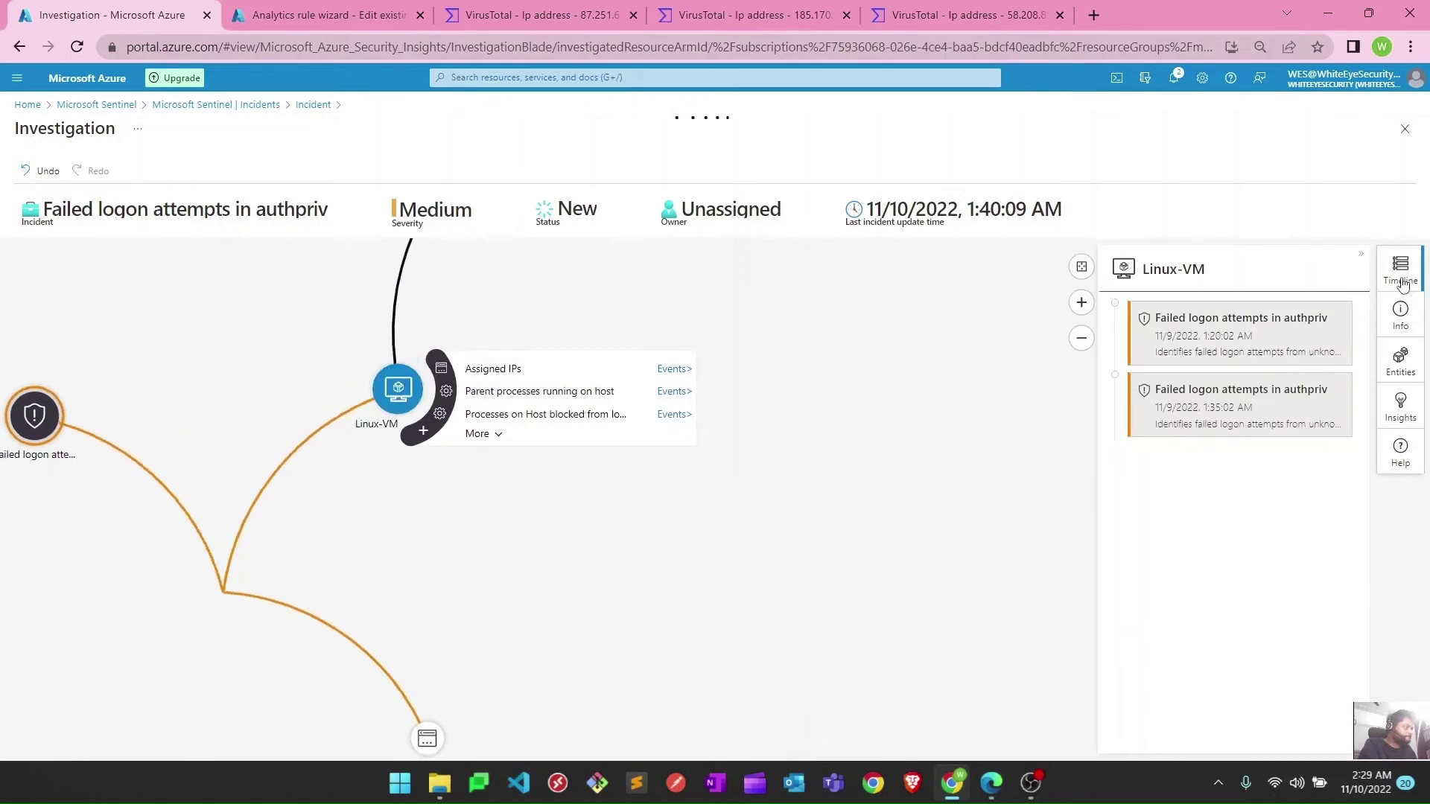
drag(856, 385, 809, 578)
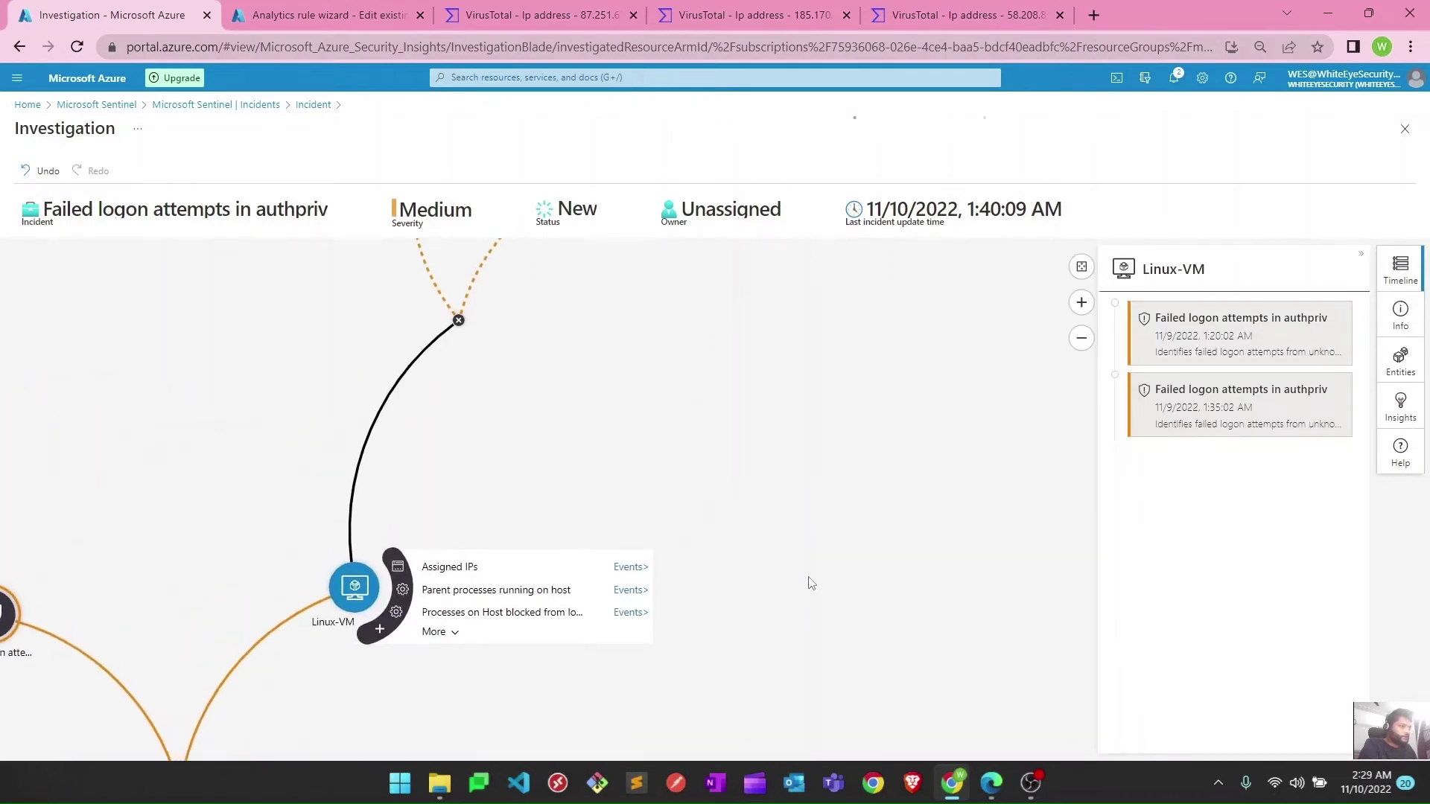
drag(751, 477, 767, 570)
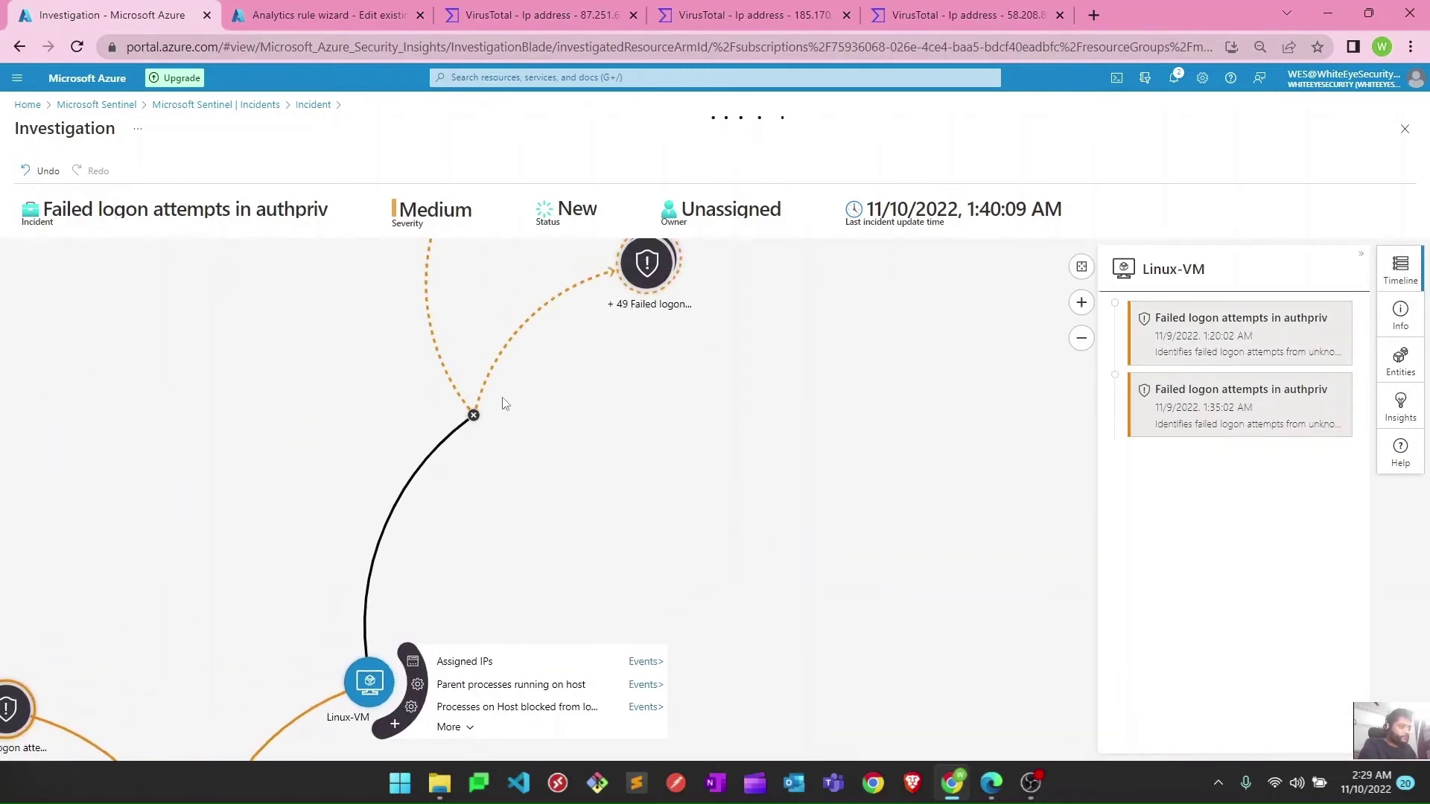
drag(473, 417, 902, 637)
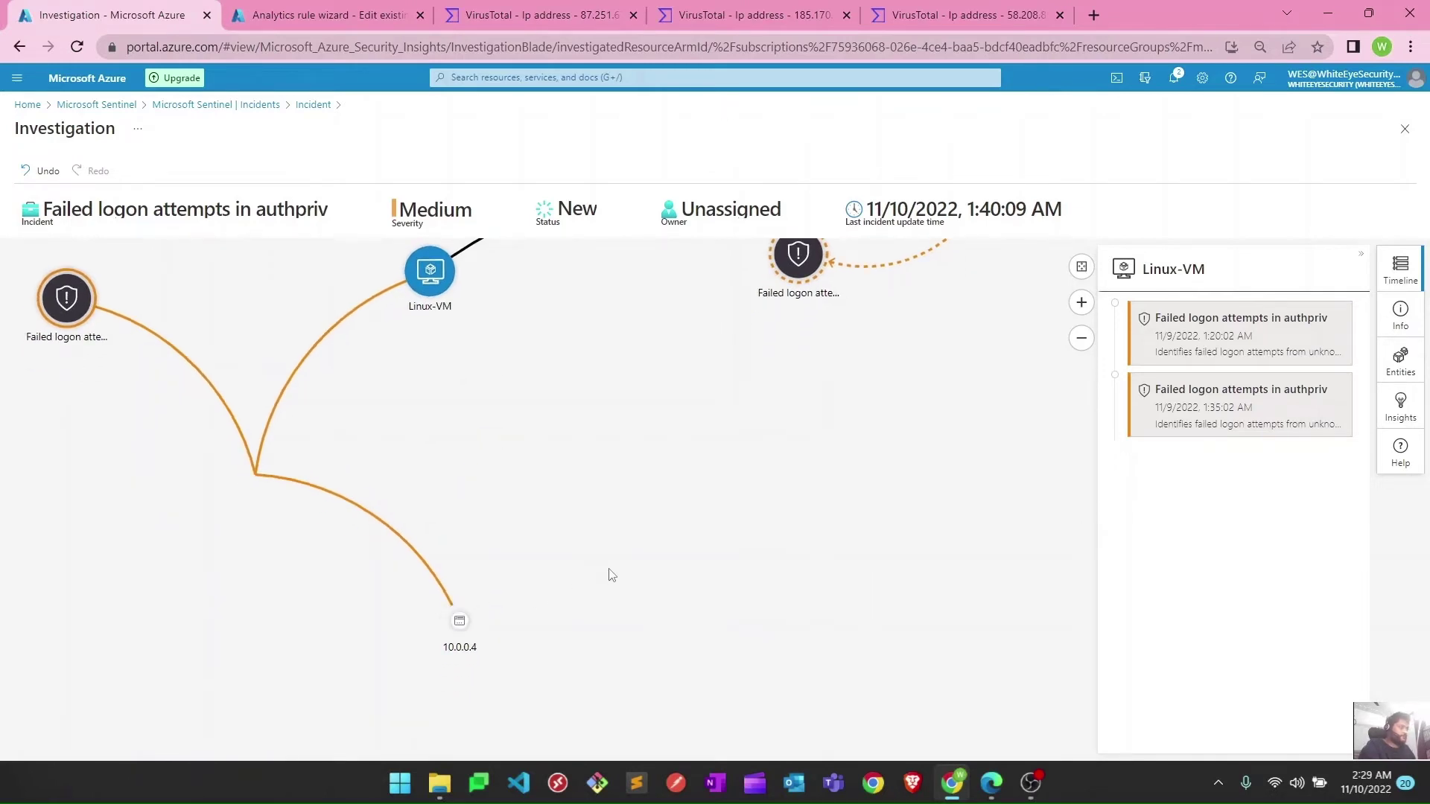
scroll(611, 575, down, 4)
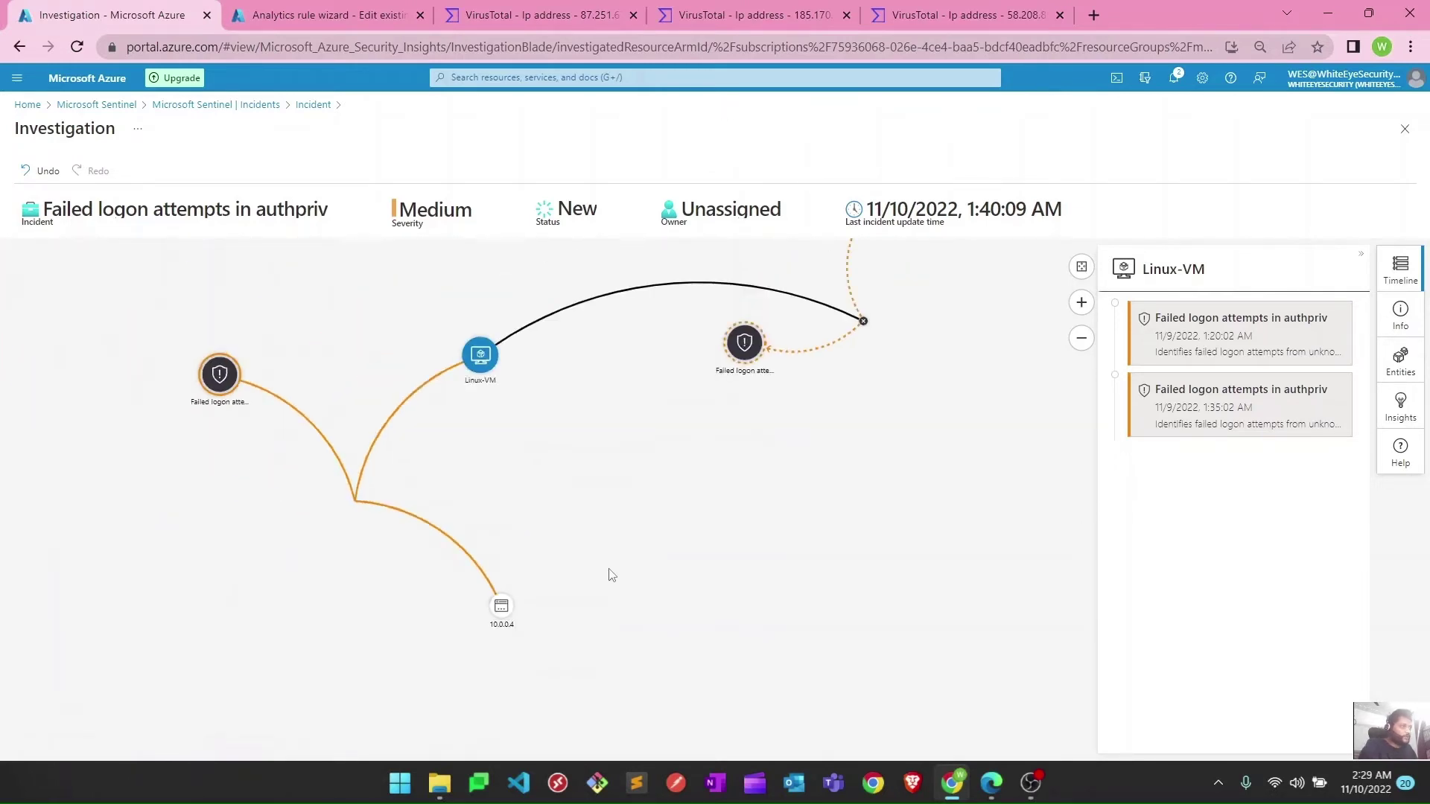
drag(795, 530, 583, 560)
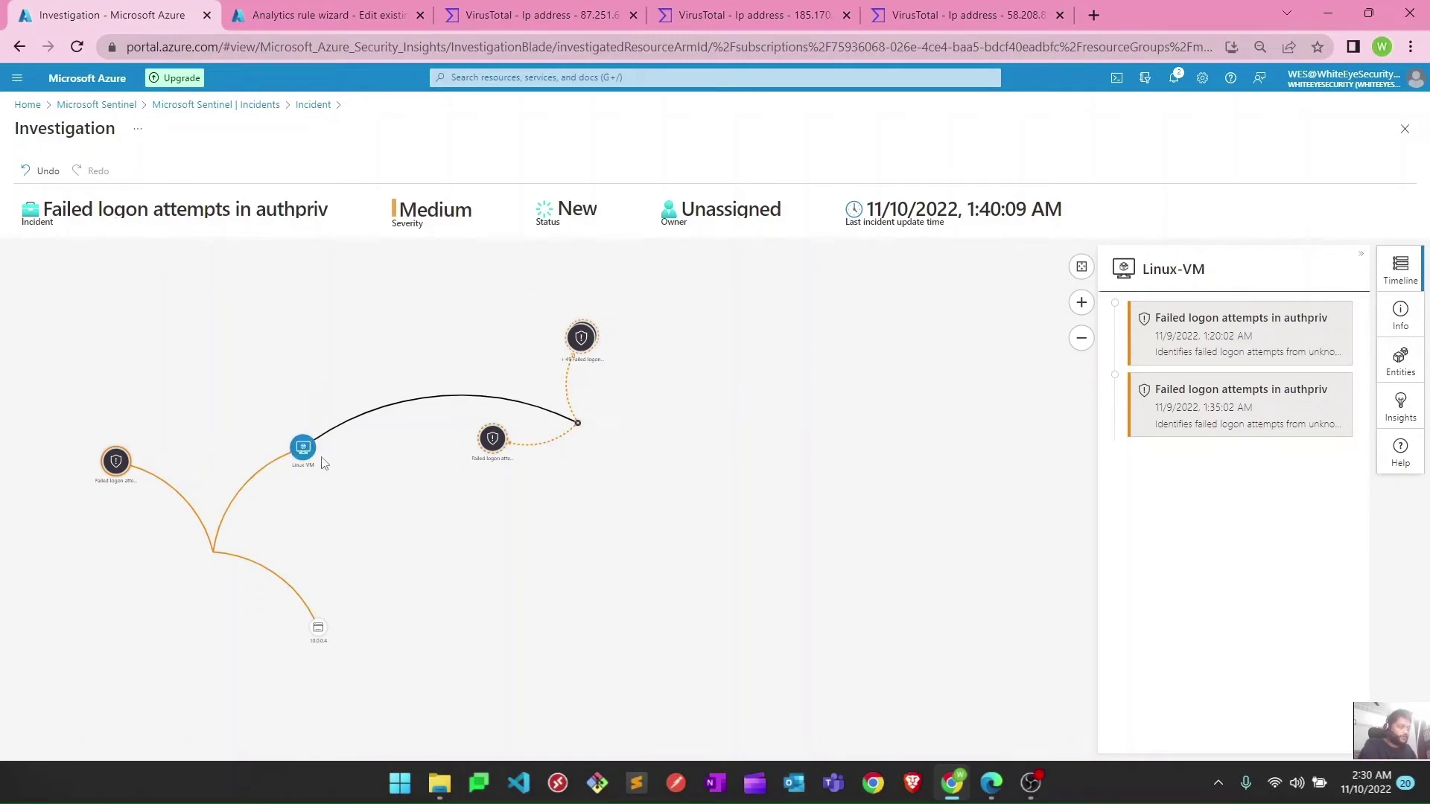
mouse_move(306, 457)
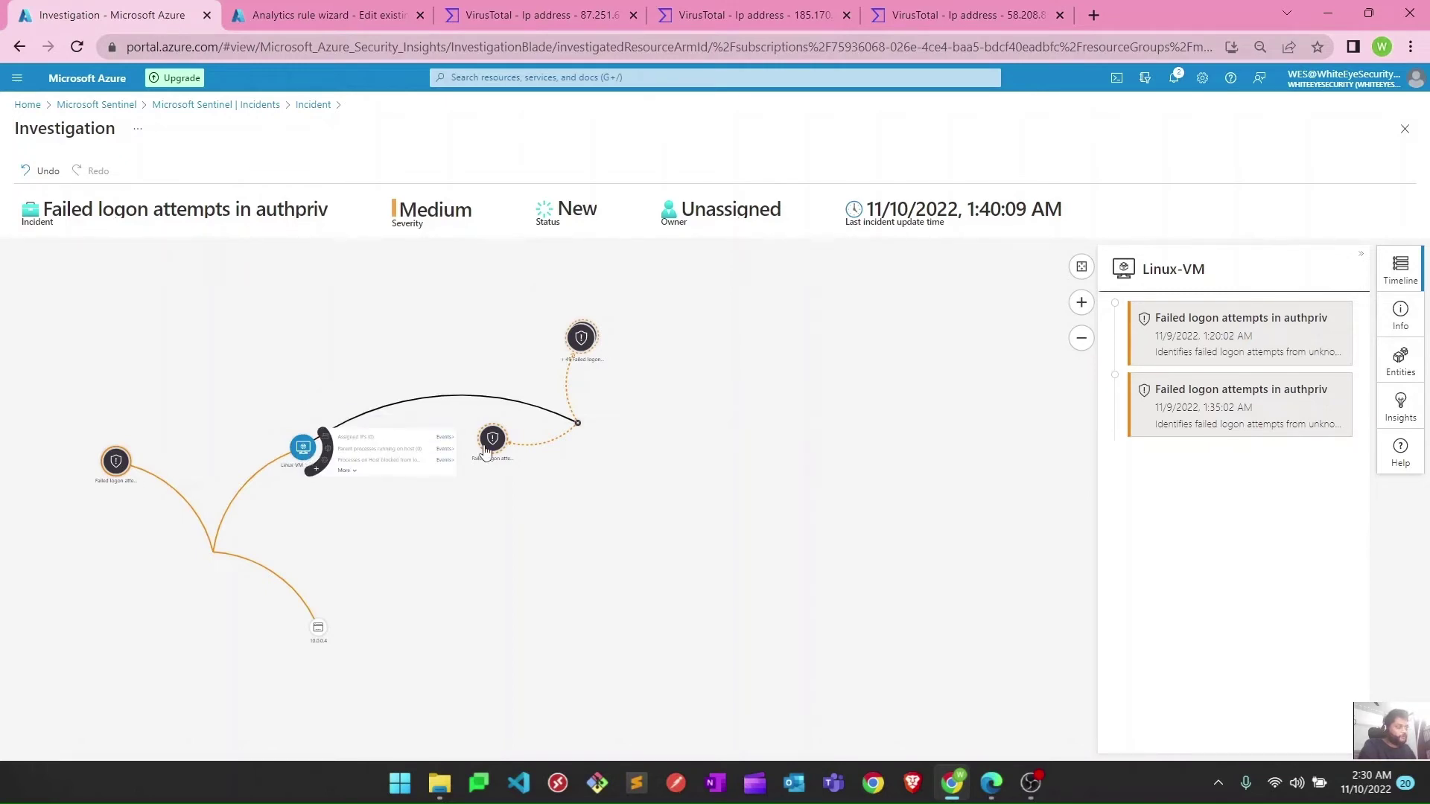
mouse_move(485, 450)
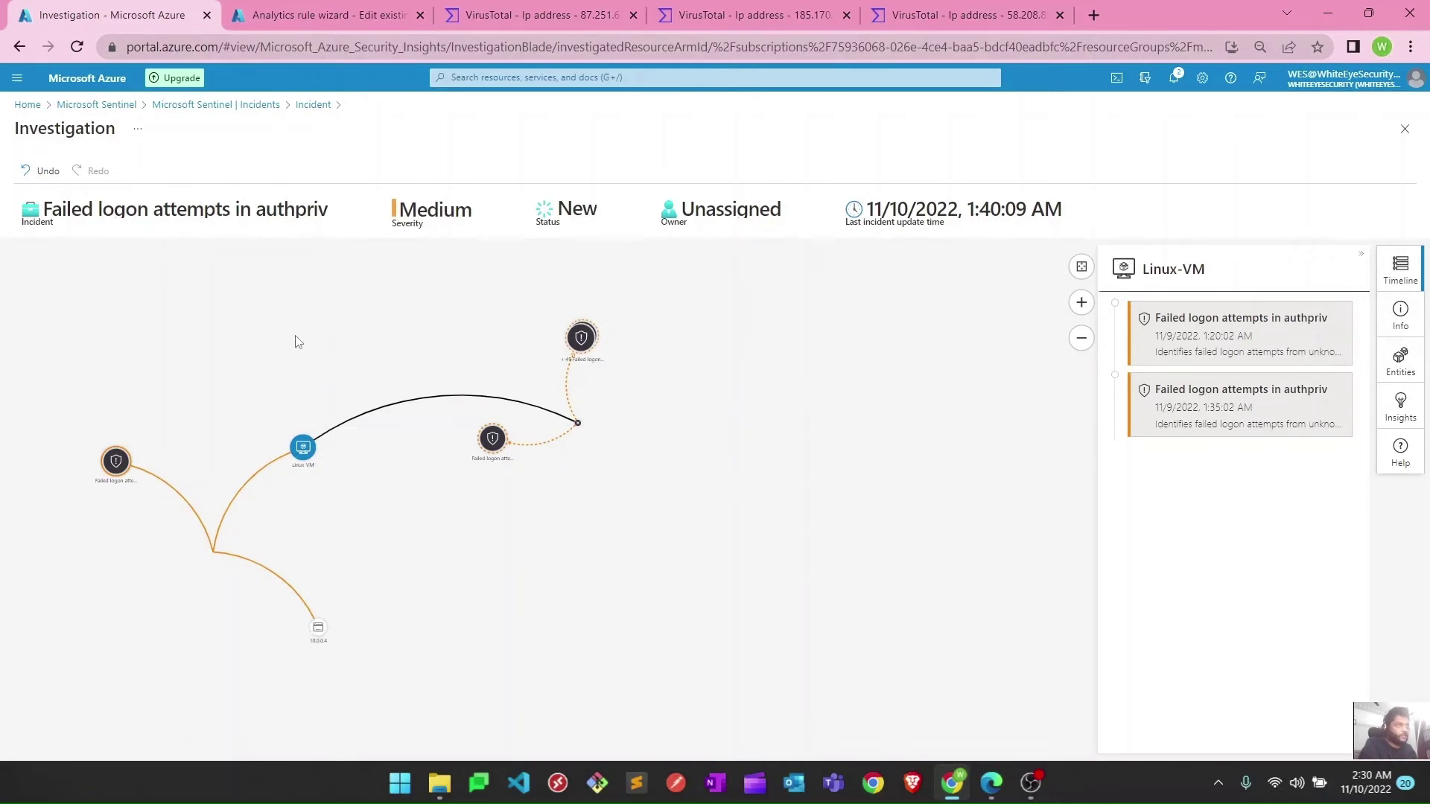
- Return to incident 140's details and open its Evidence events in the Logs blade
click(291, 119)
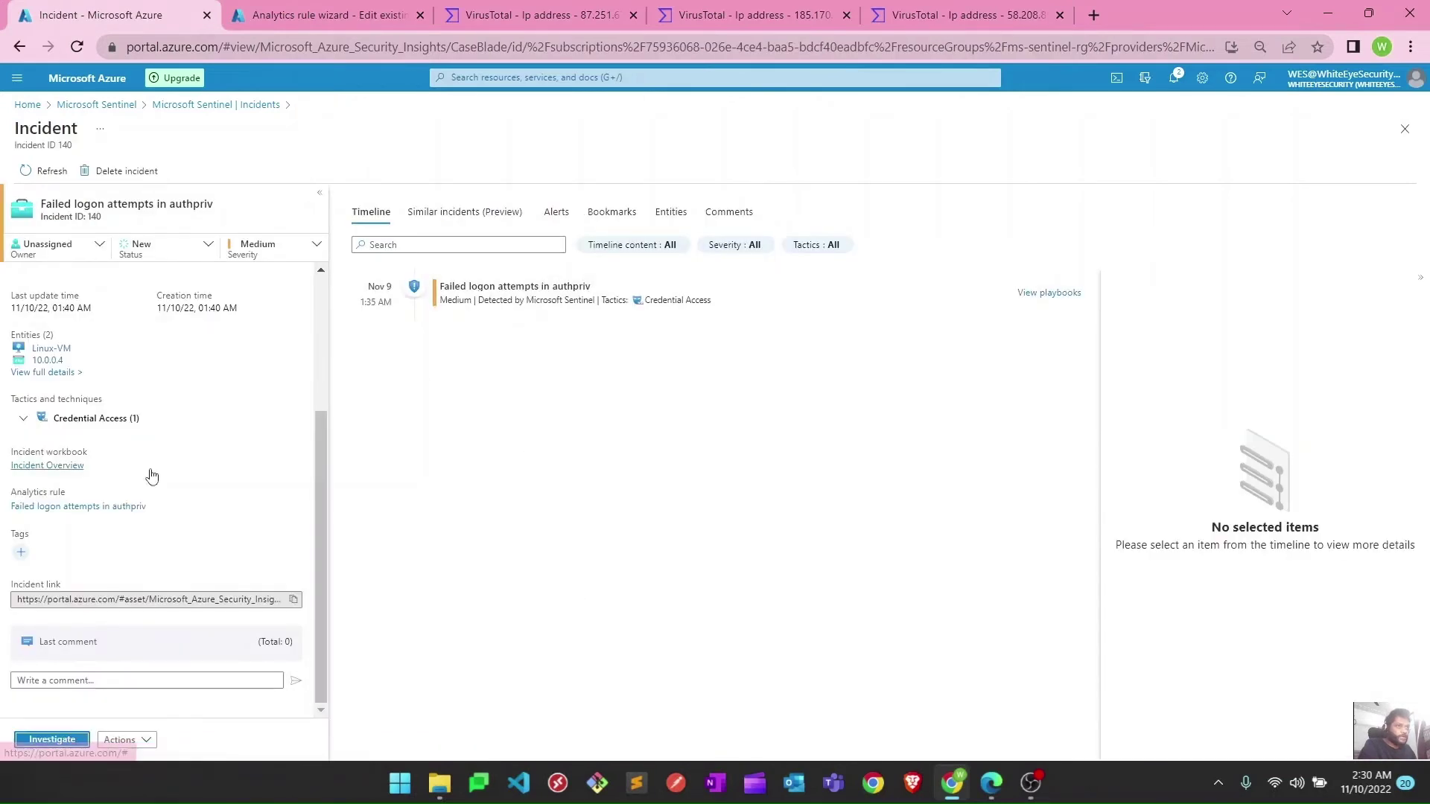
scroll(149, 476, up, 3)
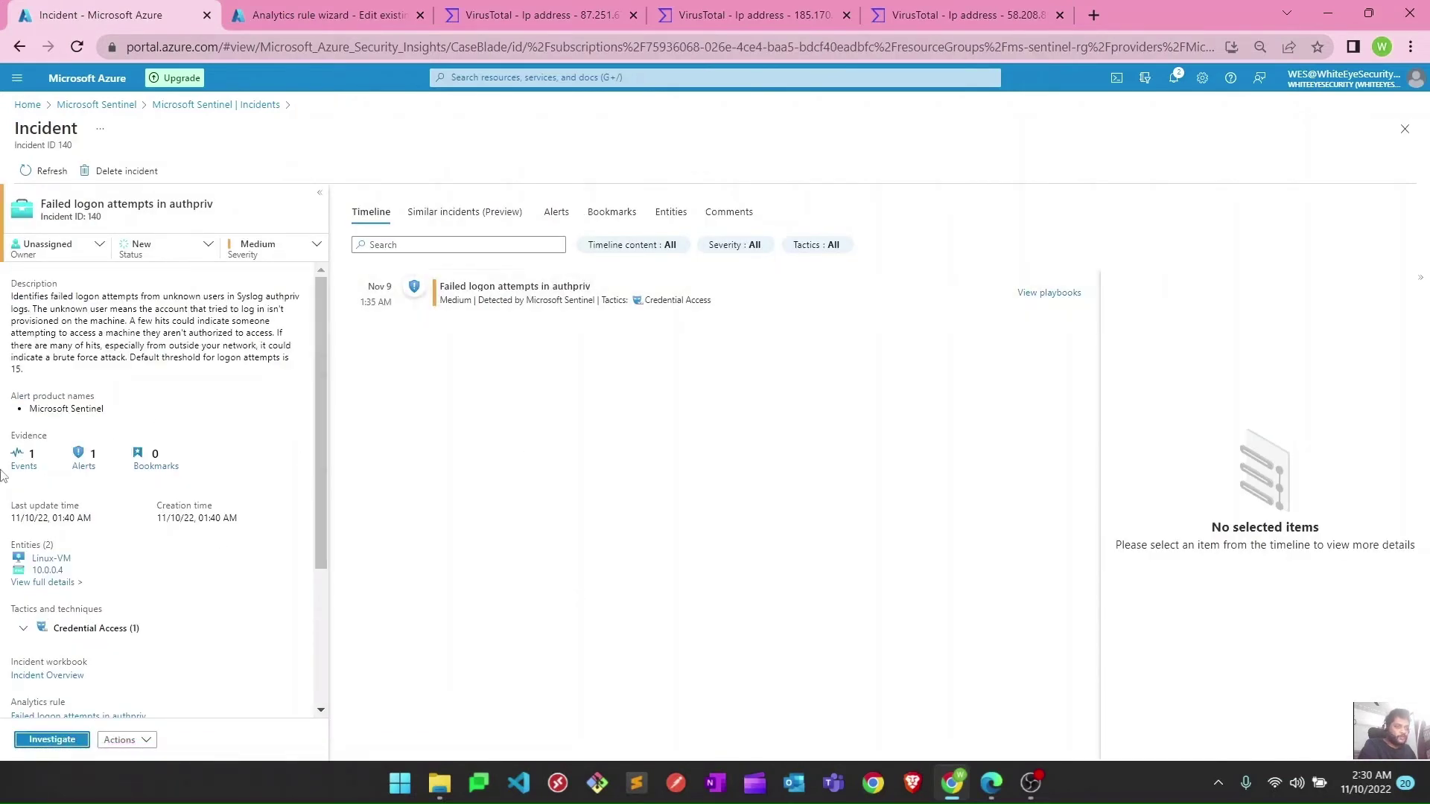
click(32, 459)
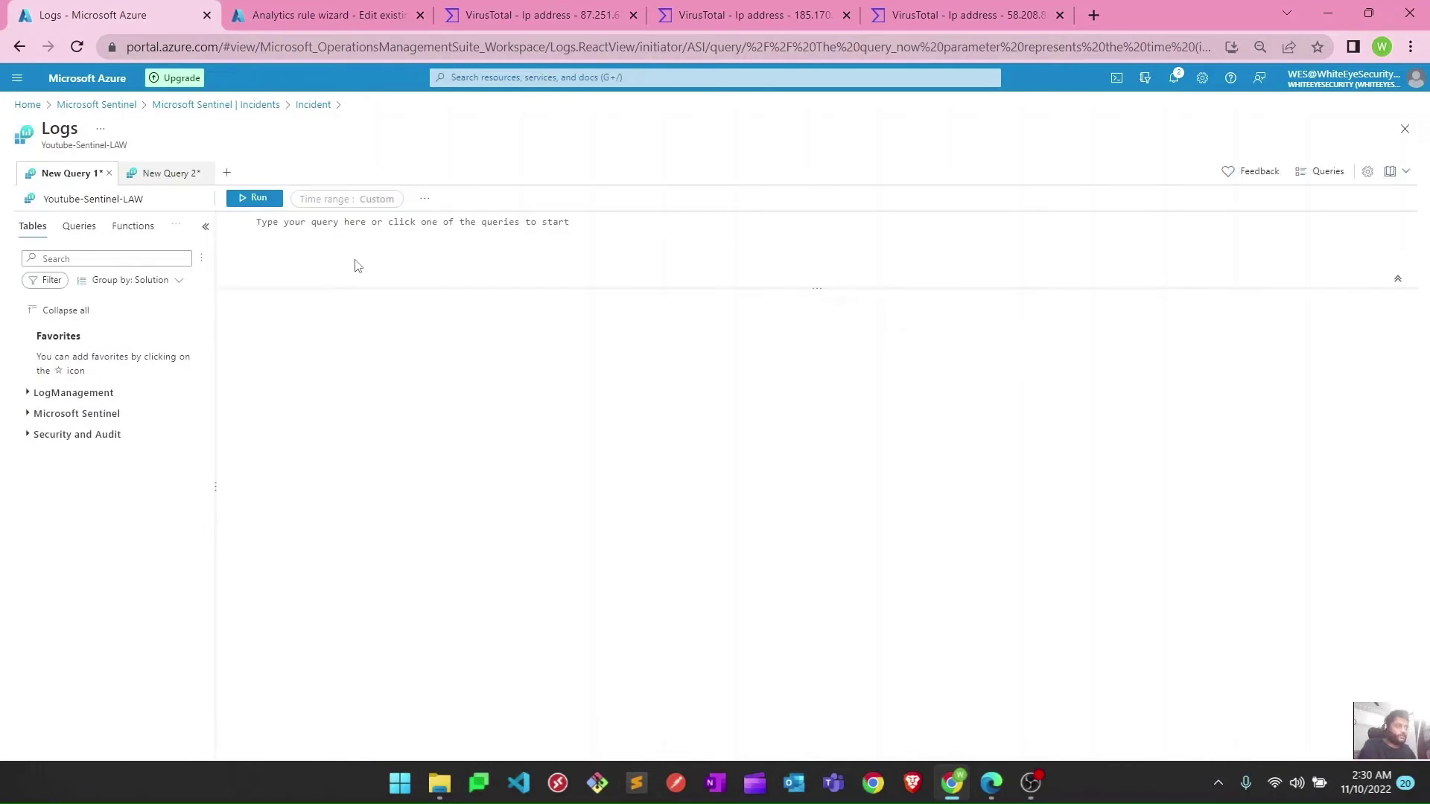
- Close the extra query tabs and inspect the result: 16 logon attempts from 45.93.201.53 to Linux-VM
click(254, 173)
click(253, 173)
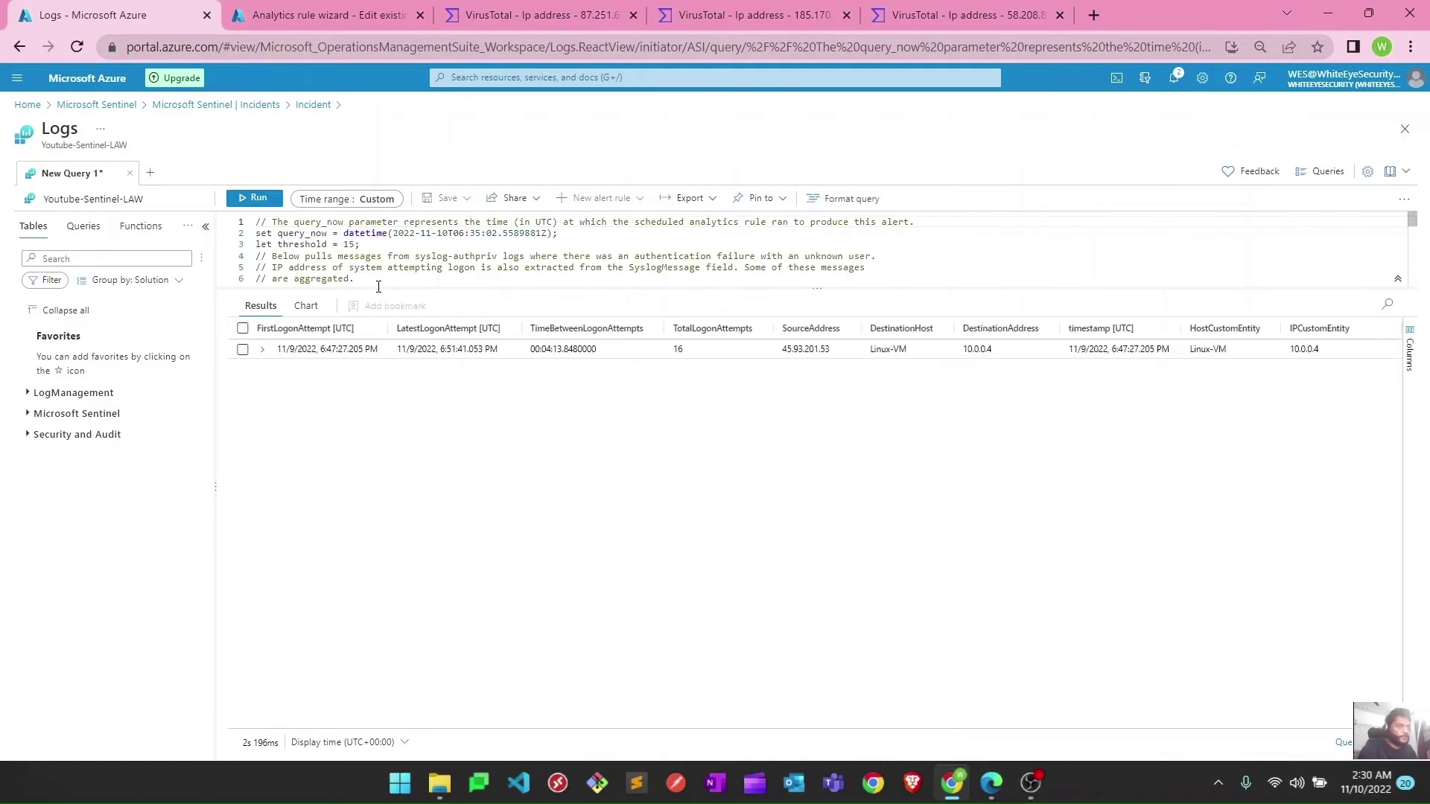
click(262, 349)
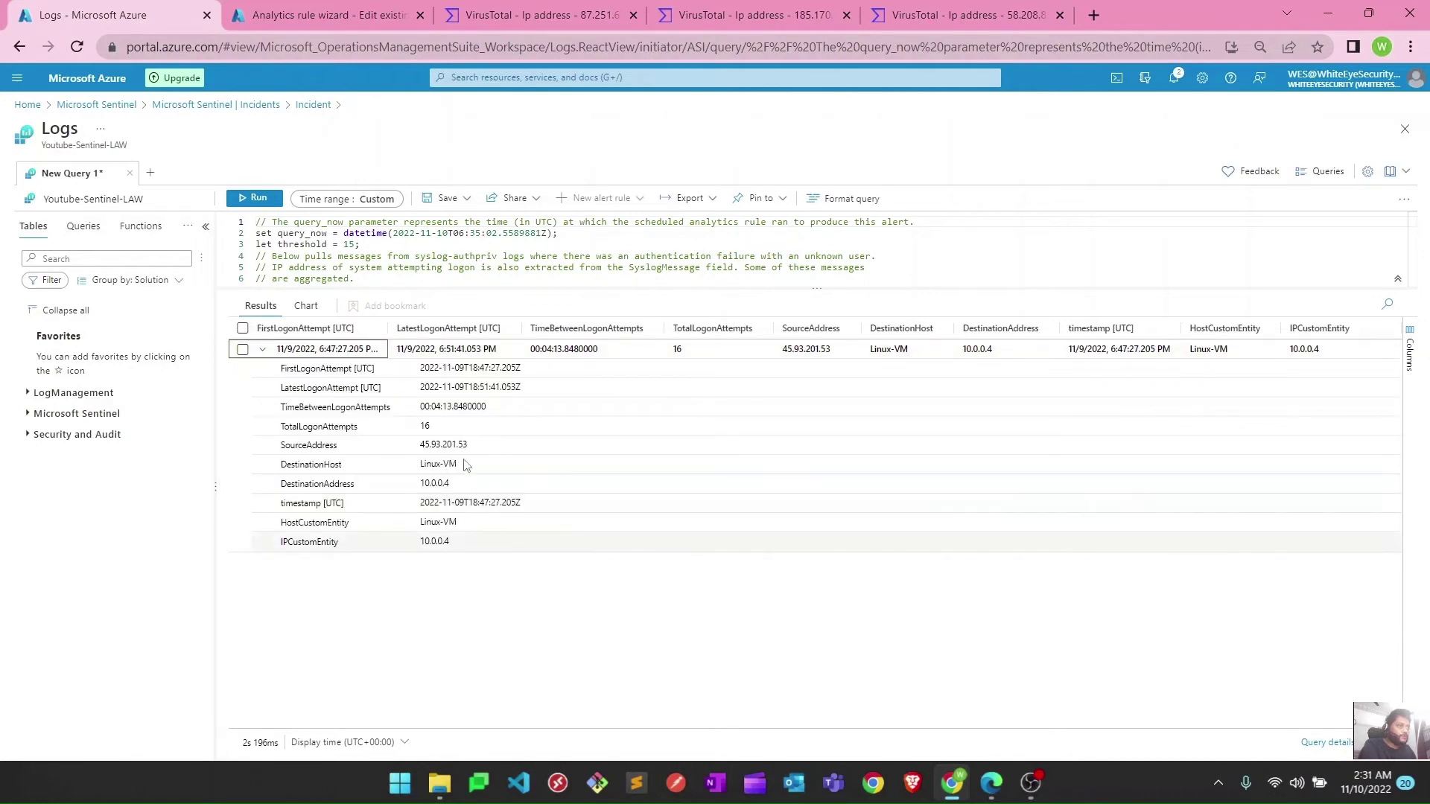
drag(422, 527, 473, 529)
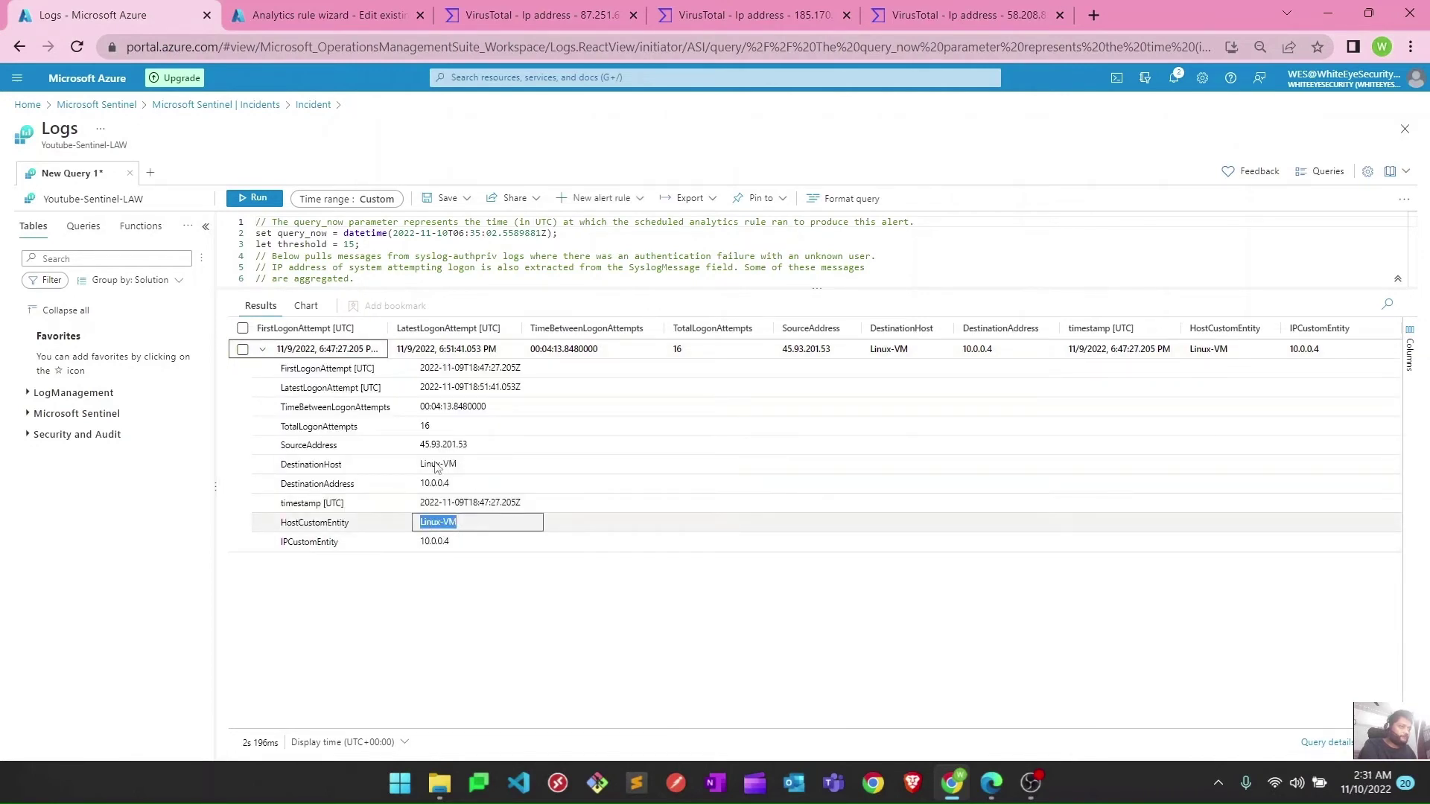
drag(278, 432, 508, 453)
click(440, 432)
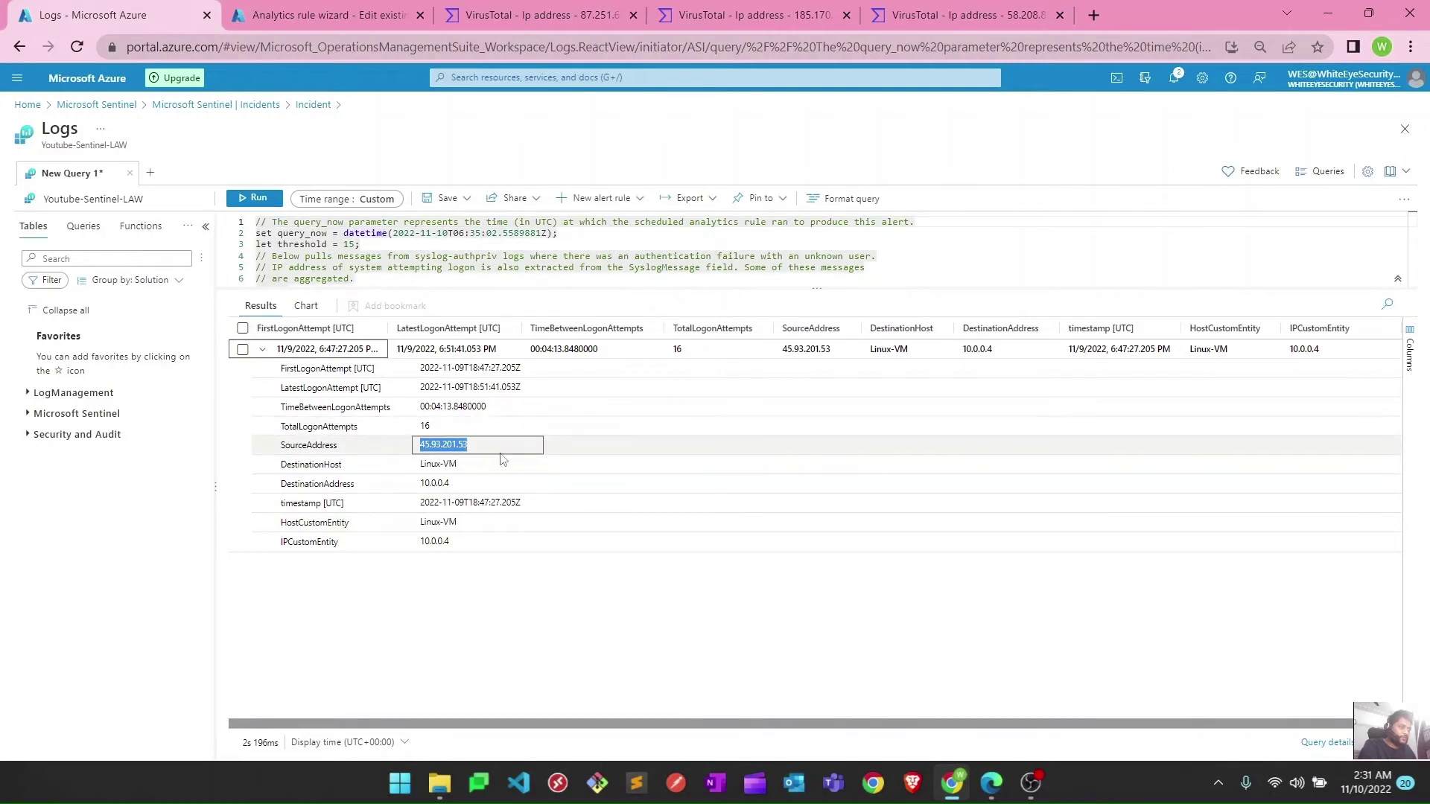
drag(422, 485, 505, 468)
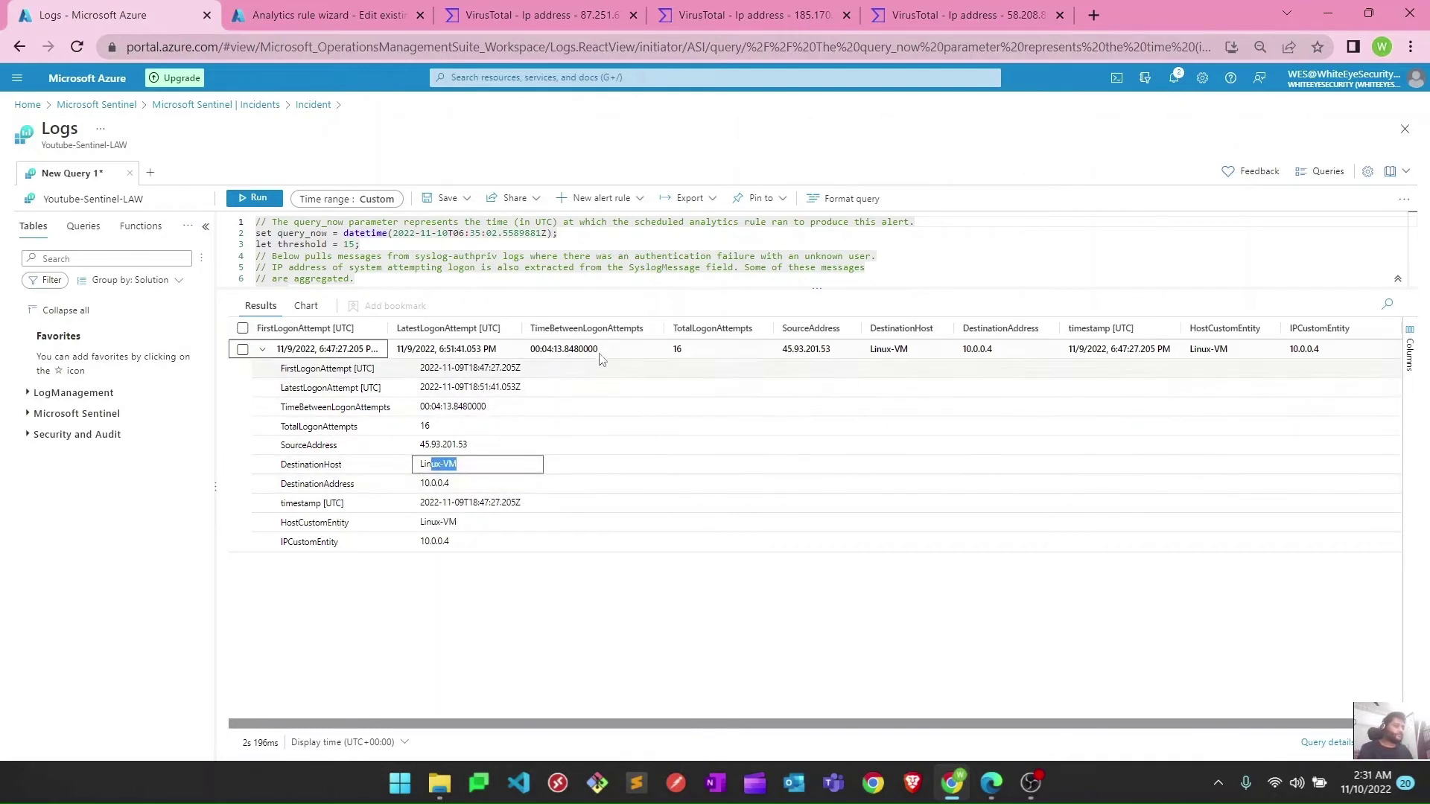
drag(667, 357, 683, 358)
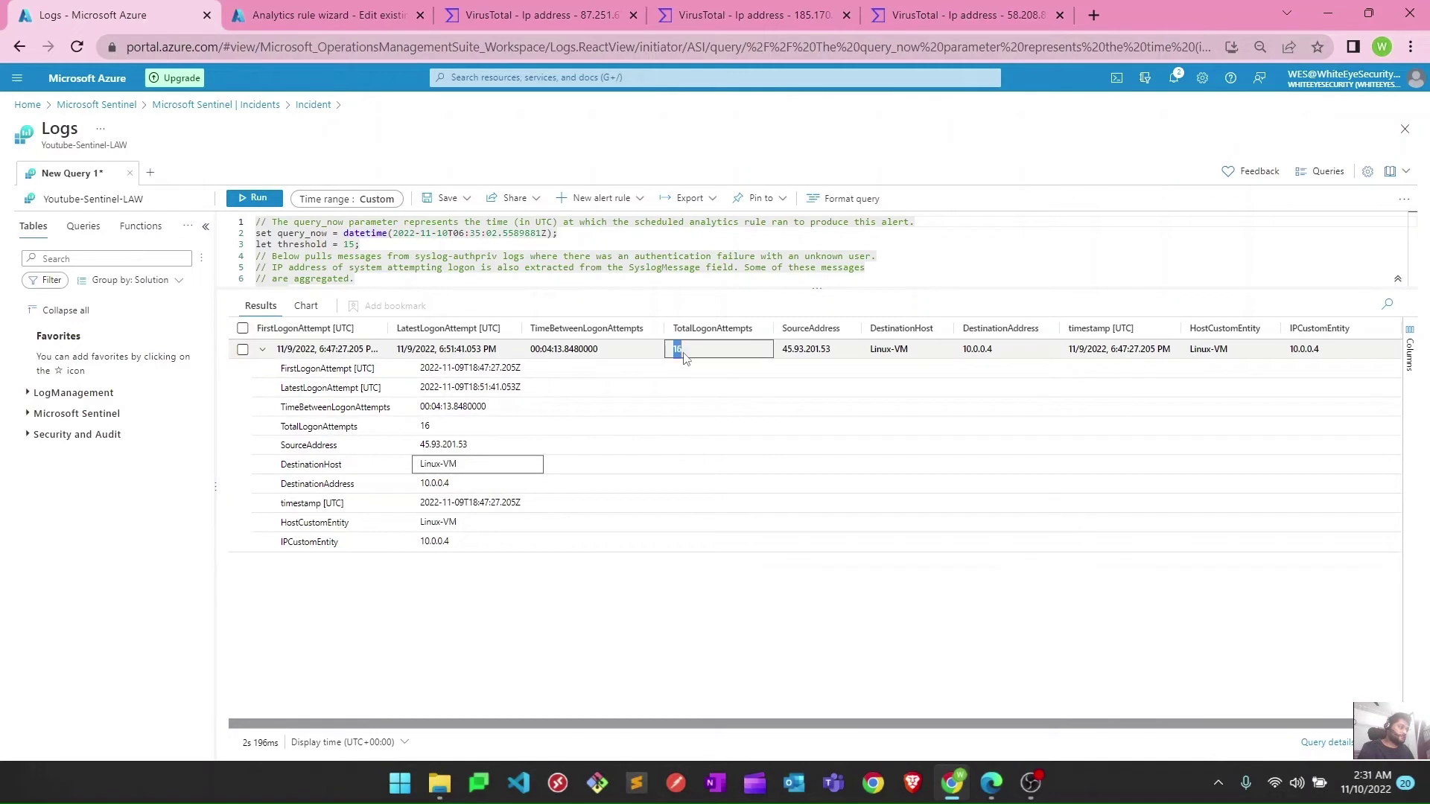
drag(788, 354, 832, 355)
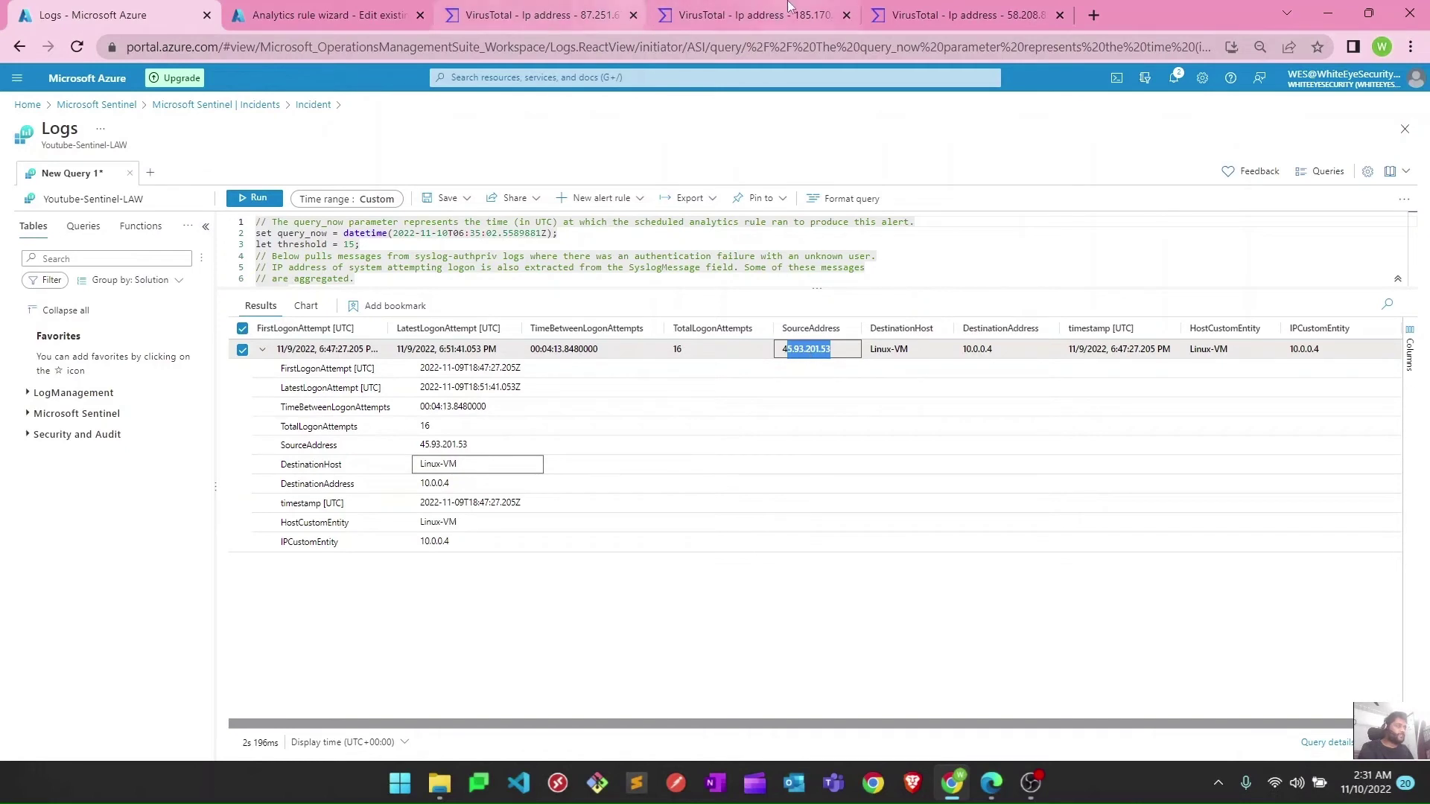
- Return to incident 140's page, discarding the unsaved query edits
mouse_move(916, 7)
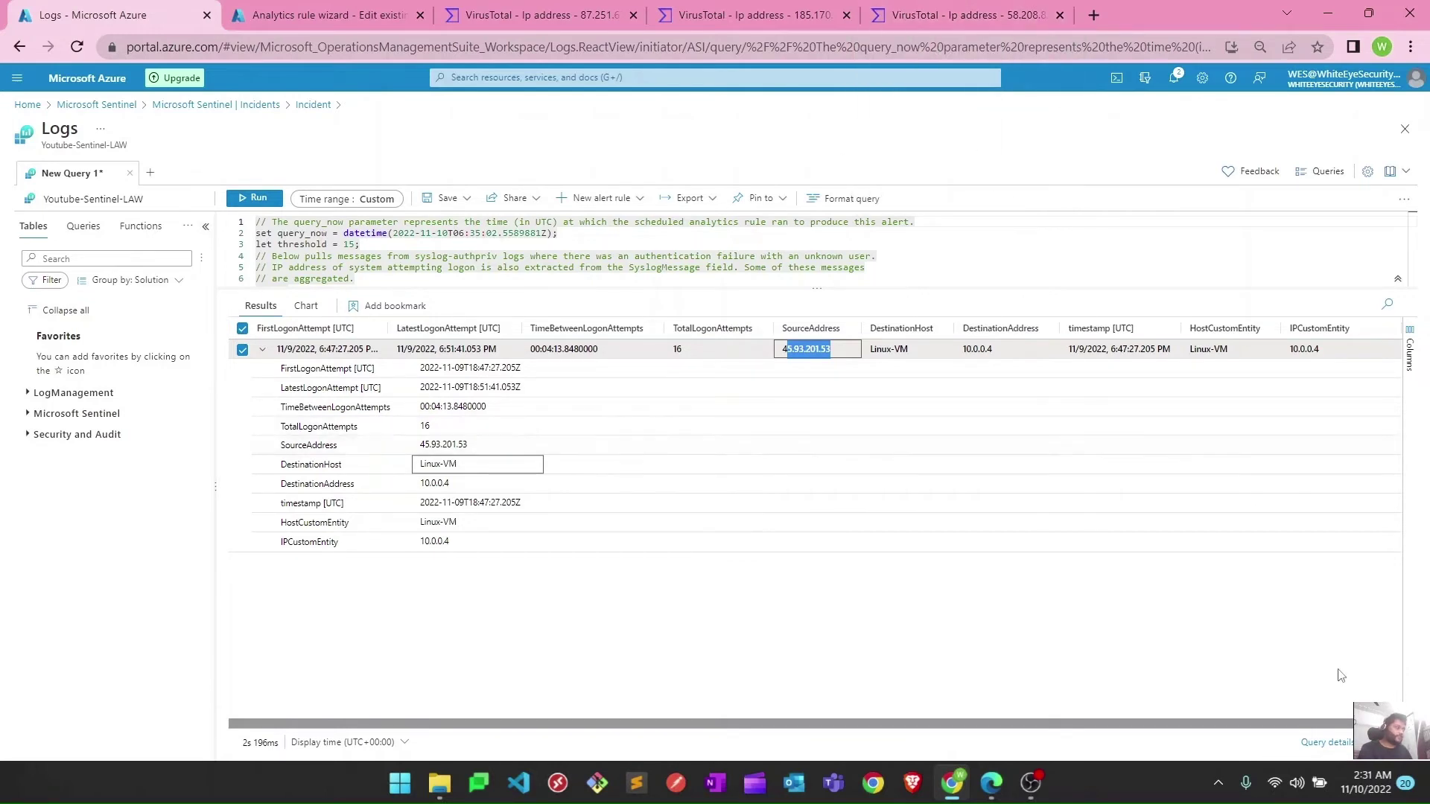
click(276, 106)
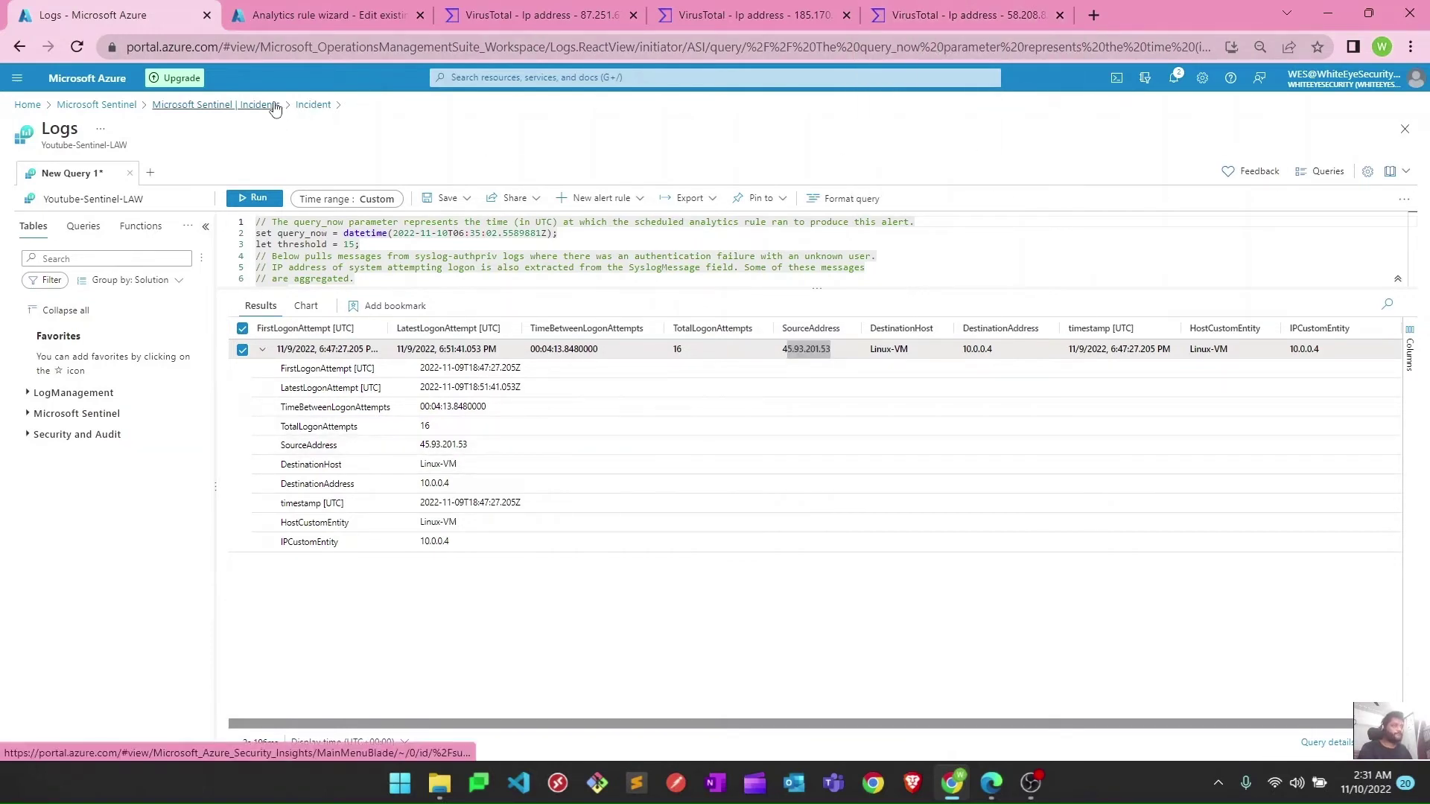
click(869, 149)
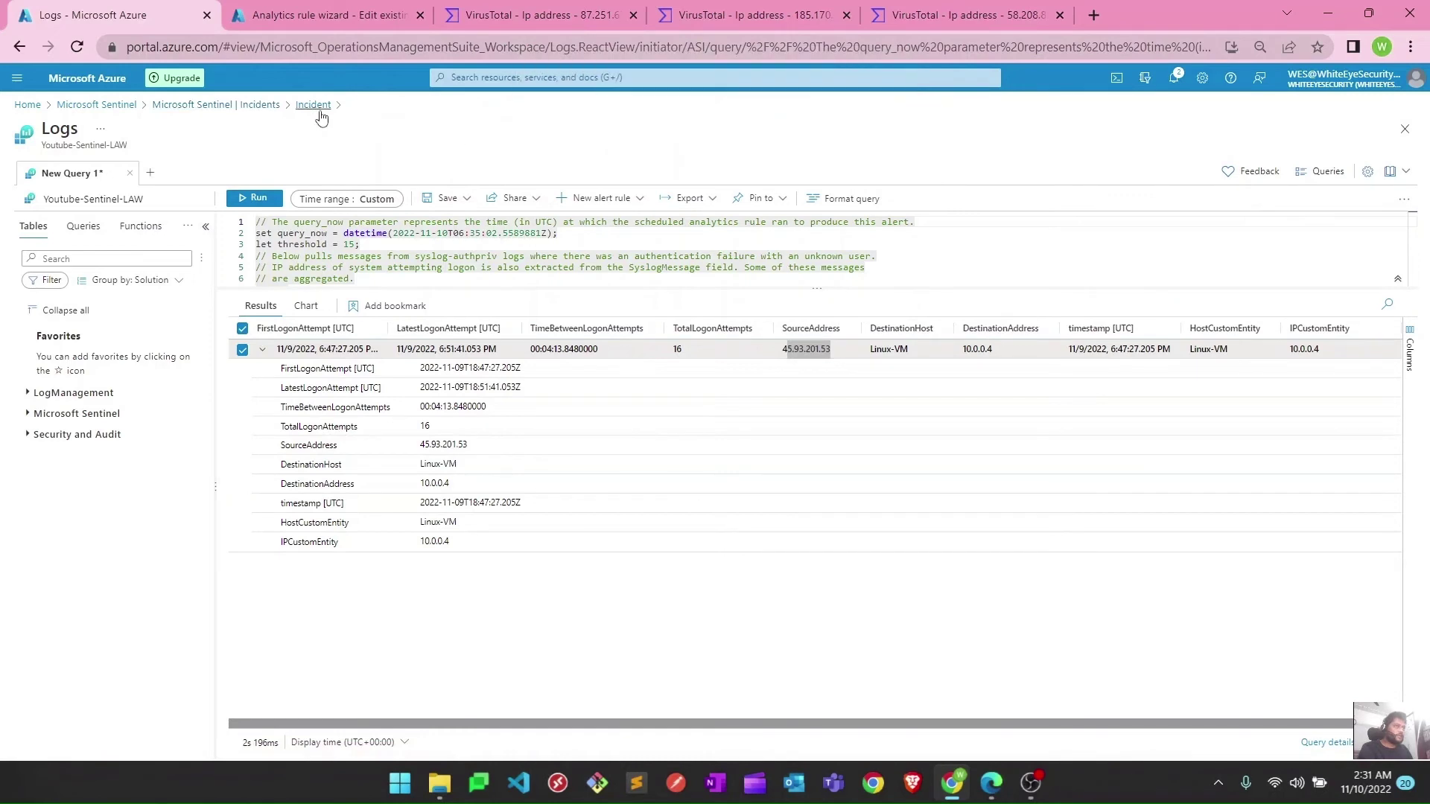
click(313, 105)
click(799, 147)
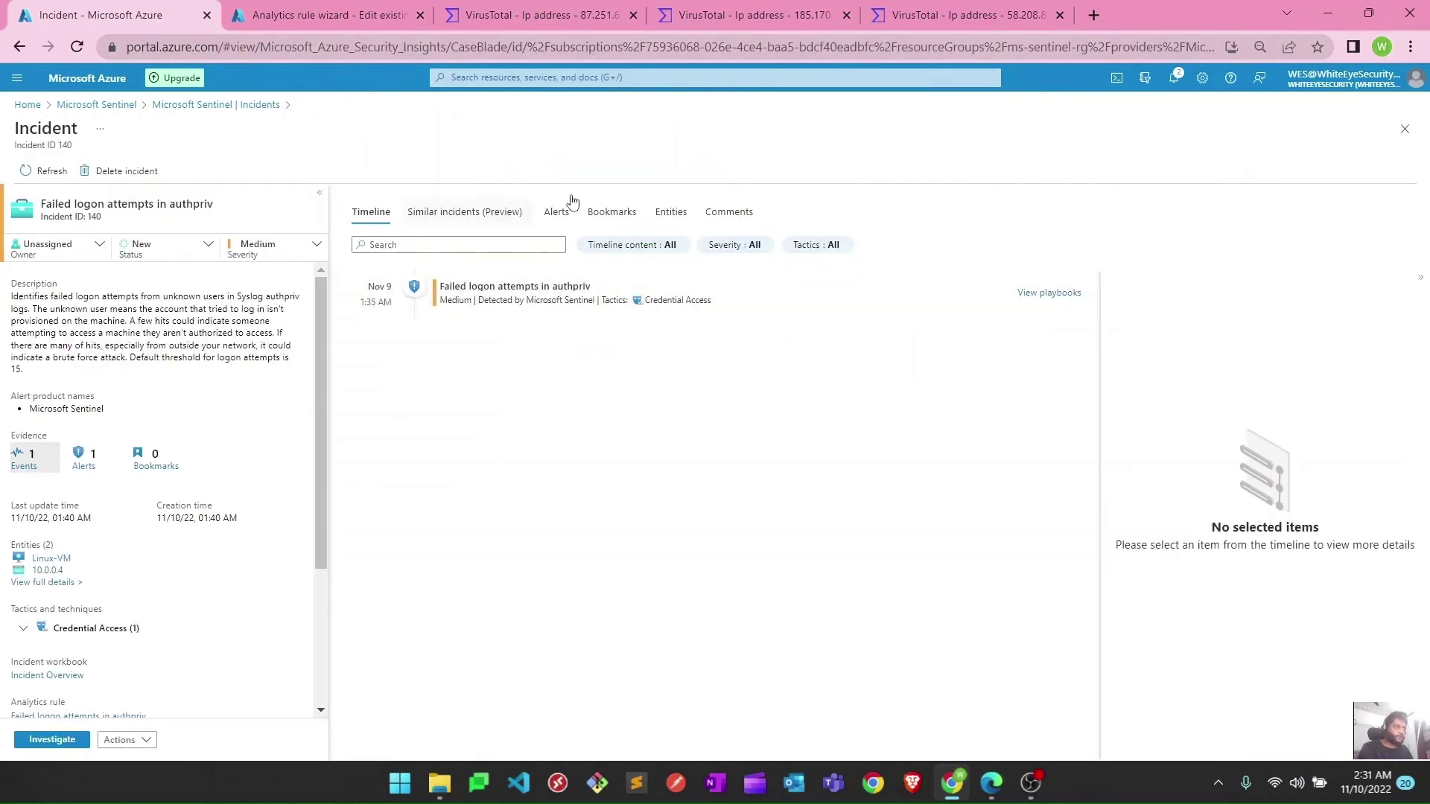
- Review incident 140's alerts and entities, briefly checking the analytics rule tab
click(557, 212)
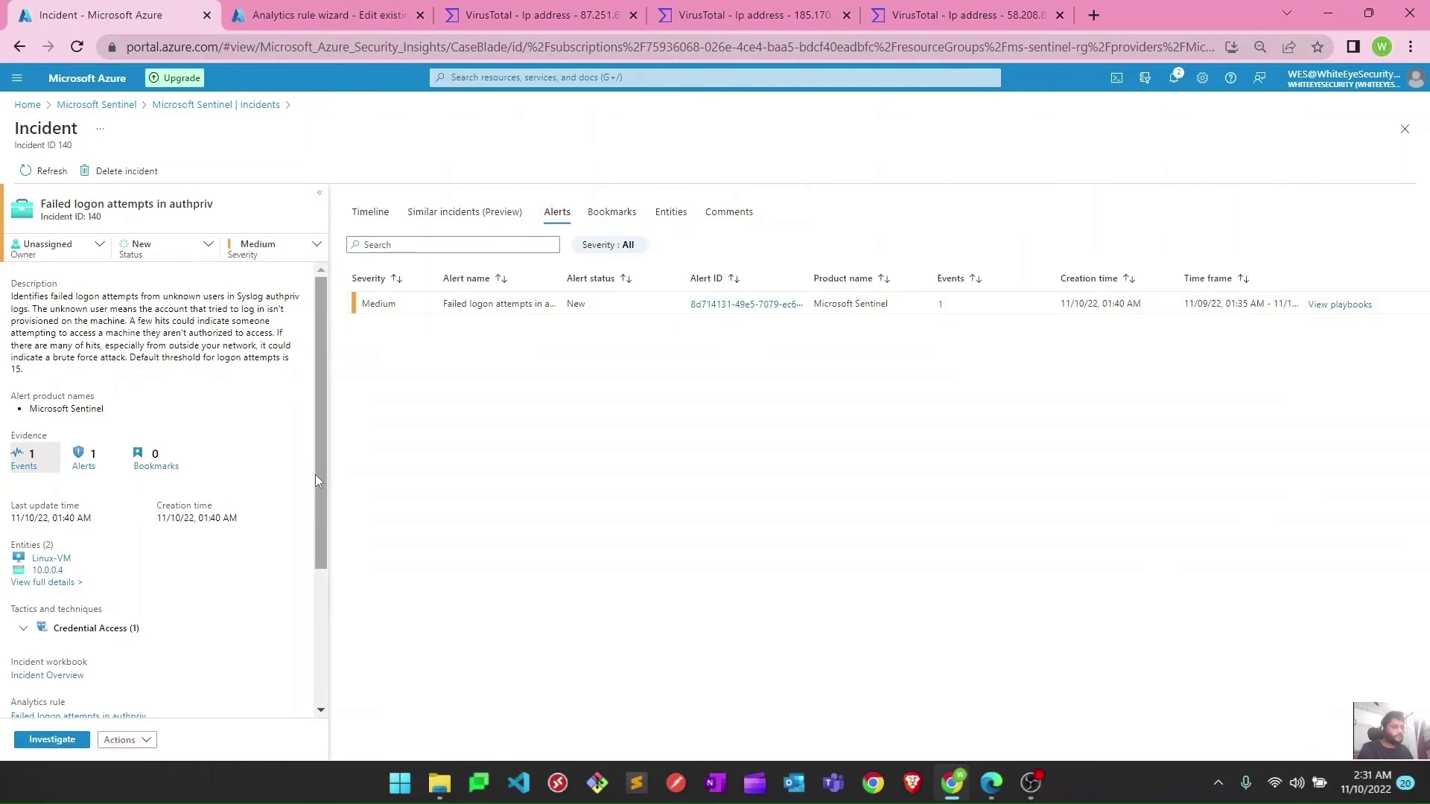
click(671, 213)
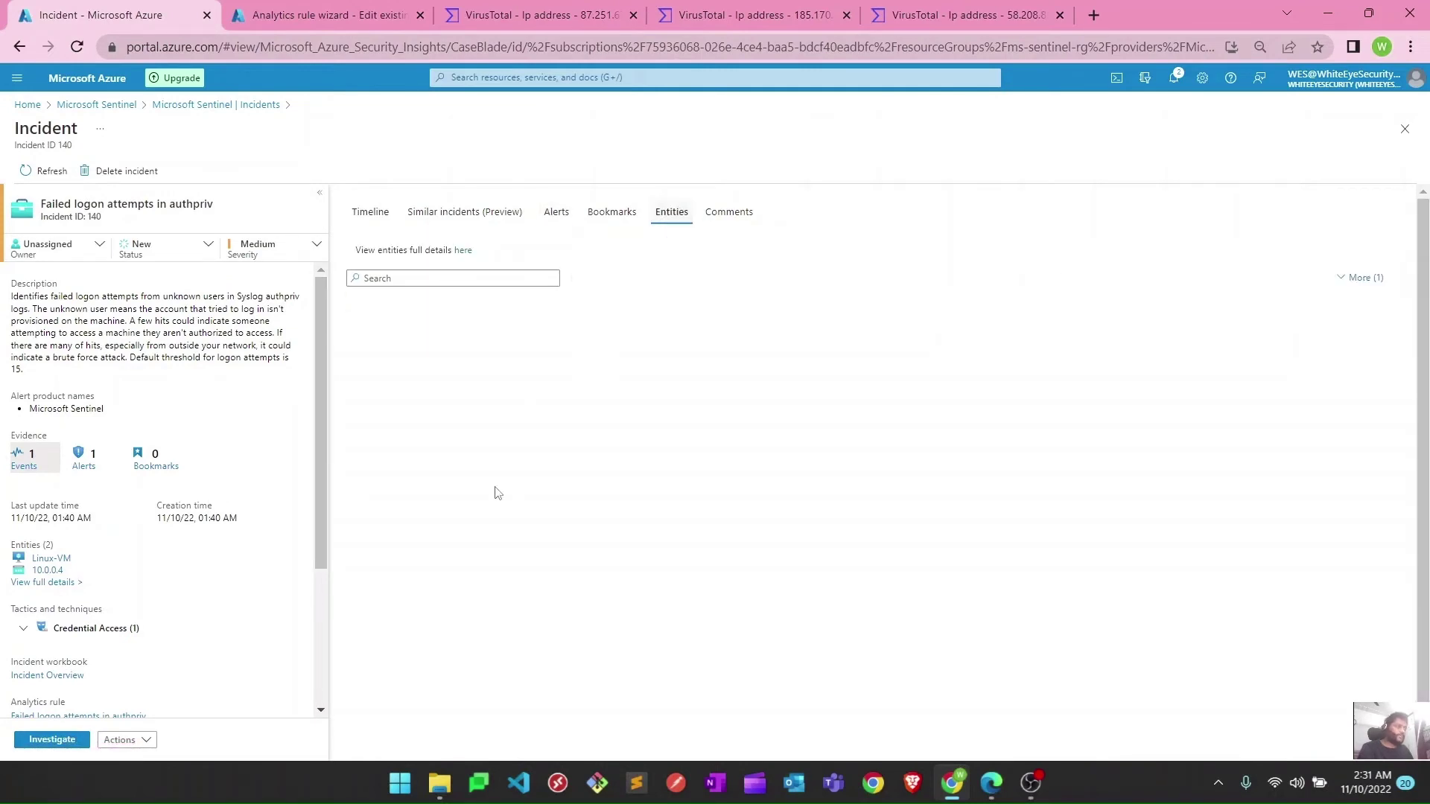
click(300, 15)
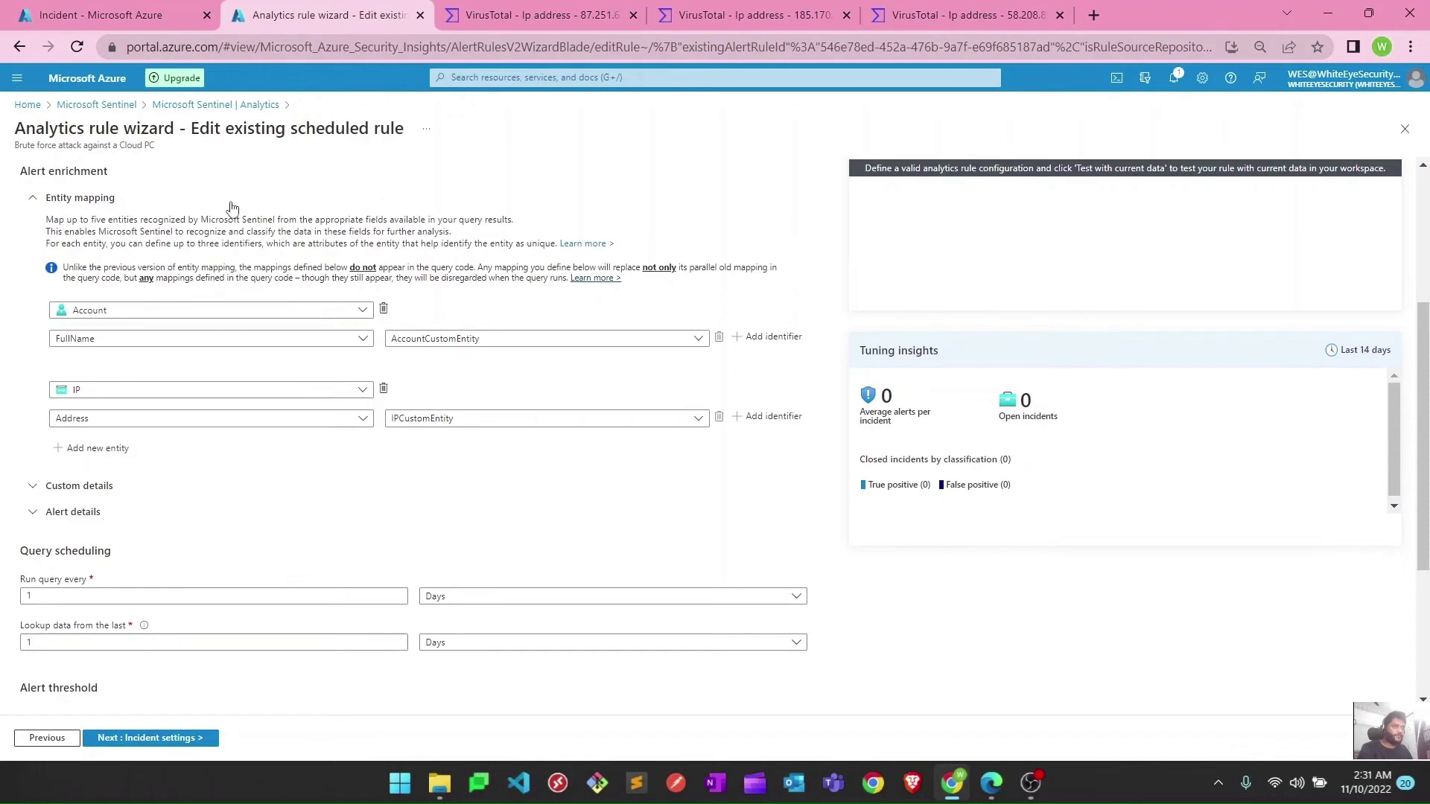
click(158, 27)
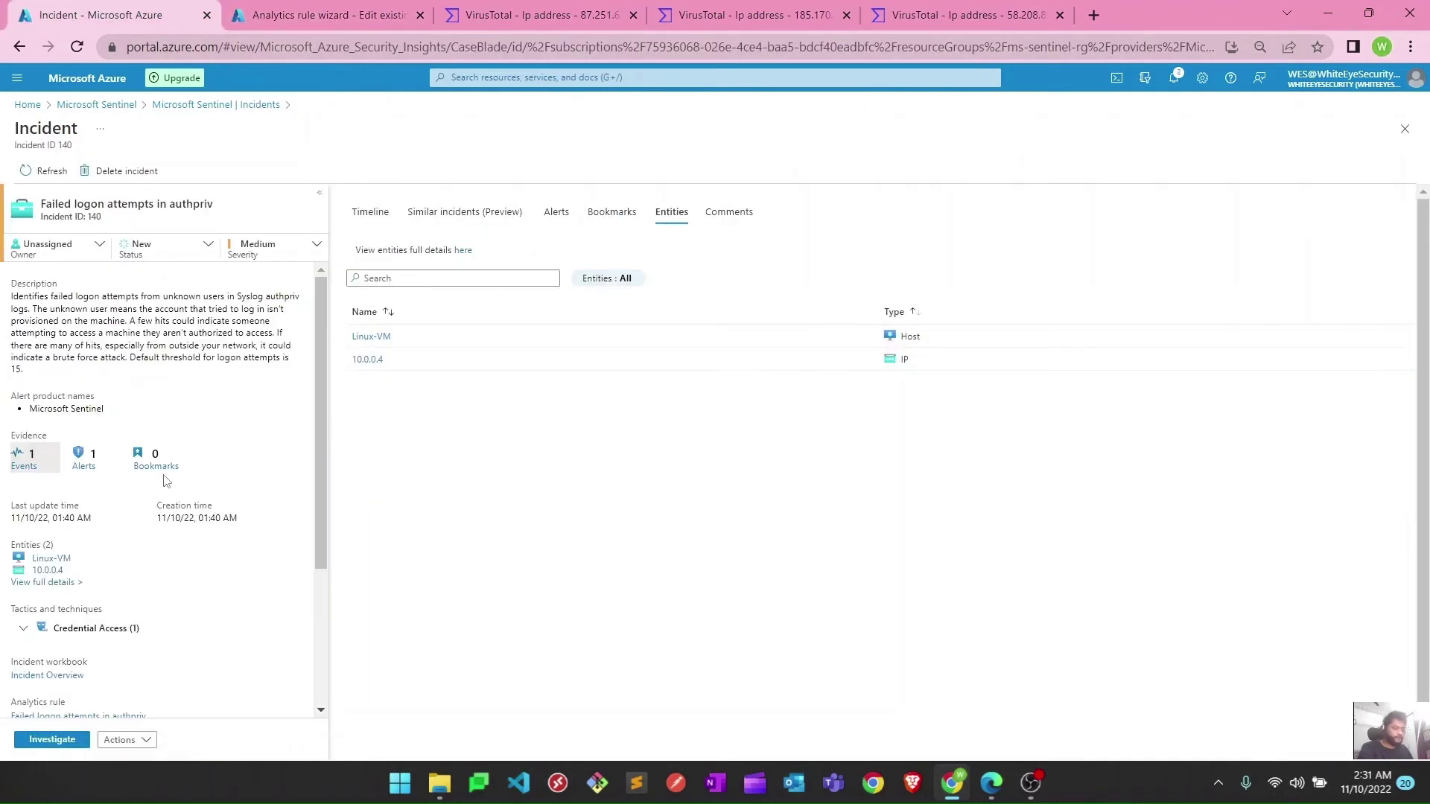
- Read through incident 140's description, then go back to the Incidents list
scroll(166, 480, down, 5)
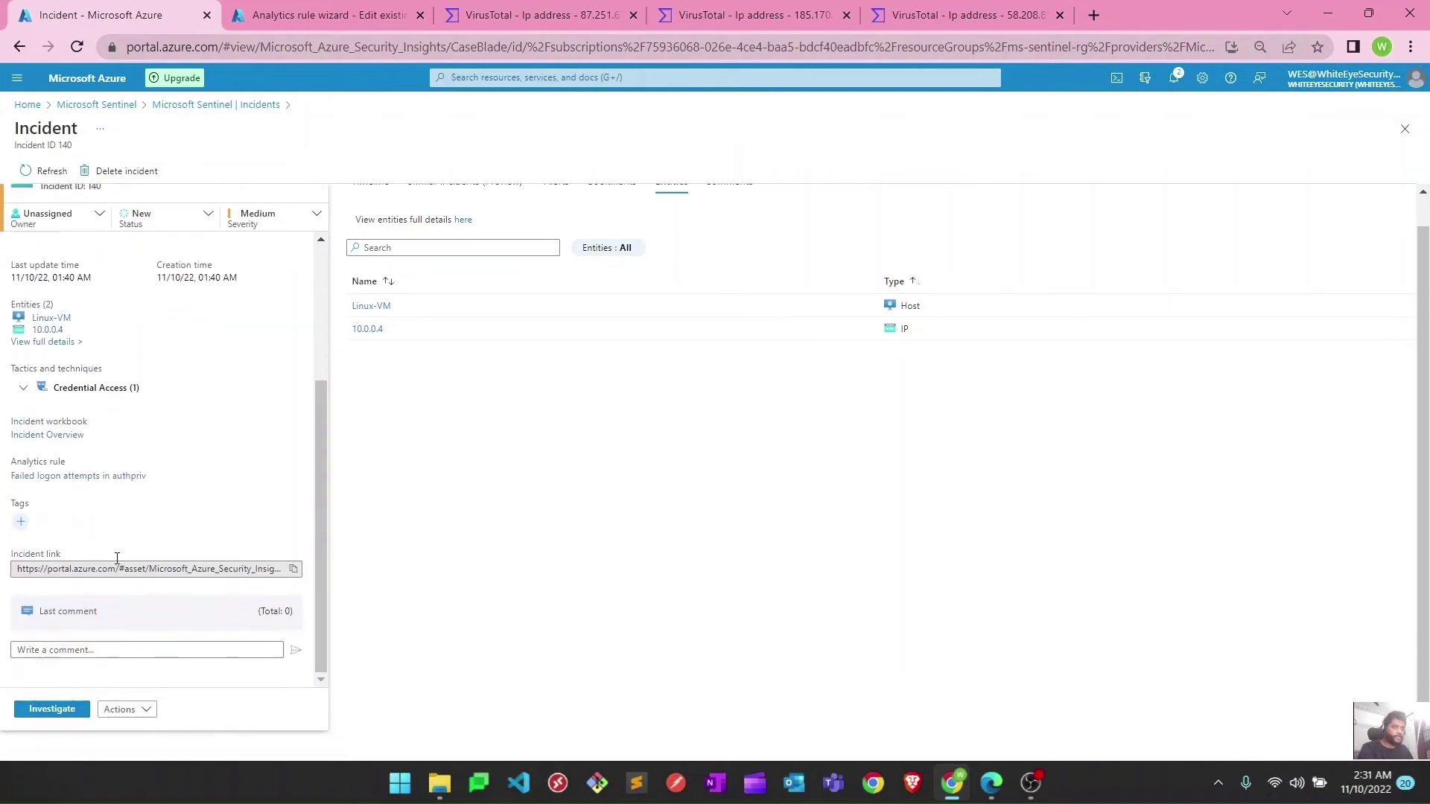
scroll(105, 472, up, 1)
drag(81, 525, 90, 525)
scroll(207, 581, down, 1)
scroll(206, 582, up, 1)
scroll(207, 581, down, 1)
scroll(207, 582, up, 2)
scroll(207, 582, up, 1)
drag(289, 360, 11, 311)
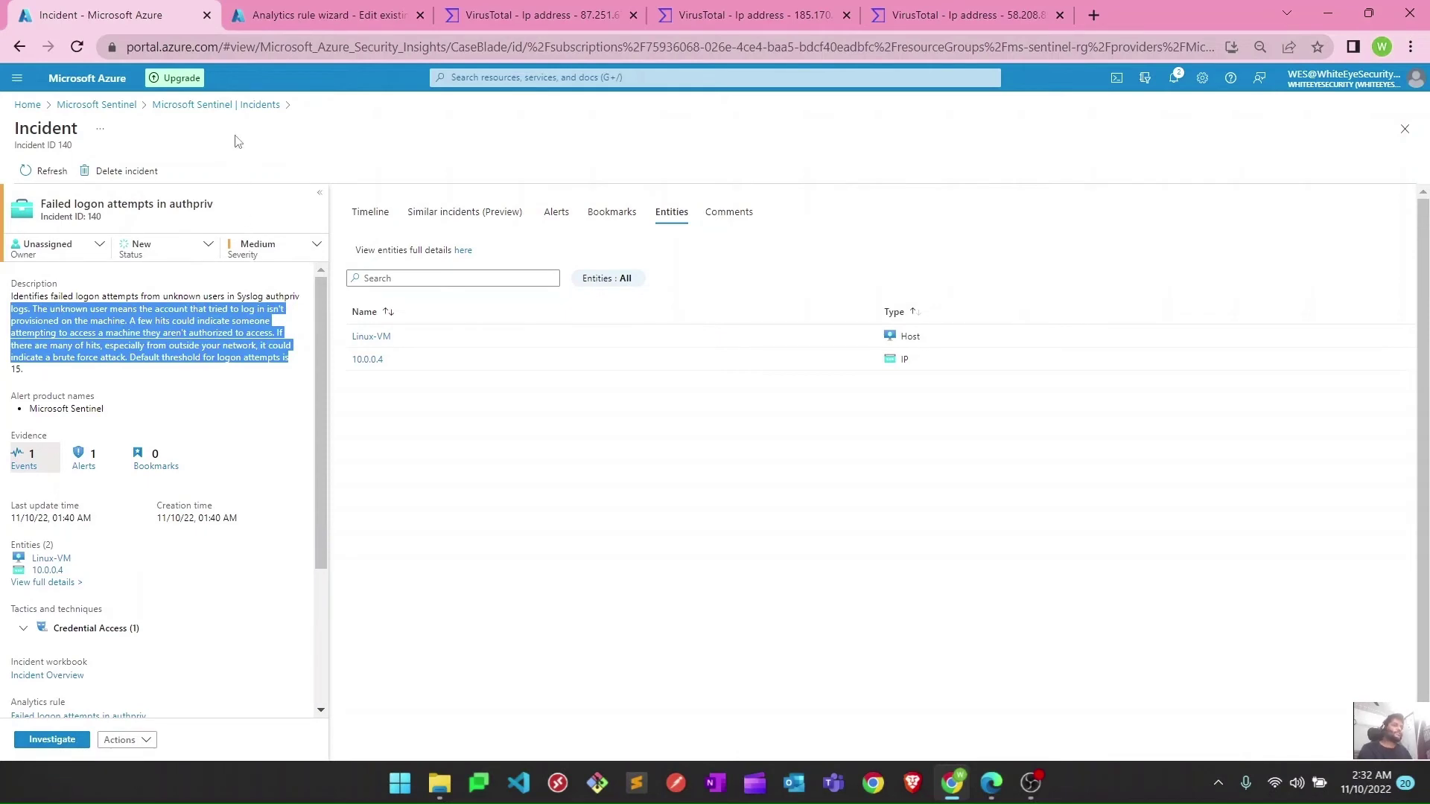
key(alt+Left)
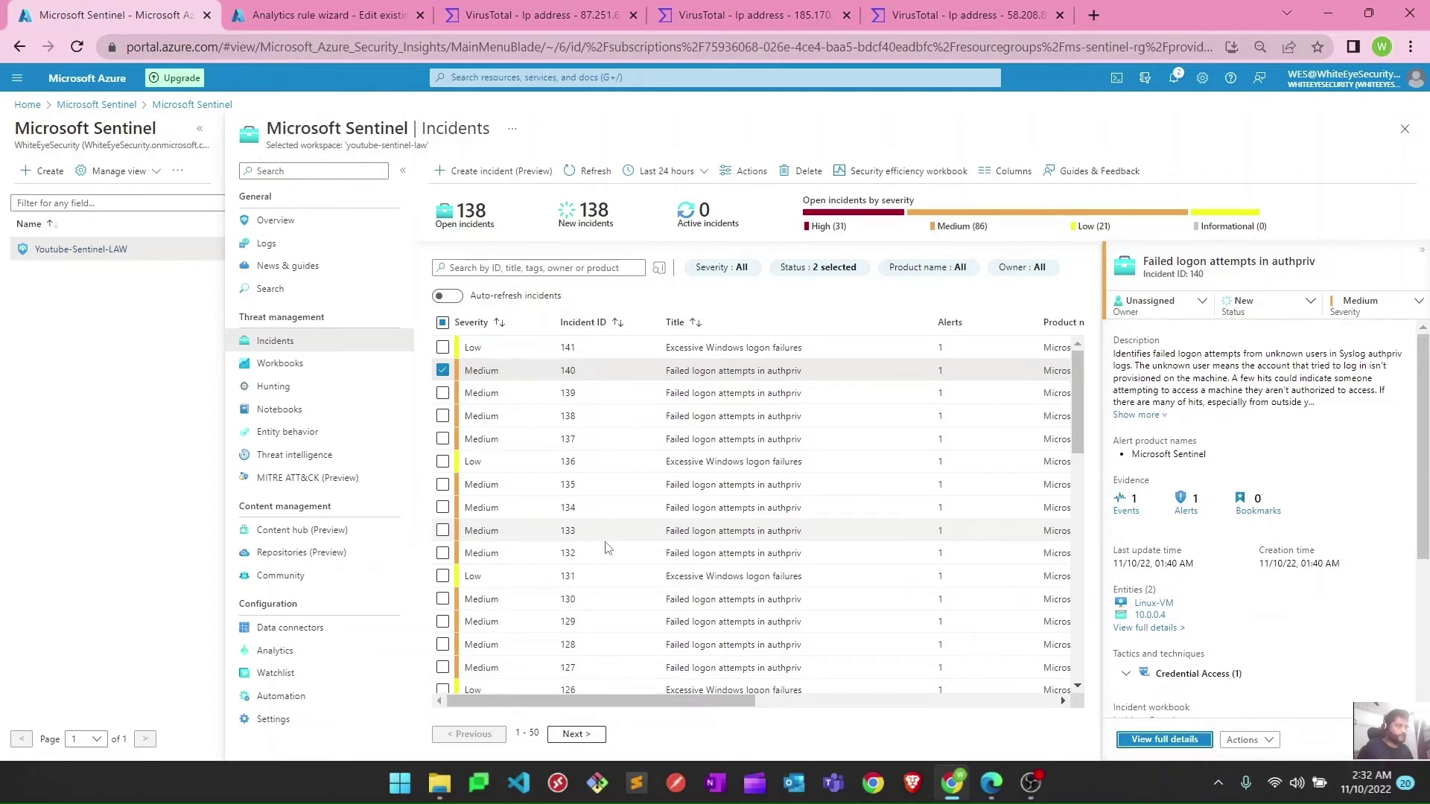
- Select incident 140 and set its owner to yourself with Assign to me
click(444, 372)
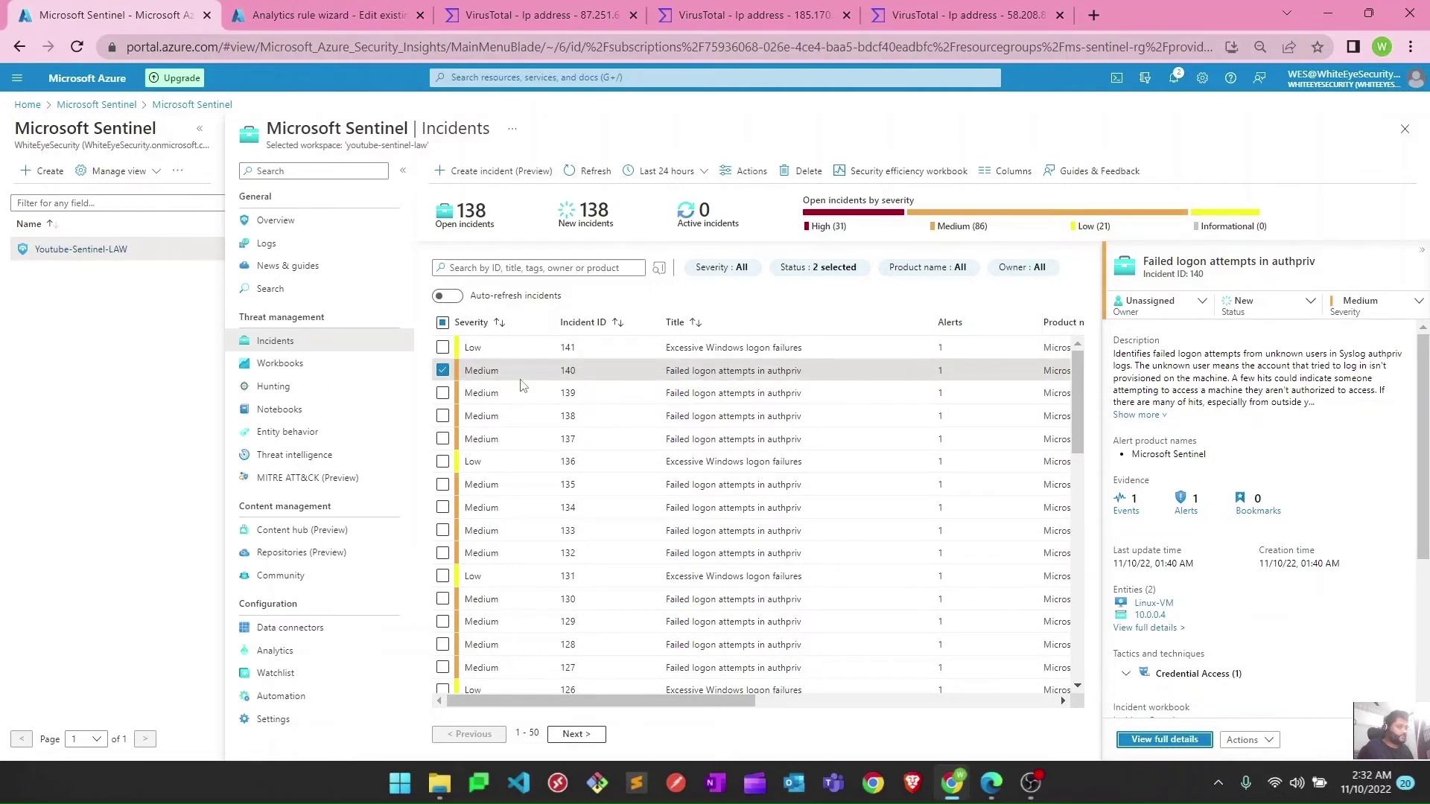
click(1179, 307)
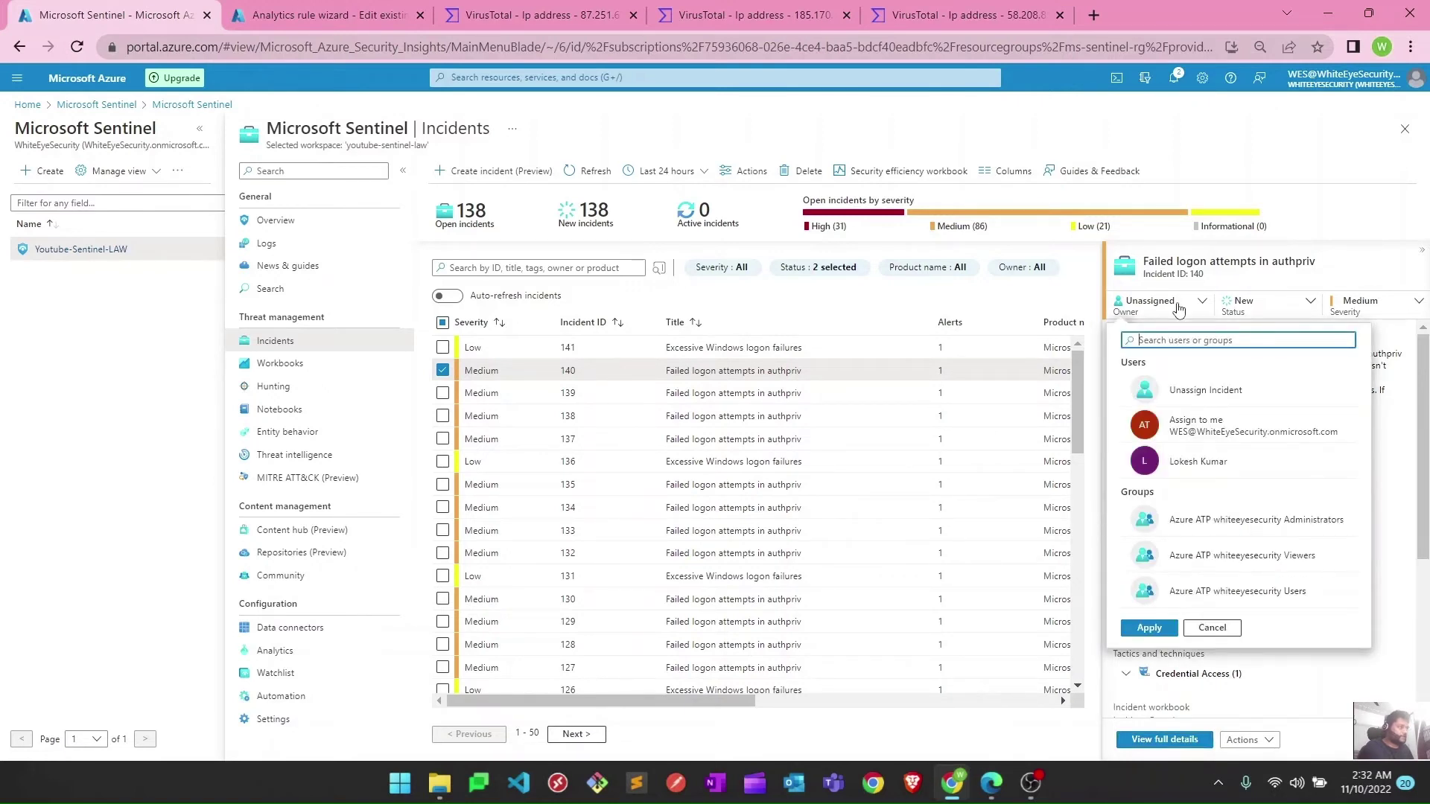
click(1194, 424)
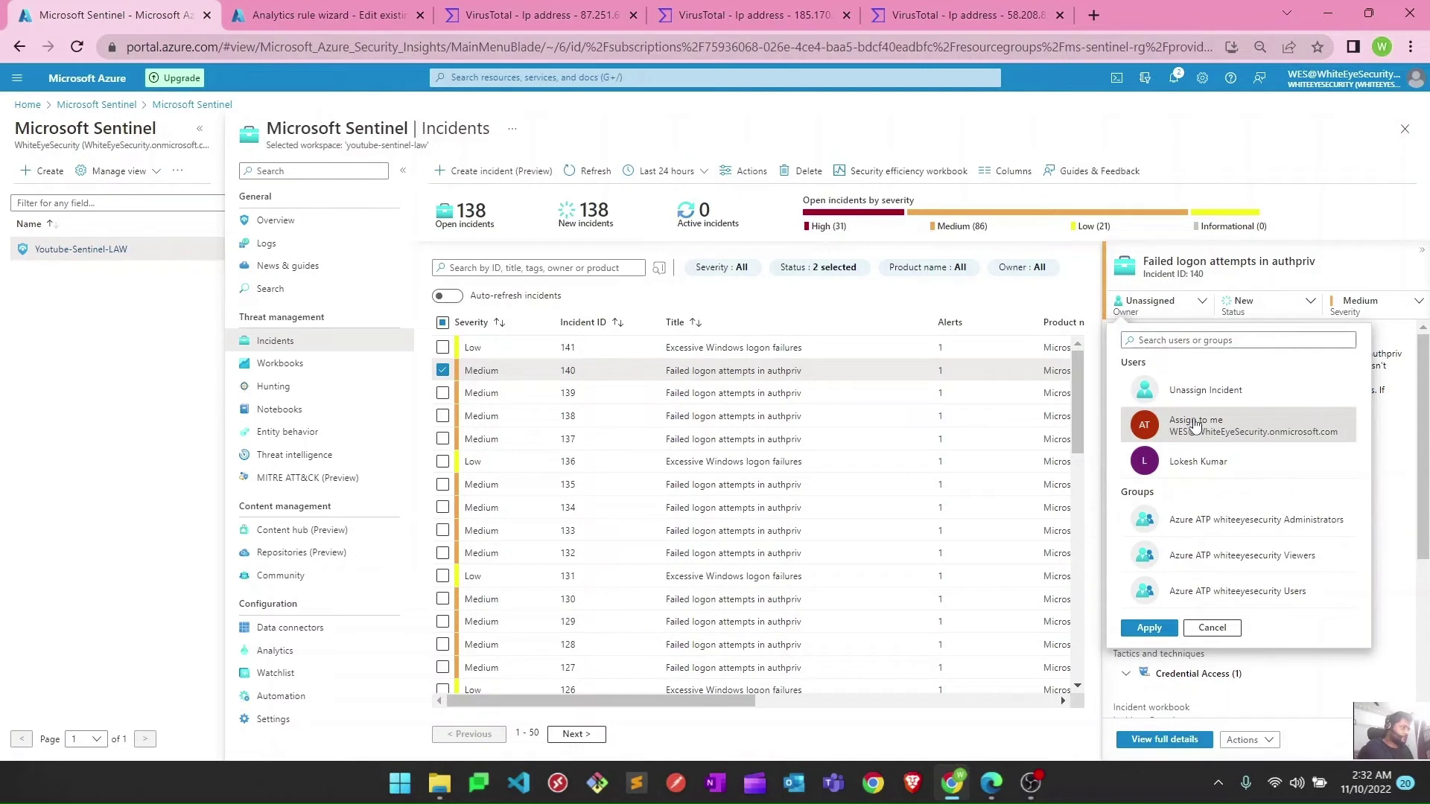
click(1145, 630)
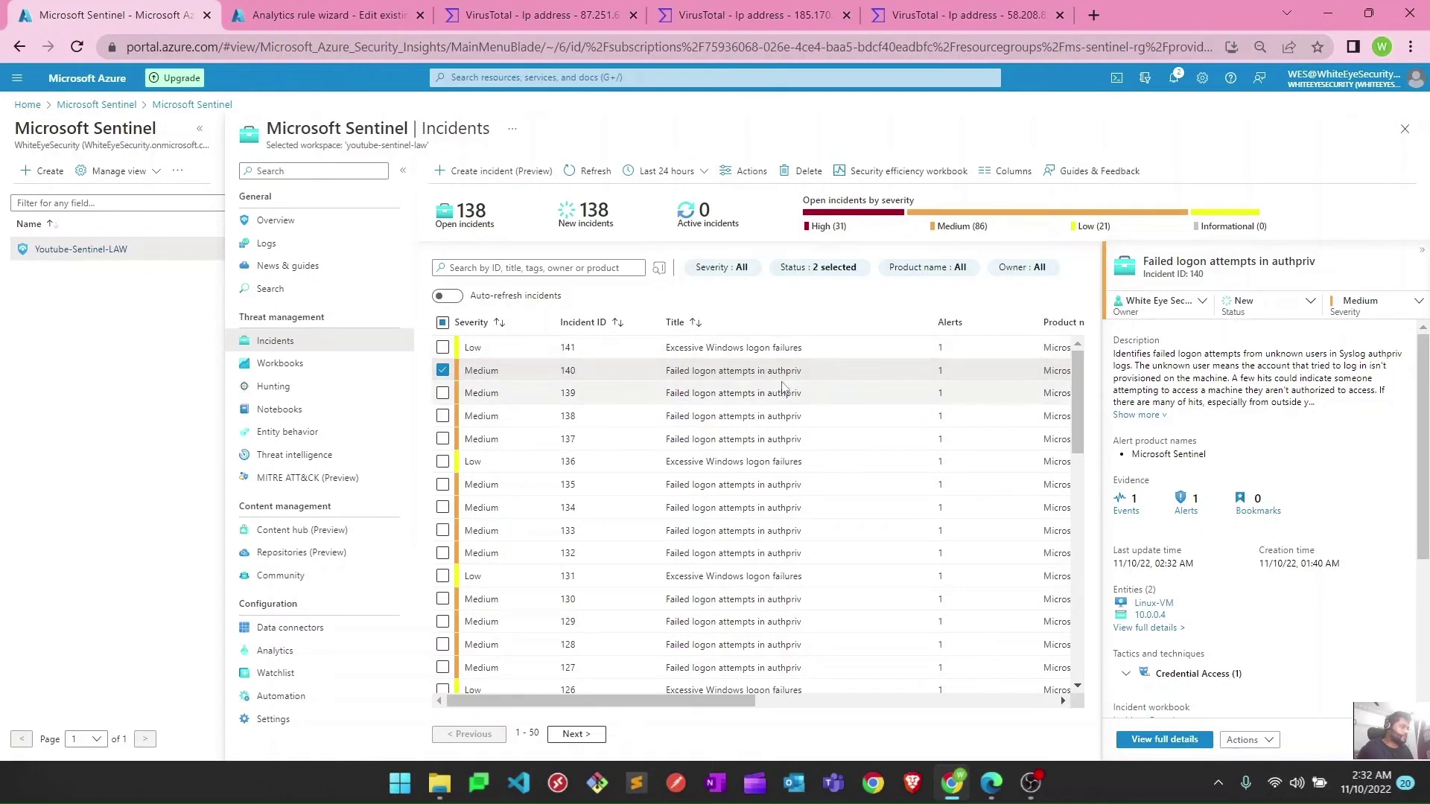
click(1295, 314)
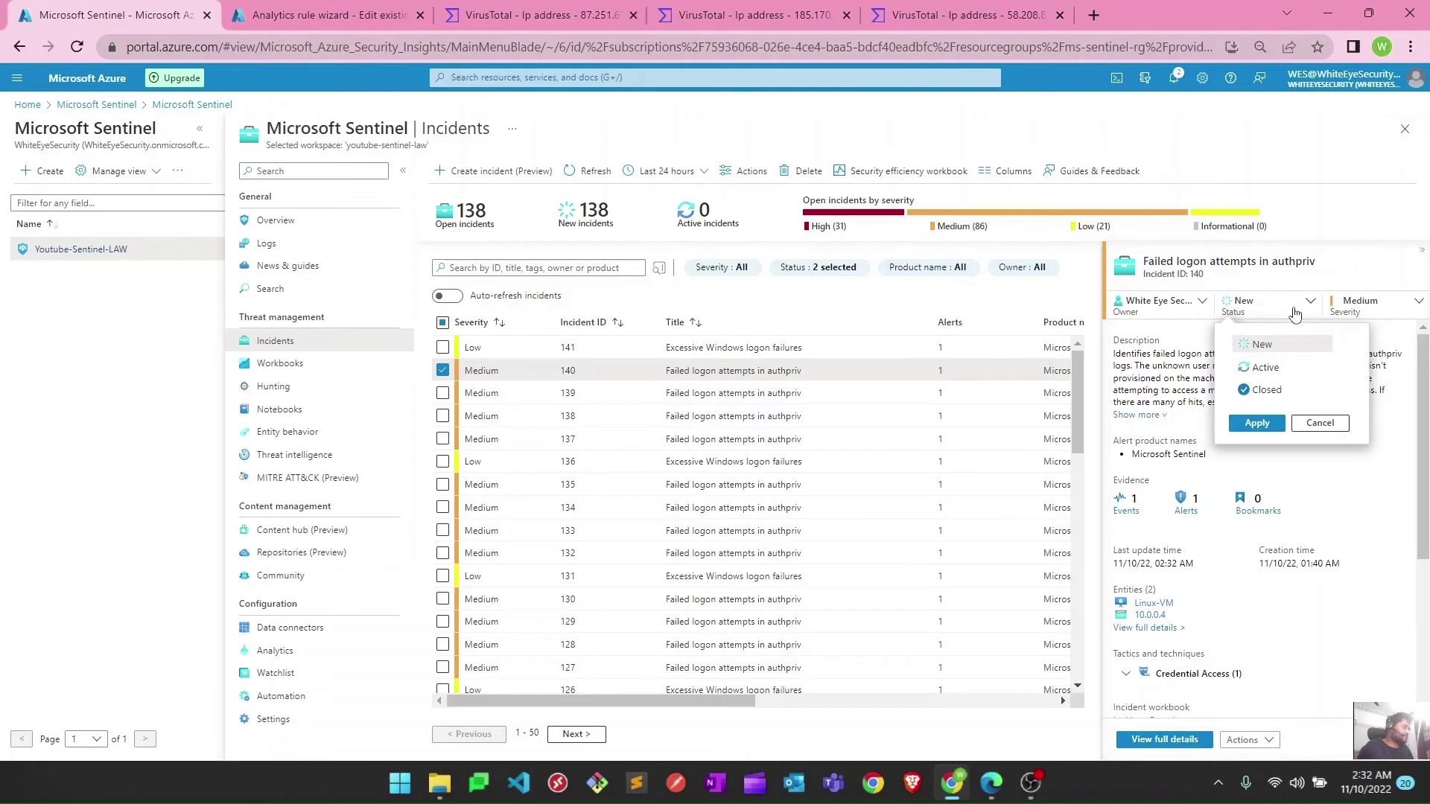
- Set incident 140's status to Active, leaving severity and actions unchanged
click(1269, 370)
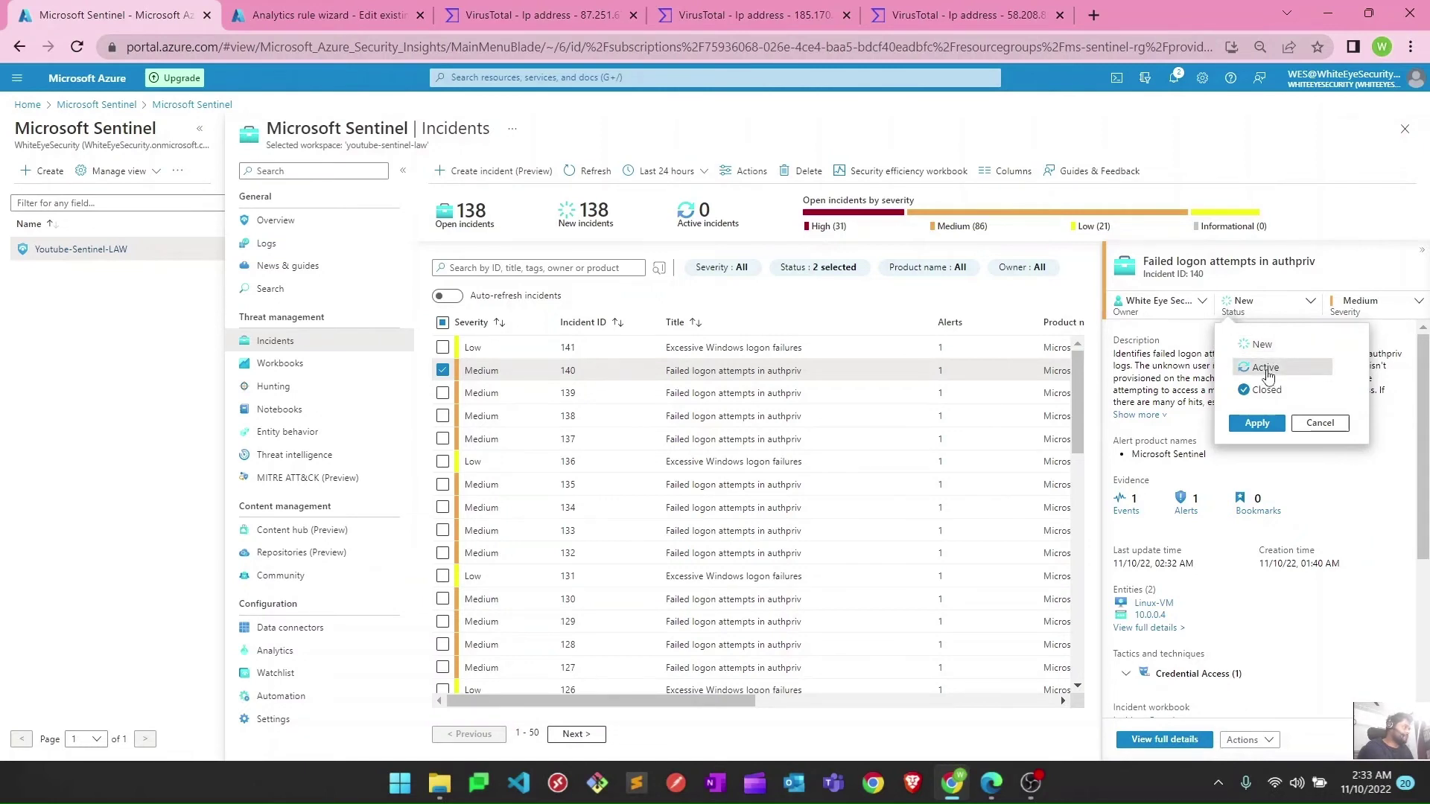
click(1259, 424)
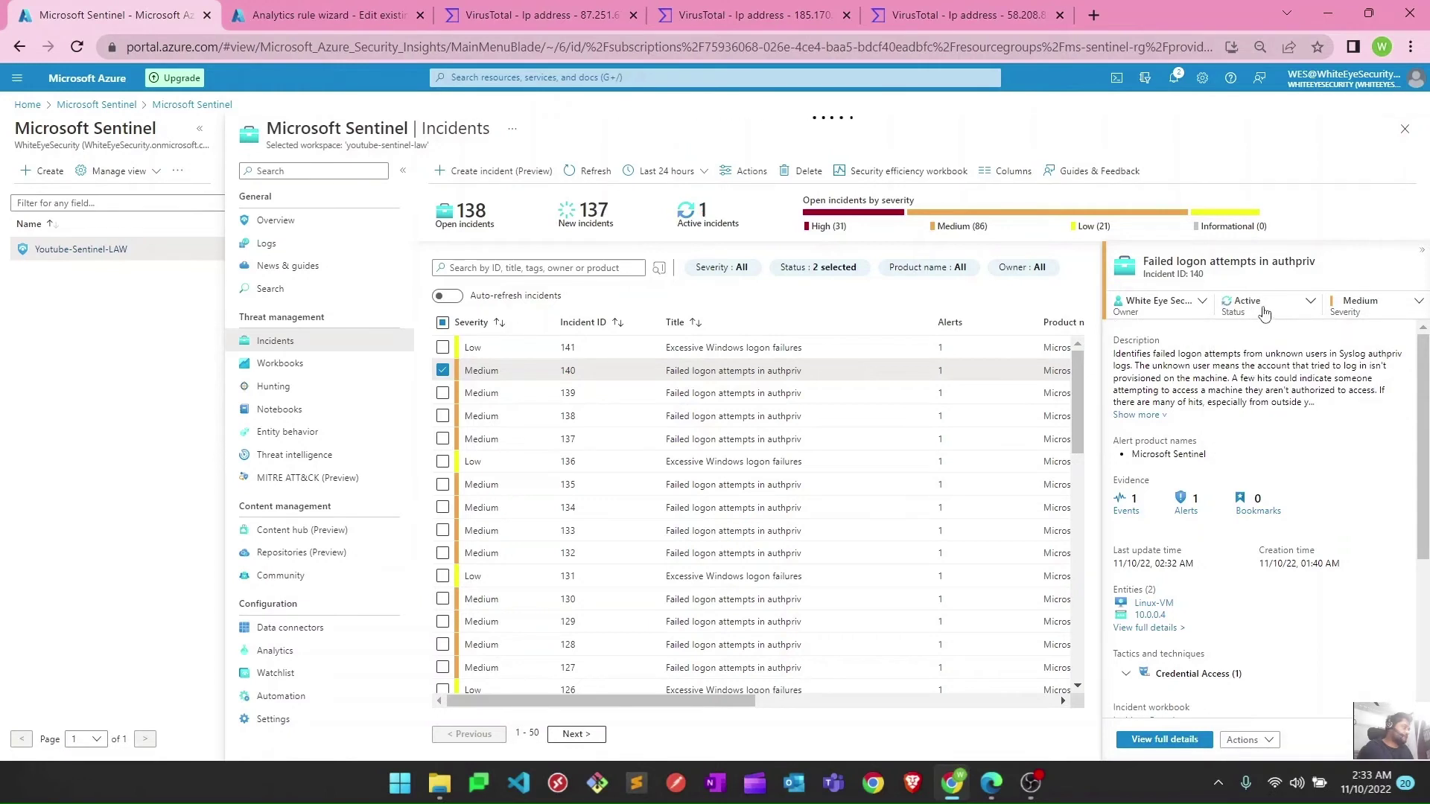
click(1377, 305)
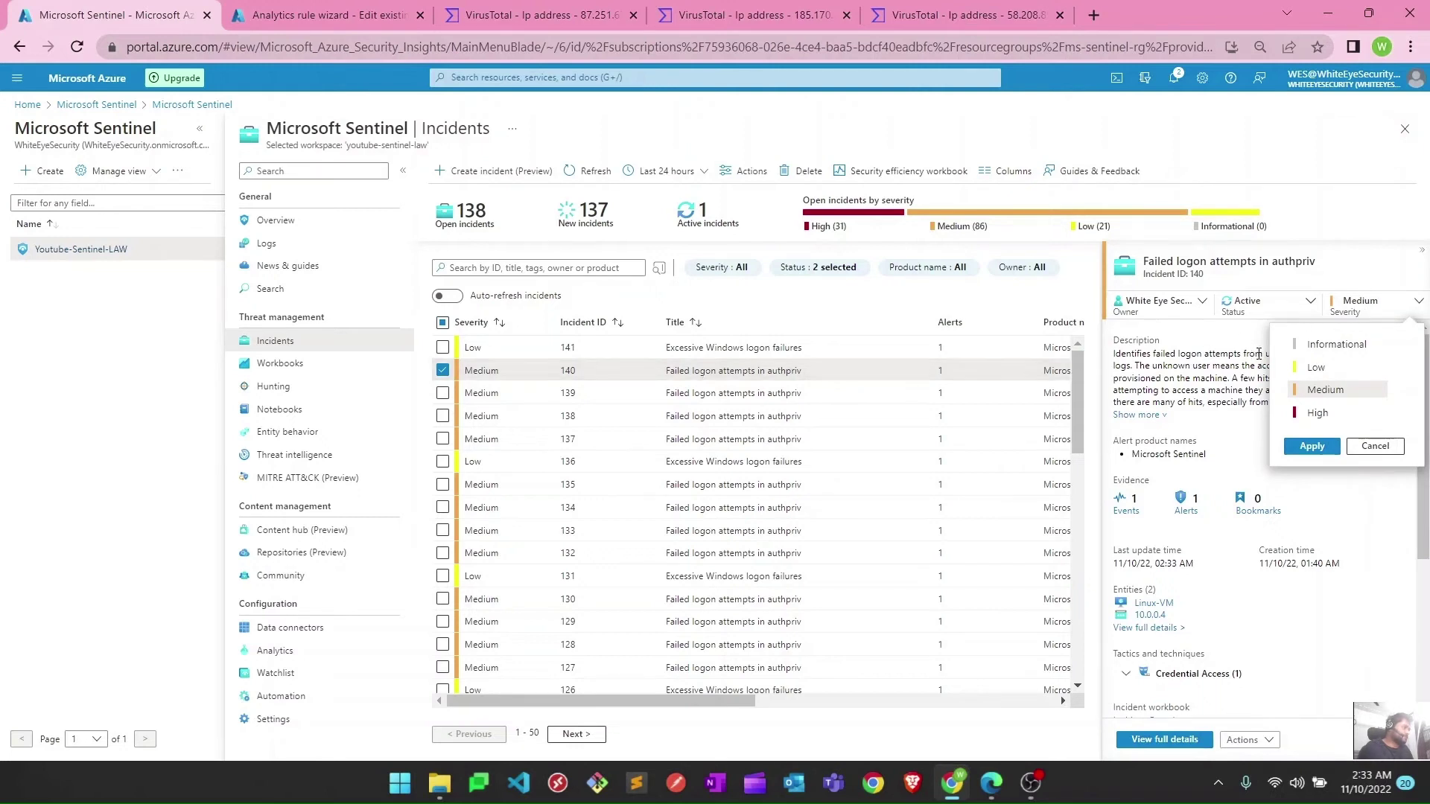
click(1366, 446)
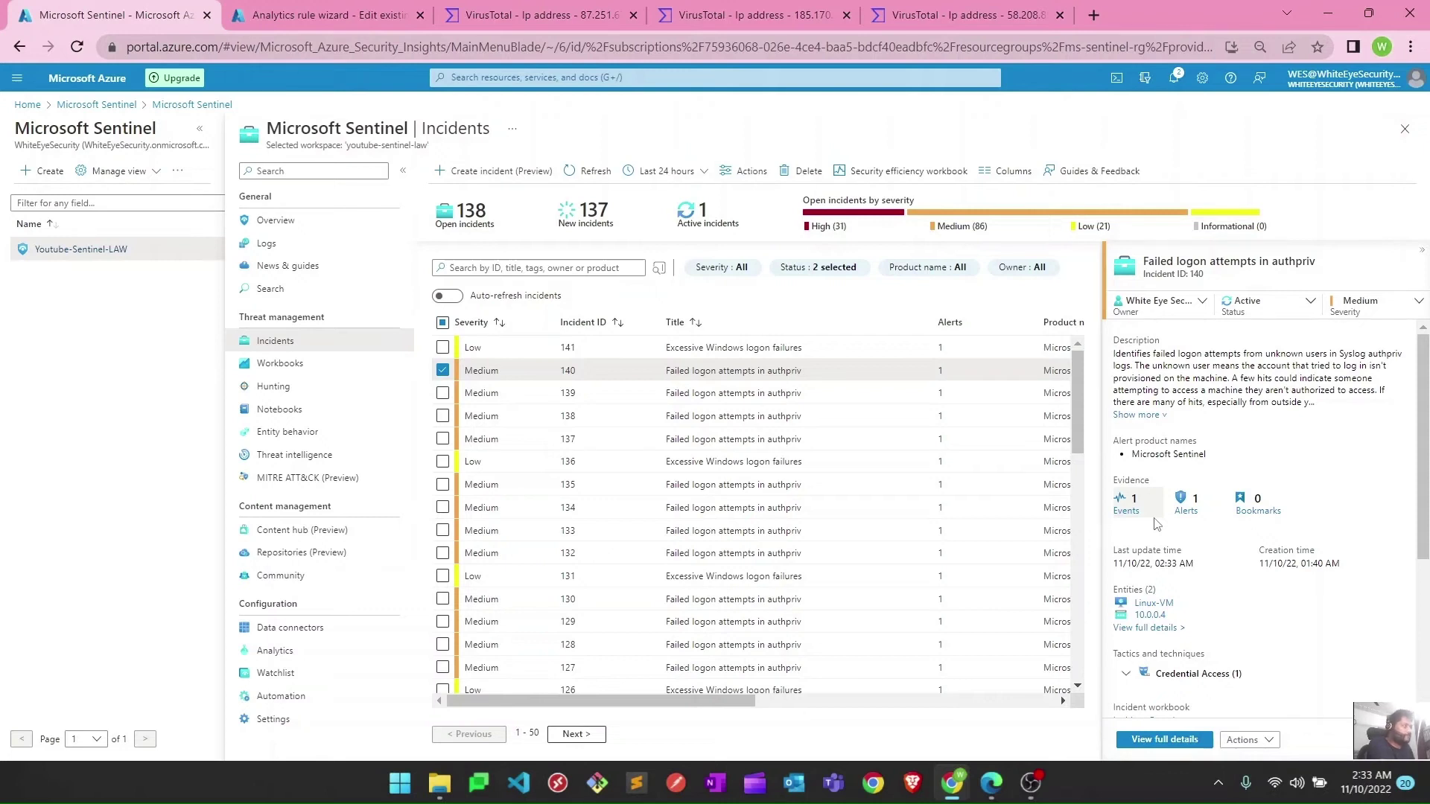
click(1245, 742)
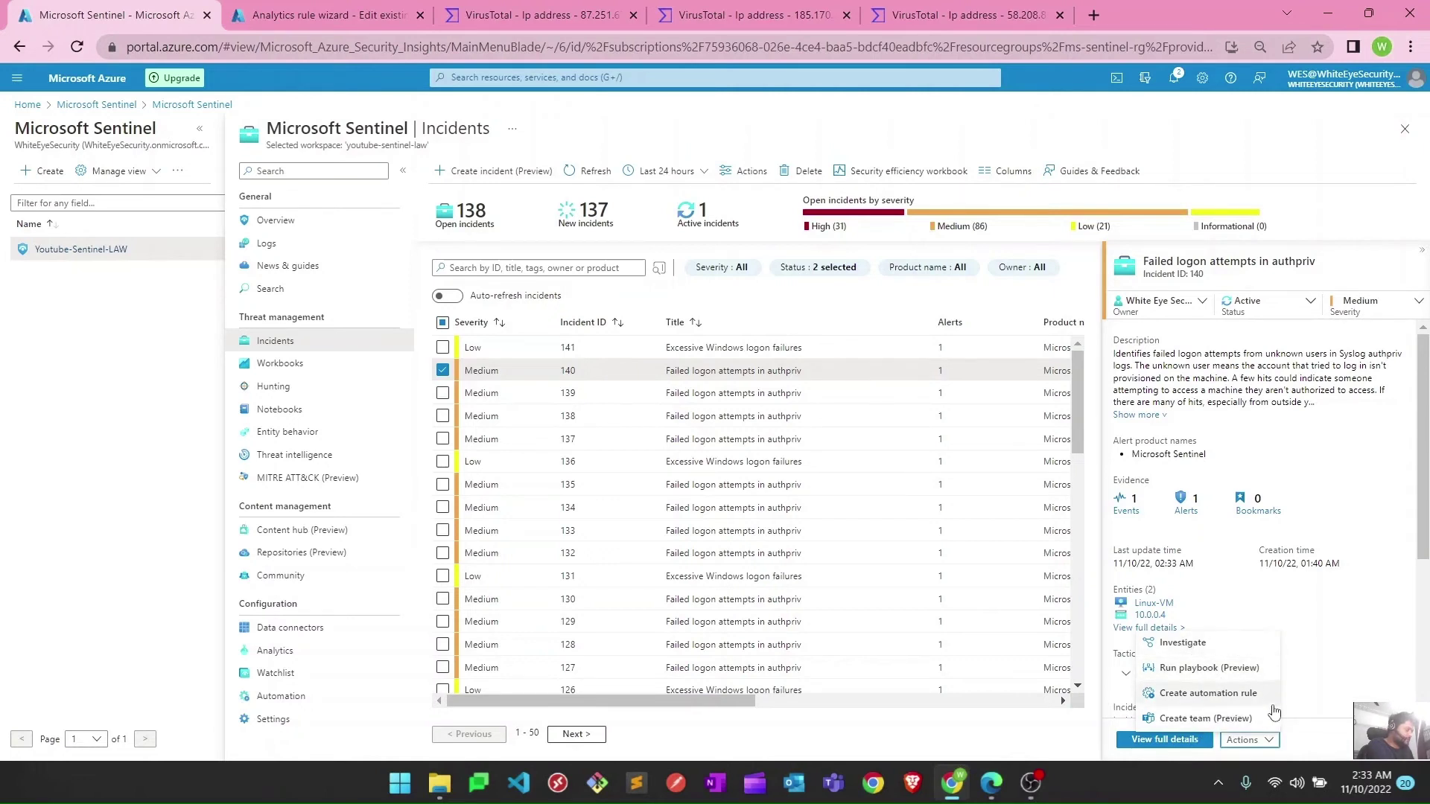
click(1315, 731)
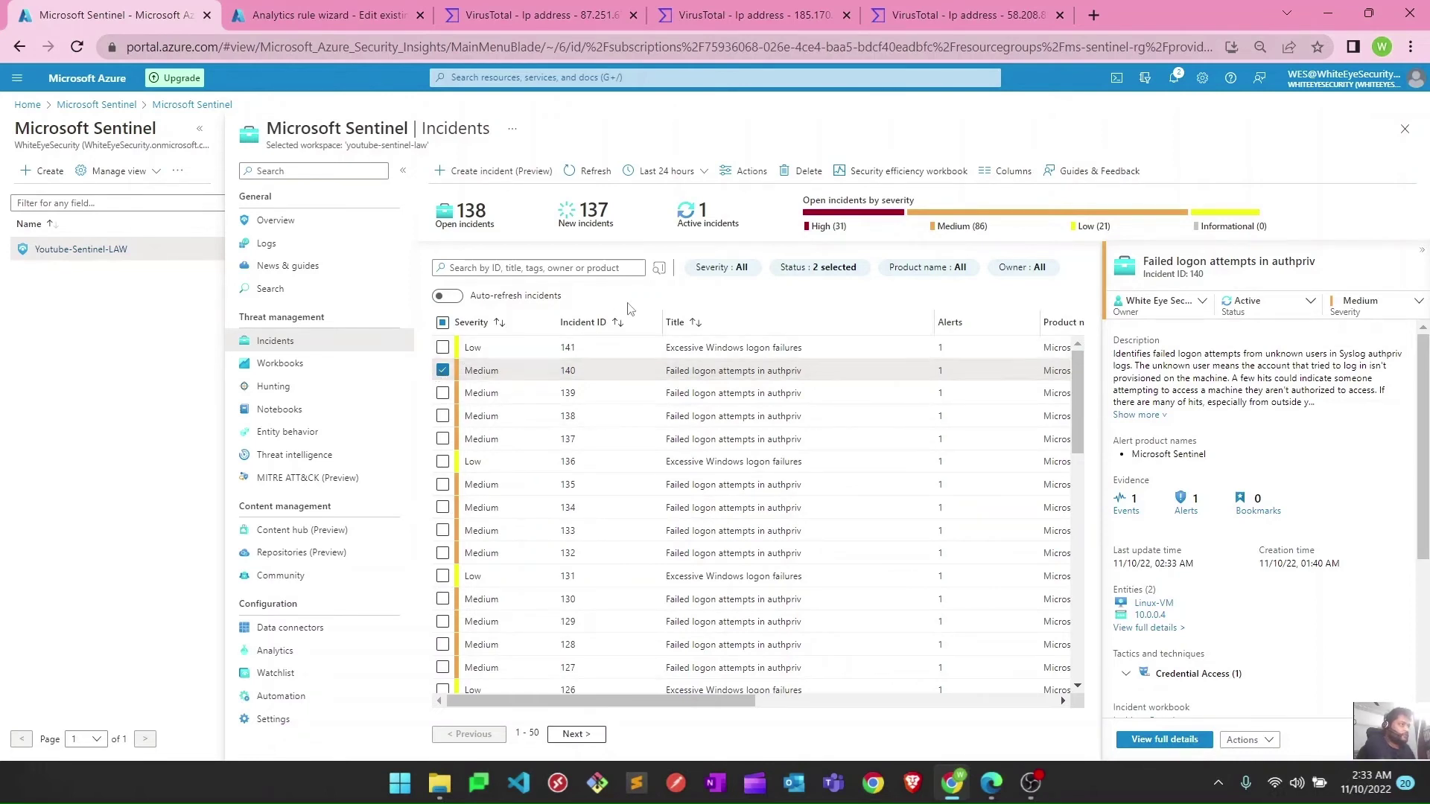
- Start a bulk Actions update of incident 140 with status Closed and list the classifications
click(745, 176)
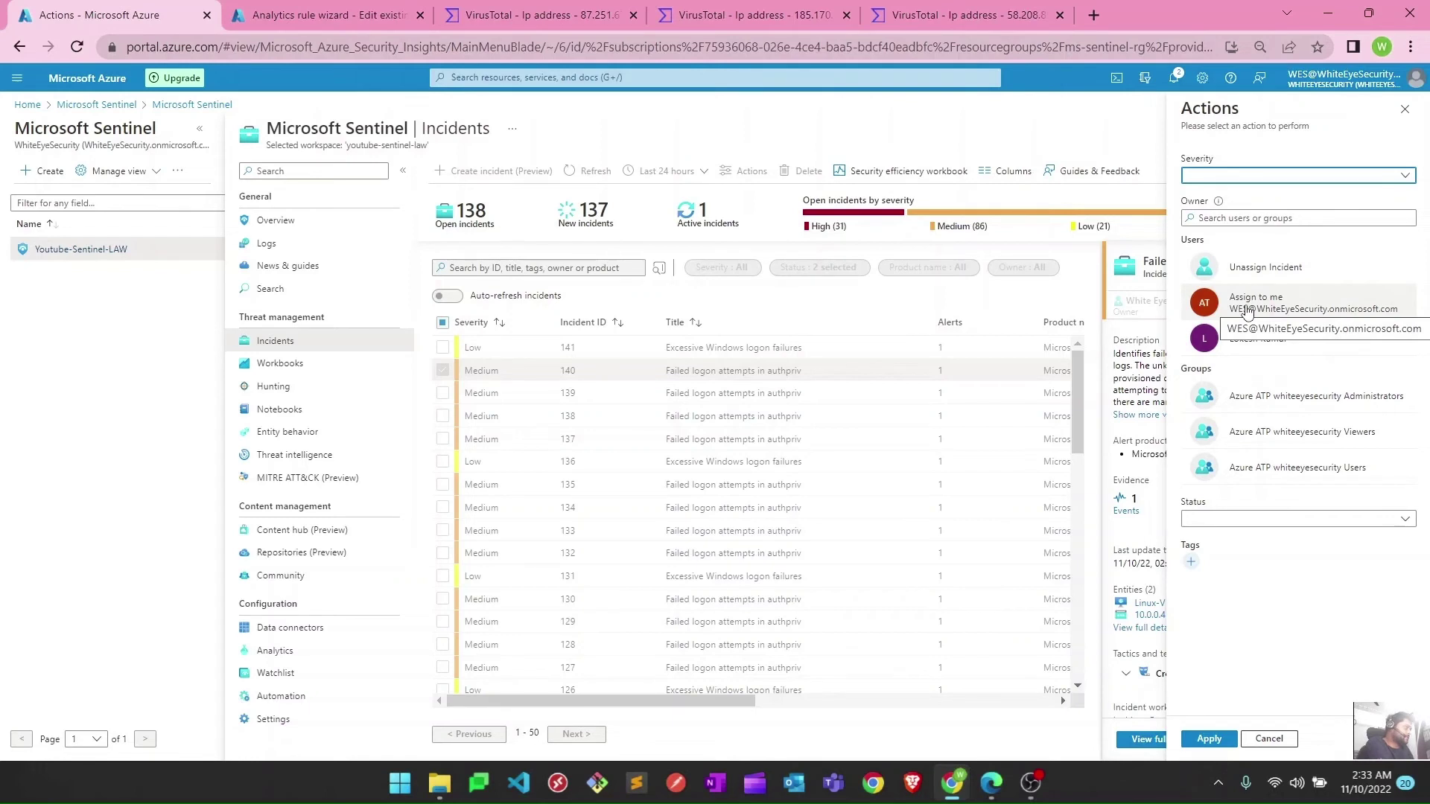
click(1239, 521)
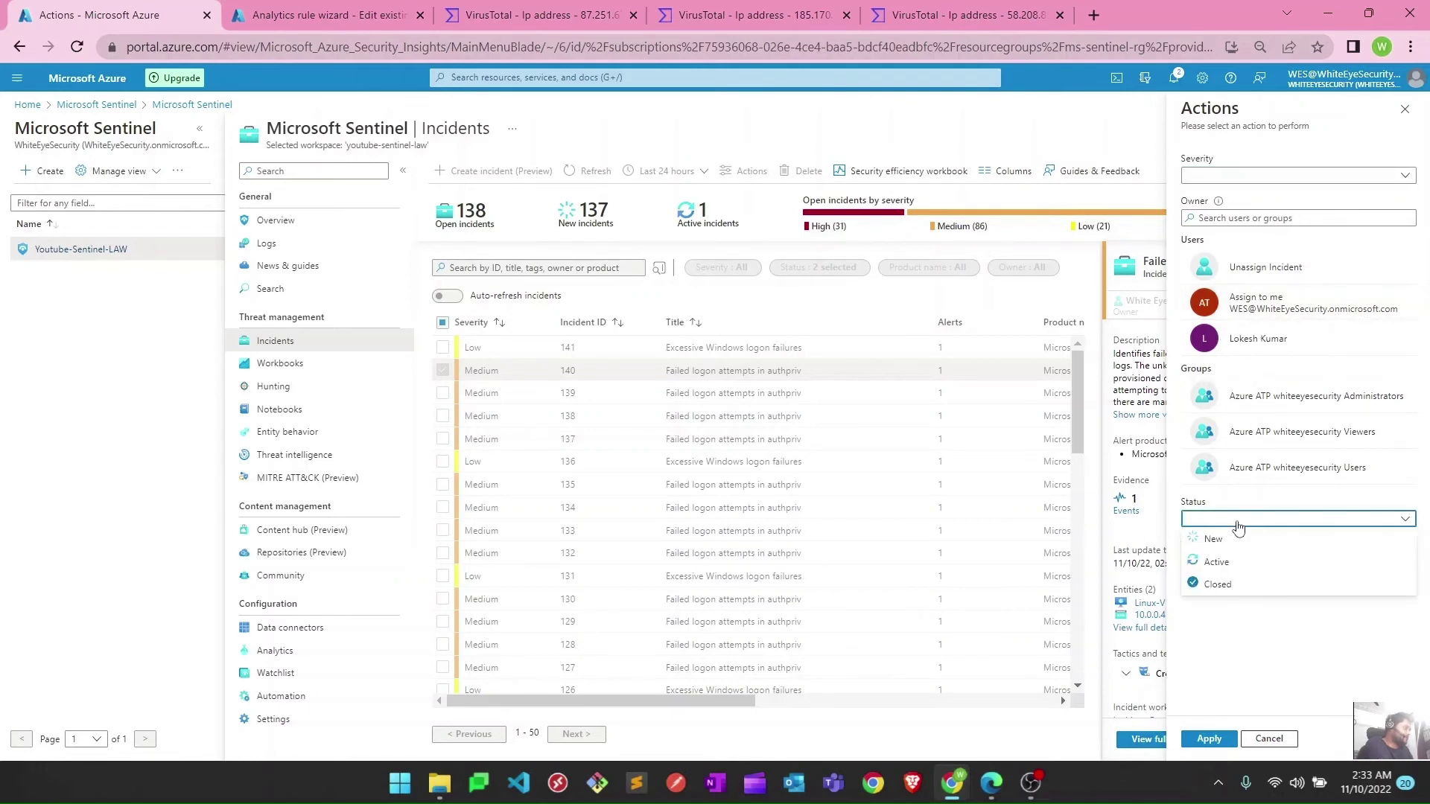
click(1218, 586)
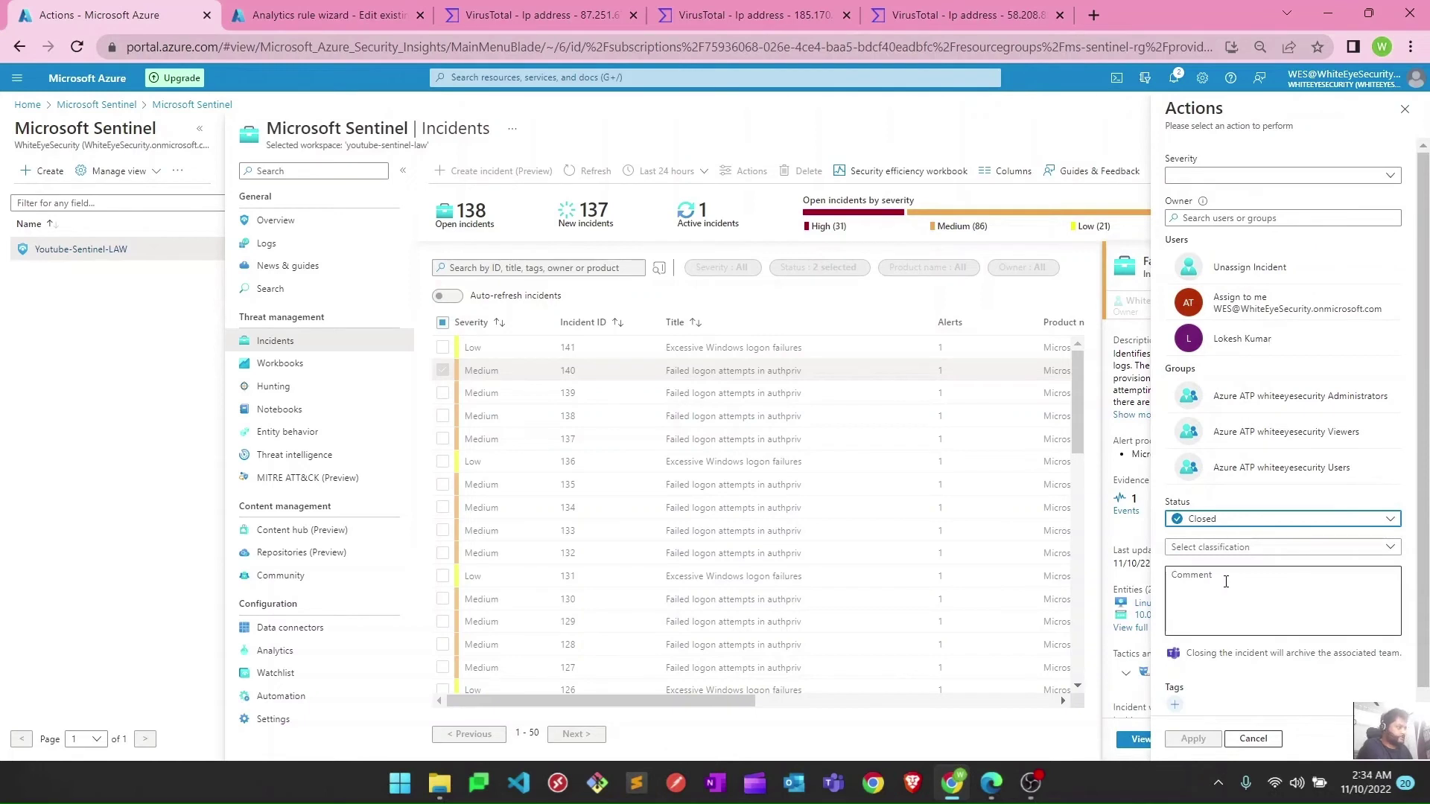
click(1251, 552)
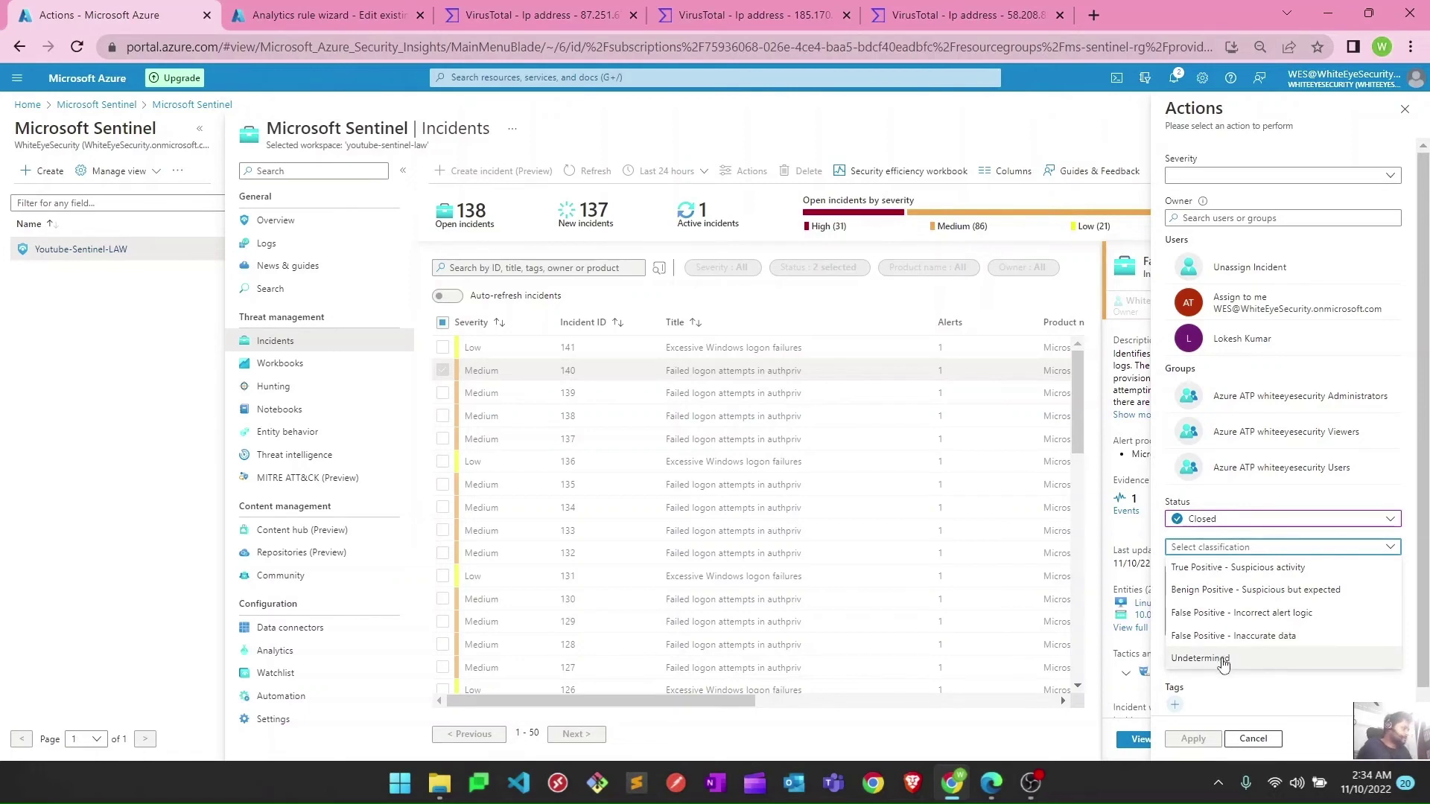
- Close incident 140 as True Positive - Suspicious activity with a comment about blocking the attacking IPs
click(1227, 568)
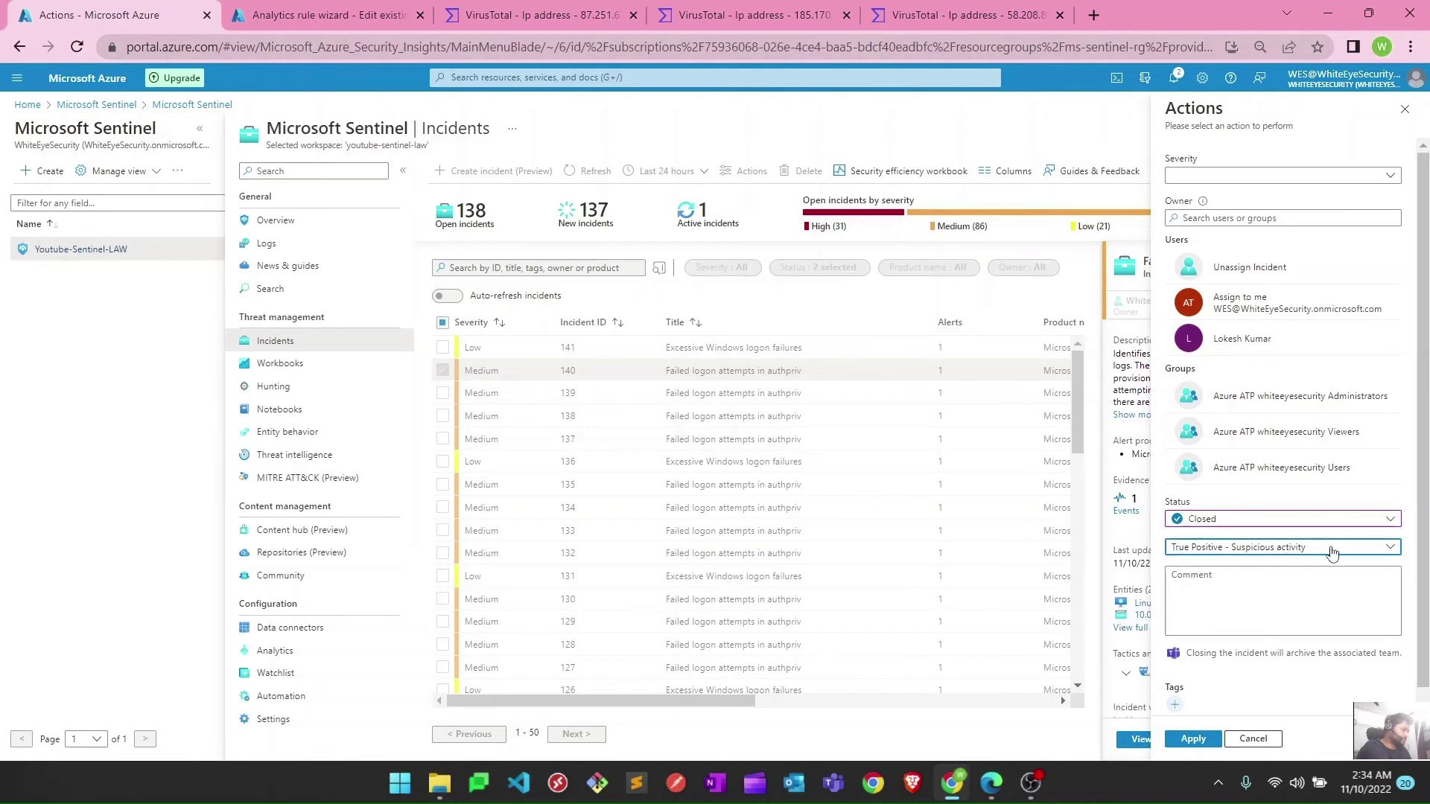
click(1222, 599)
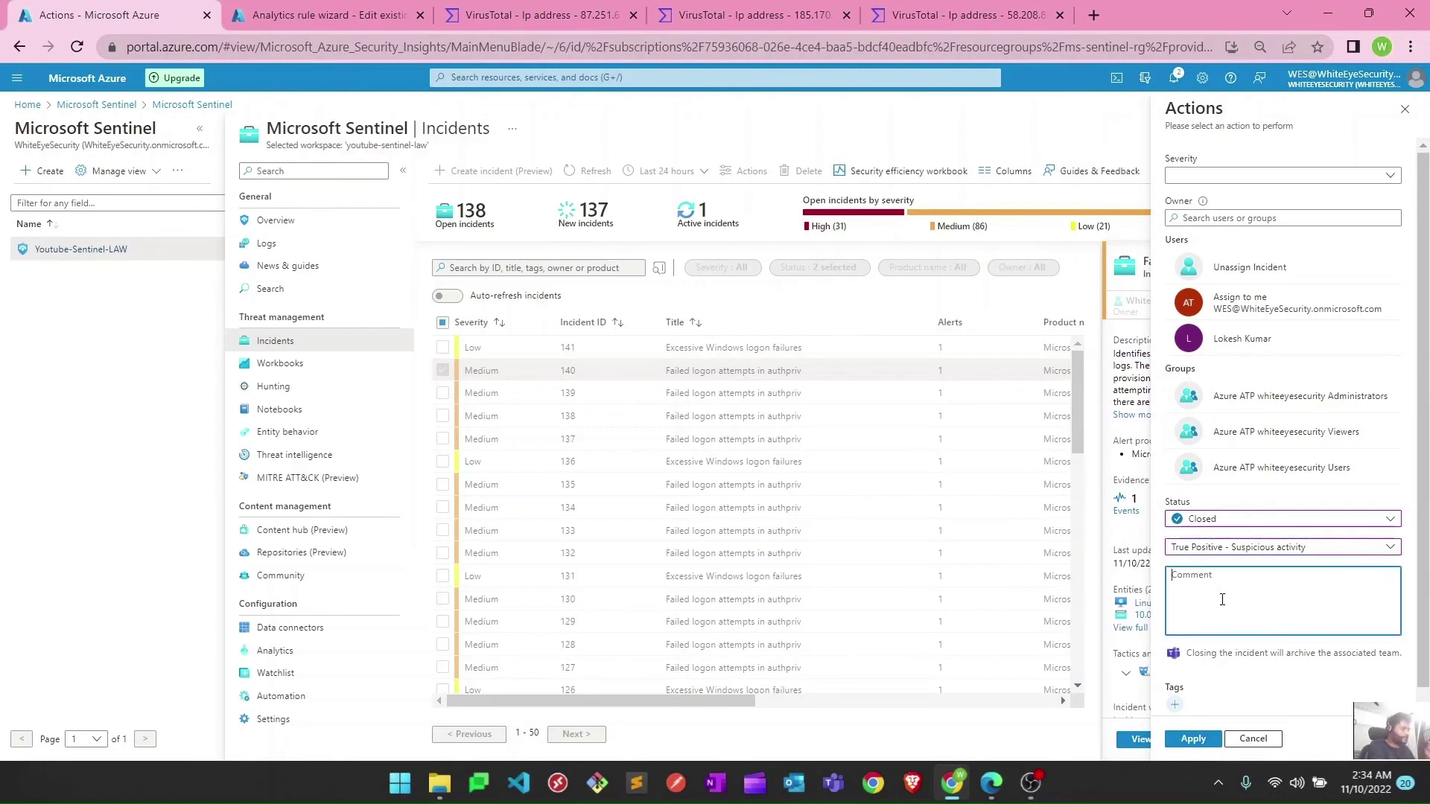
text(I)
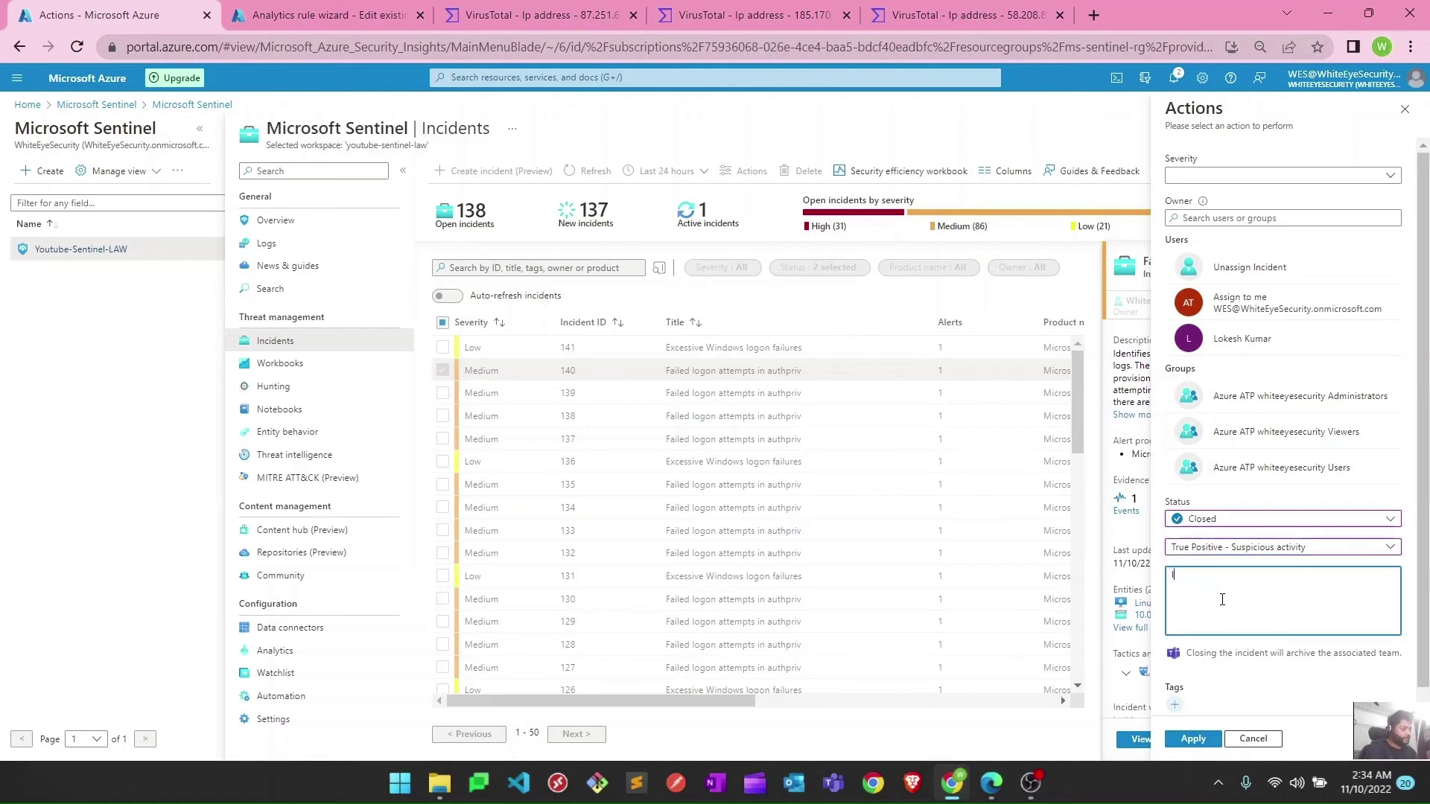
text( have blocked t)
text(he ips fr)
text(omi)
text(t)
key(BackSpace)
key(BackSpace)
text(the attack was coming)
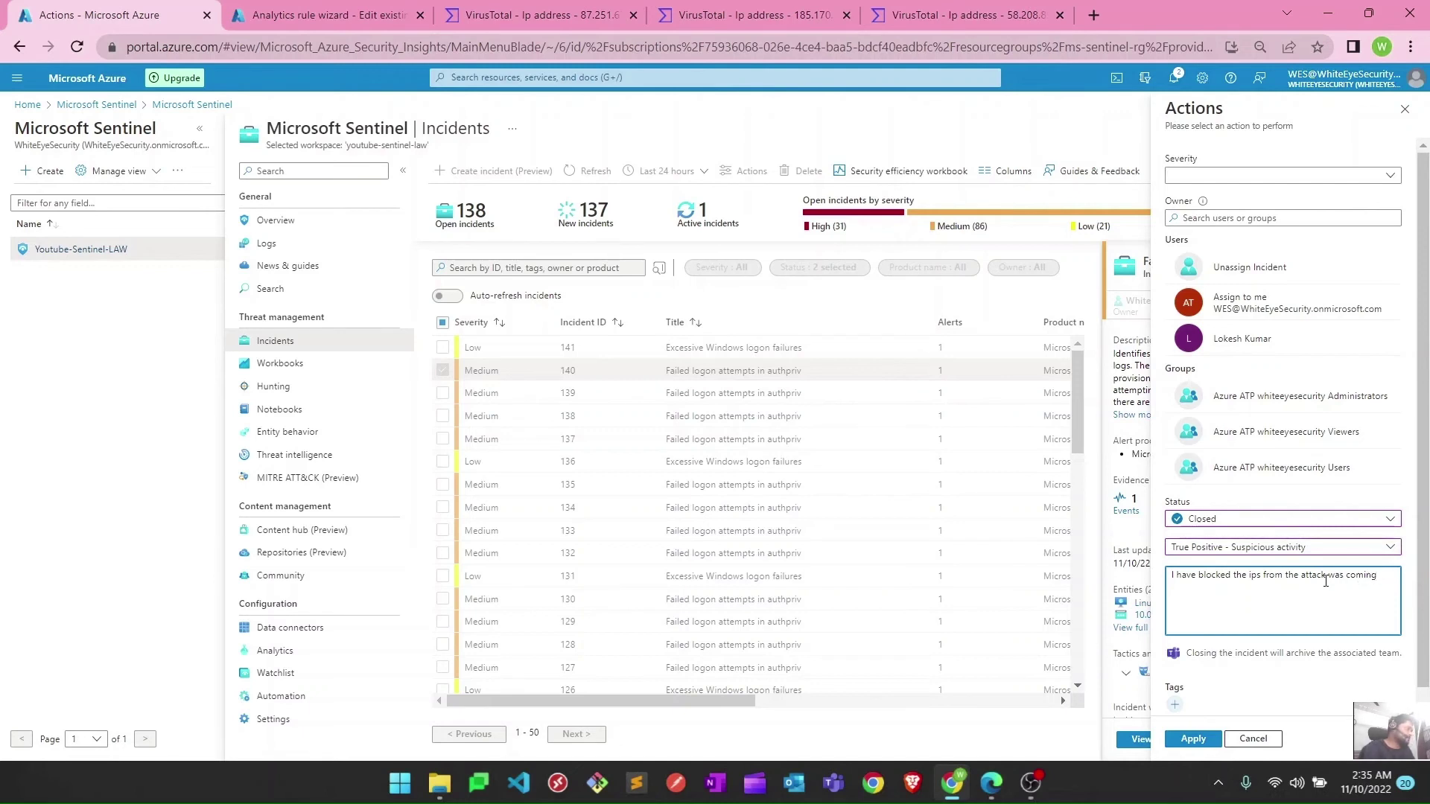
triple_click(1339, 579)
click(1194, 739)
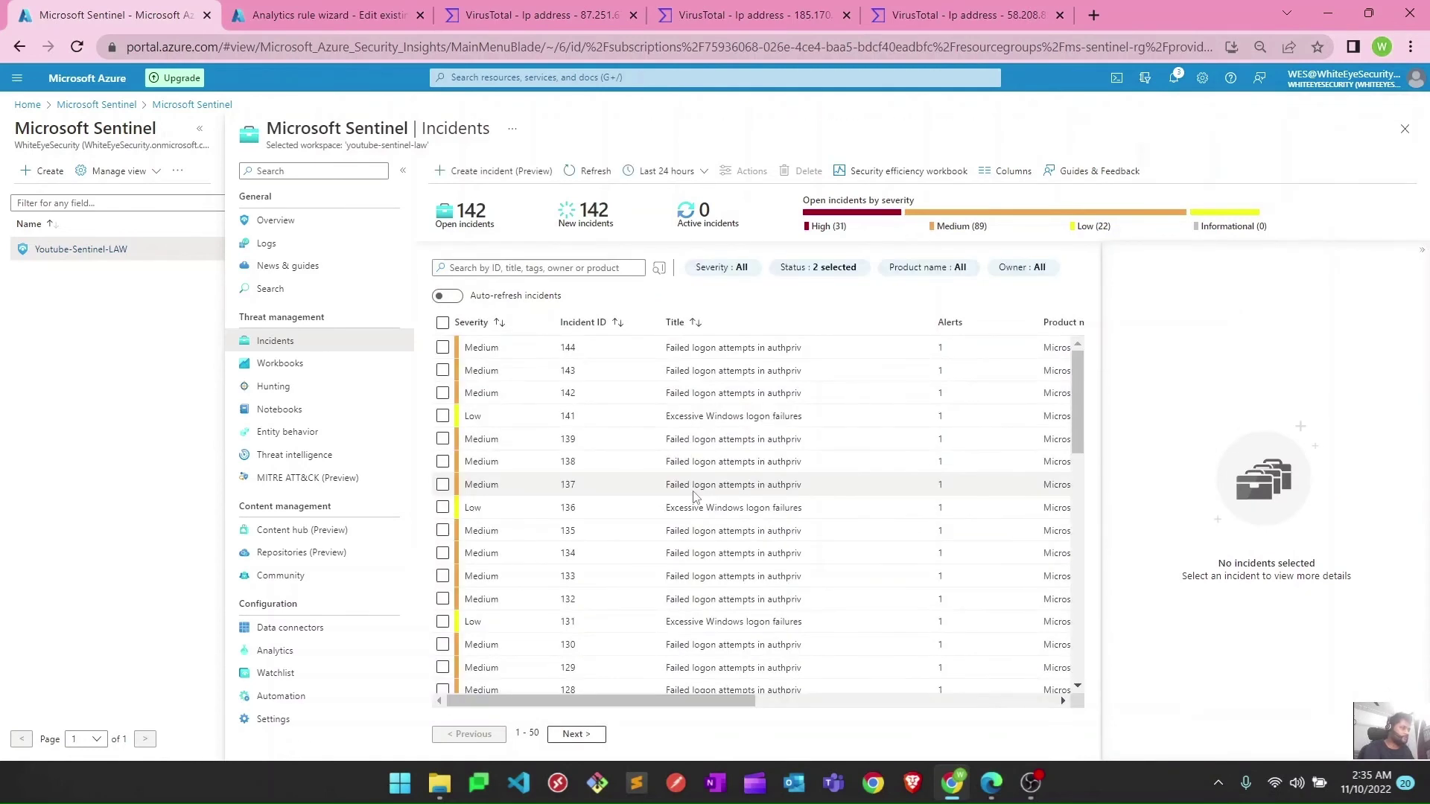
- Filter the incident list to Medium severity only
click(716, 269)
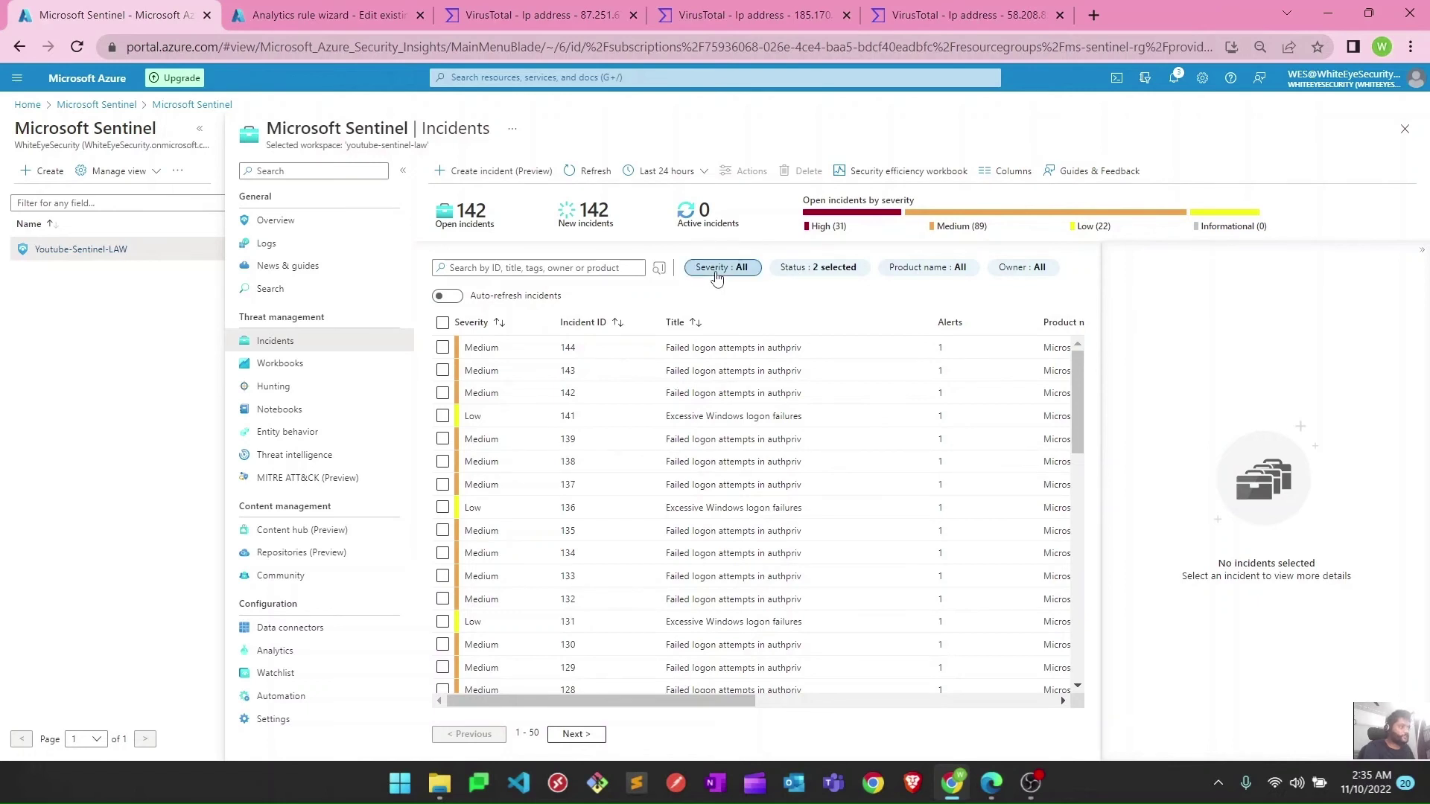
click(718, 327)
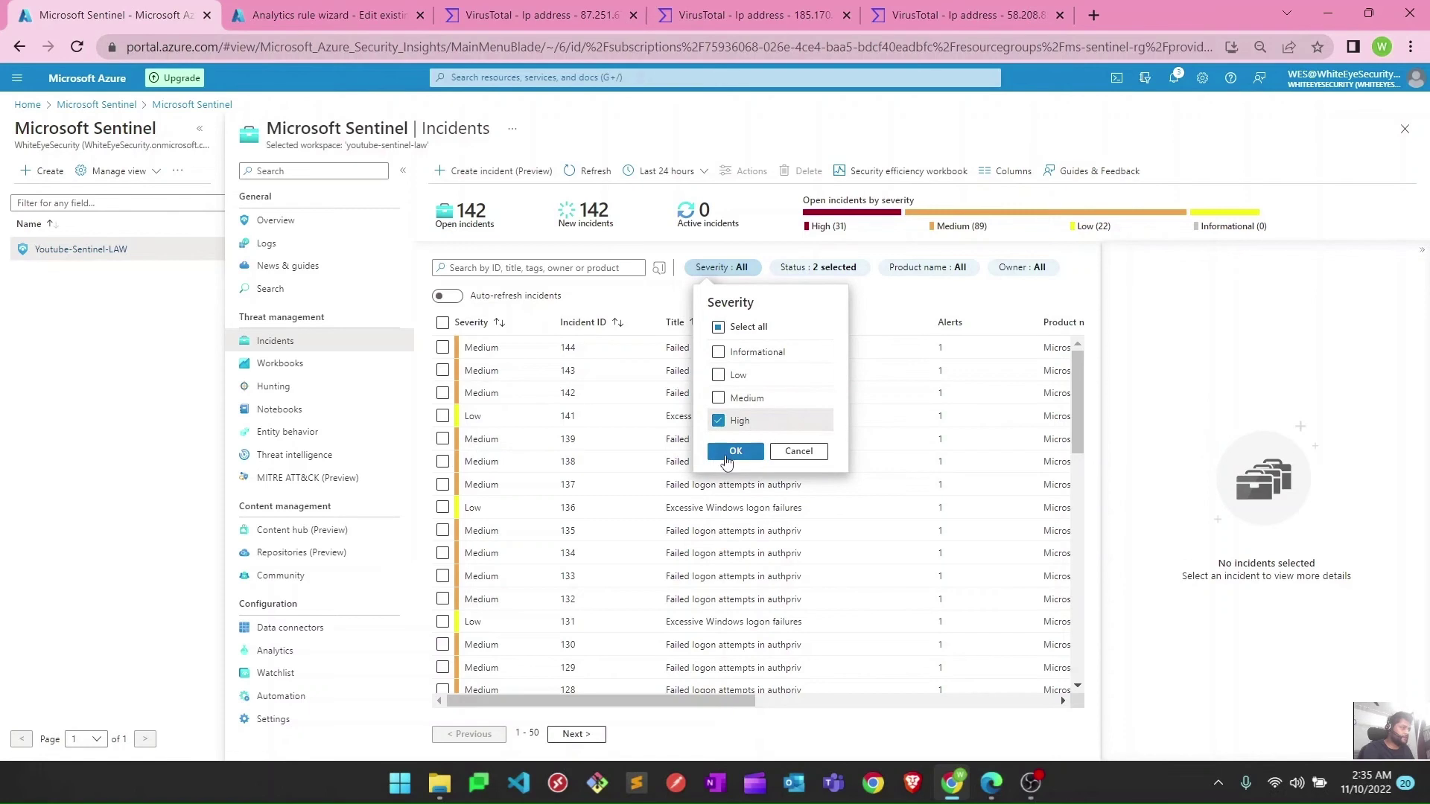
click(718, 421)
click(718, 421)
click(718, 398)
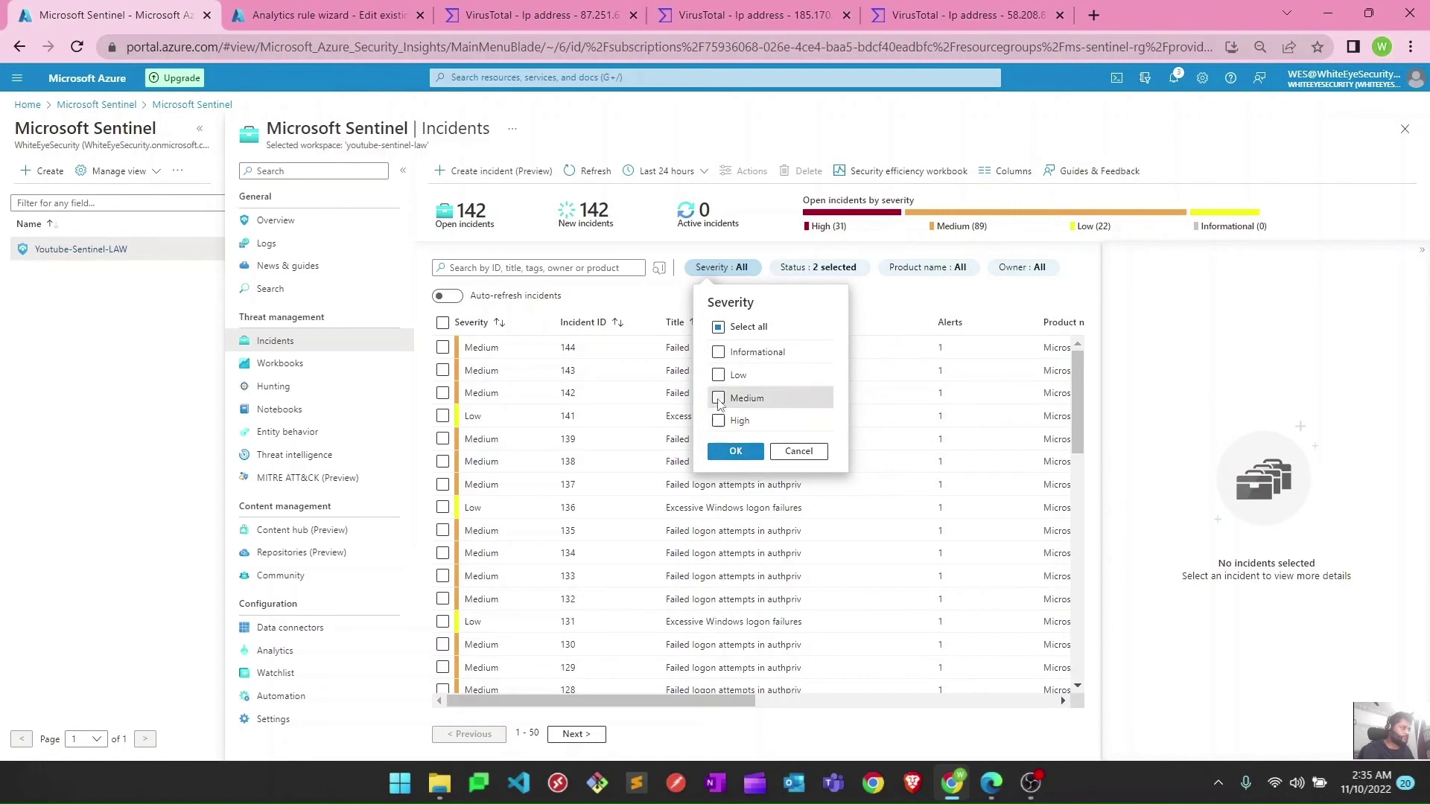
click(733, 452)
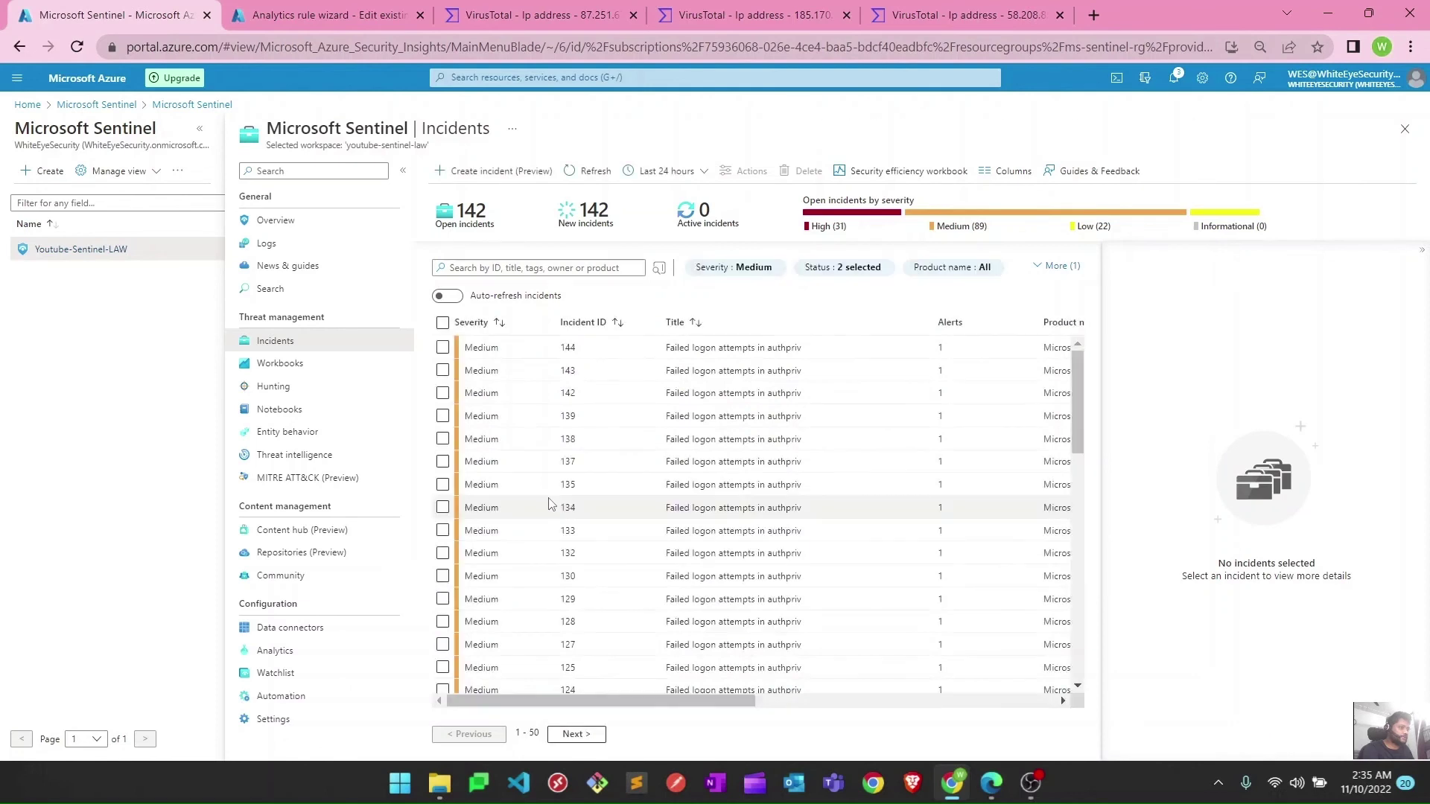
- Restore the severity filter to include all severities
scroll(555, 484, down, 13)
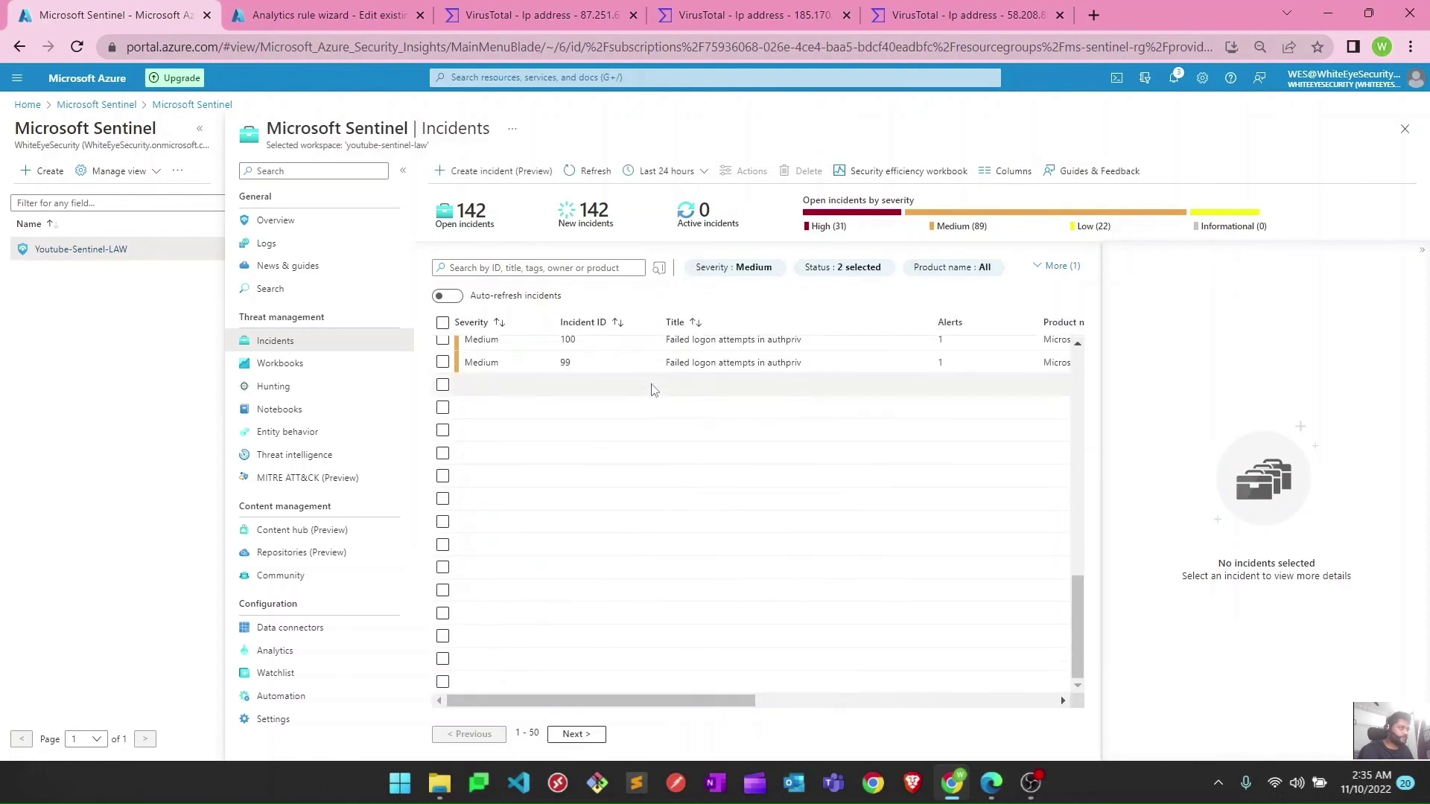
click(734, 268)
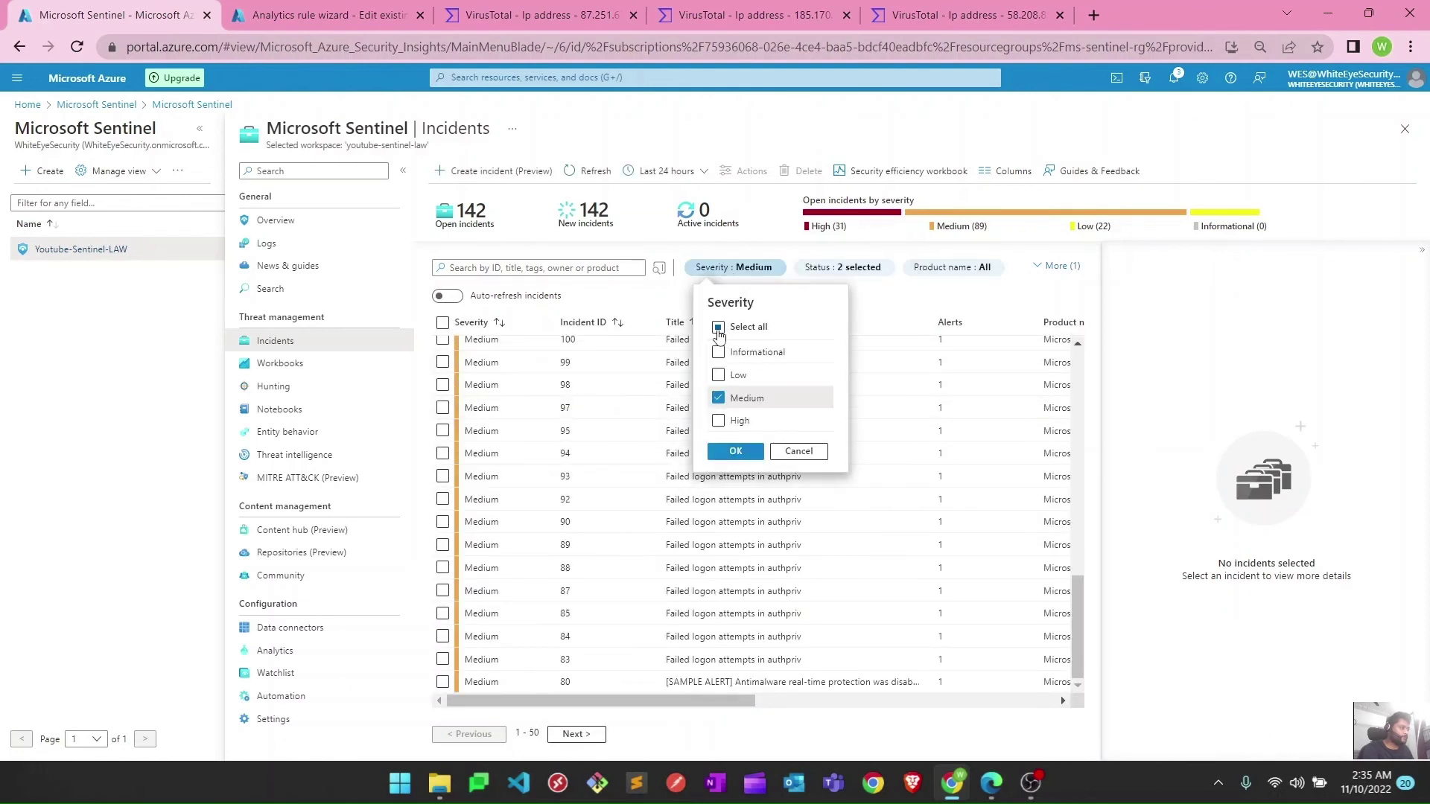
click(718, 327)
click(728, 452)
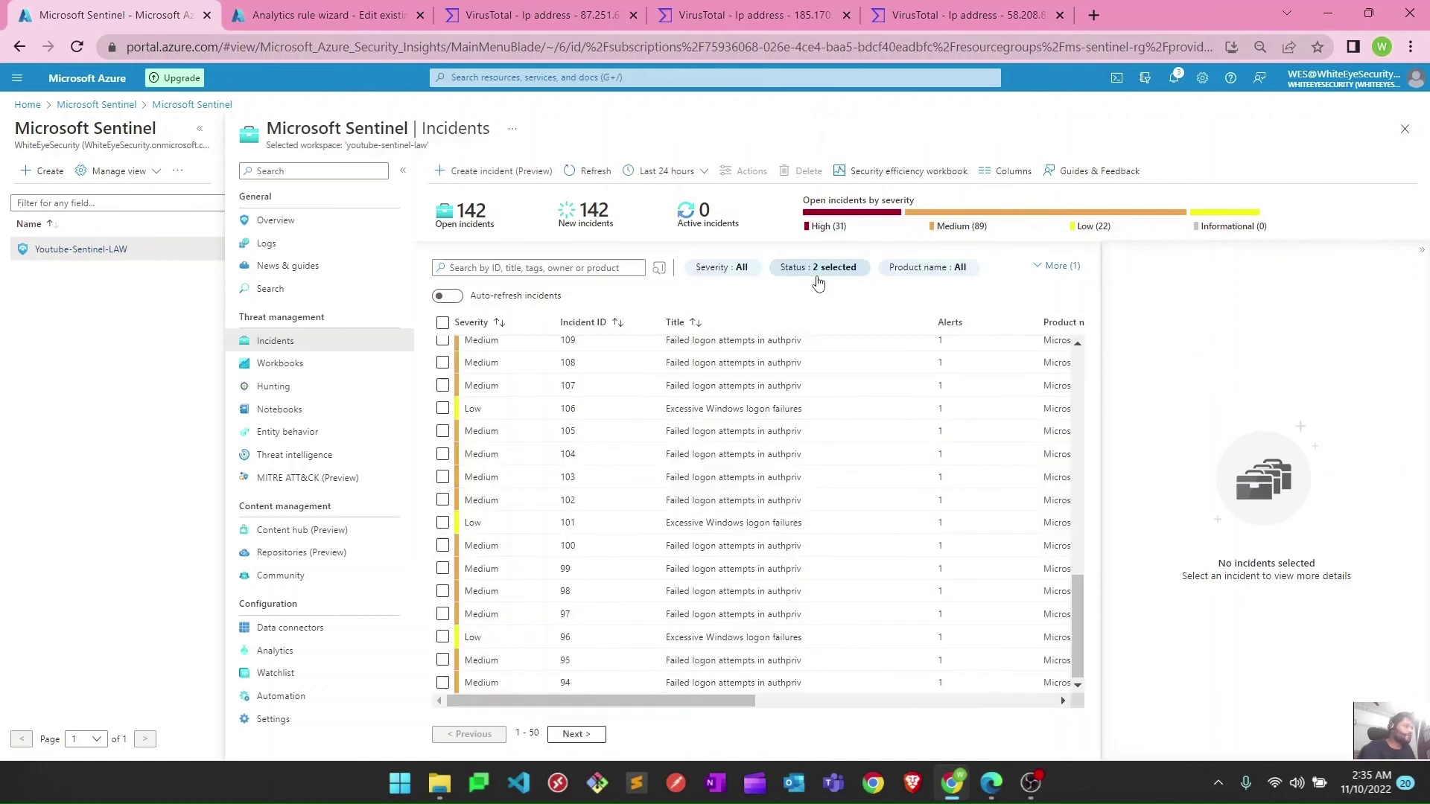
- Filter the incident list to Closed status only, removing New and Active
click(819, 276)
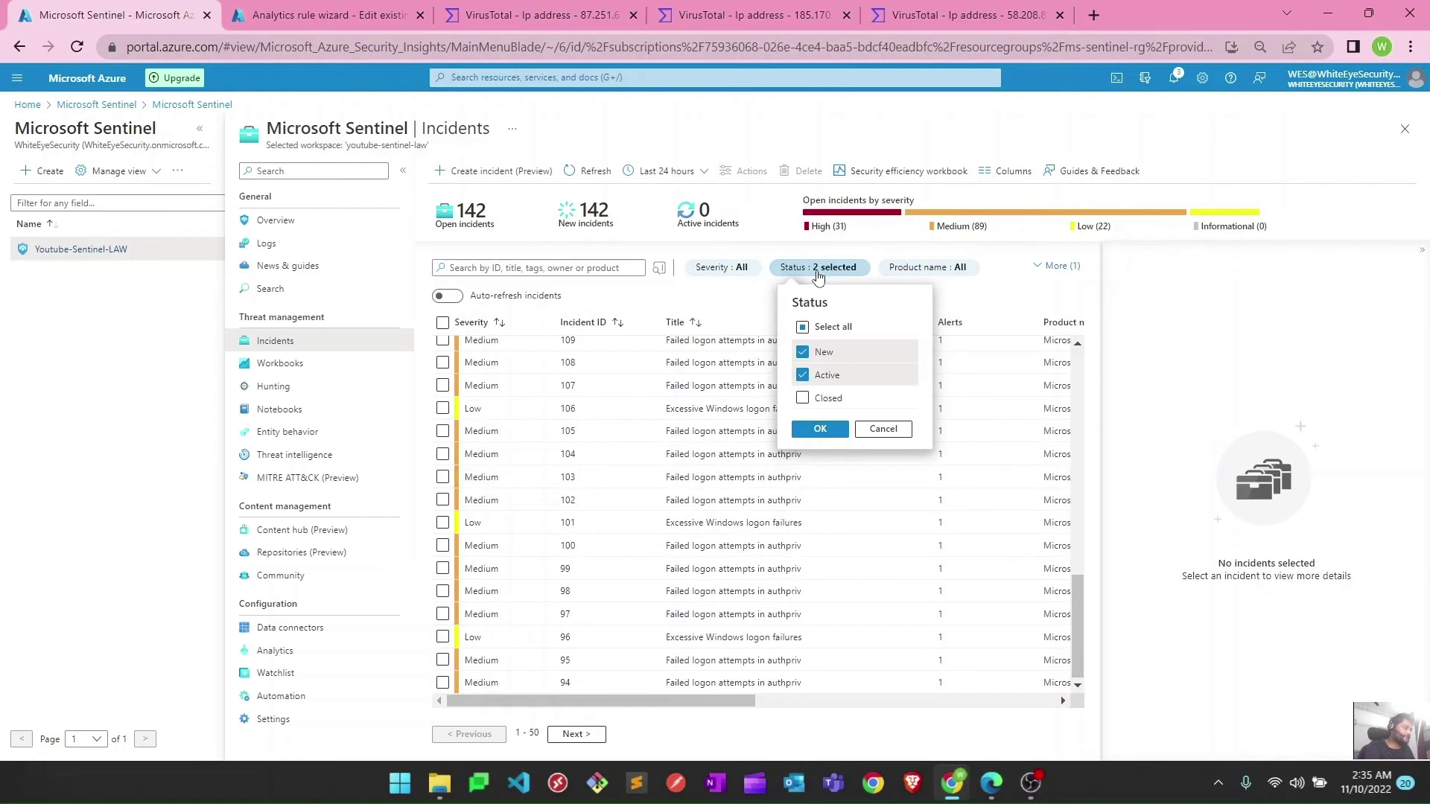
double_click(817, 353)
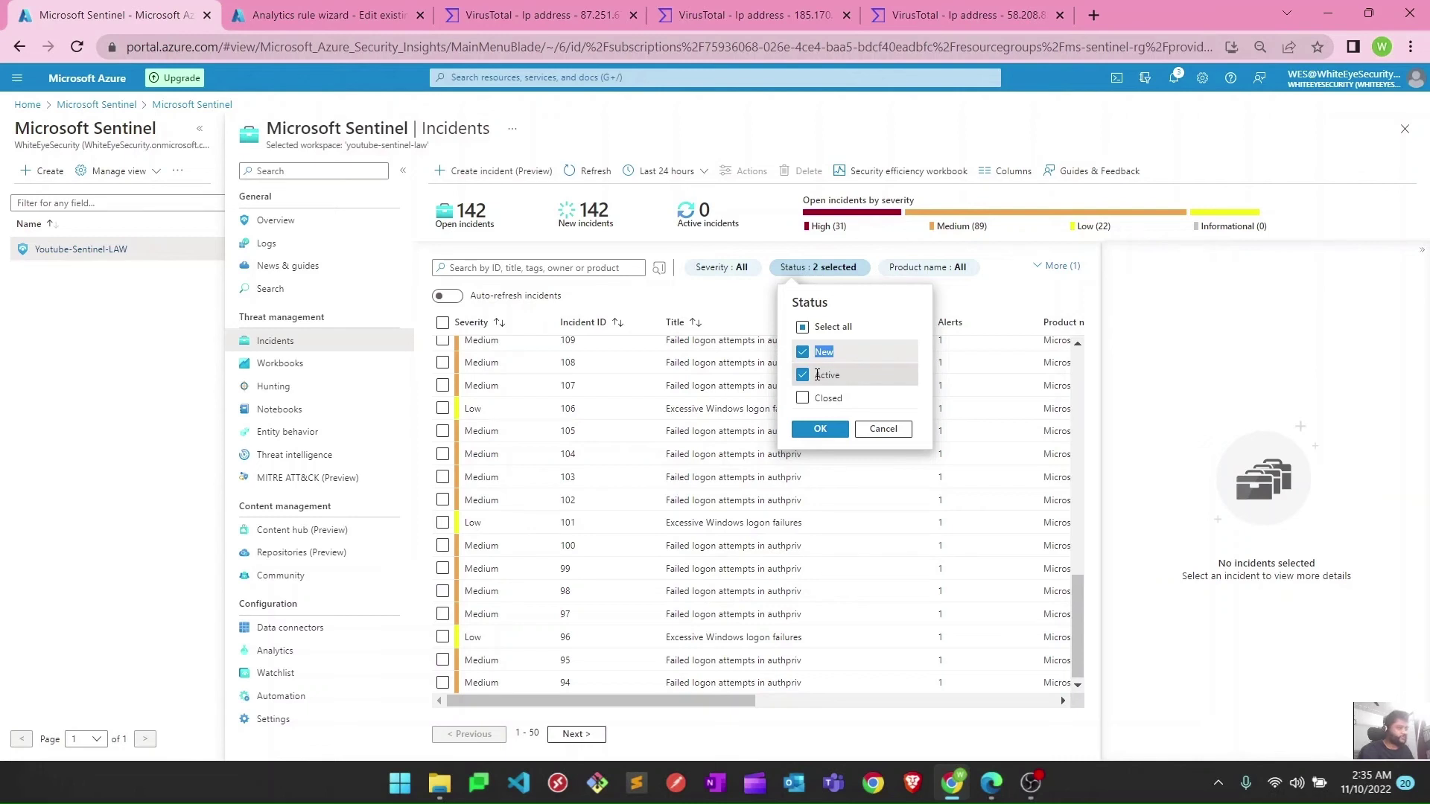
double_click(814, 377)
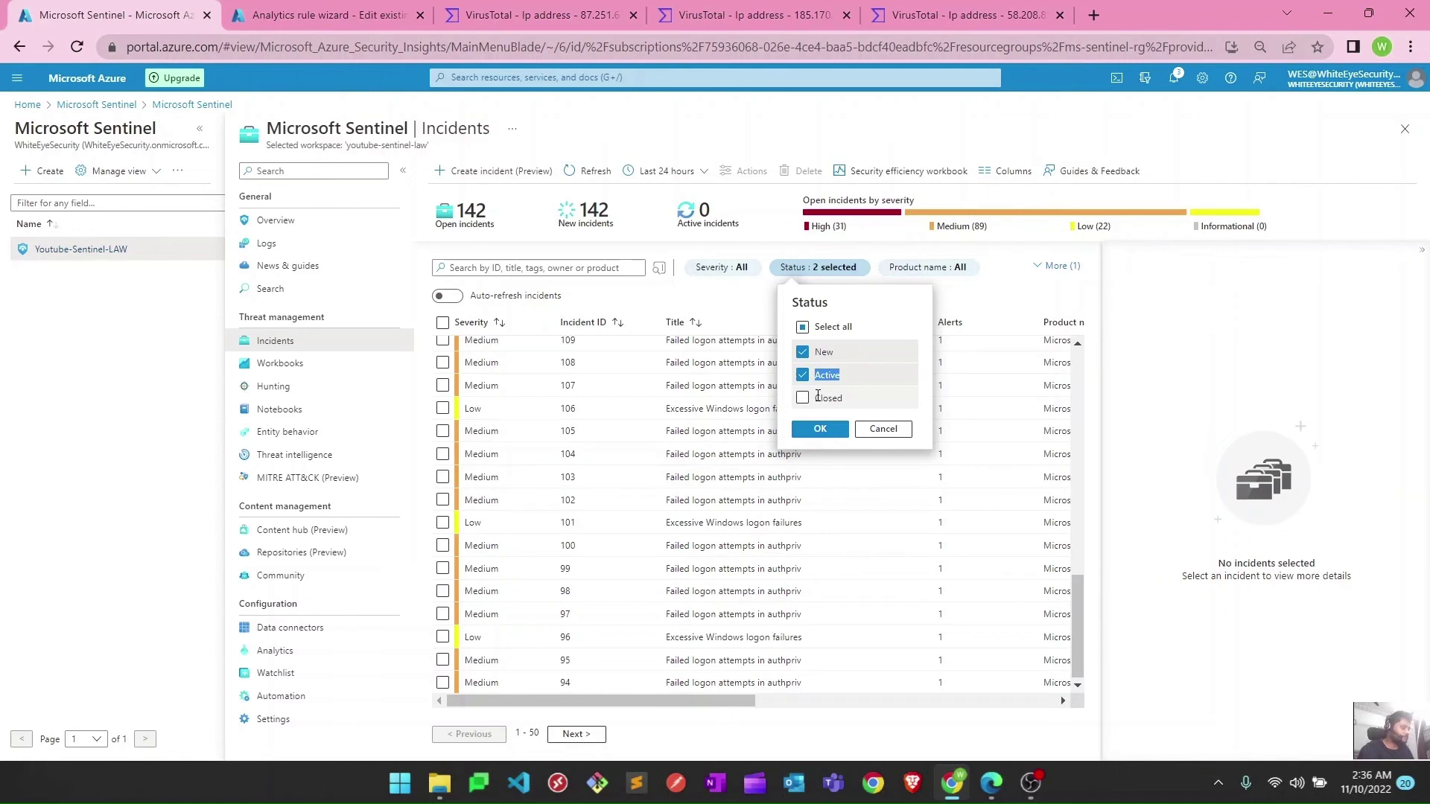
drag(818, 396, 857, 405)
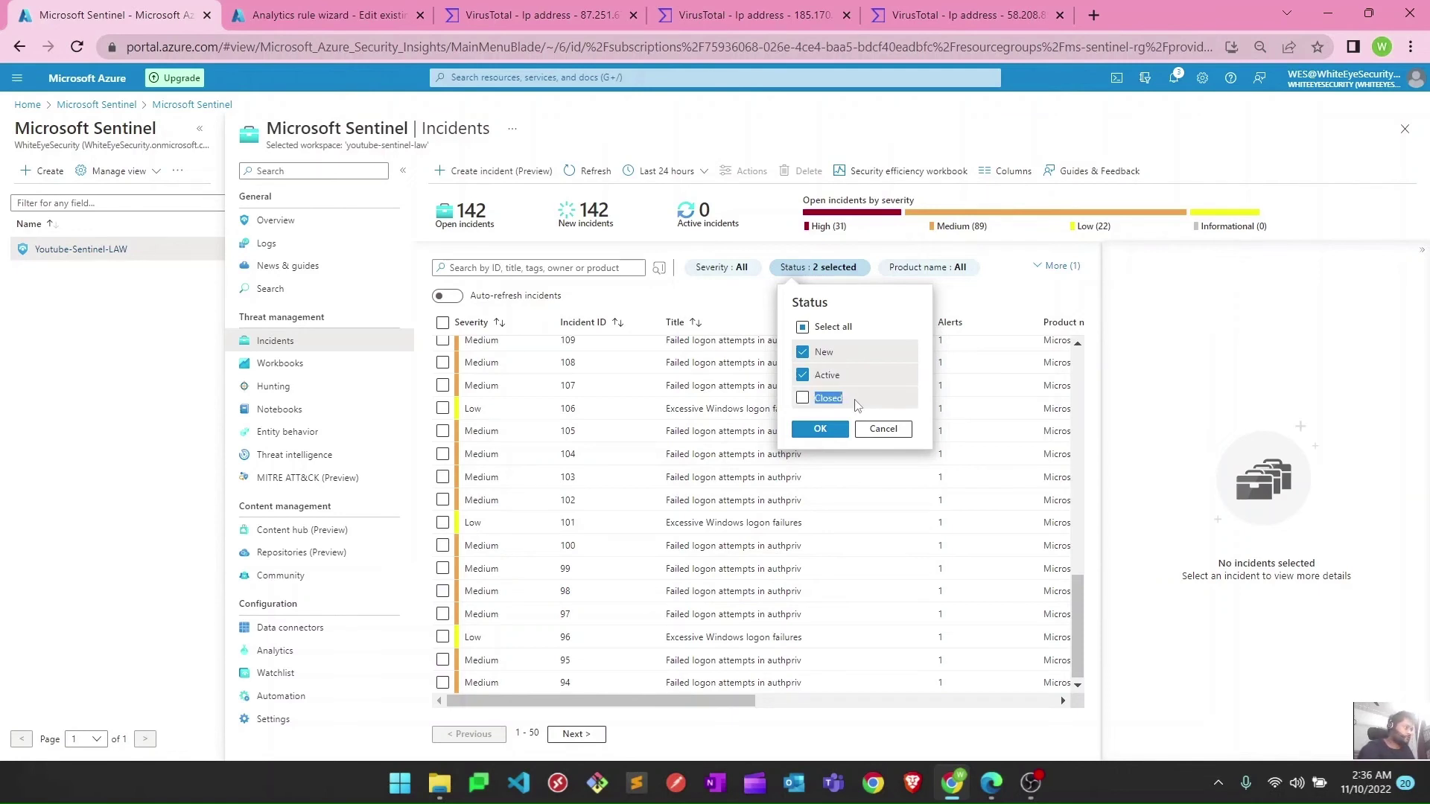
click(803, 352)
click(803, 374)
click(802, 398)
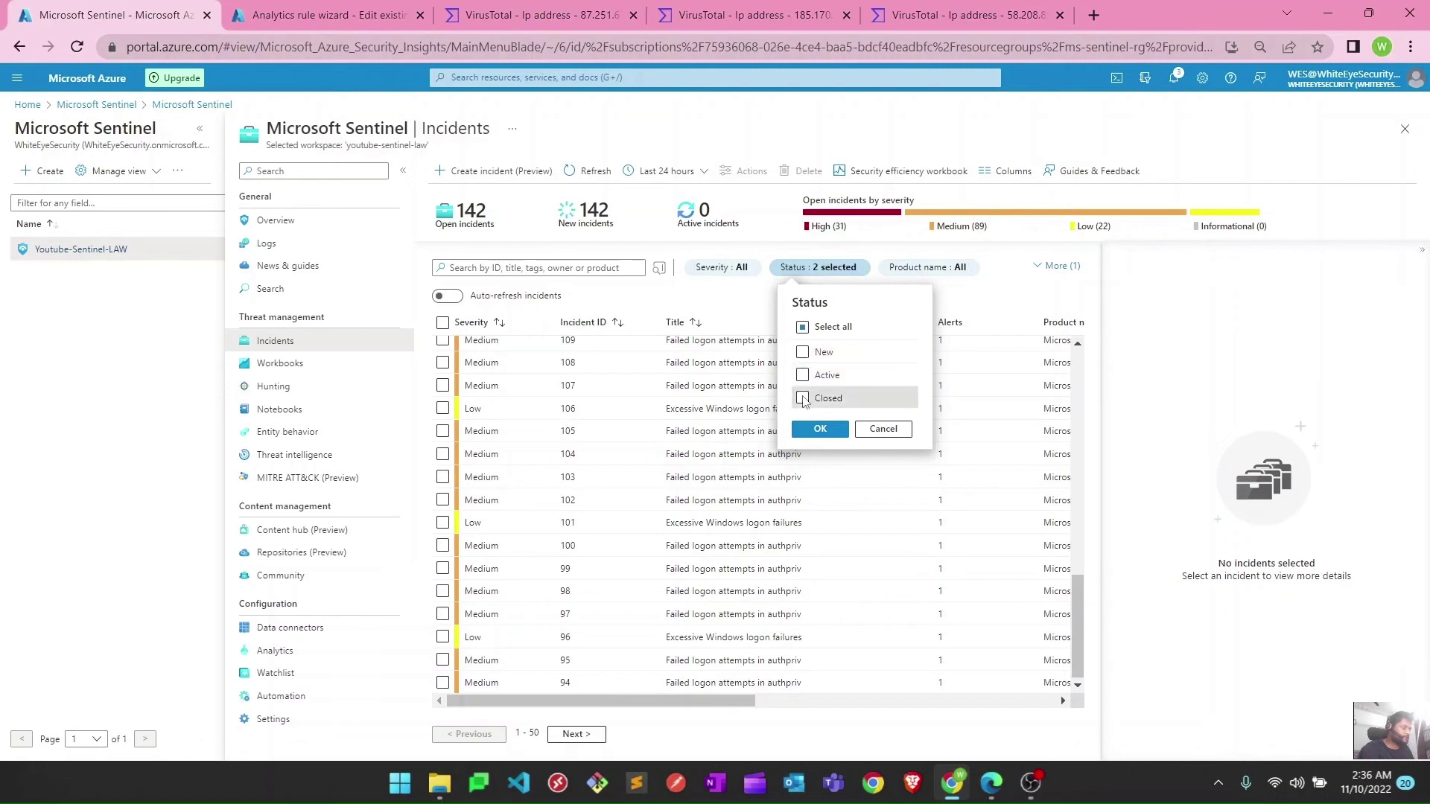
click(820, 429)
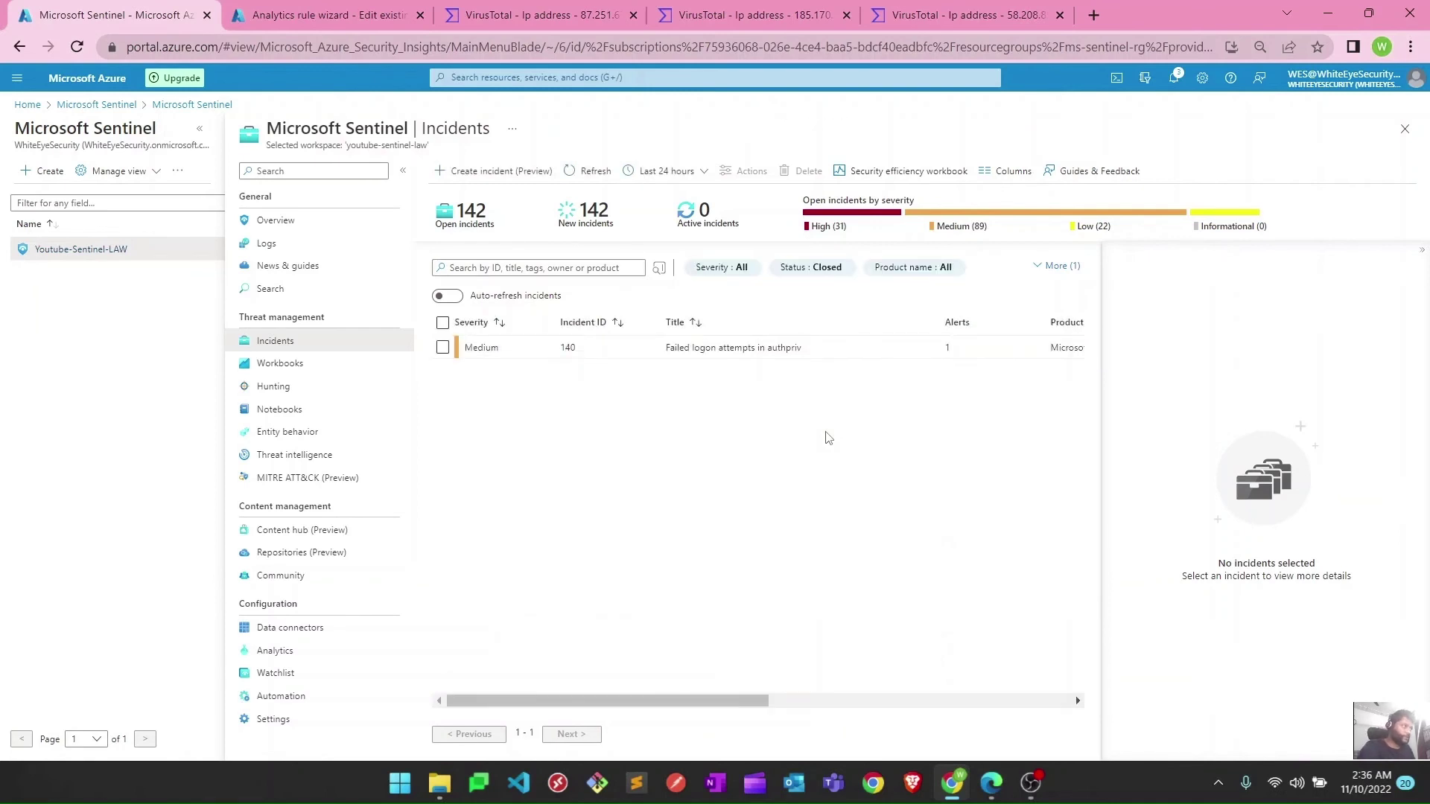
- Inspect incident 140's closed entry and its details in the filtered list
drag(662, 348, 851, 360)
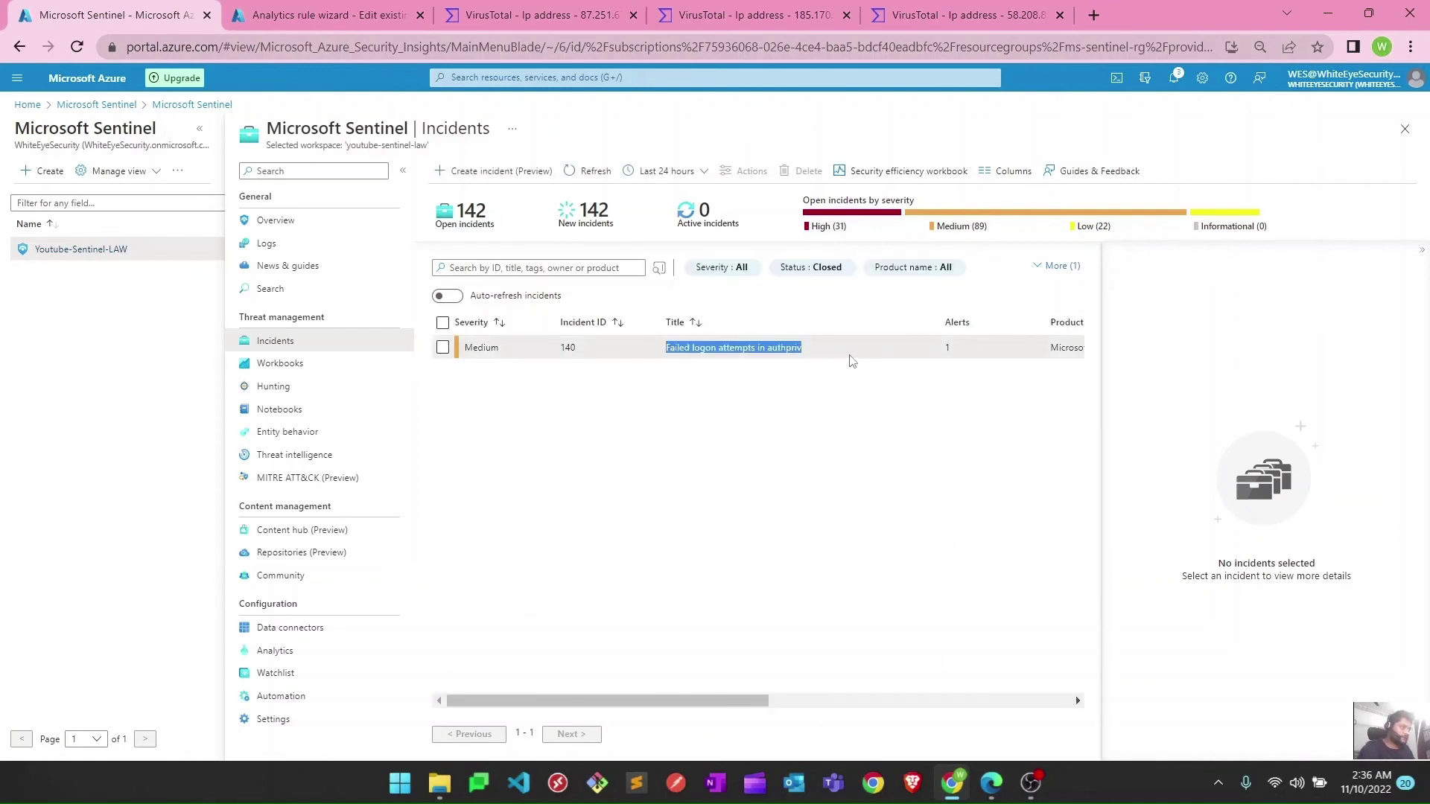
drag(690, 697, 976, 709)
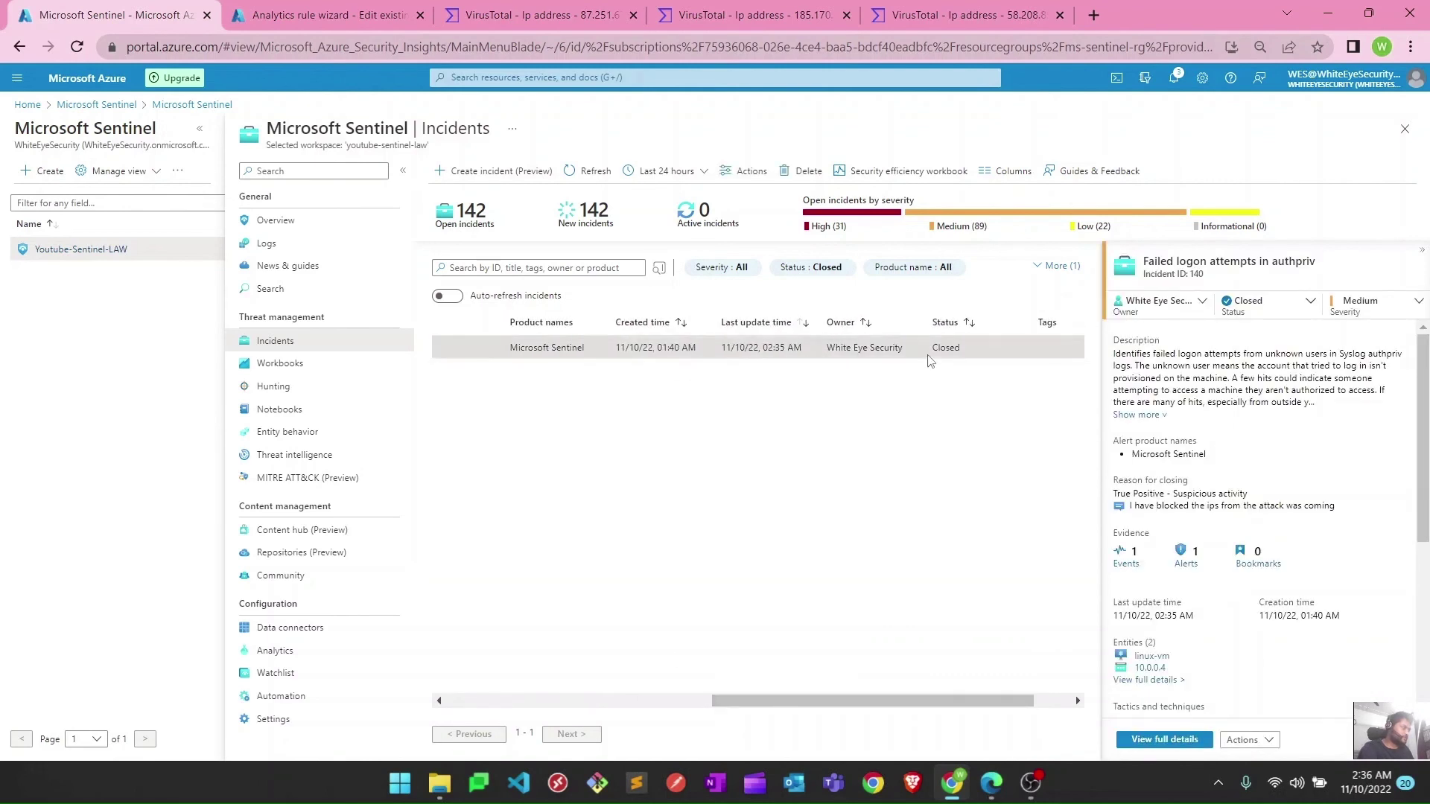
drag(948, 347, 963, 348)
drag(929, 694, 481, 677)
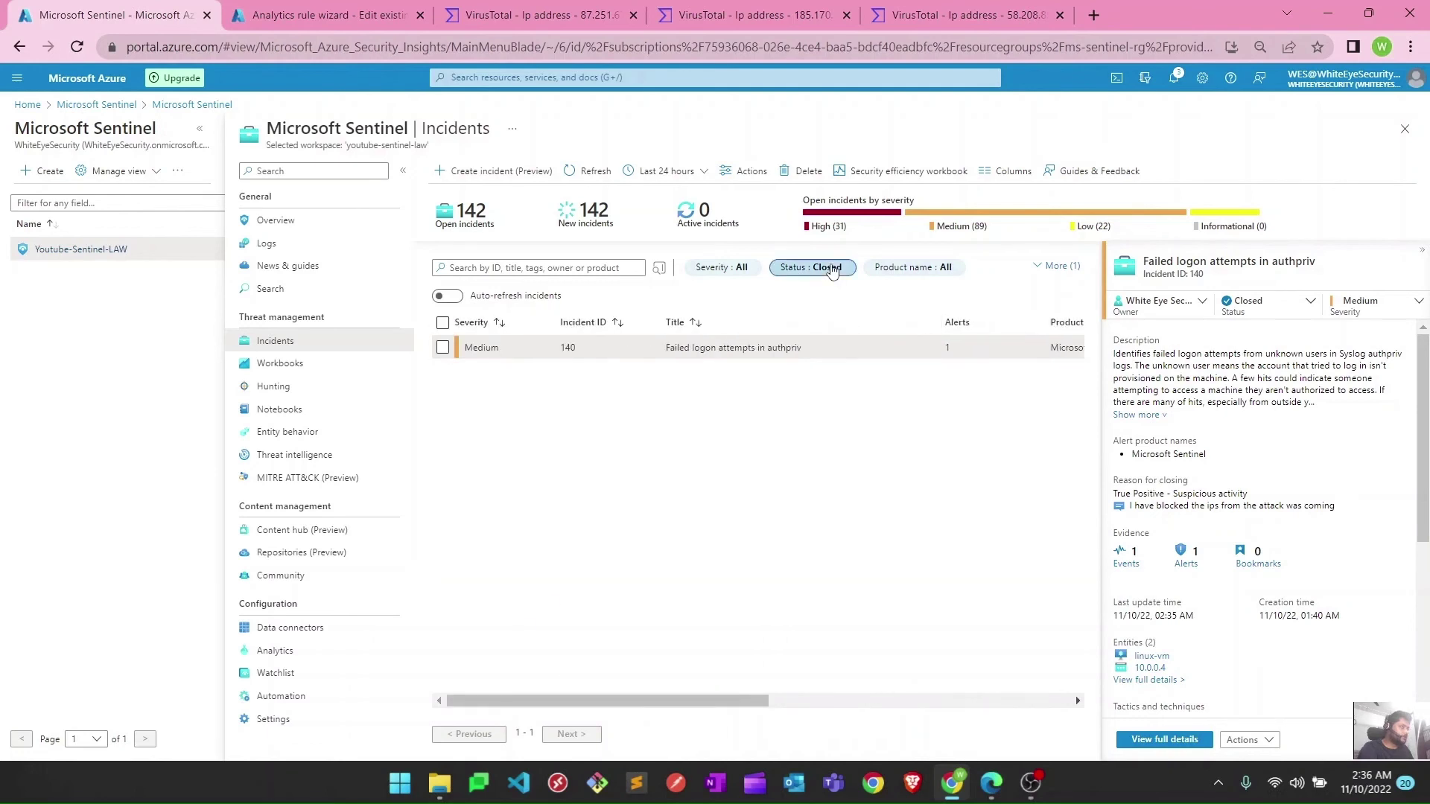
- Change the Status filter from Closed to Active, then to New and Active
click(781, 274)
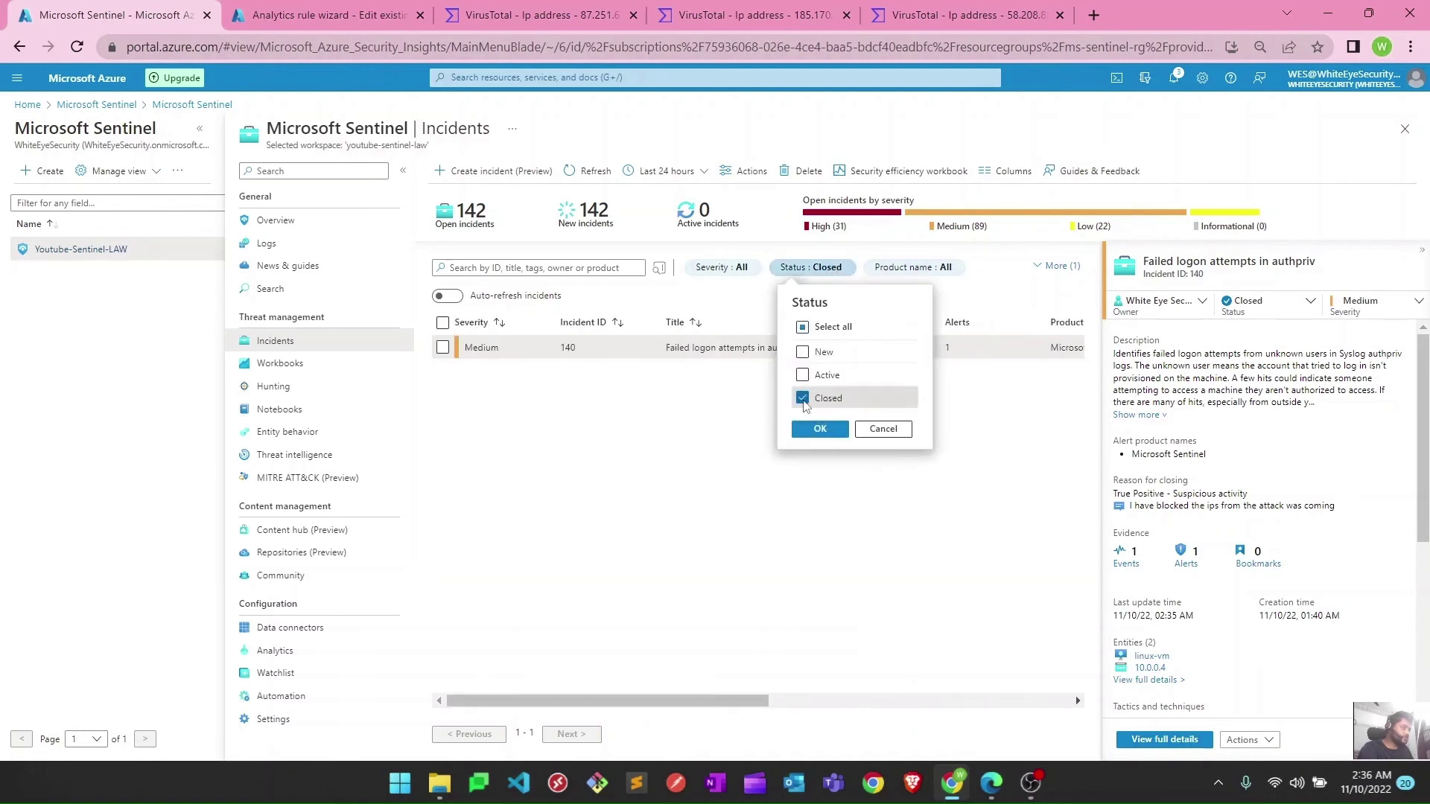
click(802, 399)
click(803, 375)
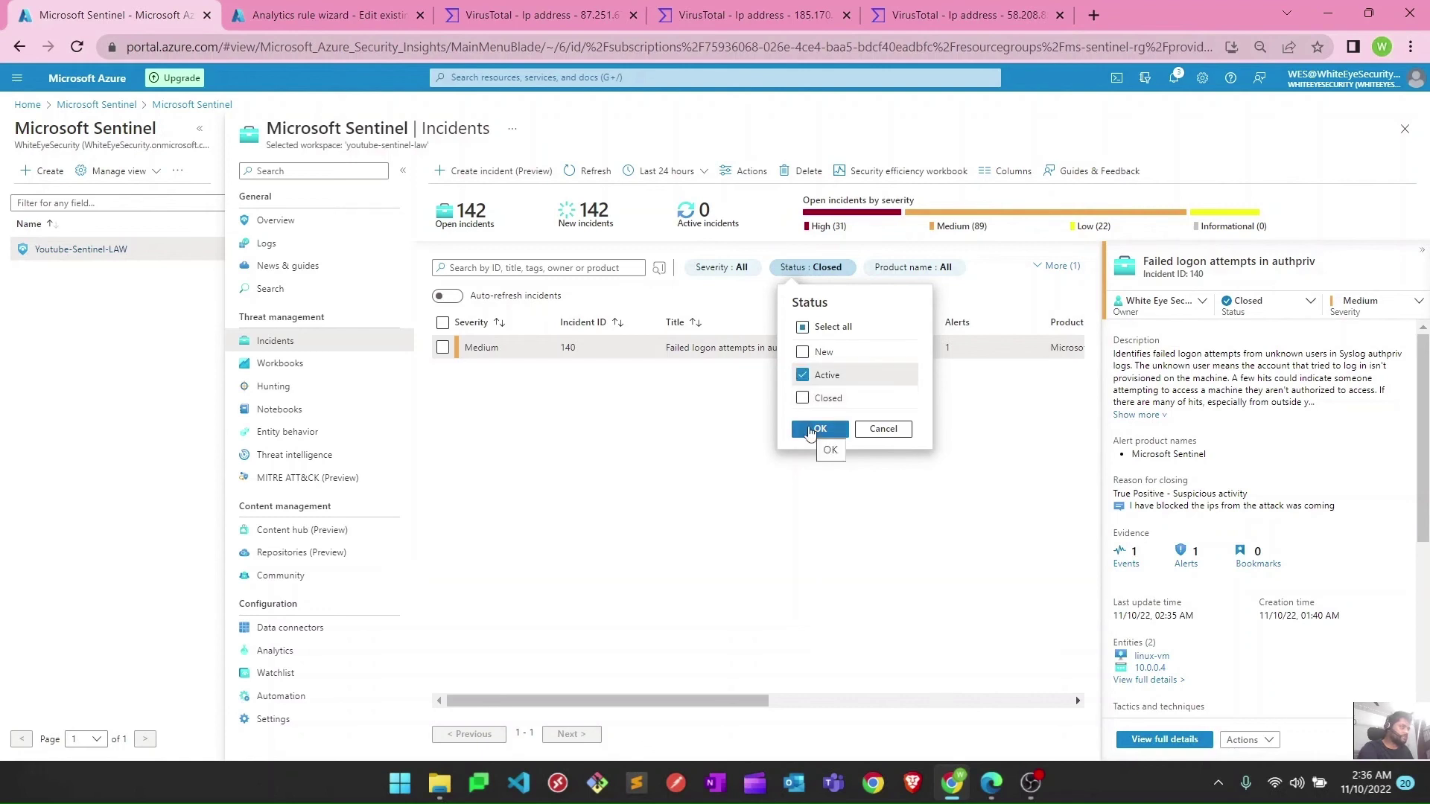
click(810, 432)
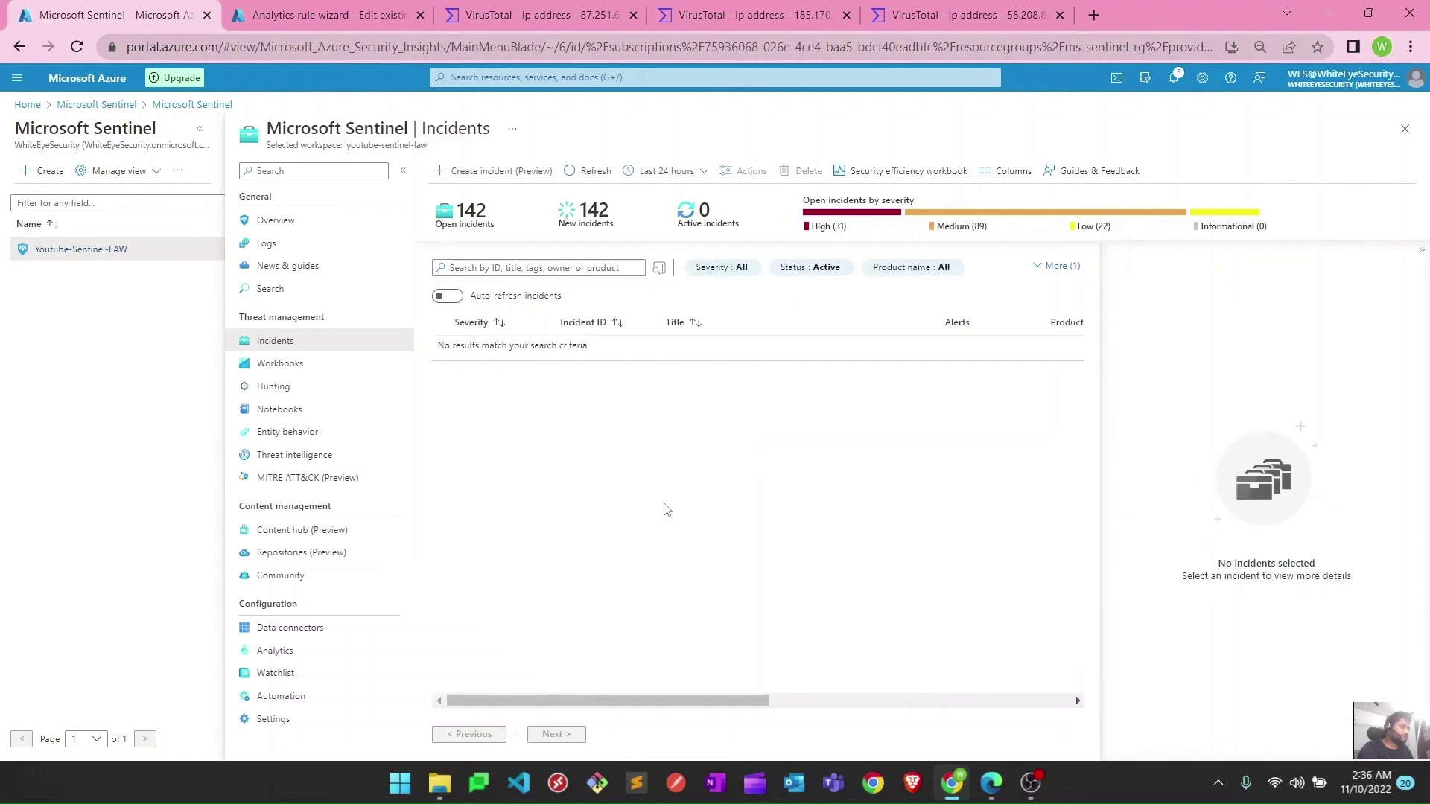
click(828, 275)
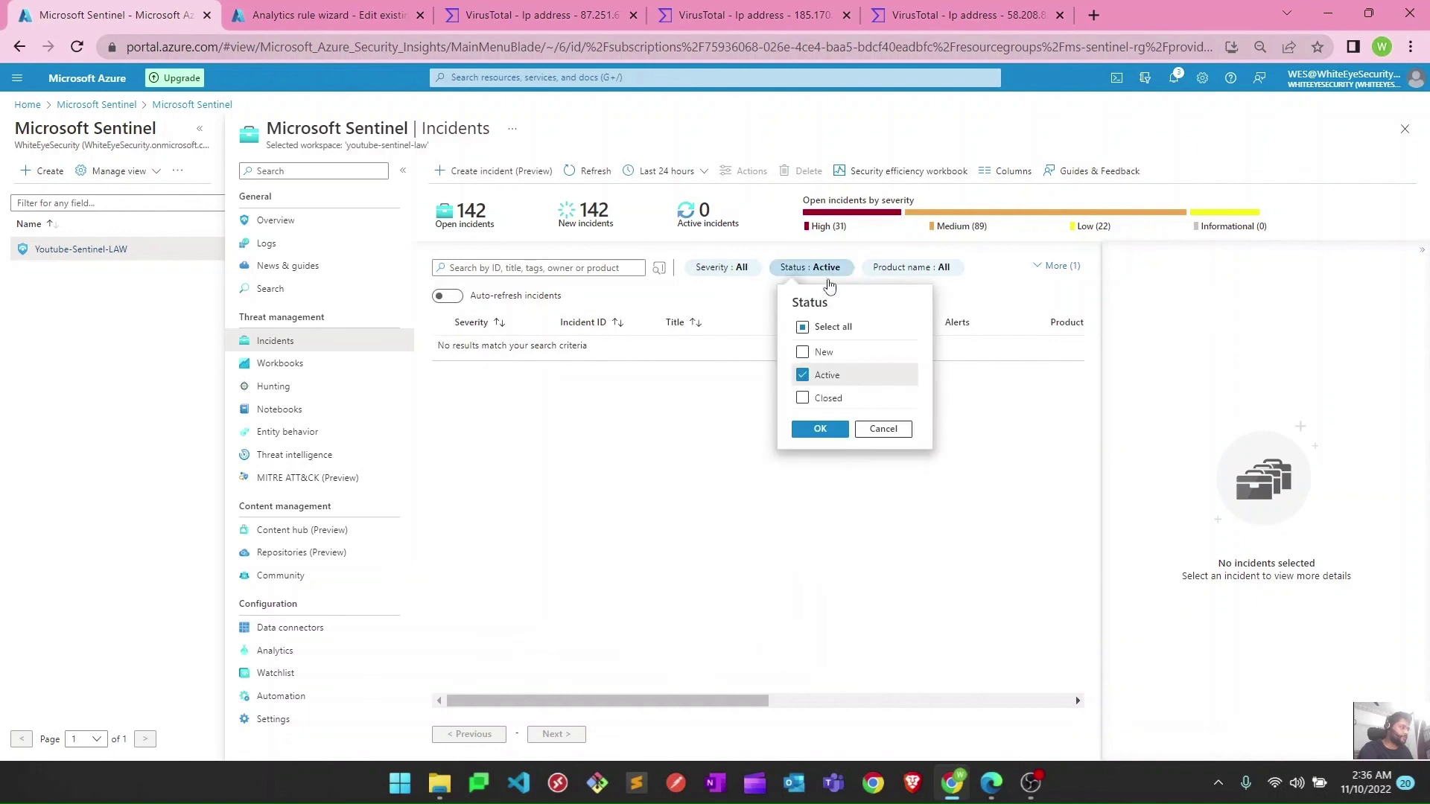
click(803, 354)
click(820, 430)
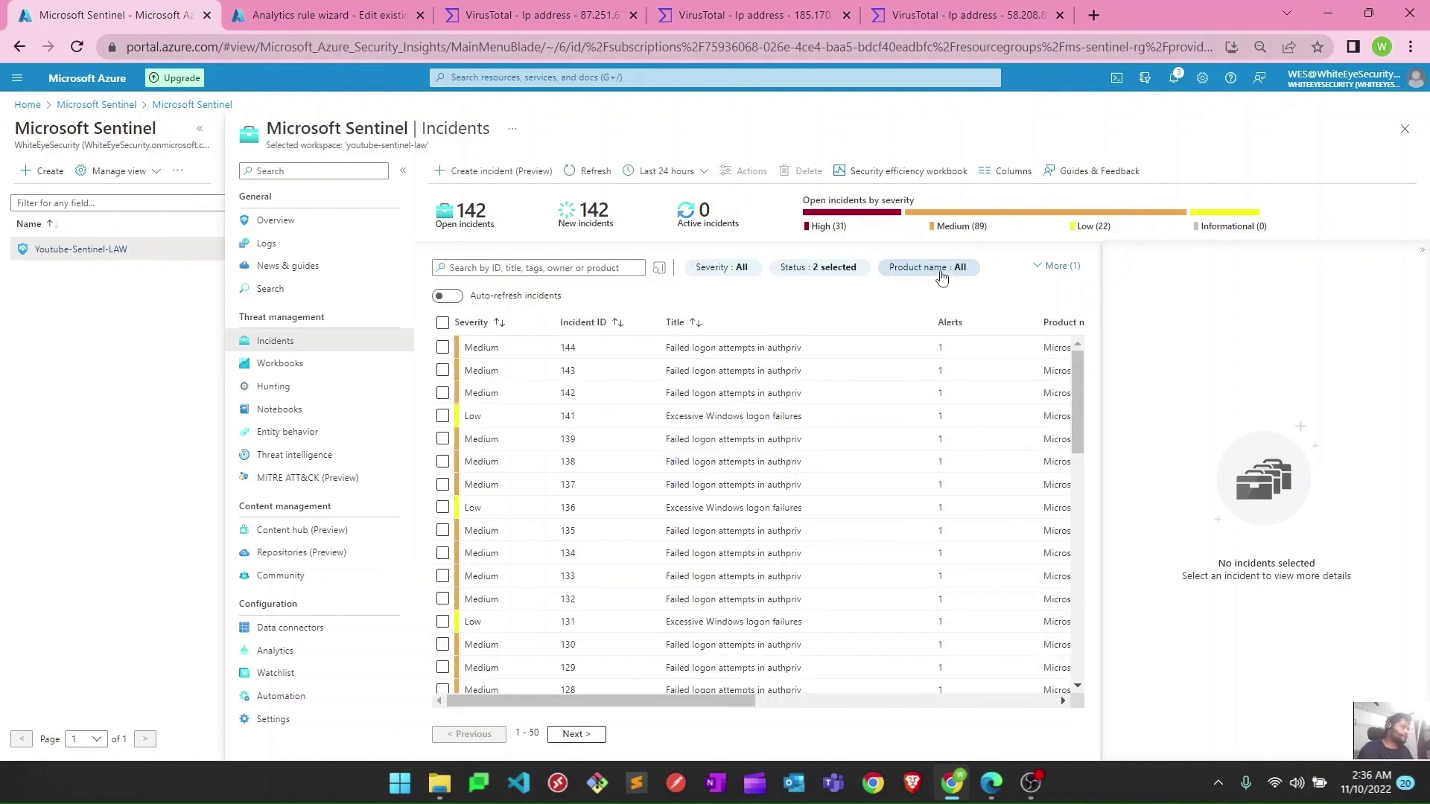
- Leave the Product name filter unchanged and reveal the Owner filter set to All
click(941, 272)
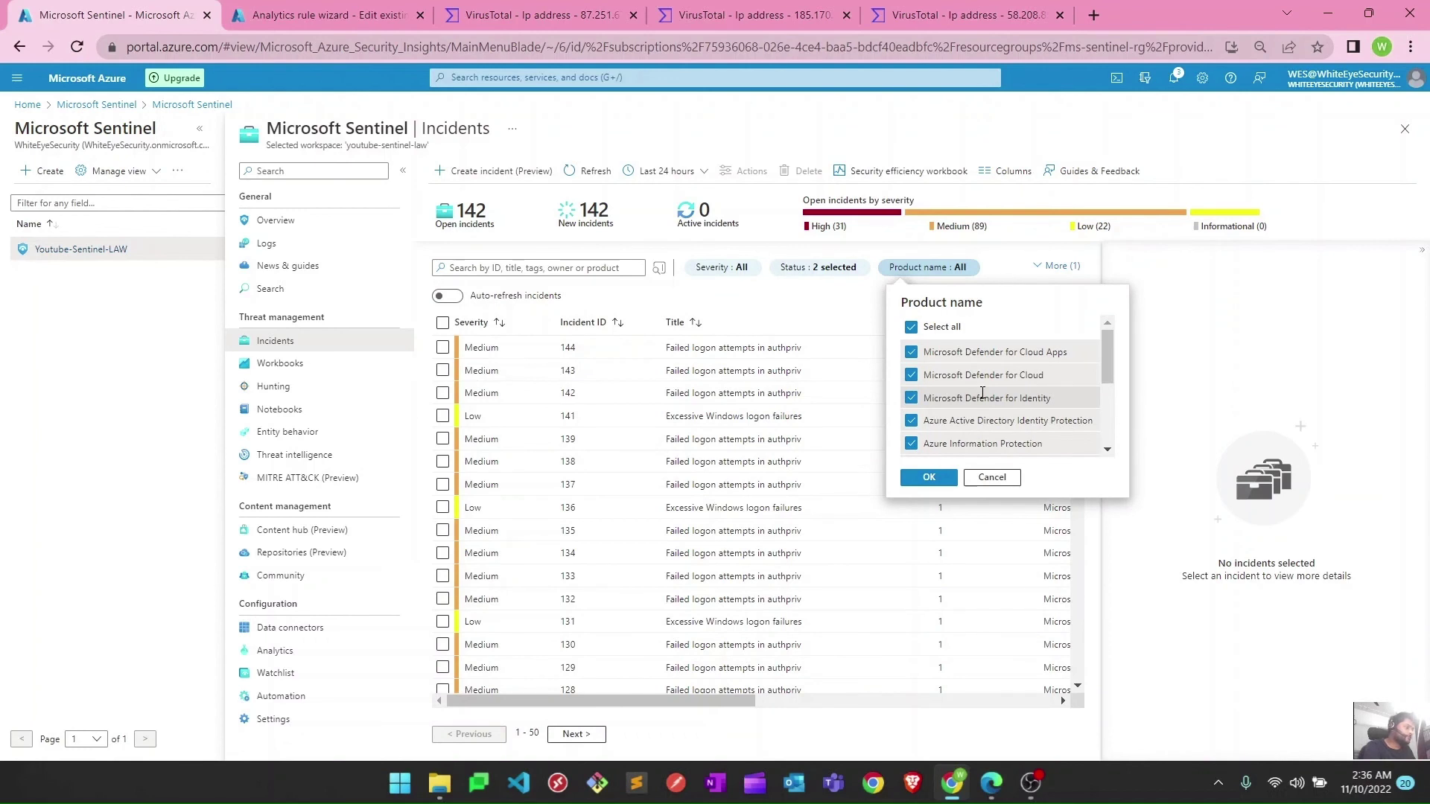
scroll(983, 393, down, 3)
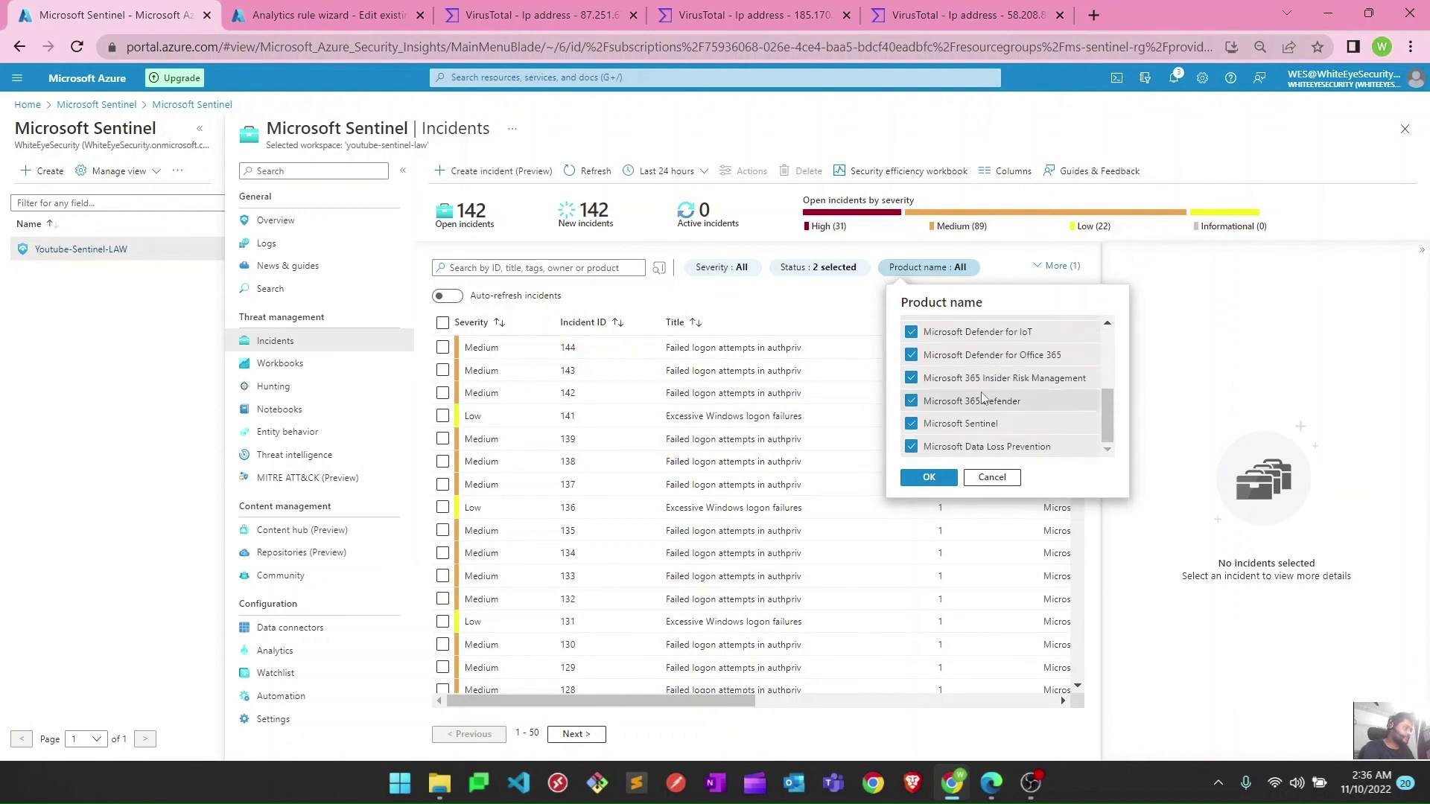
scroll(983, 398, up, 3)
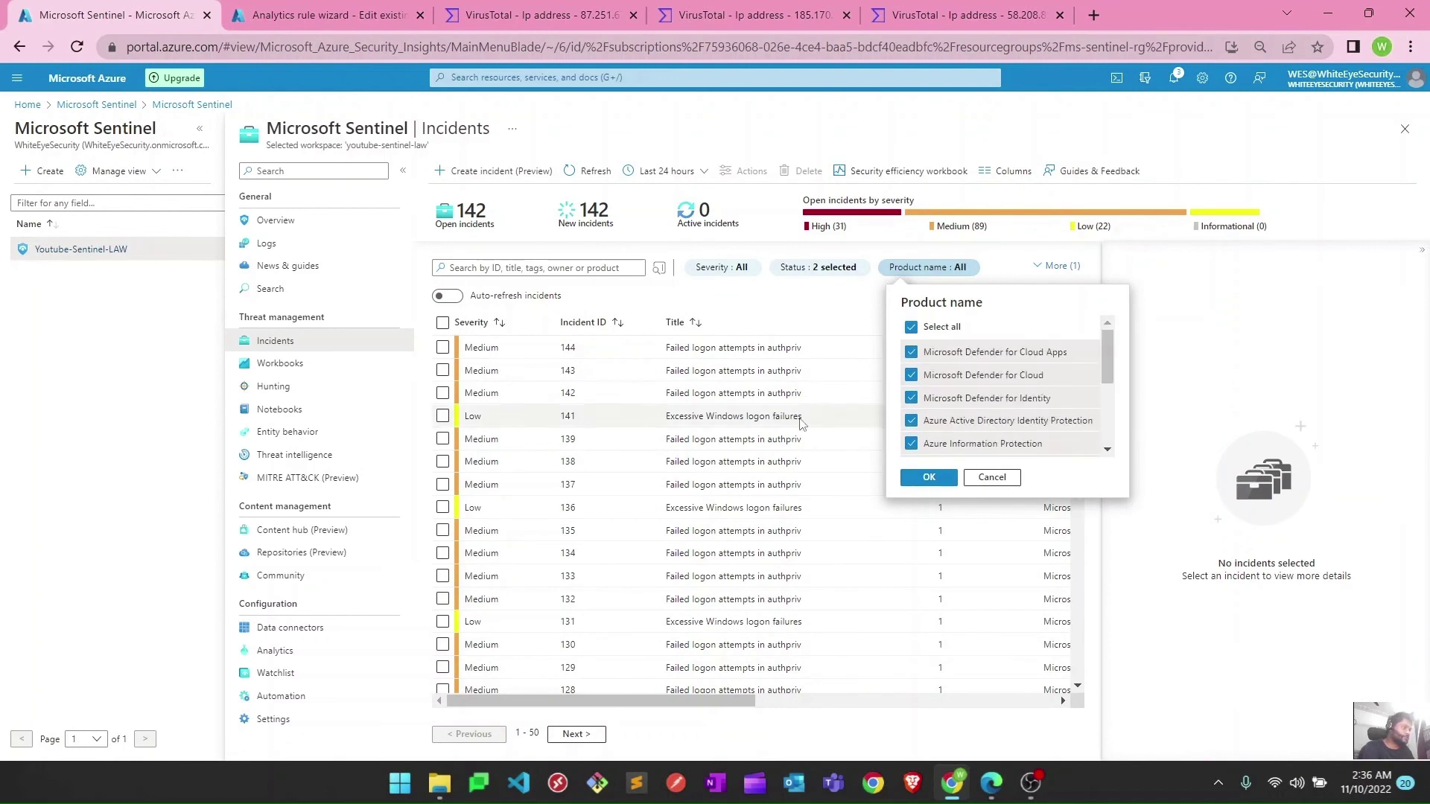
click(989, 479)
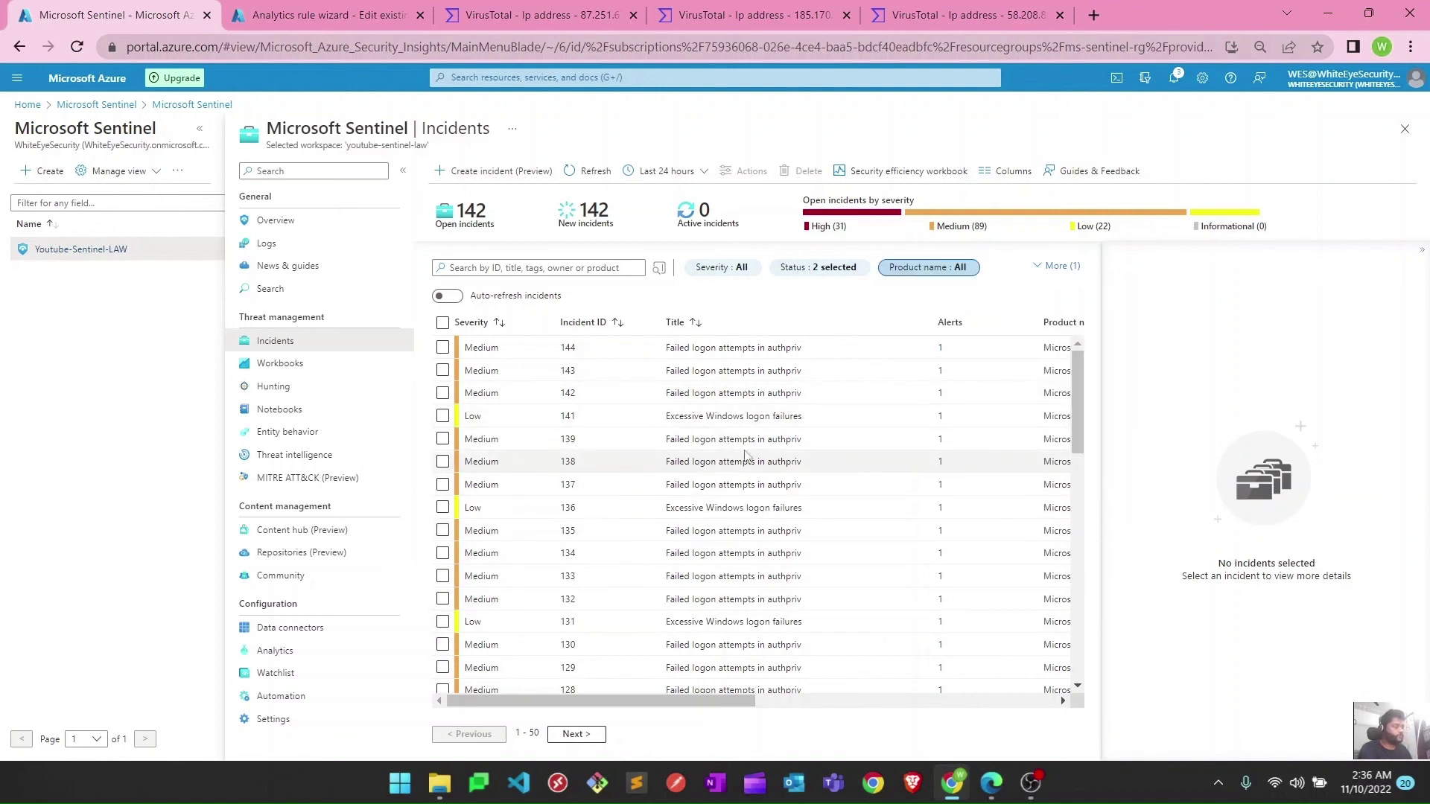
click(1037, 268)
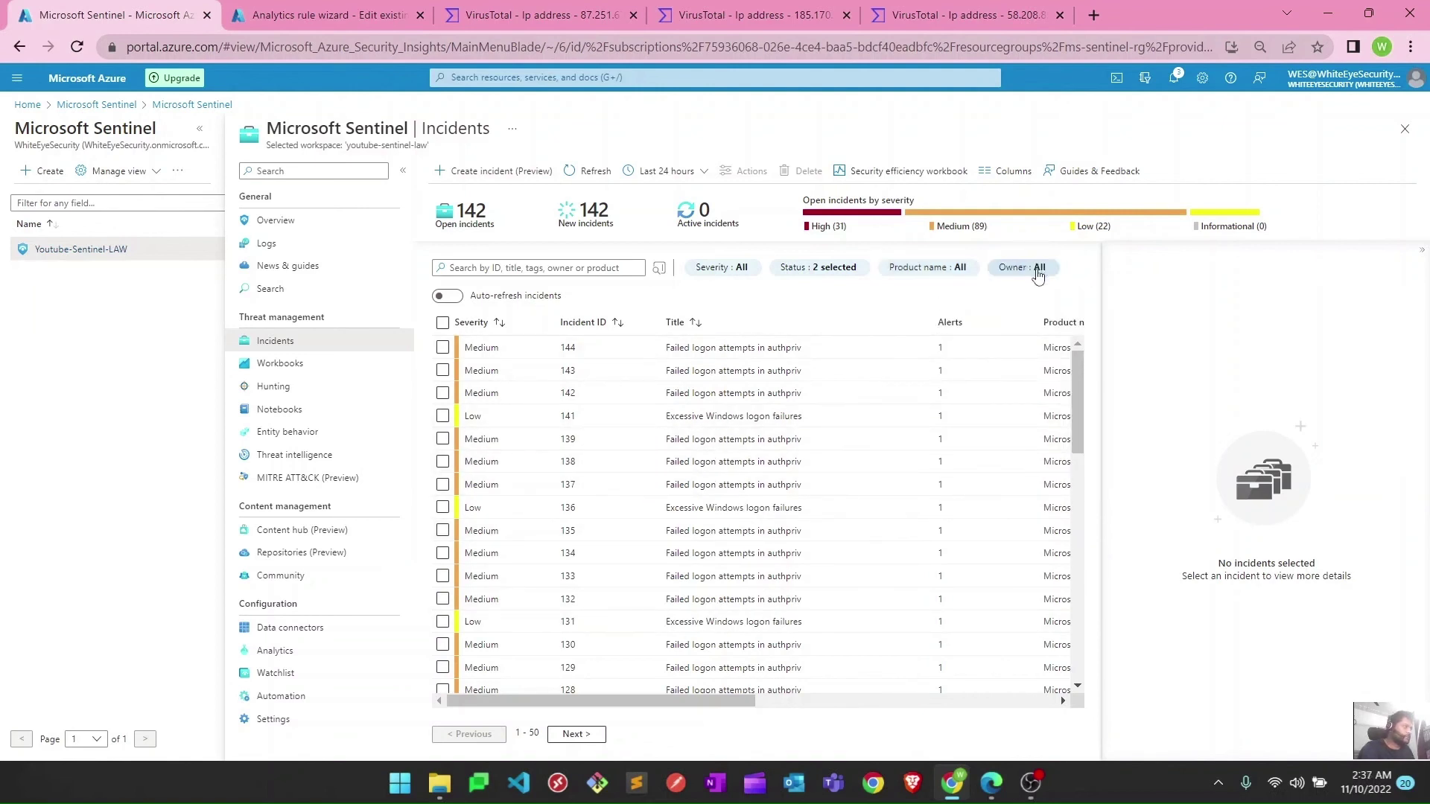
- Filter the incident list by Owner to incidents assigned to me
click(1038, 269)
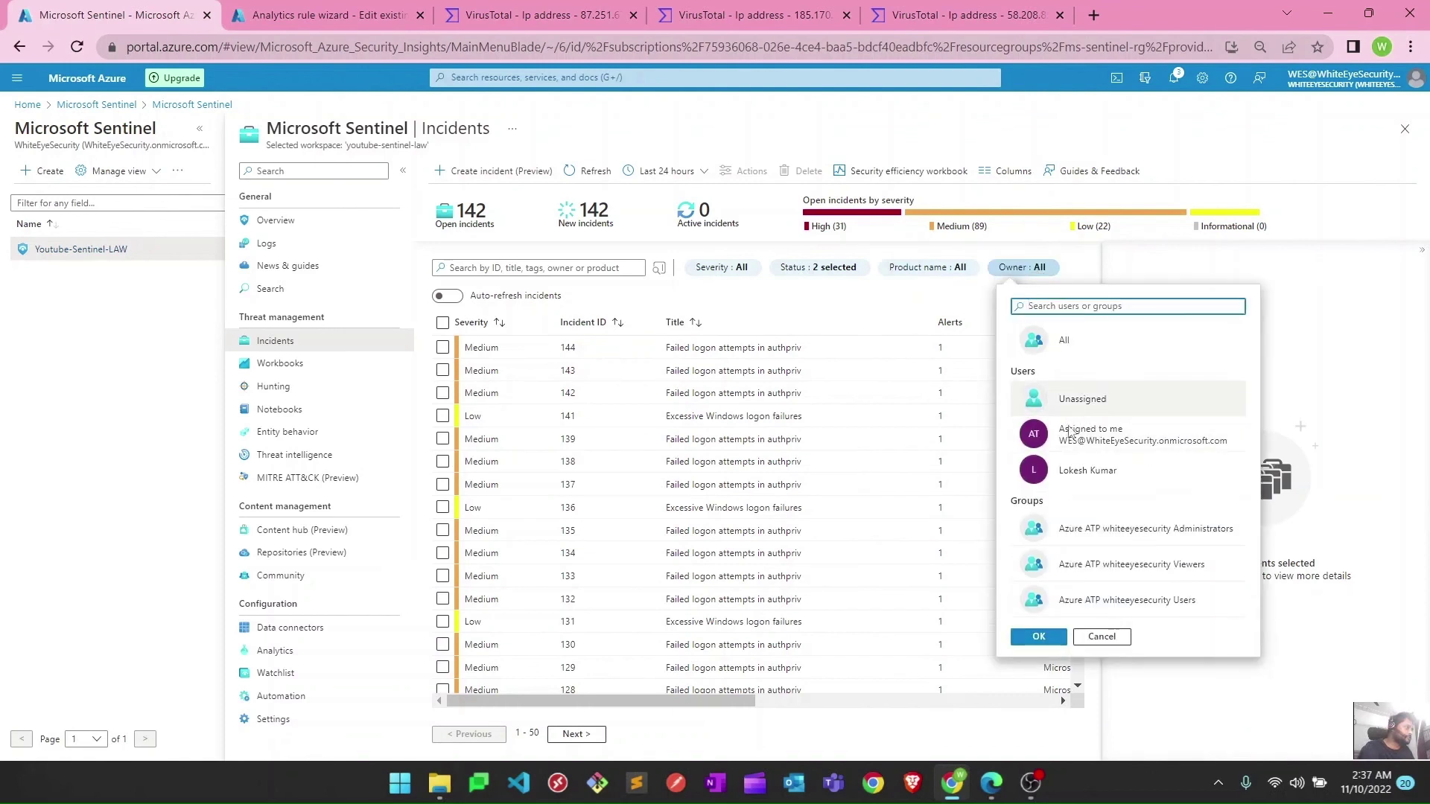
click(1089, 432)
click(1038, 637)
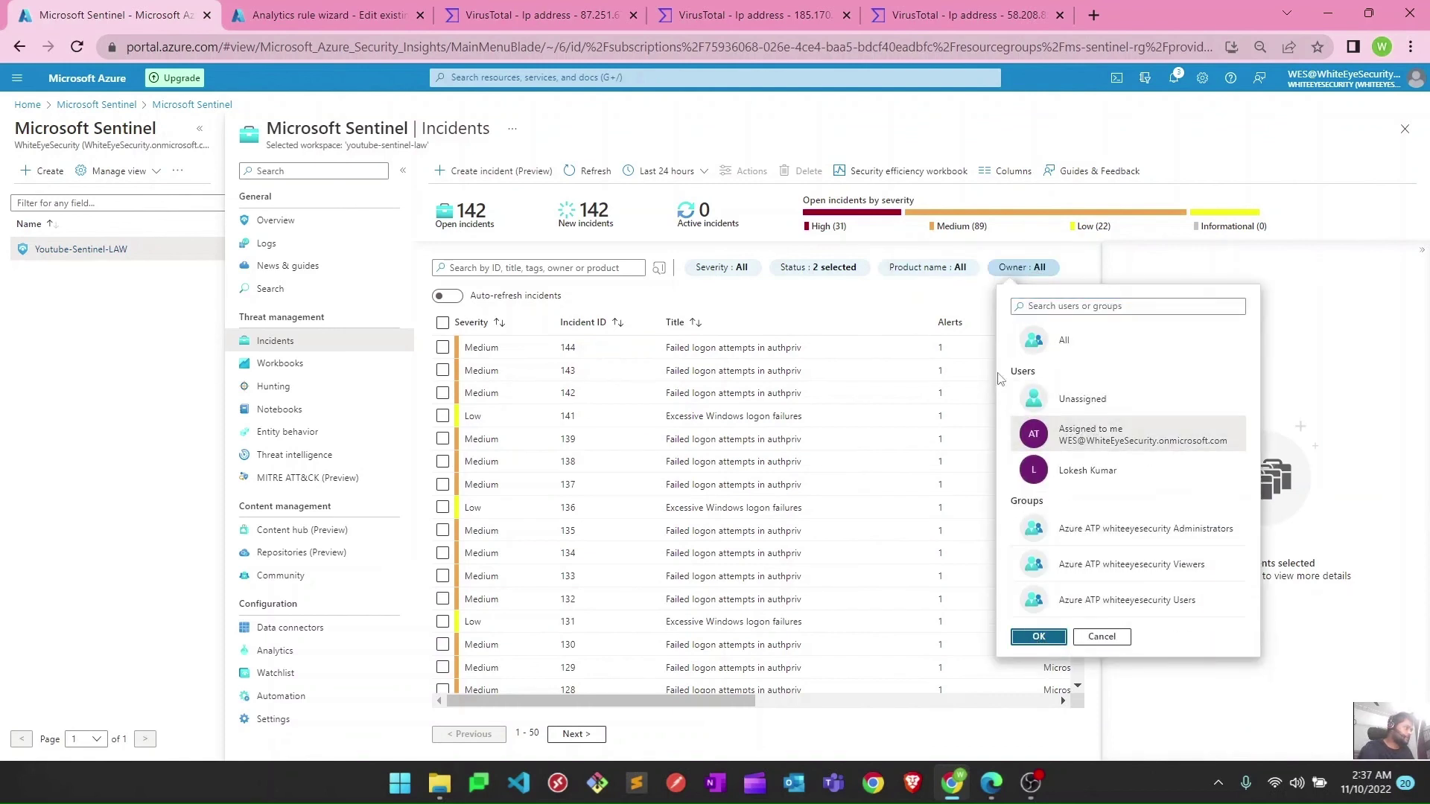
- Include all statuses, Closed too, and open closed incident 140's details
click(833, 268)
click(803, 397)
click(804, 430)
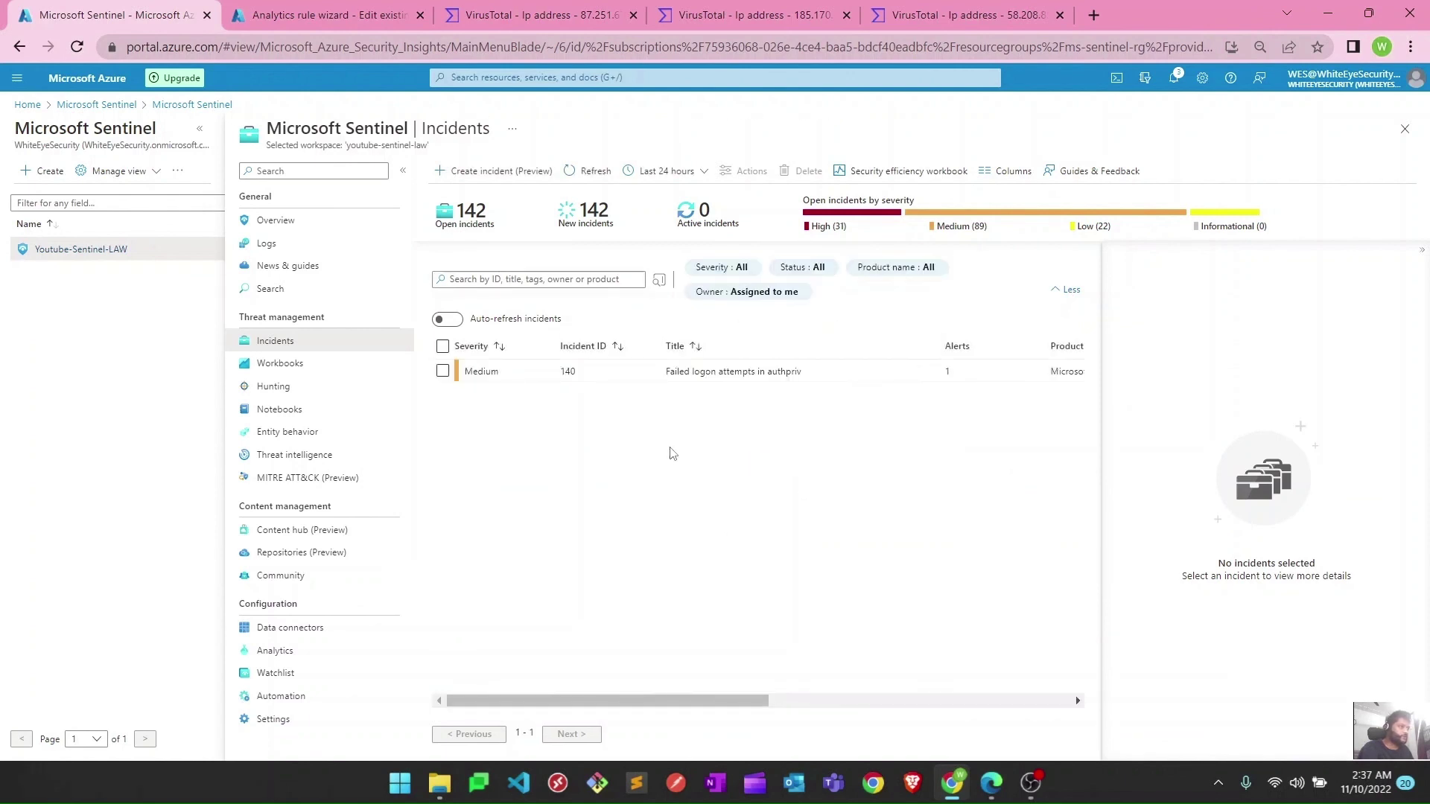
drag(654, 372, 805, 384)
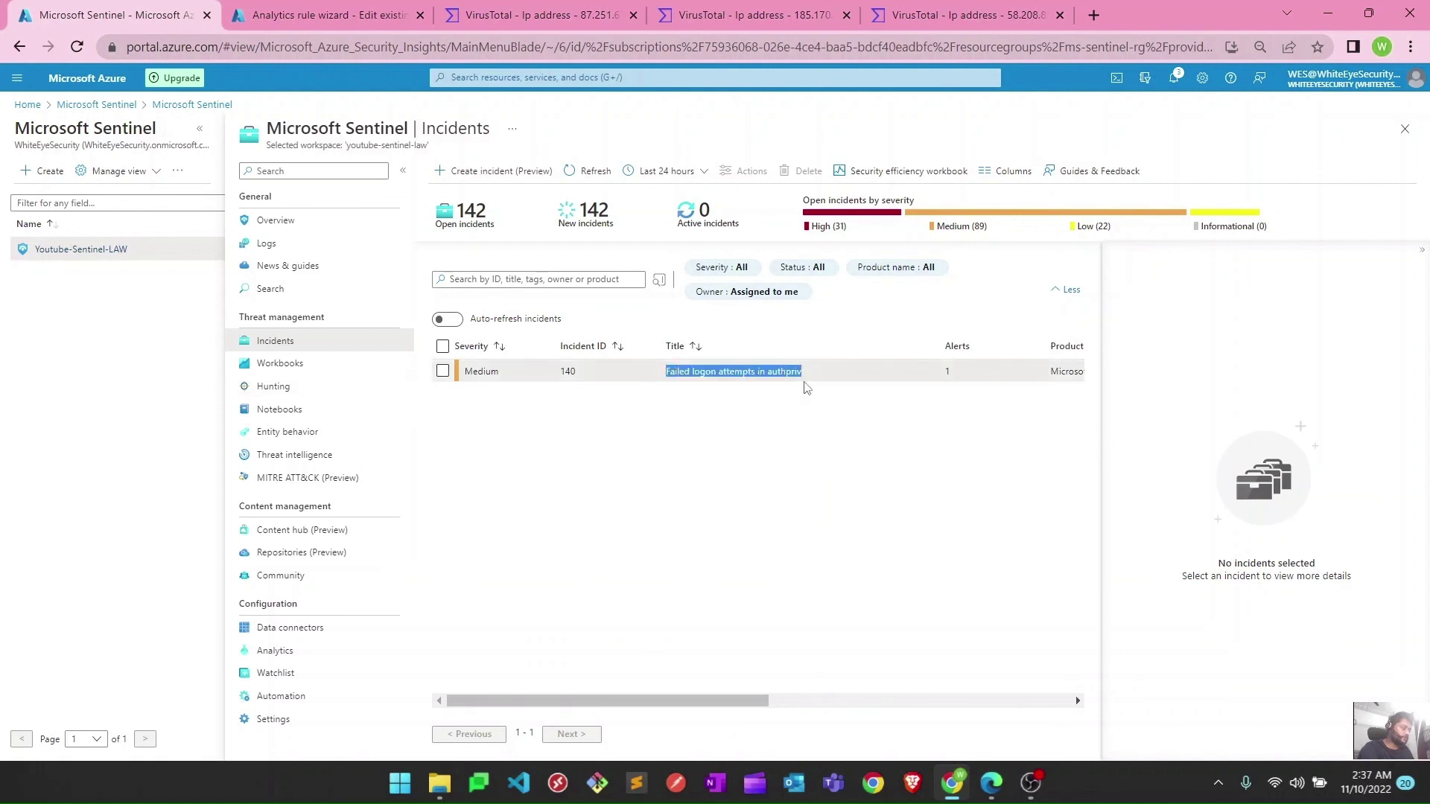
click(812, 382)
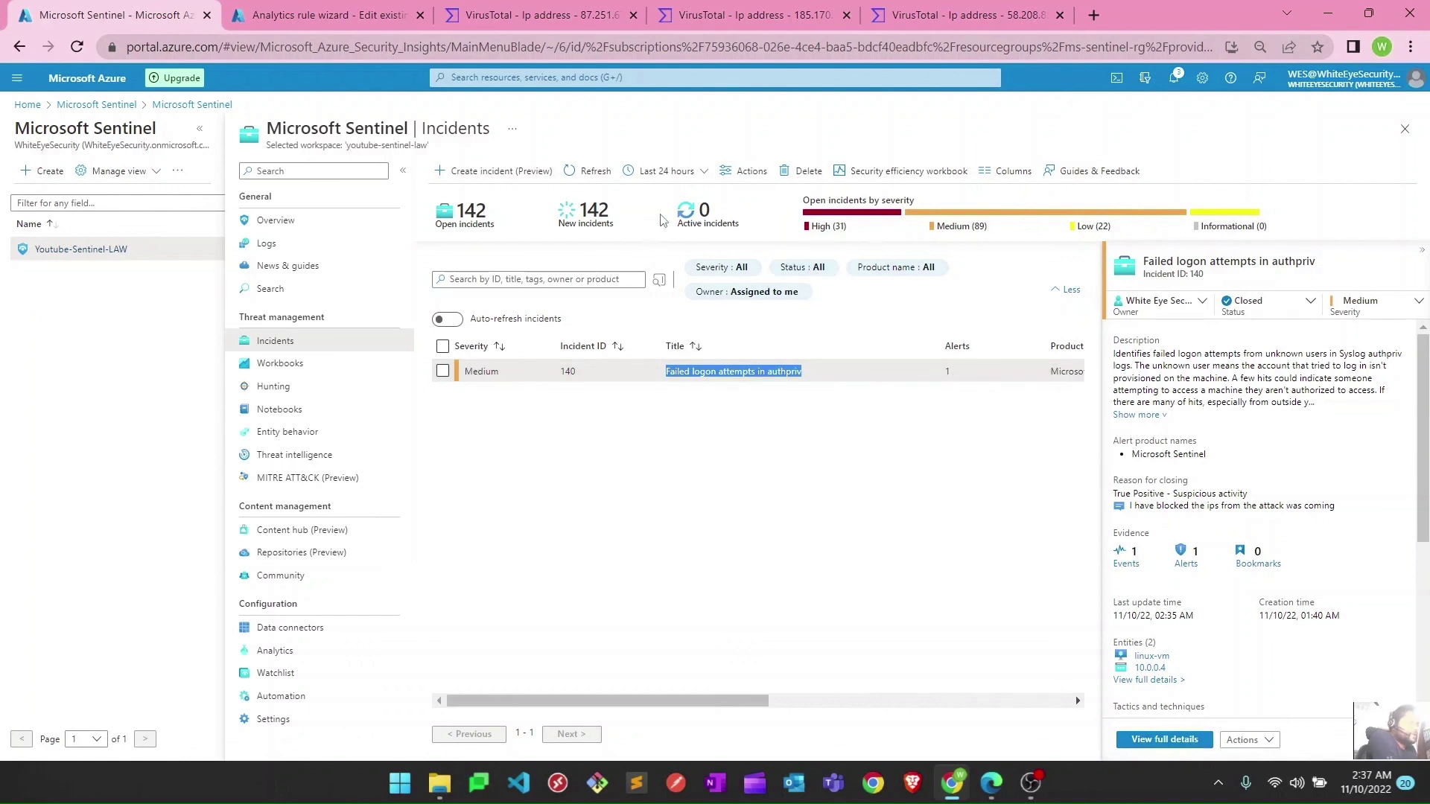
- Change the incident list's time range from Last 24 hours to Last 30 days
click(700, 176)
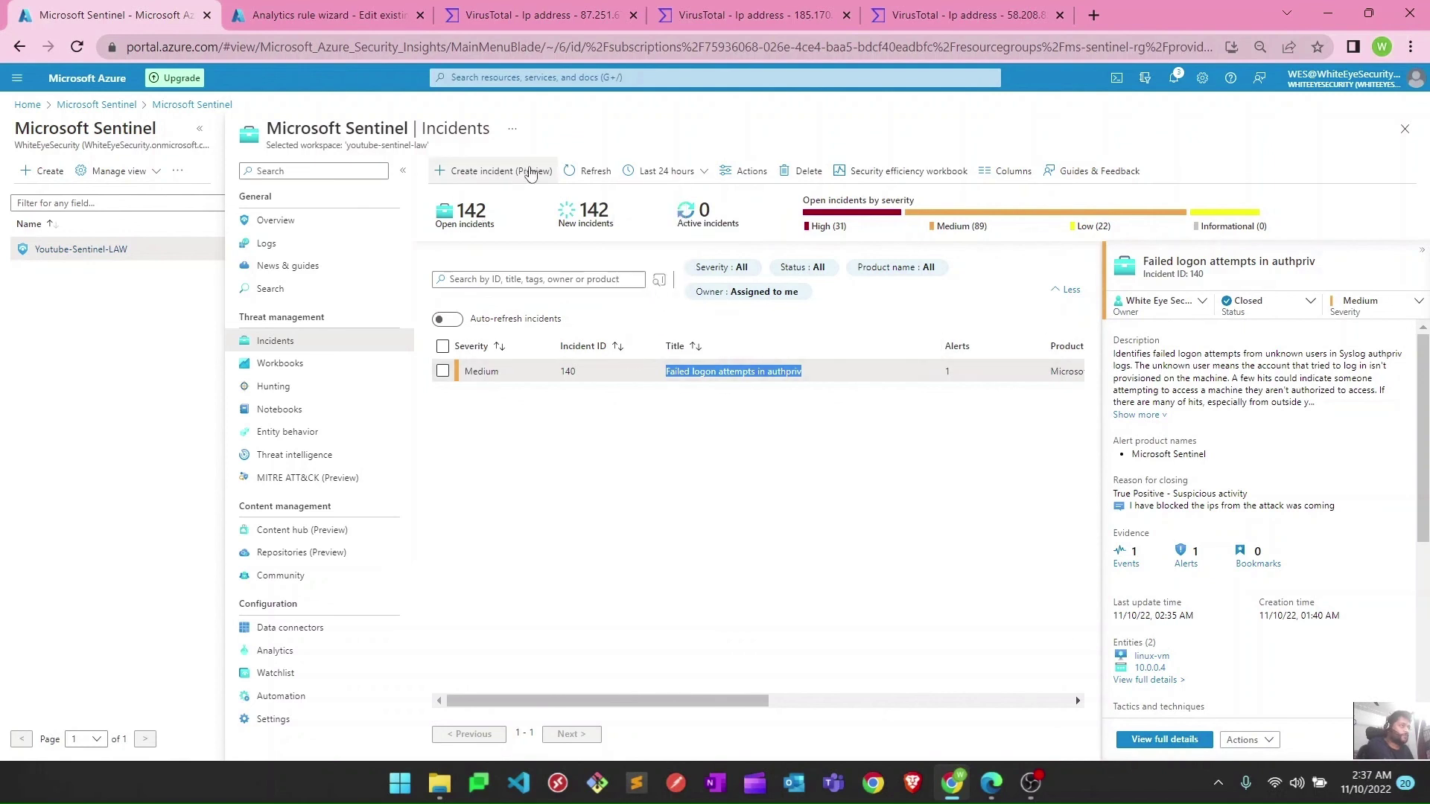
click(588, 177)
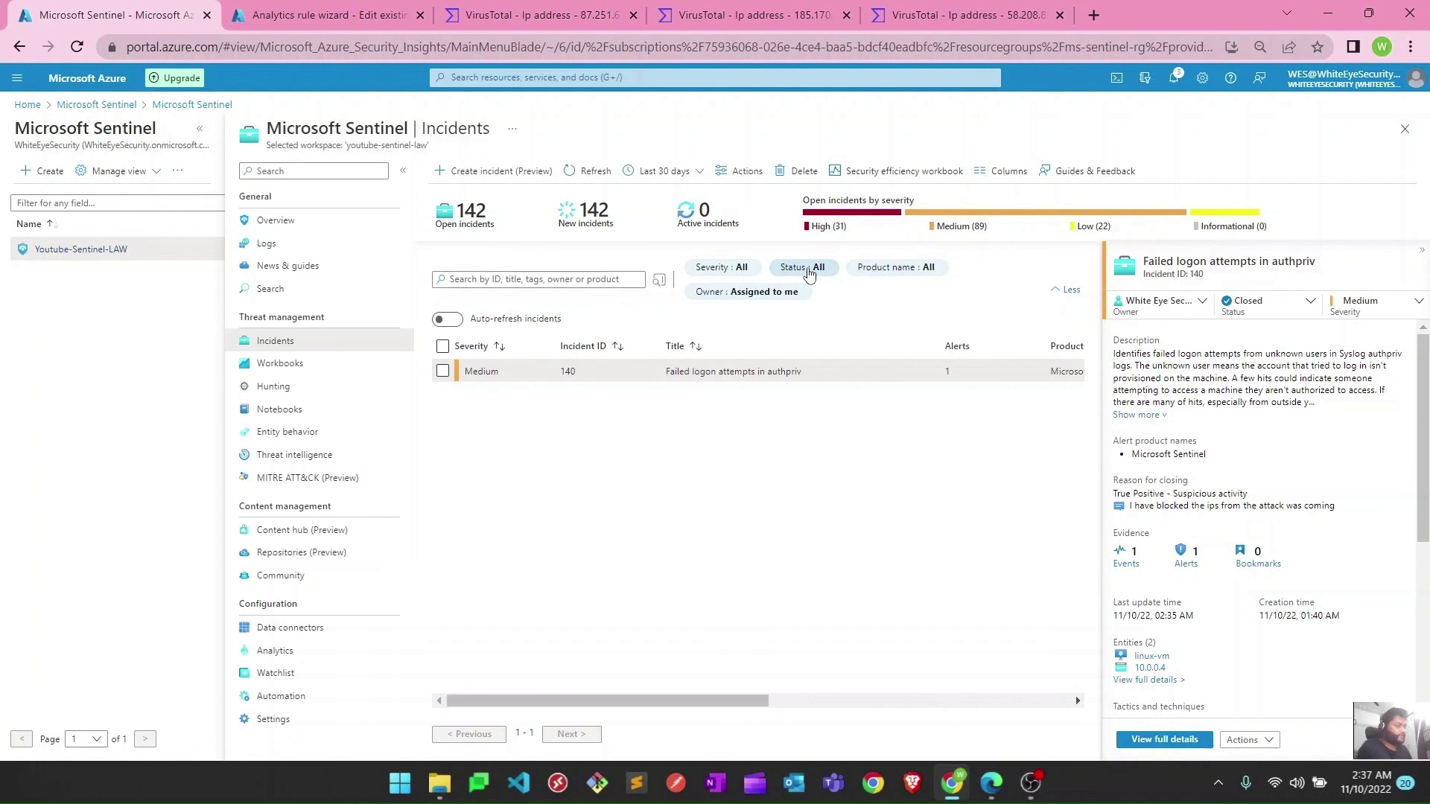
drag(666, 372, 809, 372)
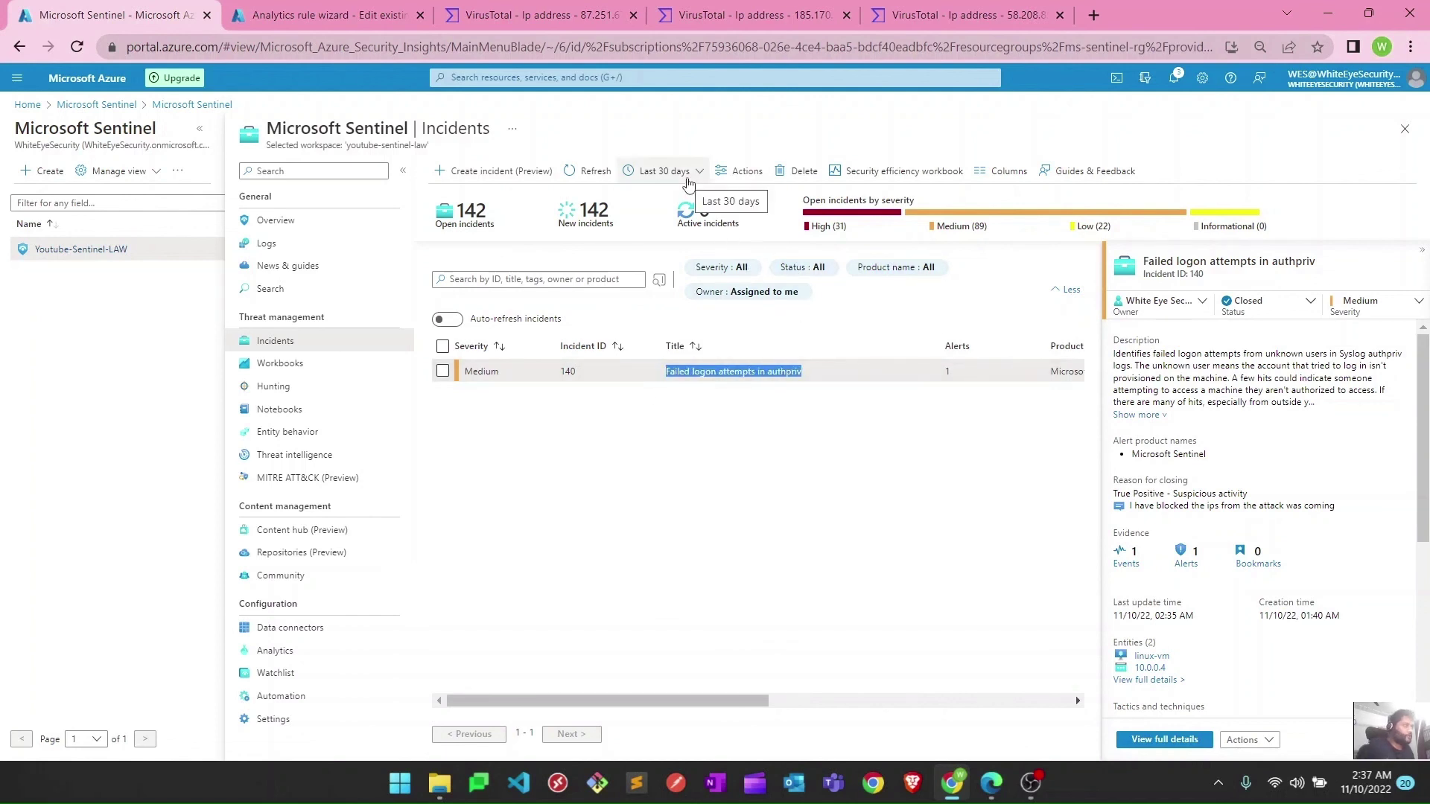